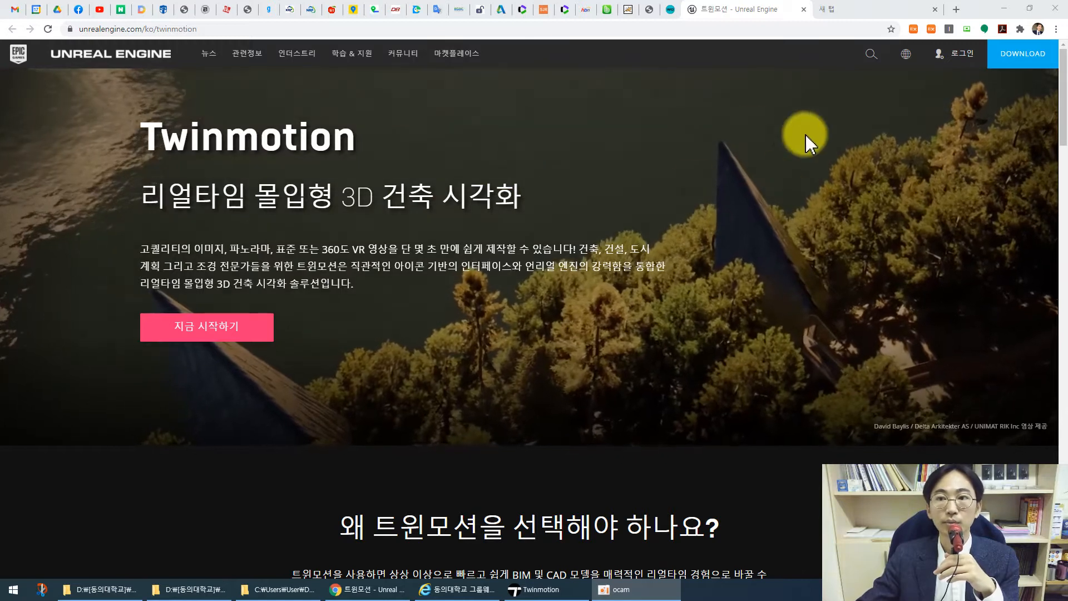
Open the Twinmotion get-started page and review the Twinmotion 2020 license options, including the education version
click(215, 333)
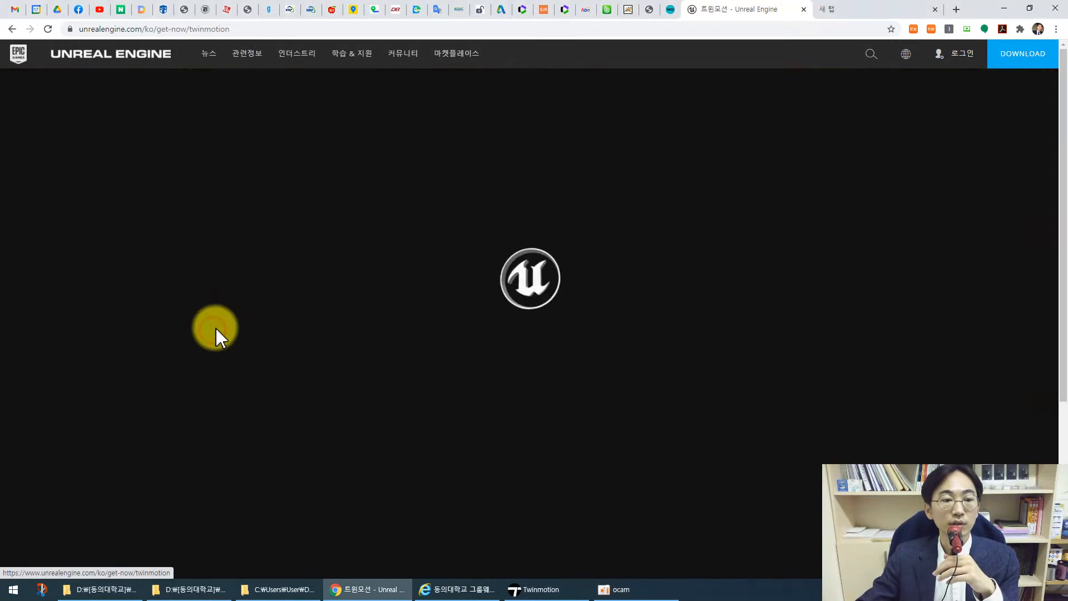
scroll(671, 329, down, 2)
scroll(671, 329, down, 1)
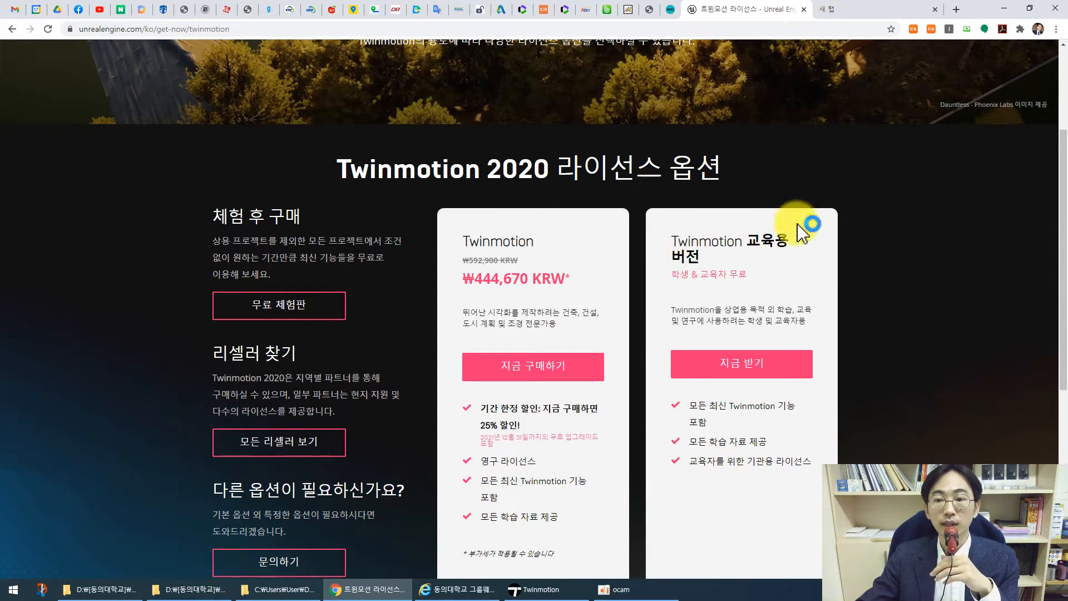
scroll(708, 274, down, 1)
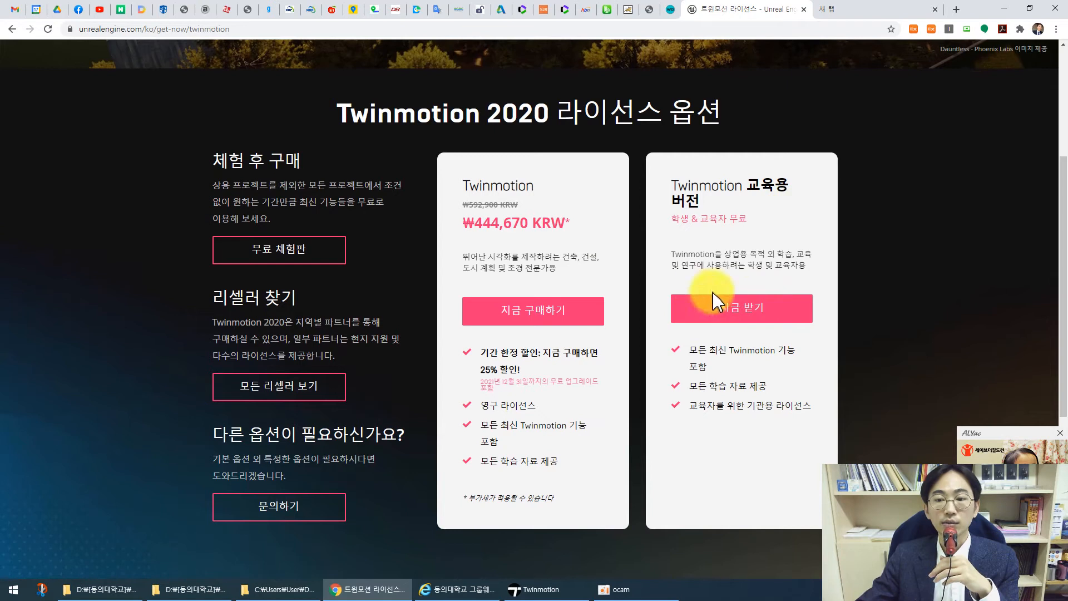
click(1060, 433)
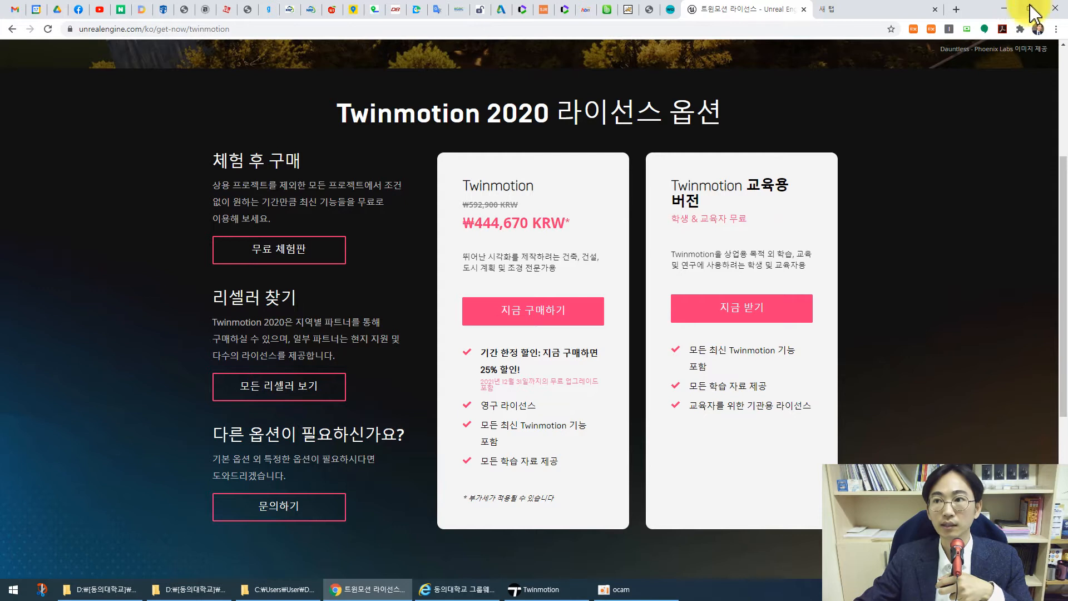
Switch to Twinmotion and dismiss the welcome window and the Epic Games activation web page
click(1004, 8)
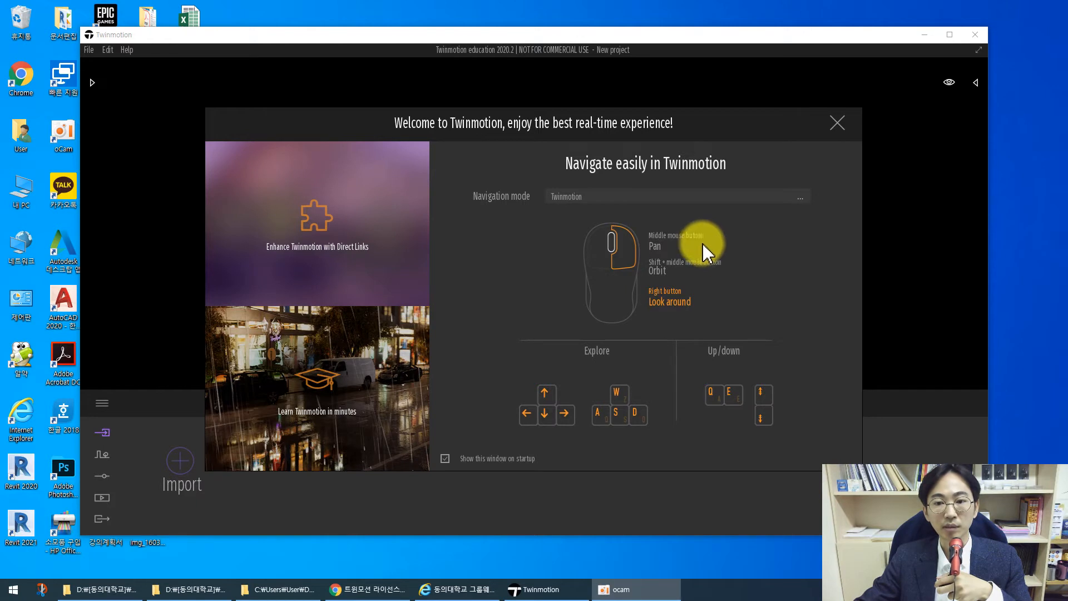
click(836, 123)
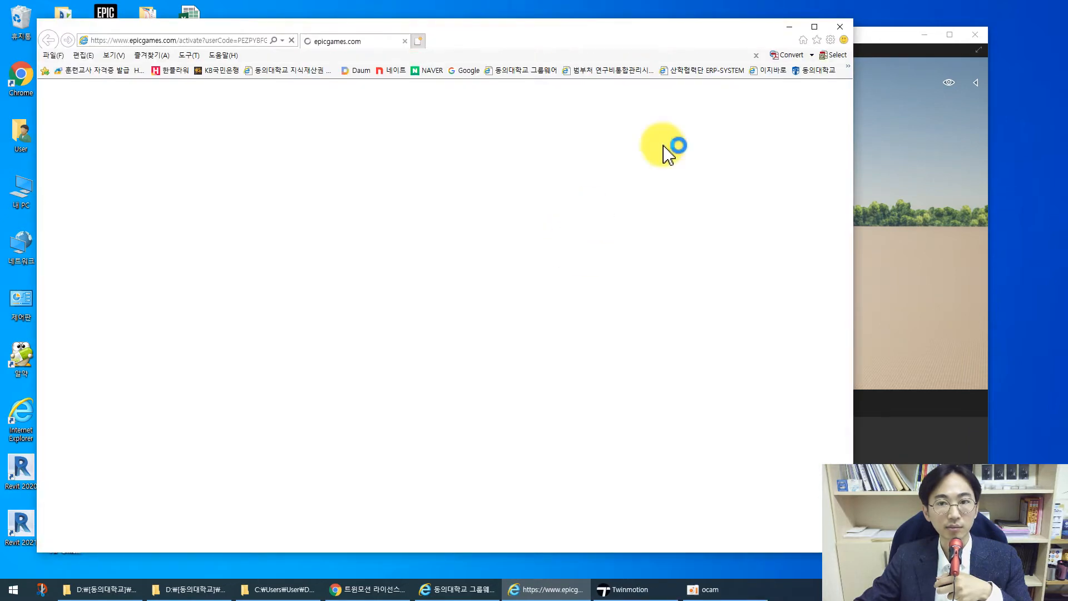
click(840, 28)
Look around the empty Twinmotion scene, from the ground to the city skyline
right_drag(534, 222, 539, 187)
right_drag(427, 220, 434, 222)
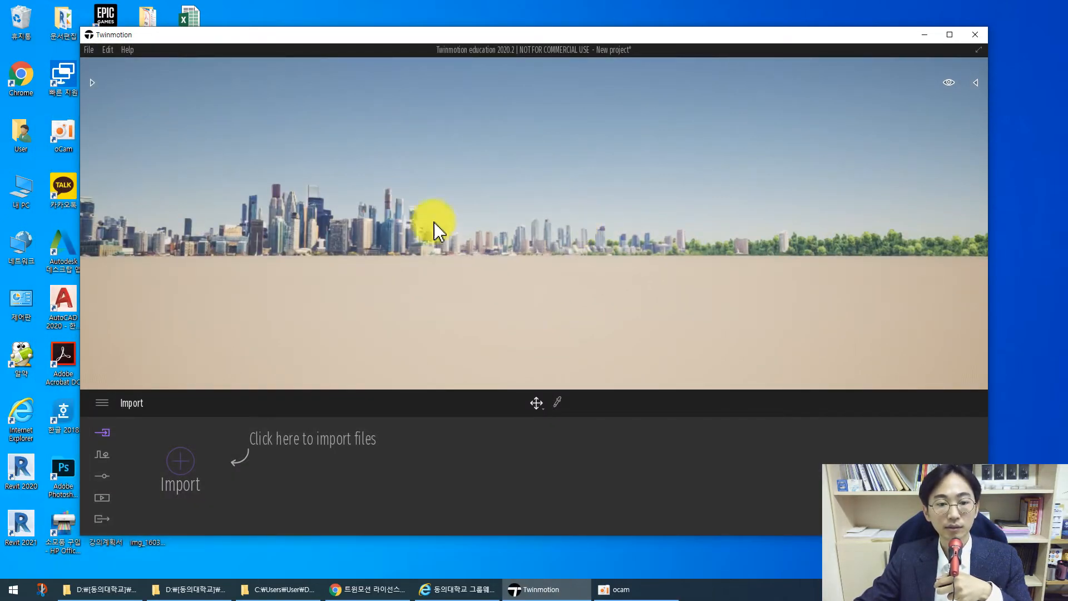
right_drag(449, 273, 457, 214)
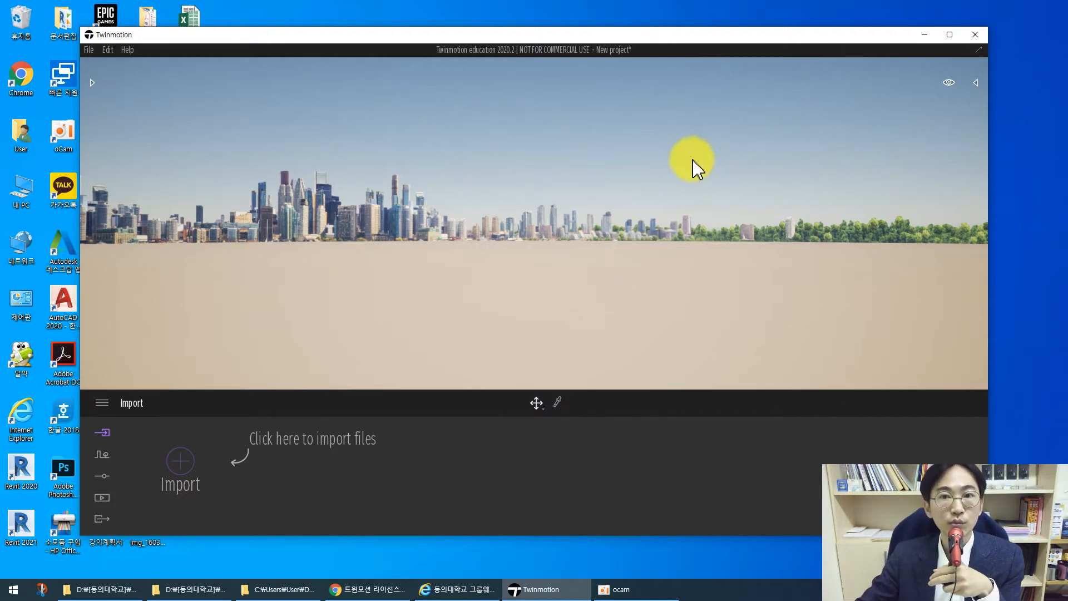
Play the first student video in the 상 folder in an enlarged player window, and close it after viewing
click(924, 33)
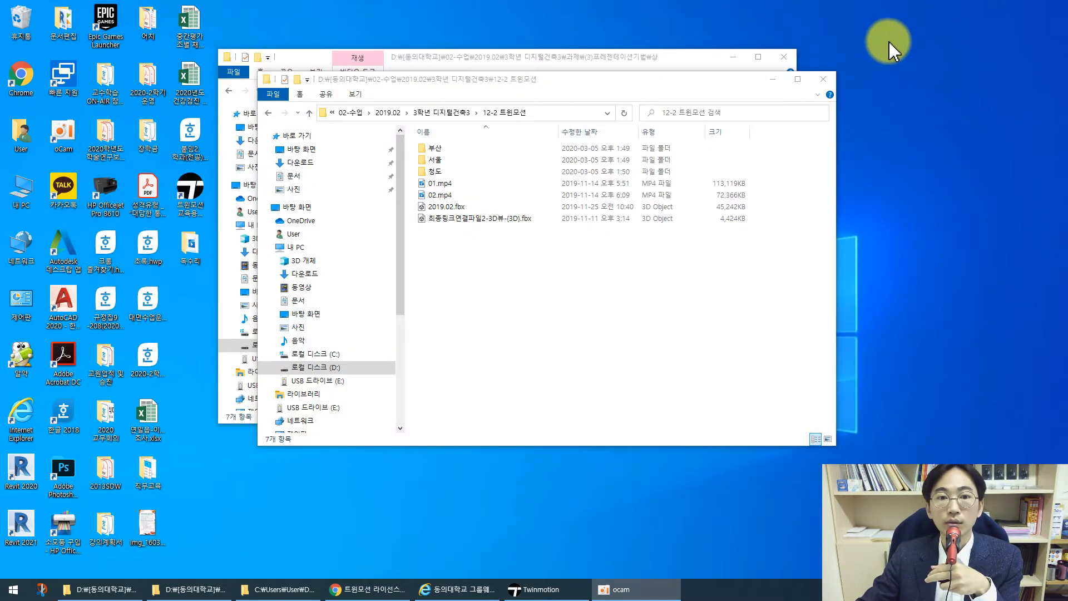
click(504, 59)
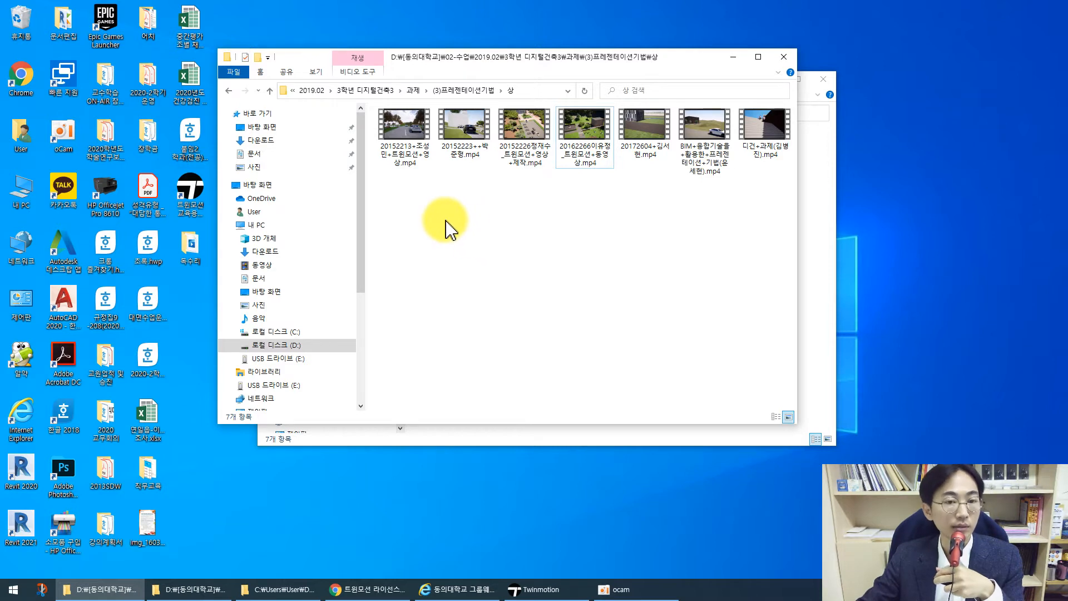
double_click(402, 134)
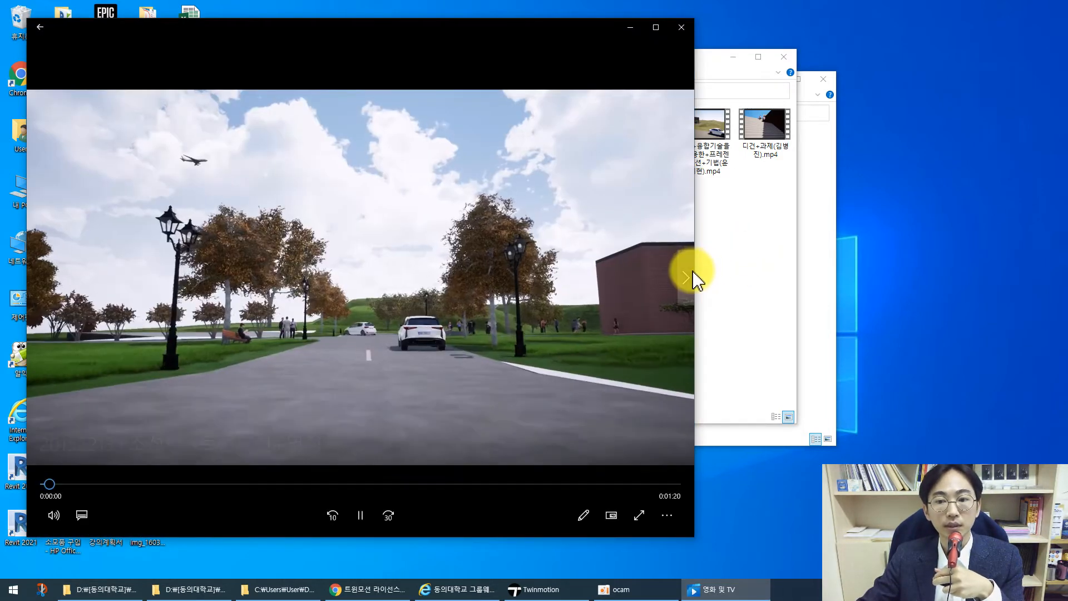
drag(694, 240, 925, 251)
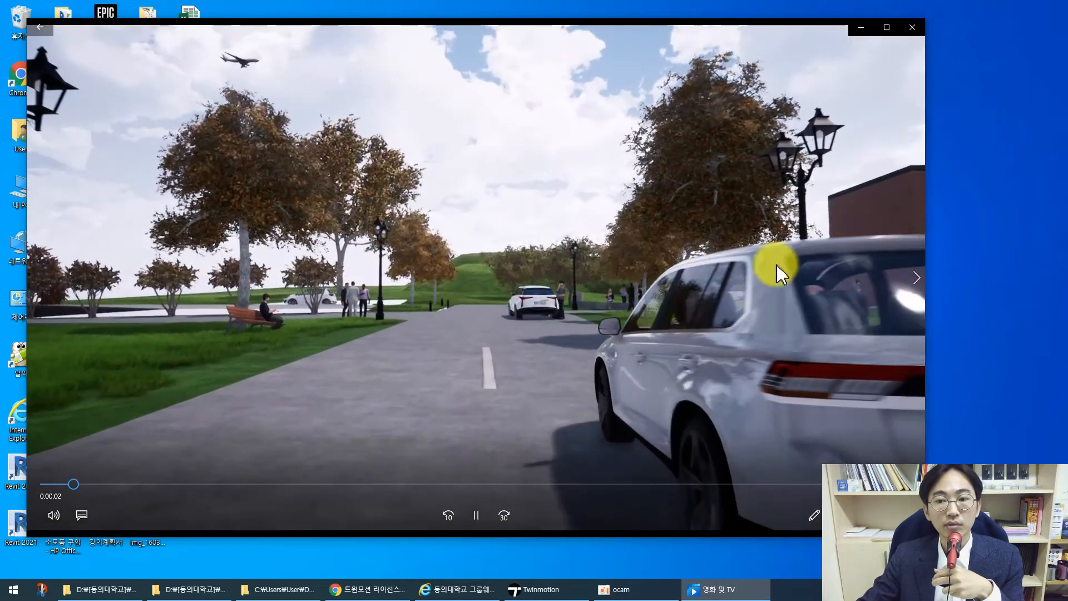
drag(566, 535, 565, 566)
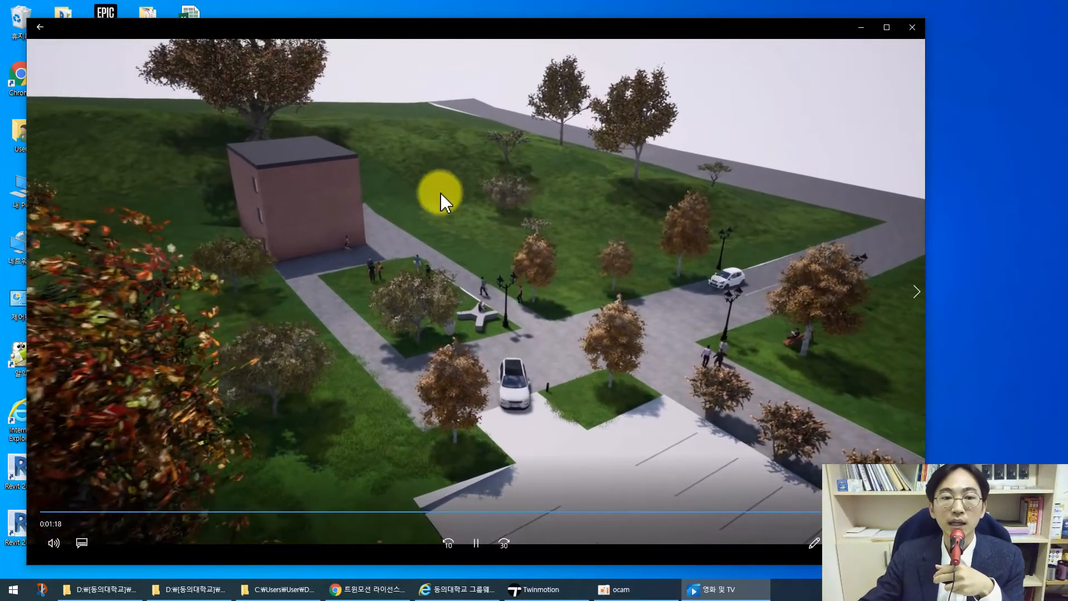
click(912, 27)
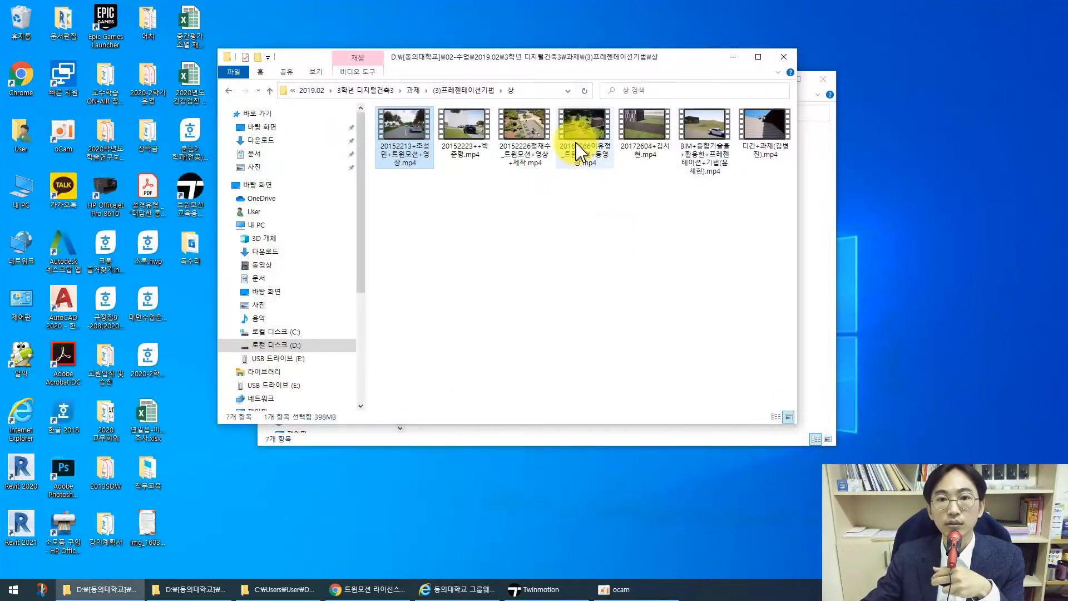
View the third and the last student videos in the 상 folder, skipping ahead in the third one
double_click(533, 125)
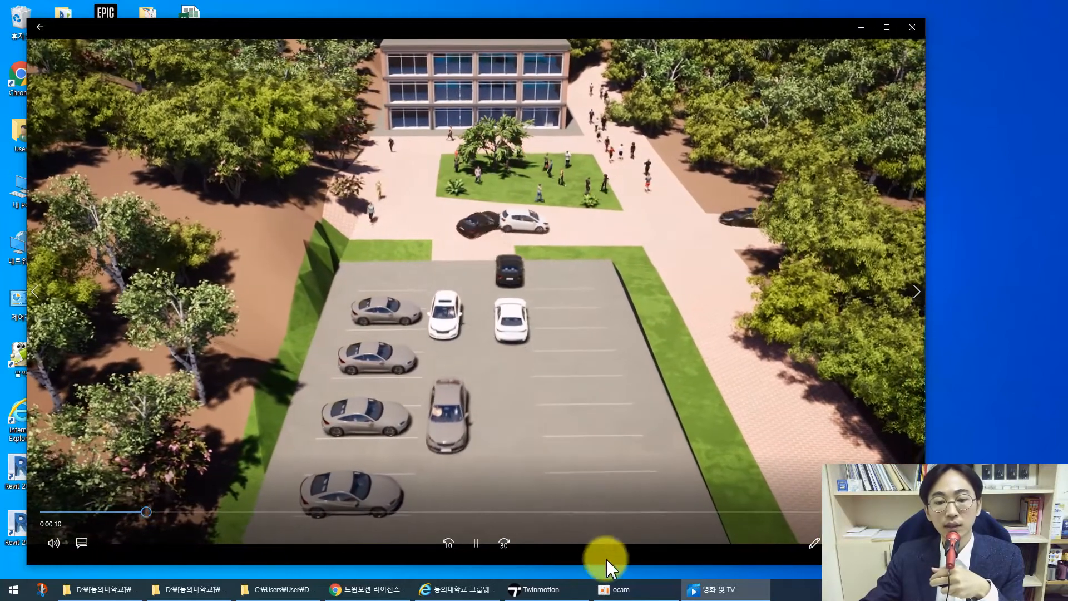
click(611, 510)
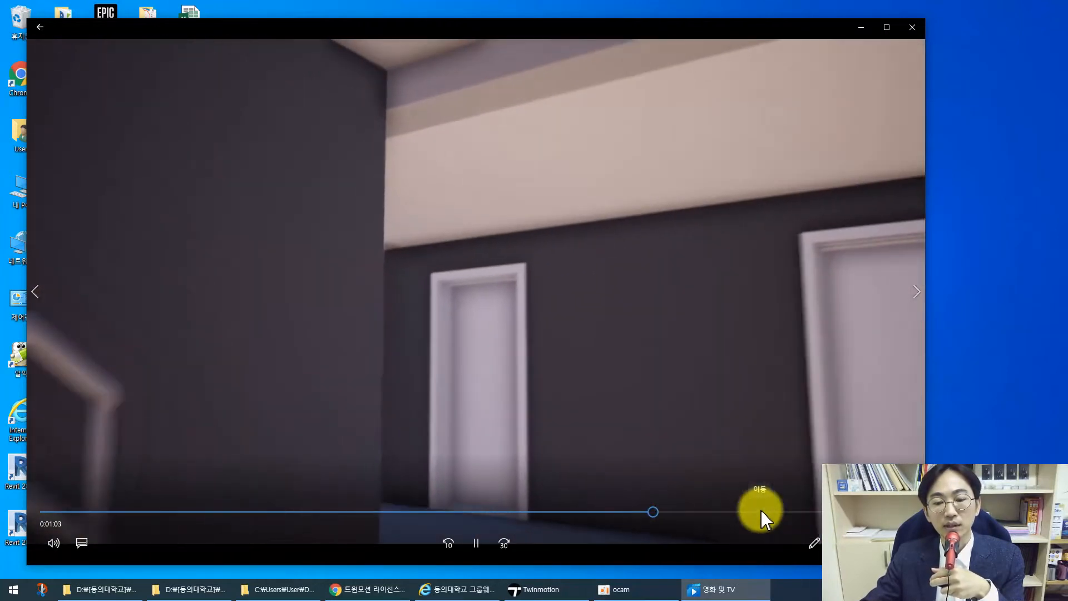
click(760, 510)
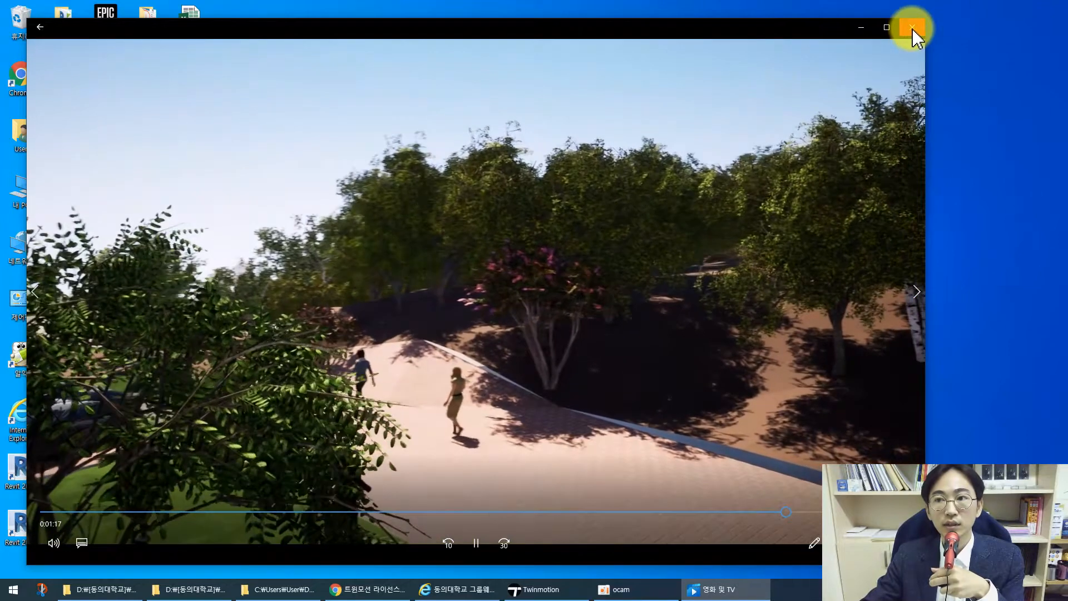
click(913, 28)
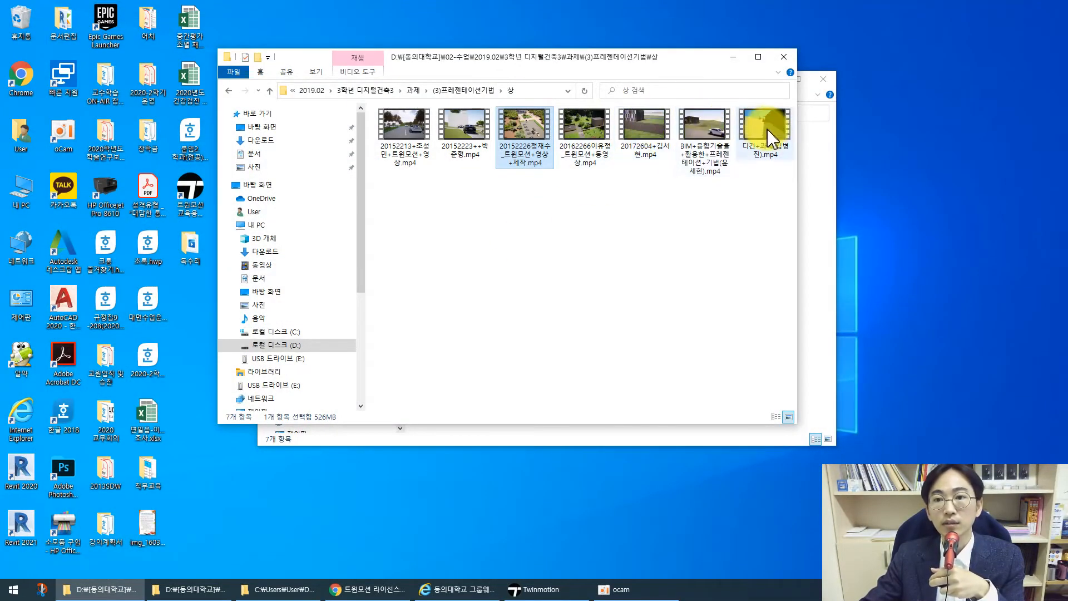
double_click(761, 119)
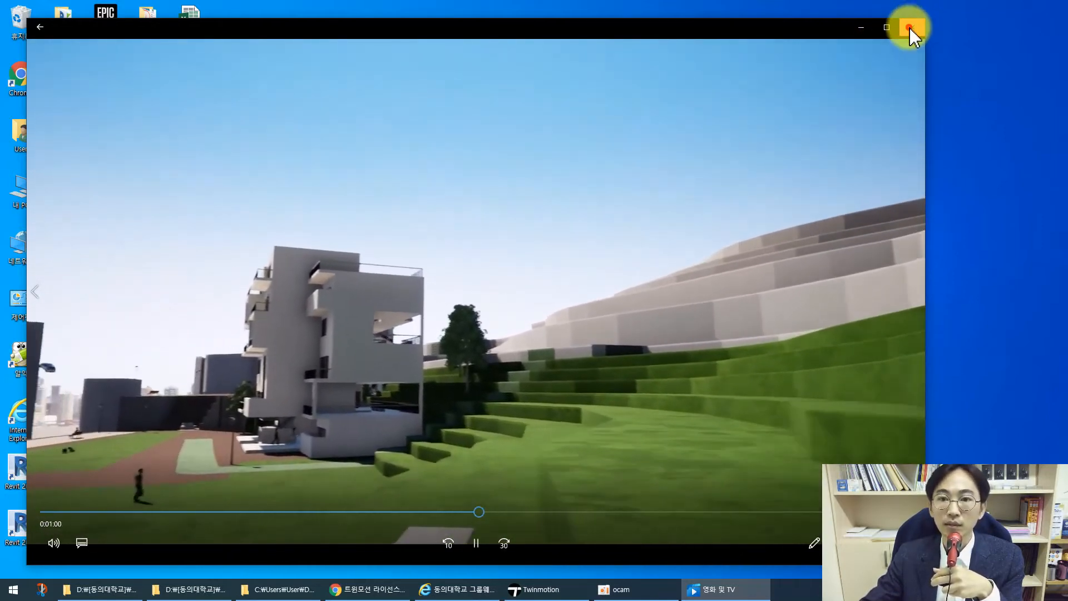
click(910, 27)
Play 01.mp4 from the 12-2 트윈모션 folder and skim through it past the 17-minute mark, and close the player
click(819, 282)
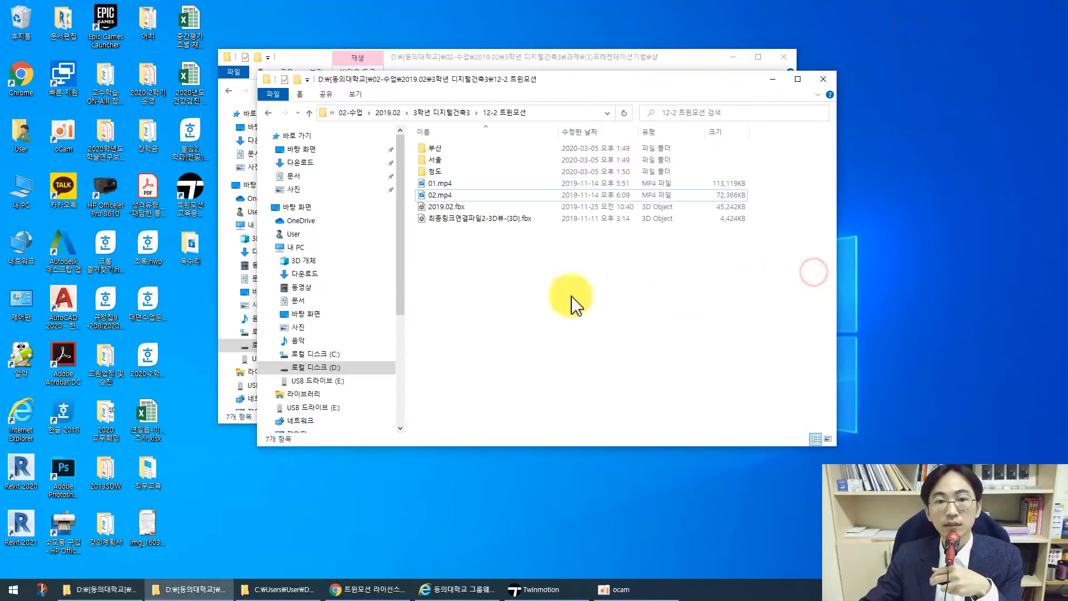
double_click(441, 184)
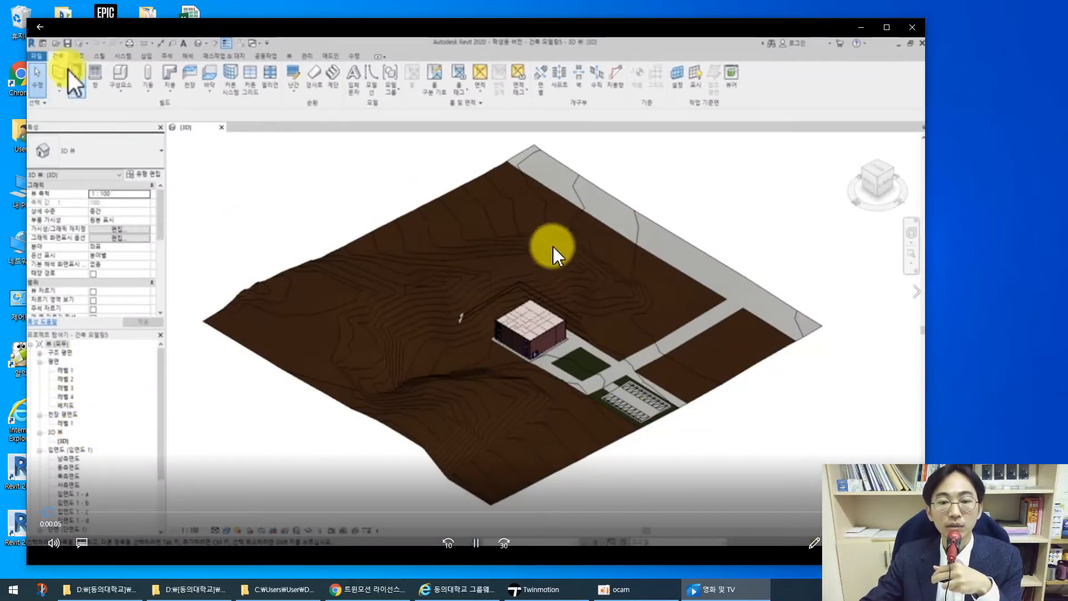
click(158, 511)
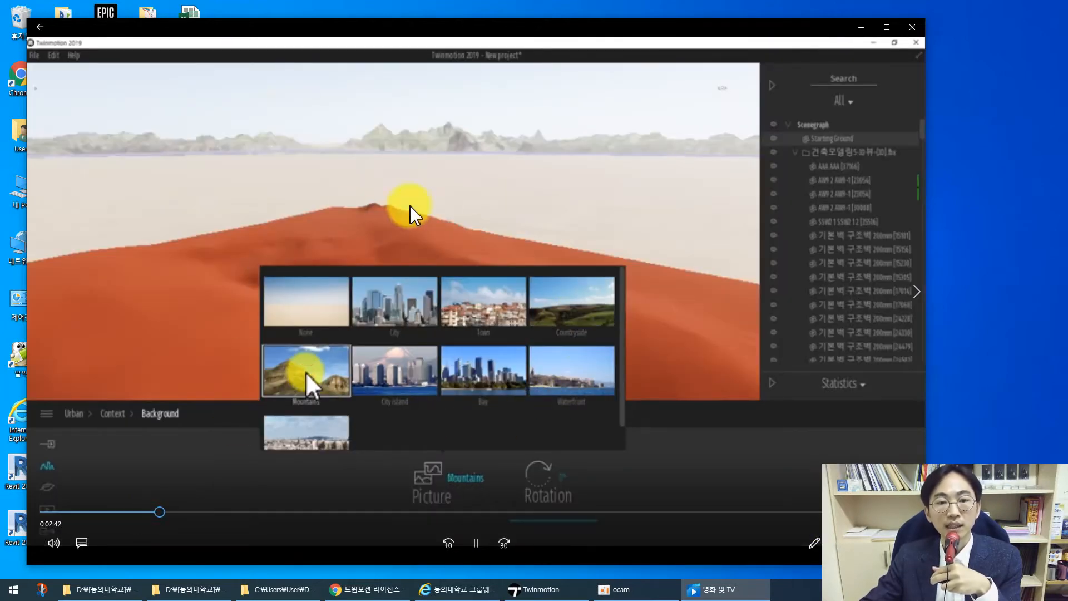
click(238, 511)
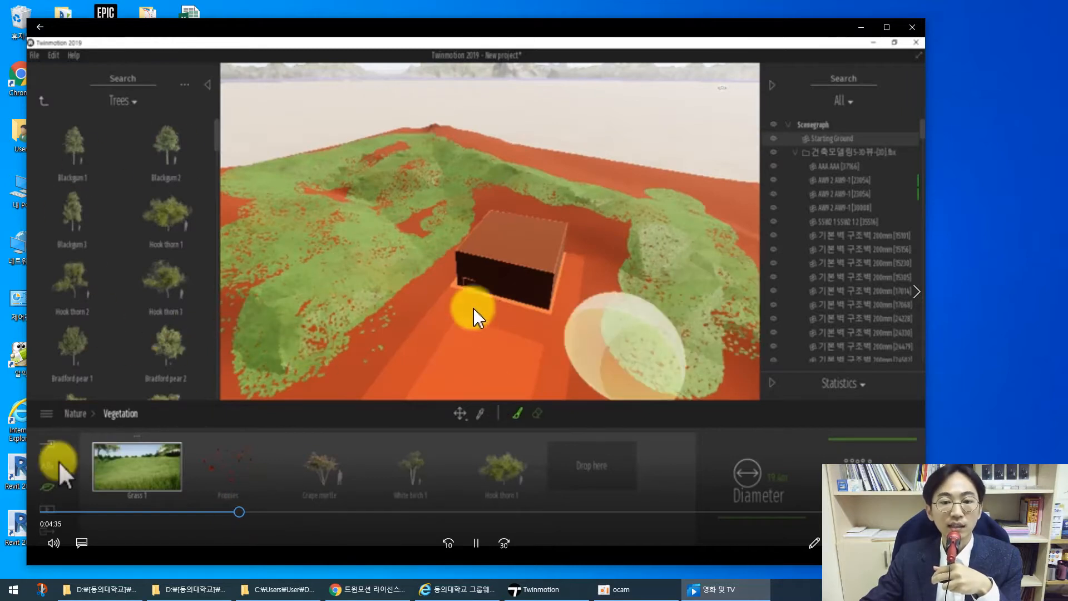
click(307, 511)
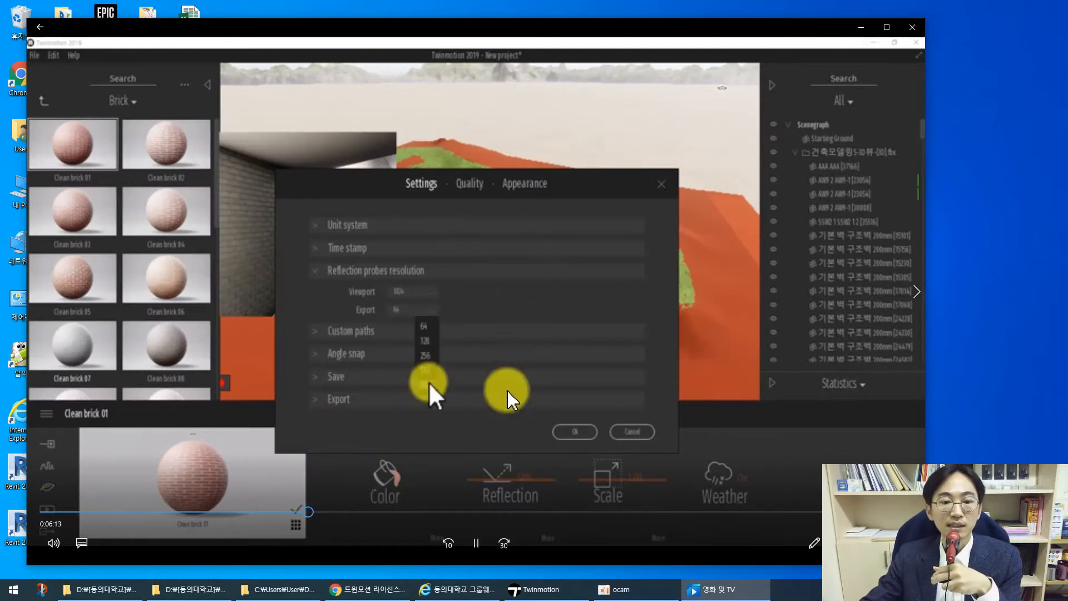
click(412, 512)
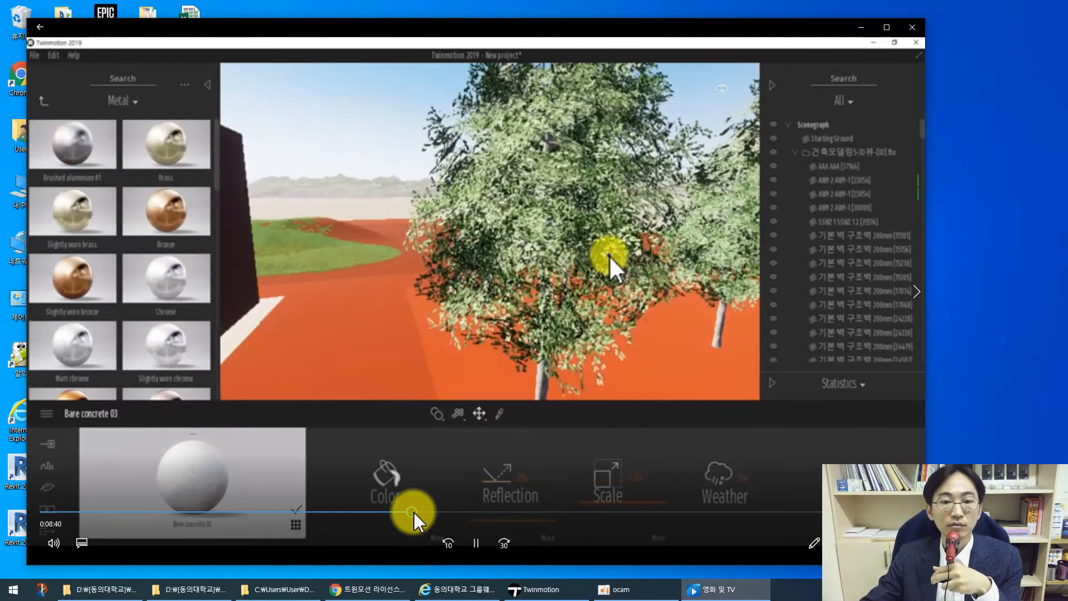
click(546, 512)
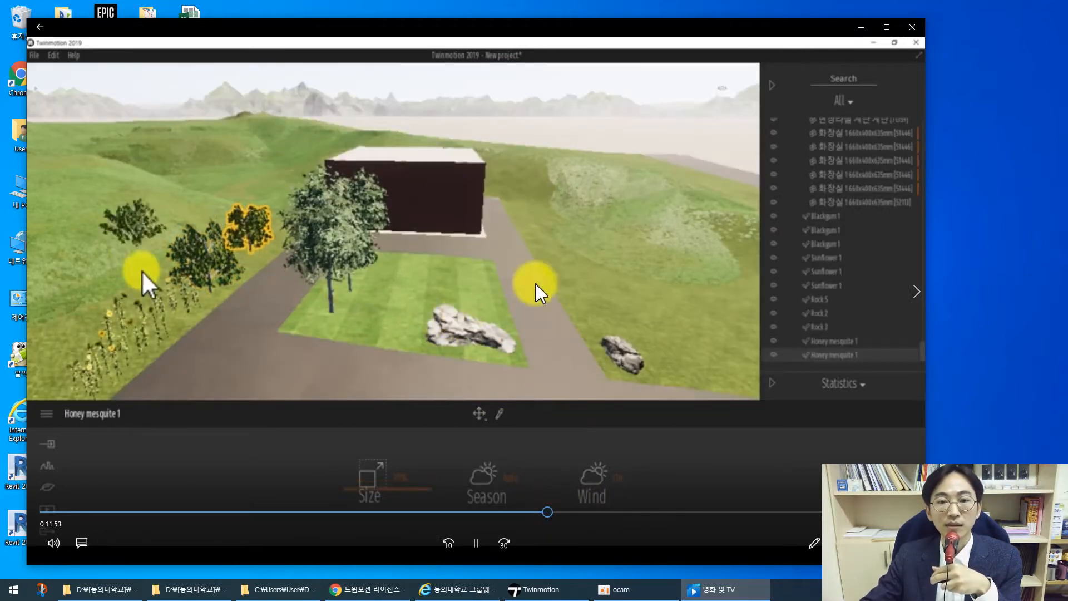
click(634, 511)
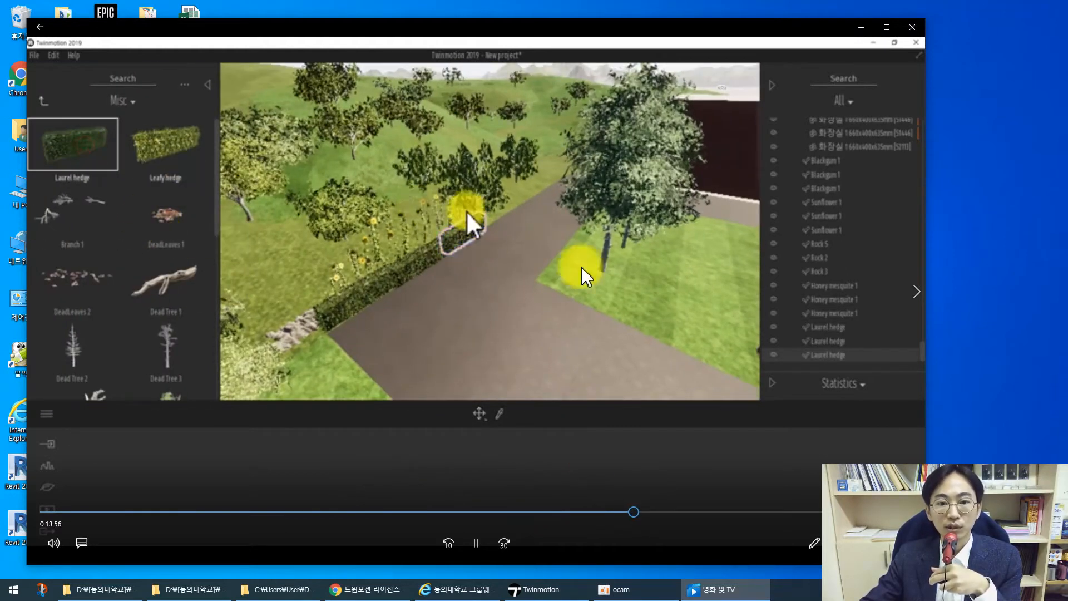
click(706, 511)
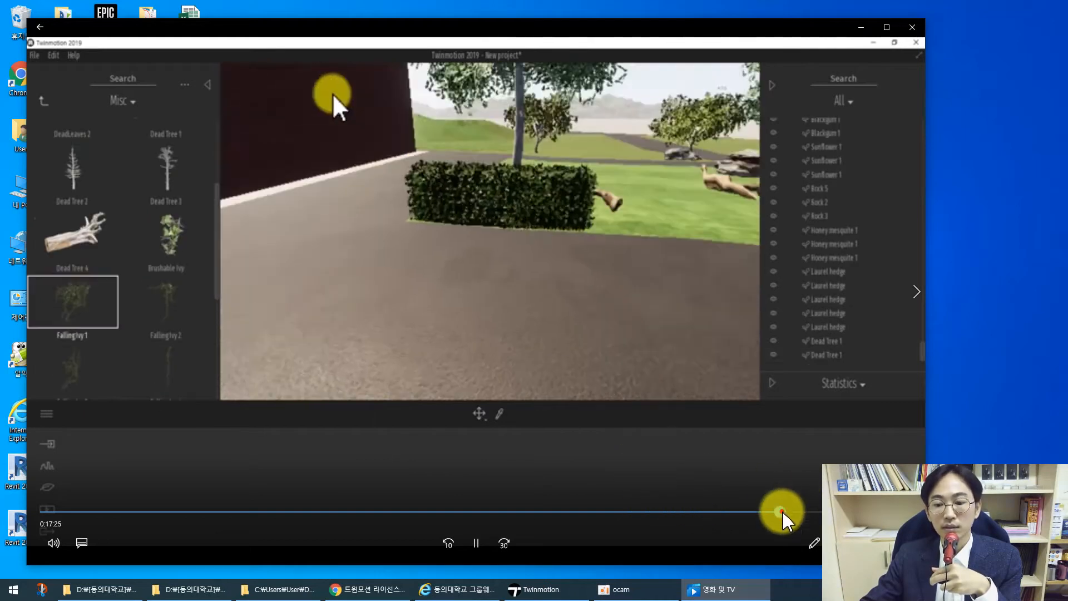
click(781, 511)
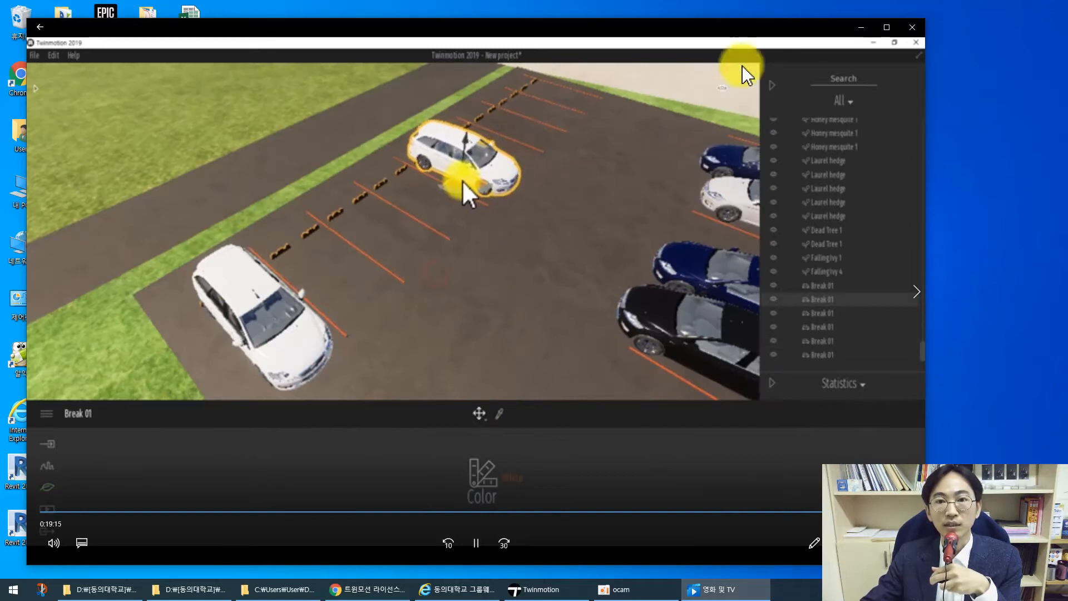
click(912, 26)
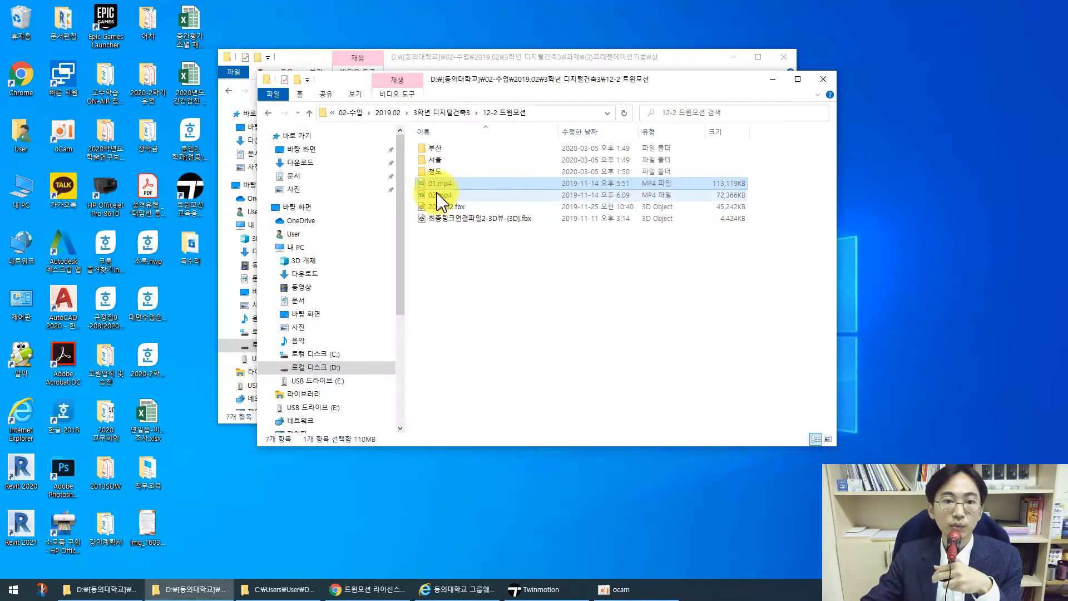
Play 02.mp4 from the 12-2 트윈모션 folder, skim through it to about the 11-minute mark, and close the player
double_click(454, 195)
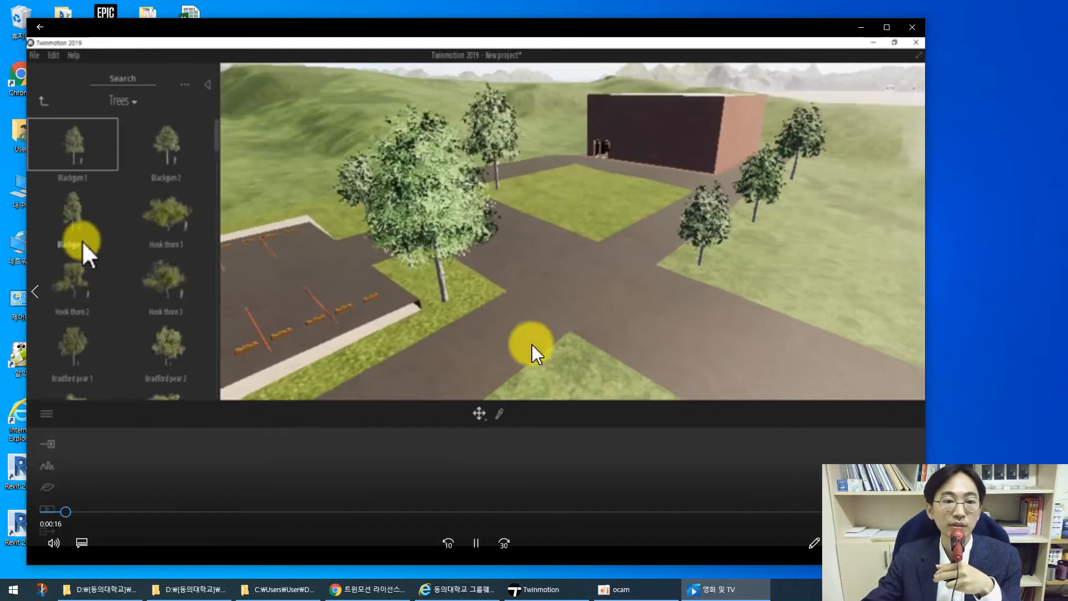
click(153, 511)
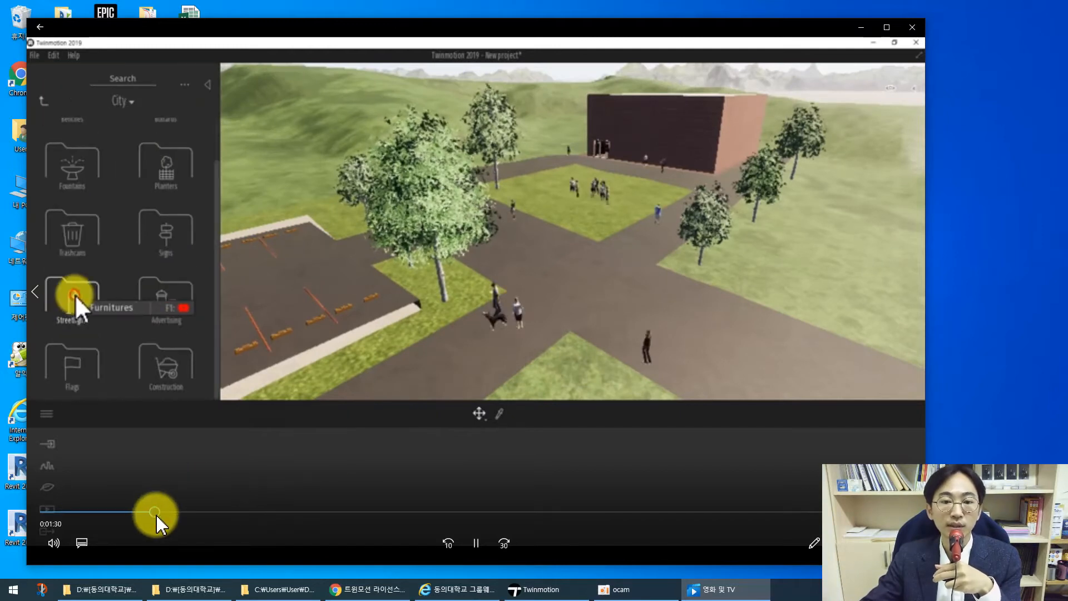
click(228, 511)
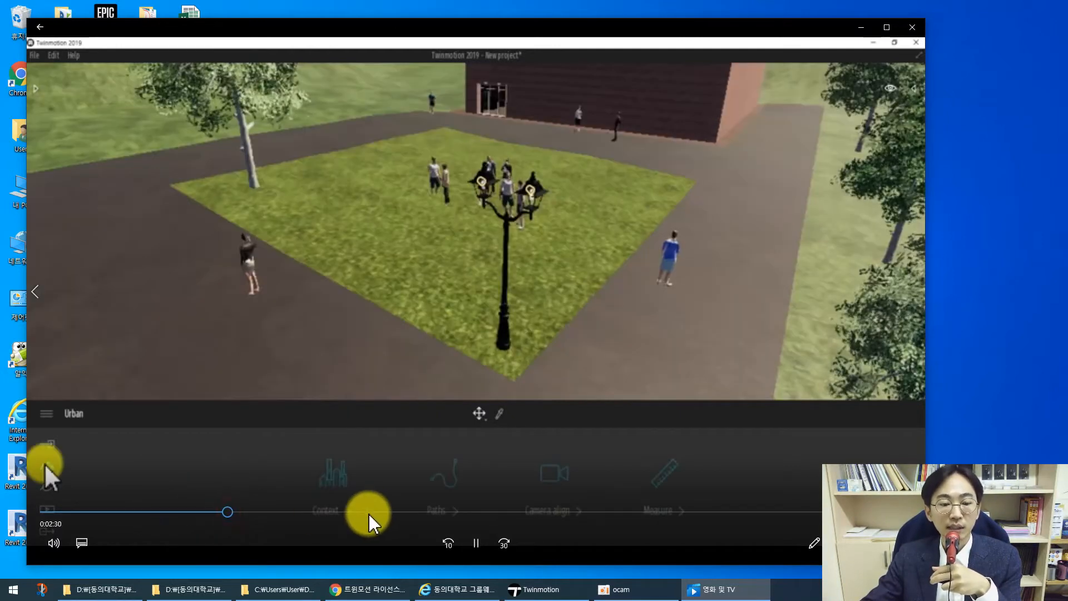
click(327, 511)
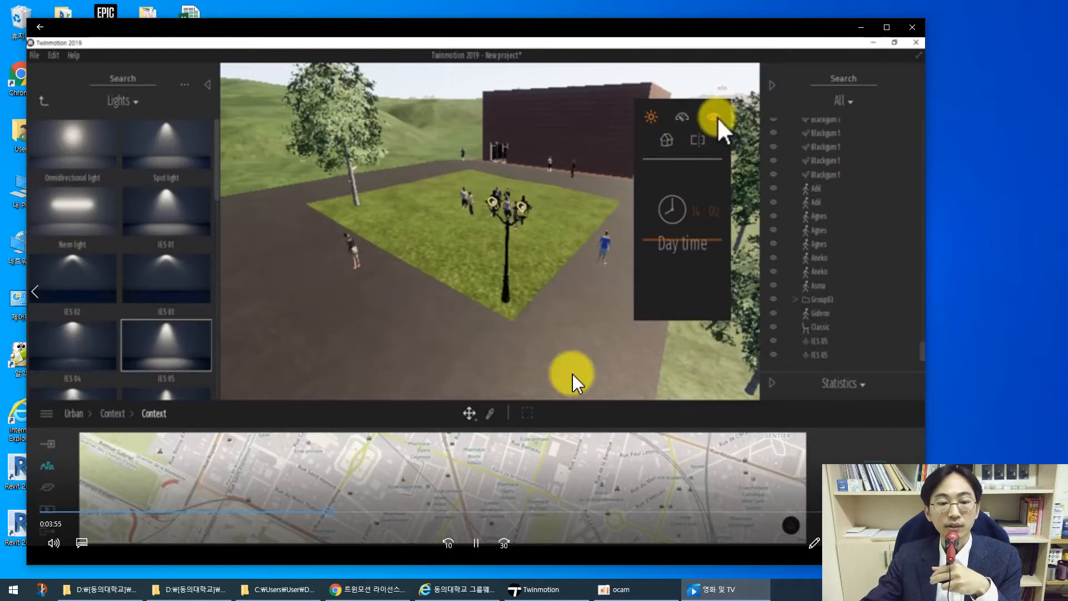
click(392, 511)
click(465, 511)
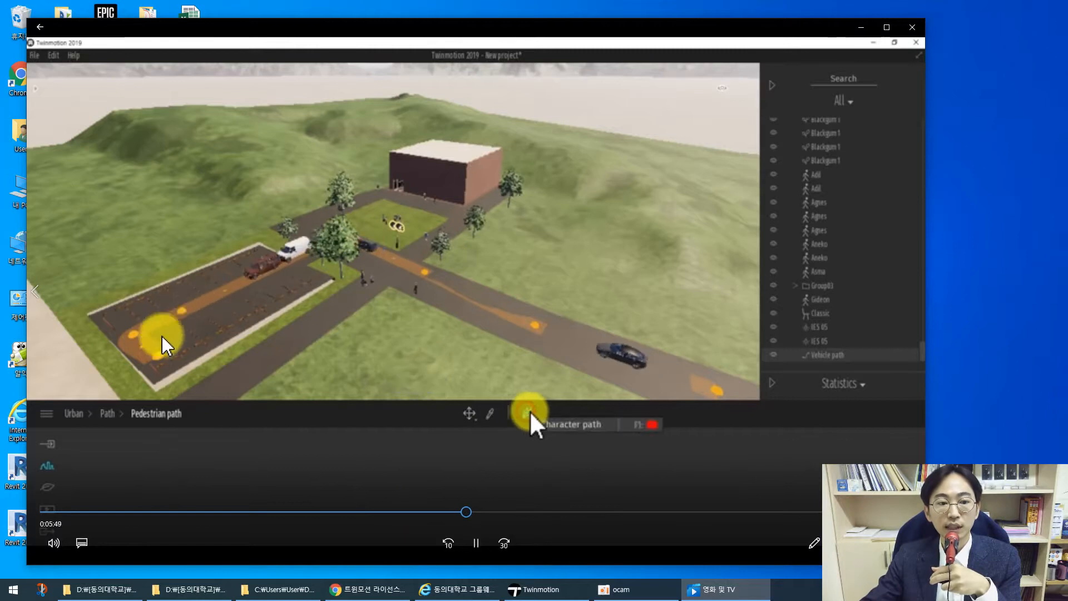
click(556, 512)
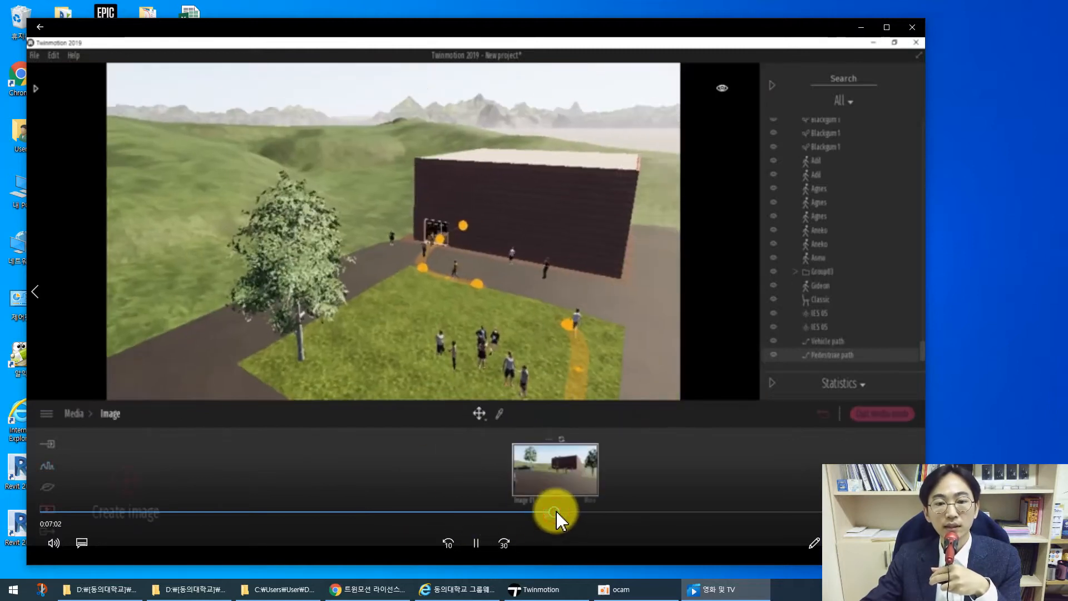
click(637, 511)
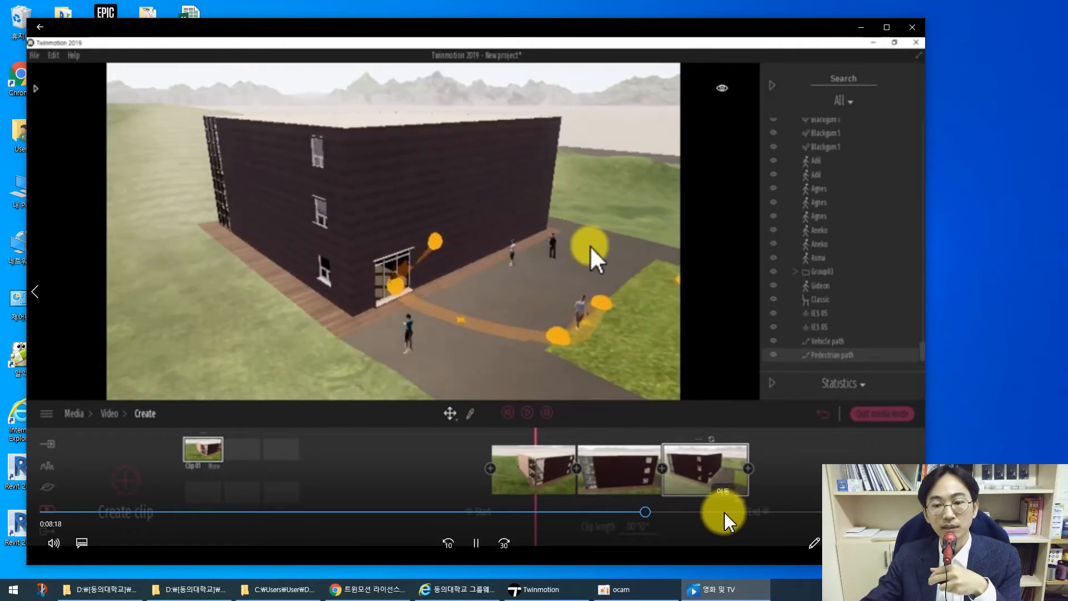
click(741, 511)
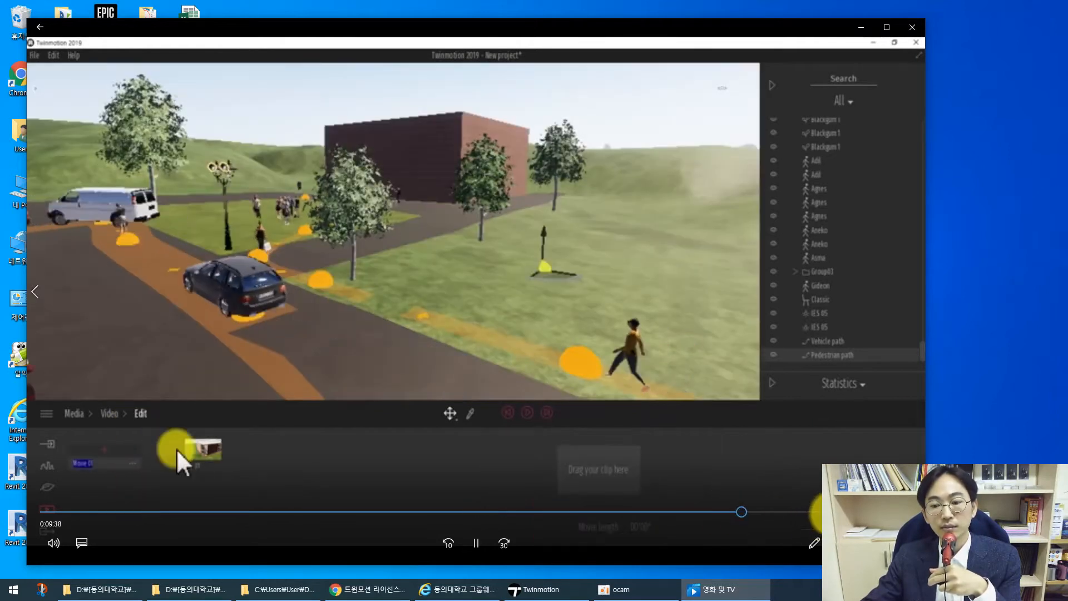
click(816, 512)
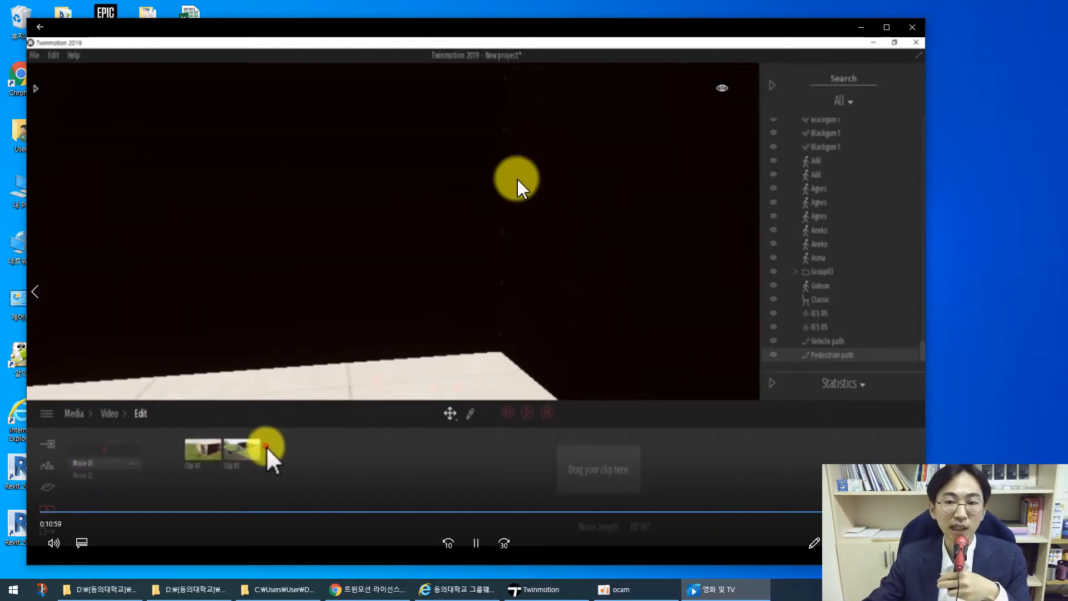
click(912, 29)
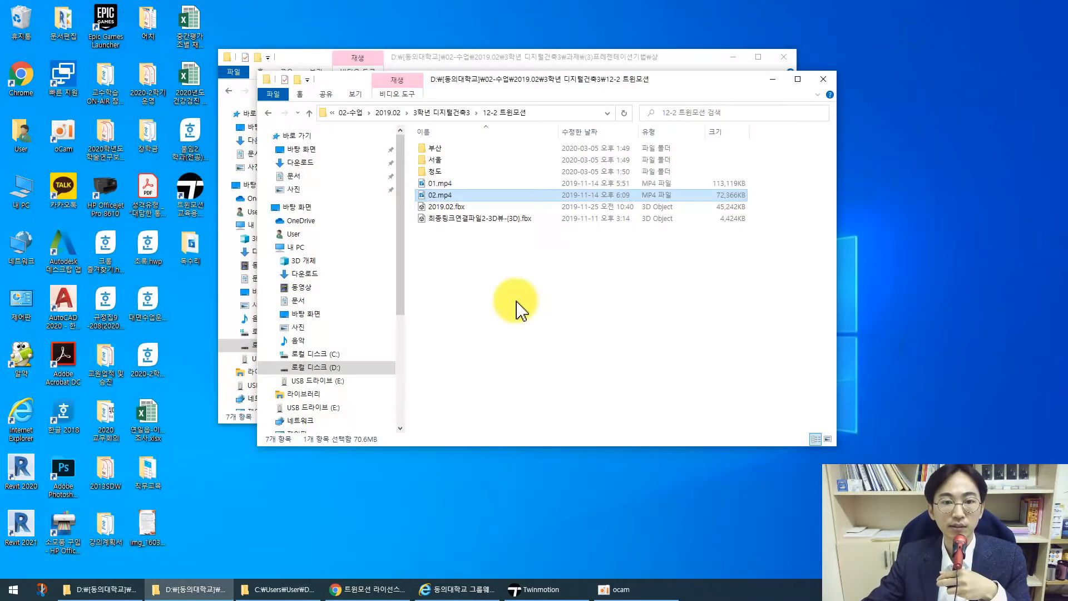
Play 동영상.mp4 from the 청도 folder, skip ahead through the building walkthrough to about 1:19, and close the player
double_click(436, 173)
double_click(805, 170)
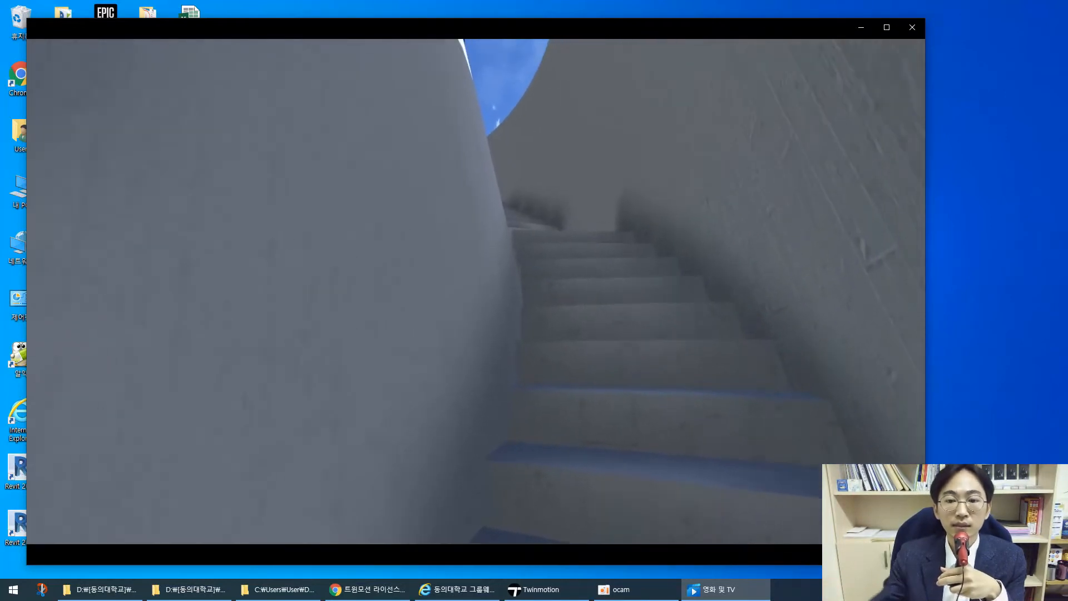
click(285, 512)
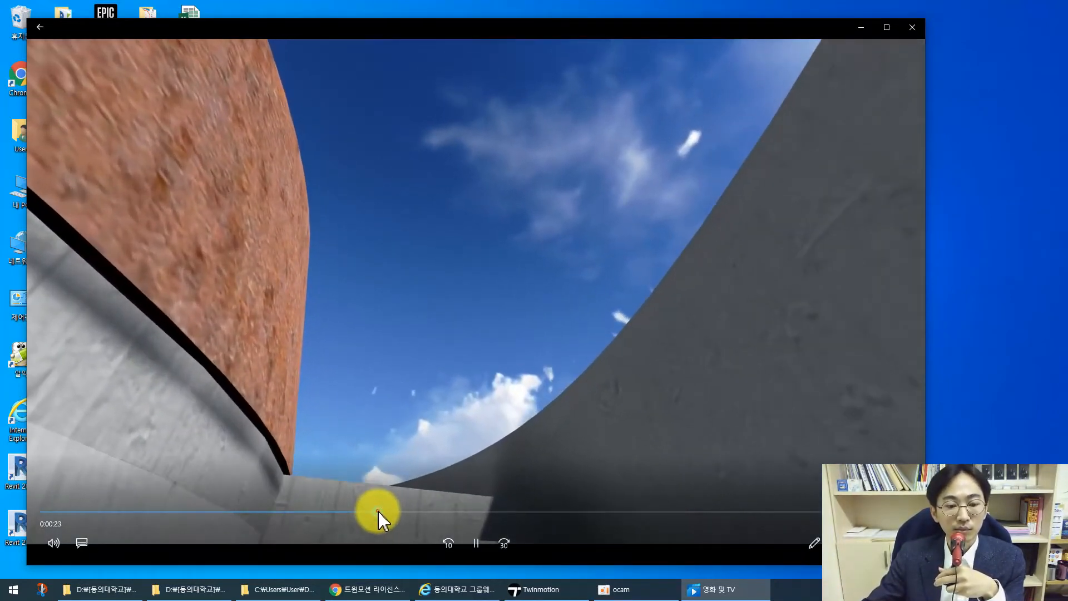
click(378, 512)
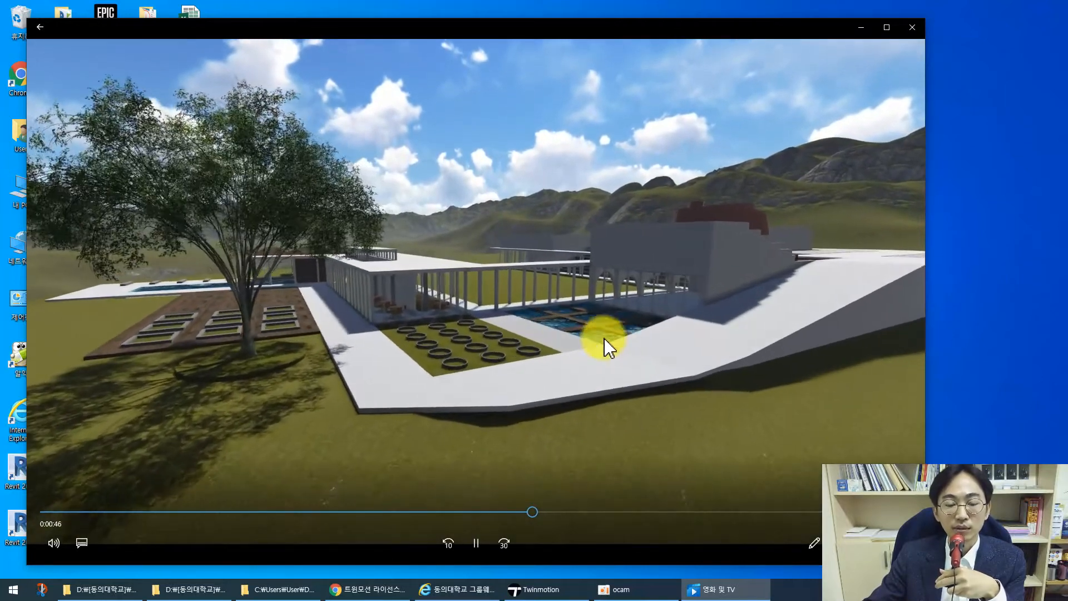
click(667, 510)
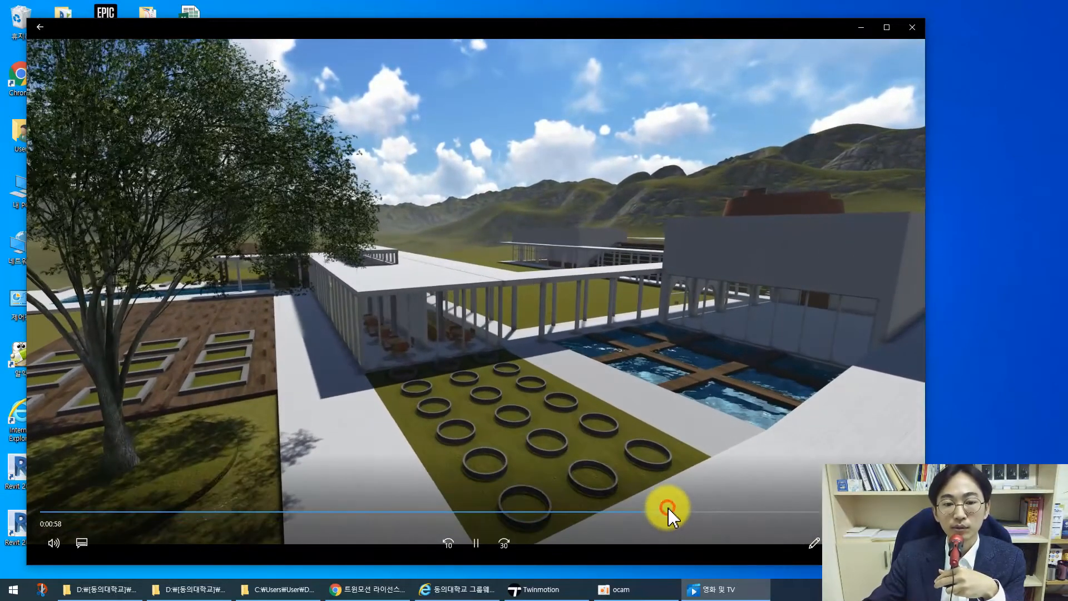
click(782, 510)
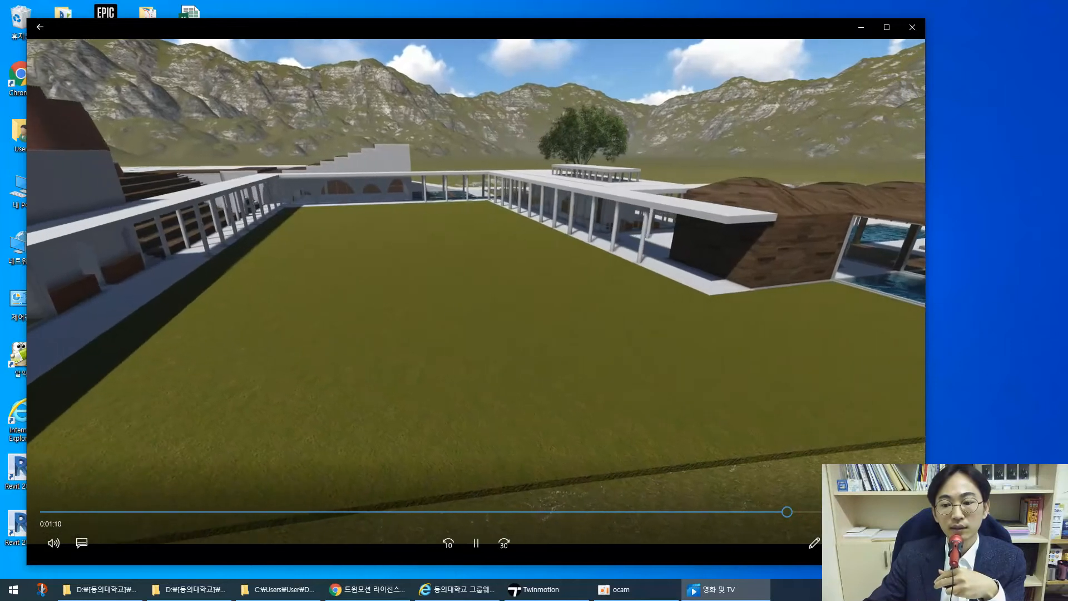
click(873, 511)
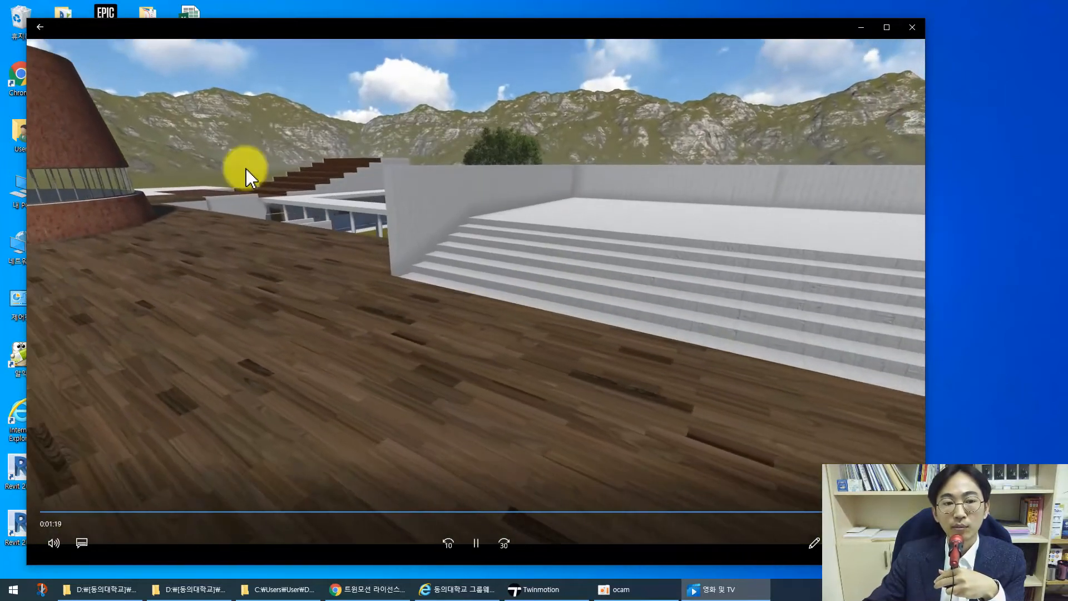
click(913, 27)
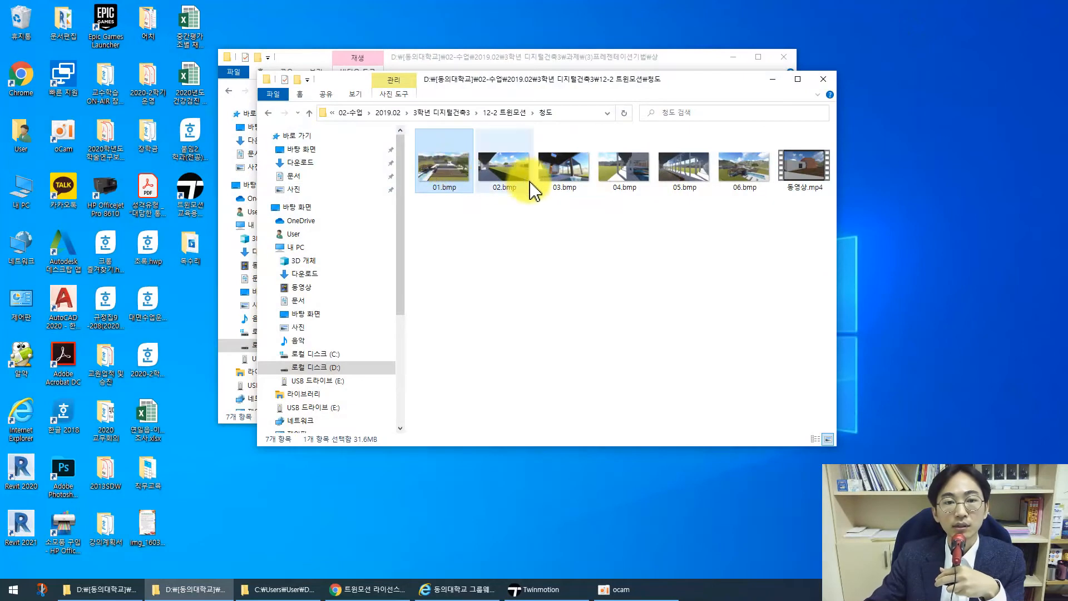
View the rendered images 01.bmp through 05.bmp in the 청도 folder one after another, and close the image viewer
key(Return)
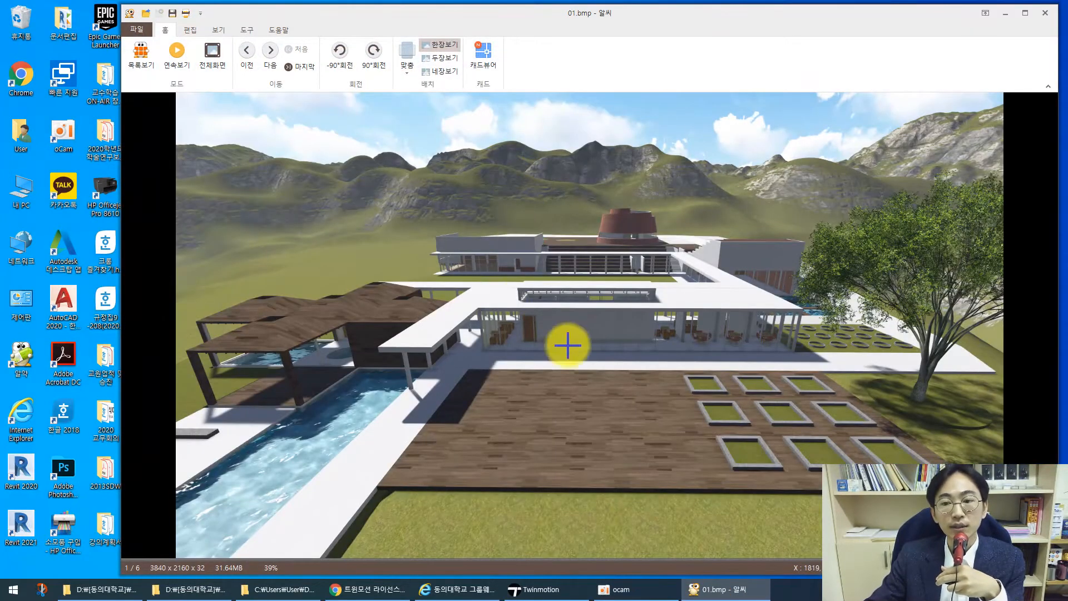
click(270, 51)
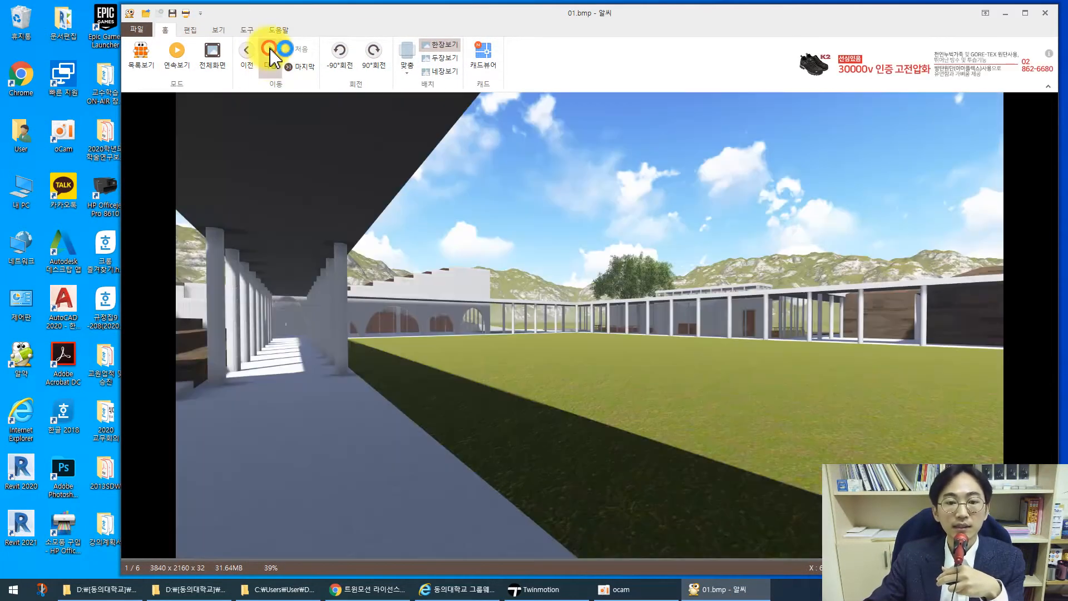
click(271, 51)
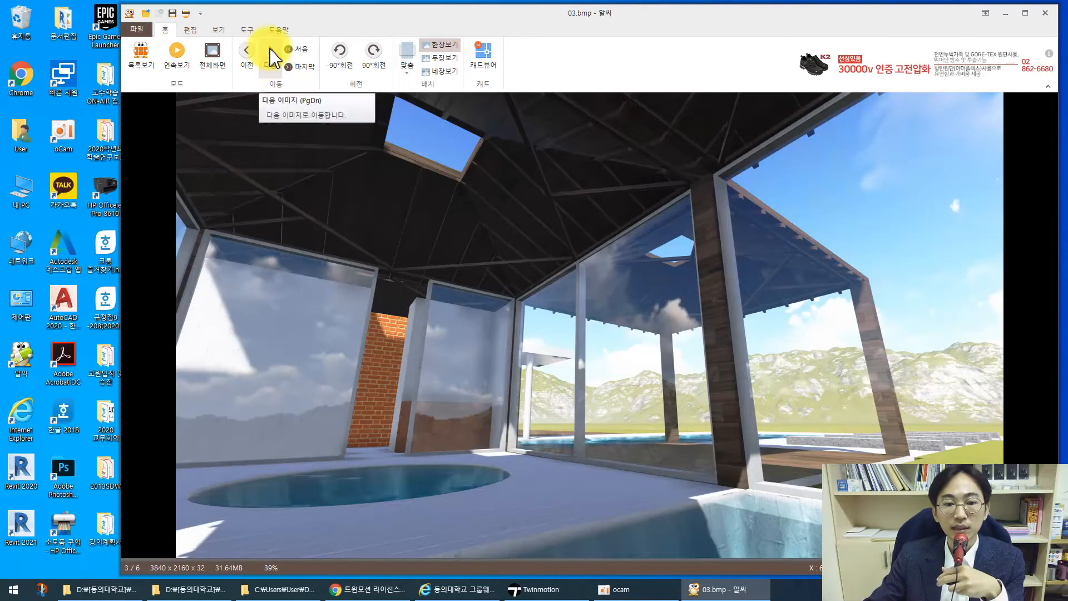
click(272, 55)
click(270, 51)
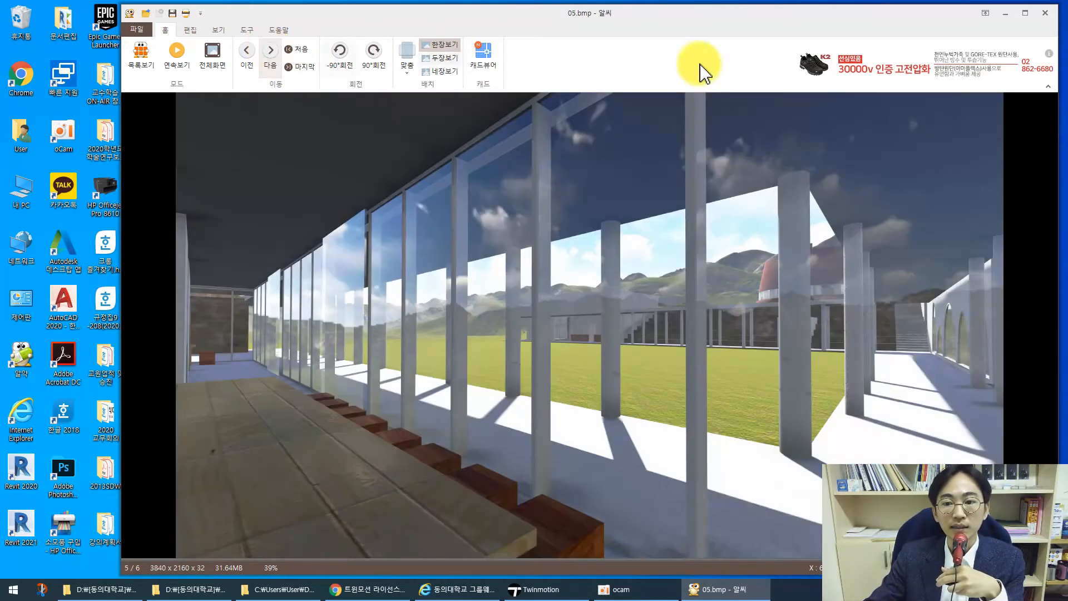
click(1045, 13)
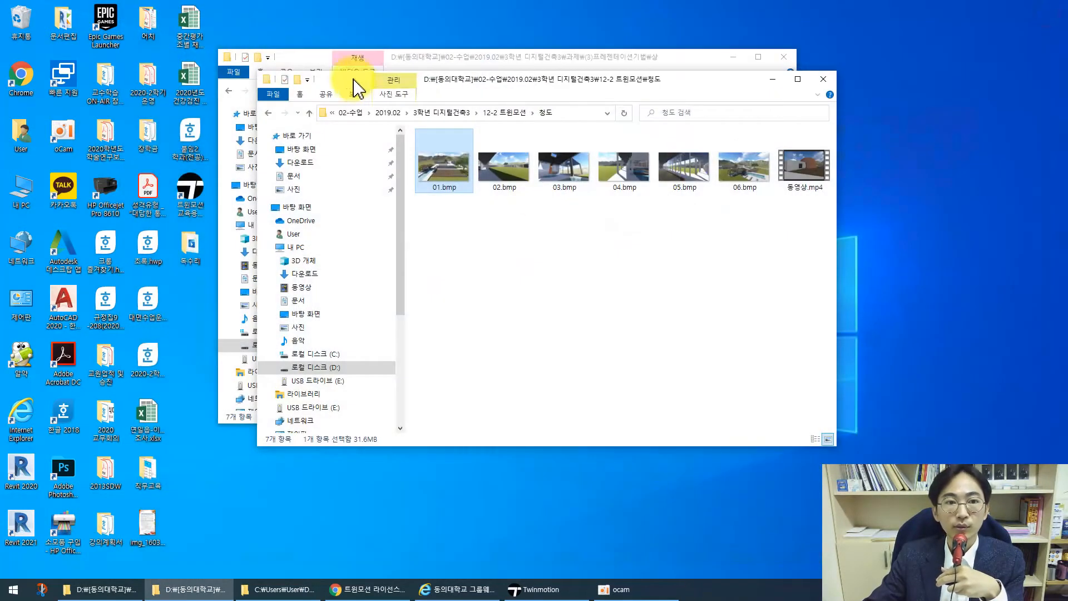
Go to the 서울 folder and open the rooftop garden rendering 옥상정원.bmp in the image viewer
click(309, 113)
double_click(448, 169)
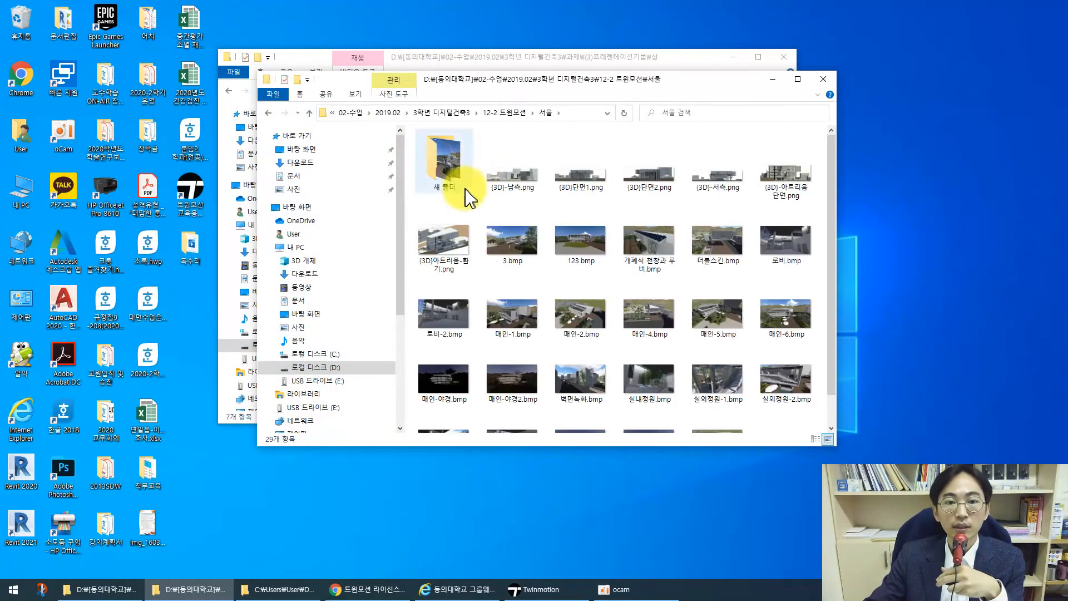
scroll(632, 267, down, 1)
click(715, 415)
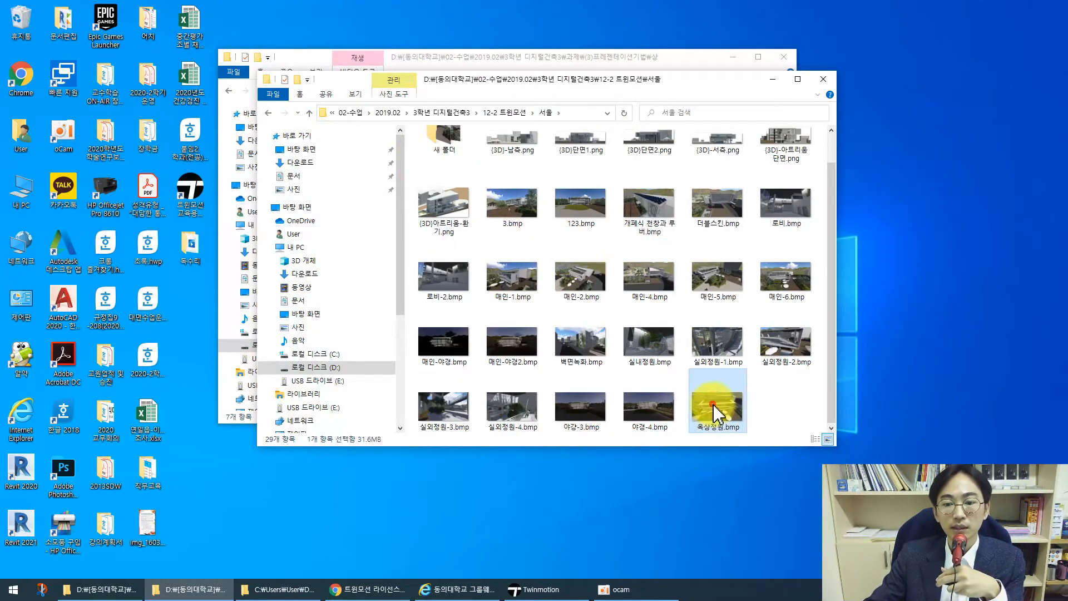
double_click(715, 415)
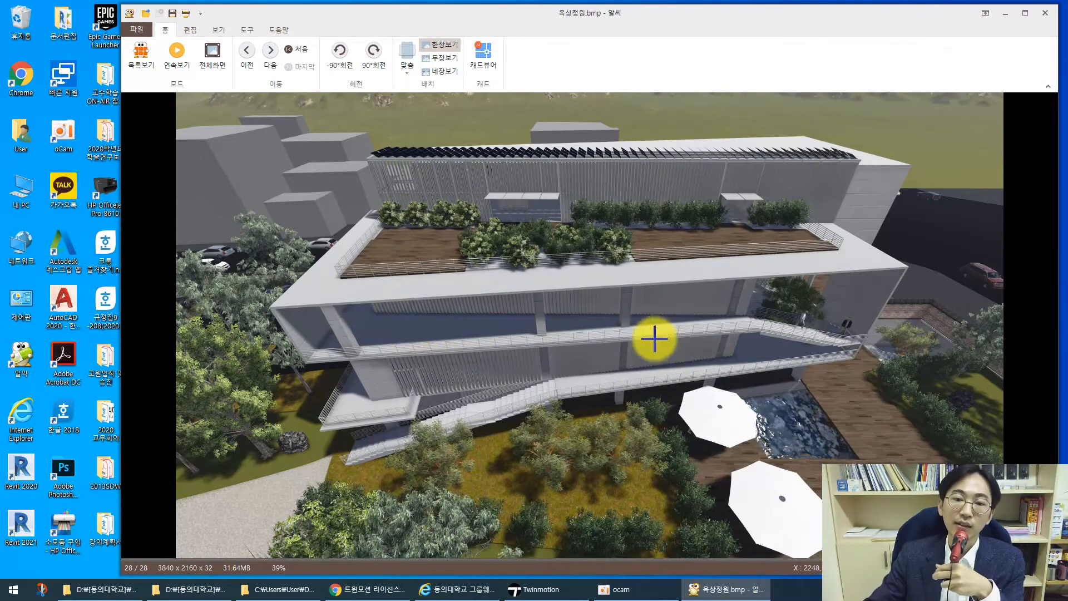
Browse the 서울 elevation and section images from (3D)-남측.png on, up to the exterior rendering 3.bmp
click(271, 53)
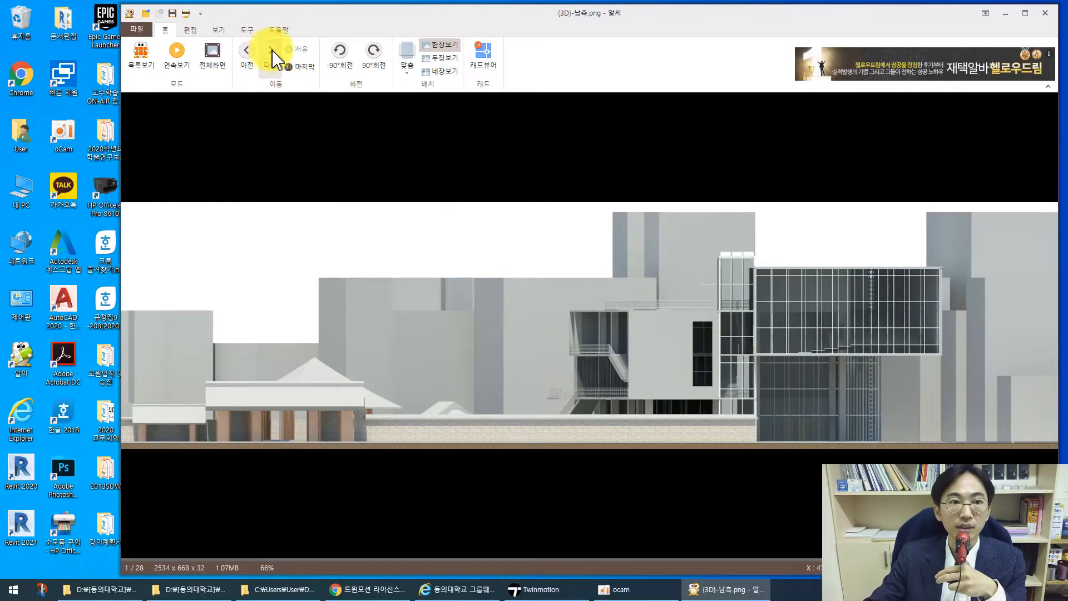
click(273, 52)
click(272, 51)
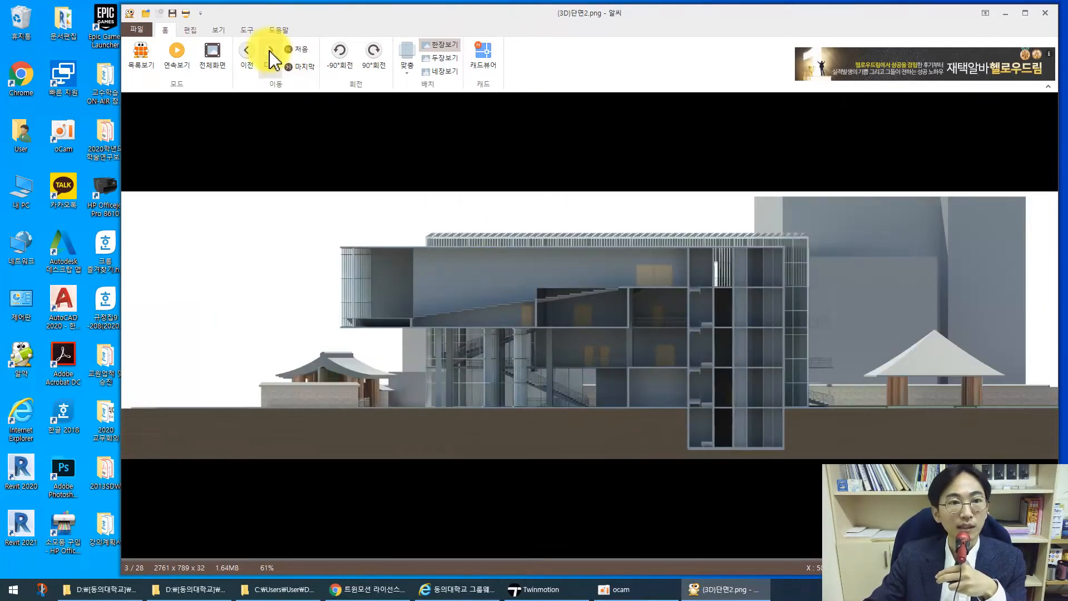
click(270, 51)
click(270, 51)
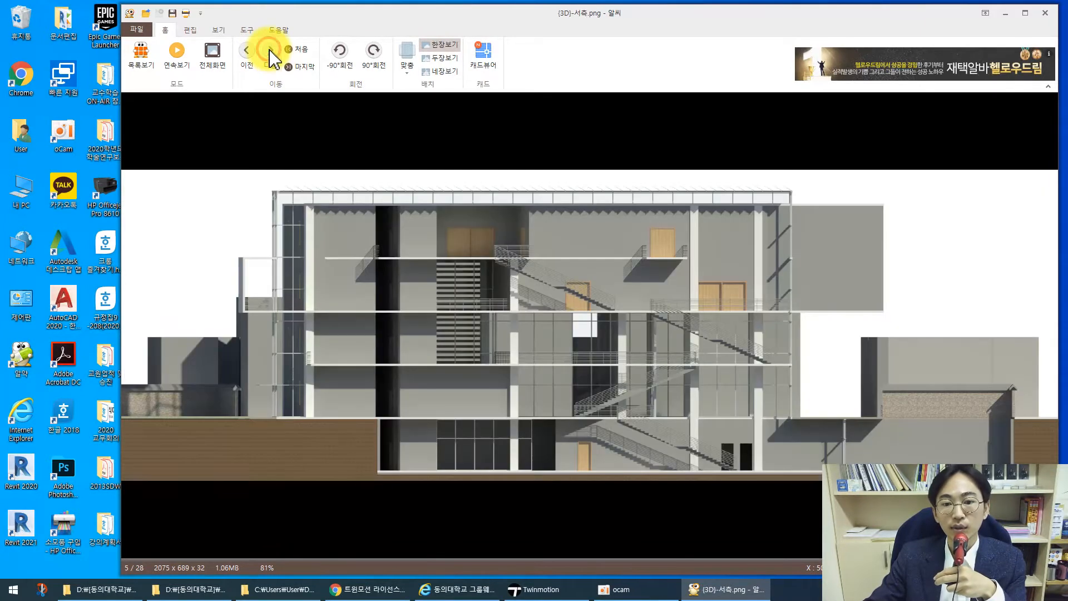
click(270, 51)
click(271, 51)
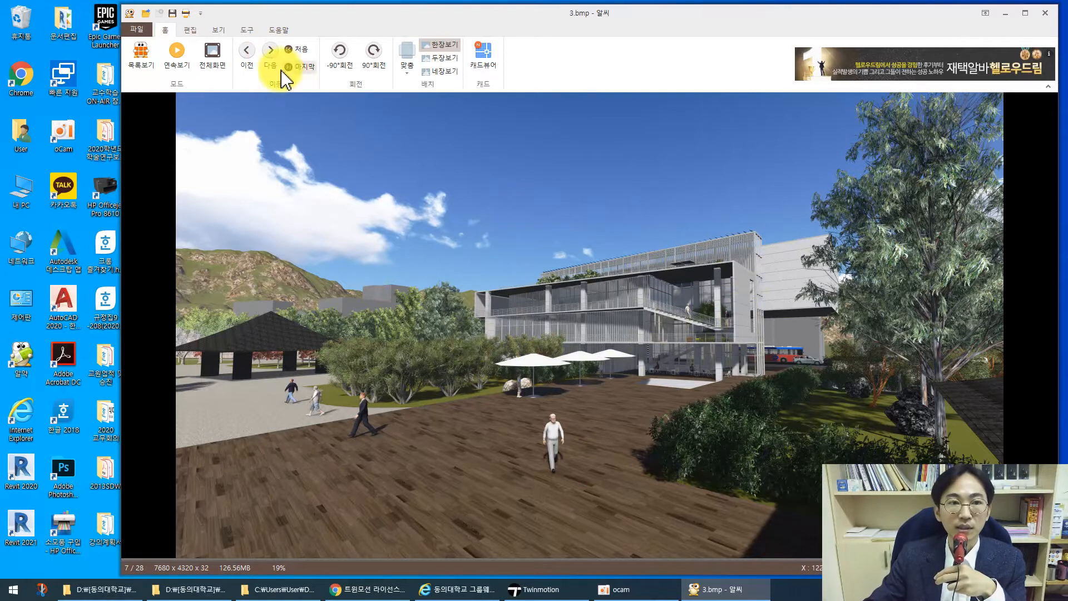
Browse the 서울 renderings from 3.bmp through 개폐식 천장과 루버.bmp and the lobby views up to 로비-2.bmp
click(271, 56)
click(271, 55)
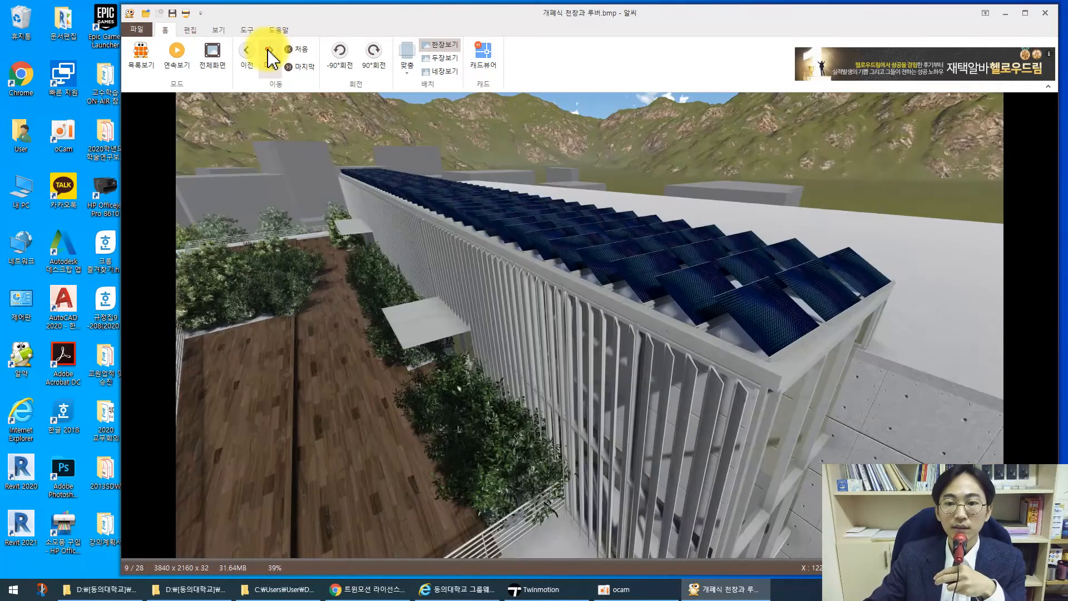
click(271, 54)
click(271, 56)
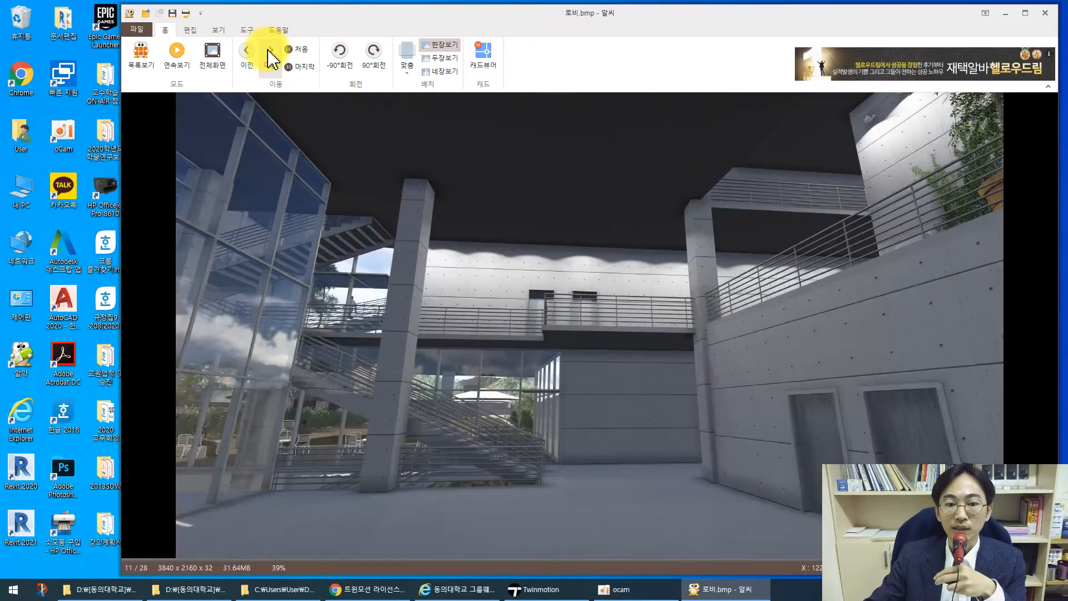
click(271, 55)
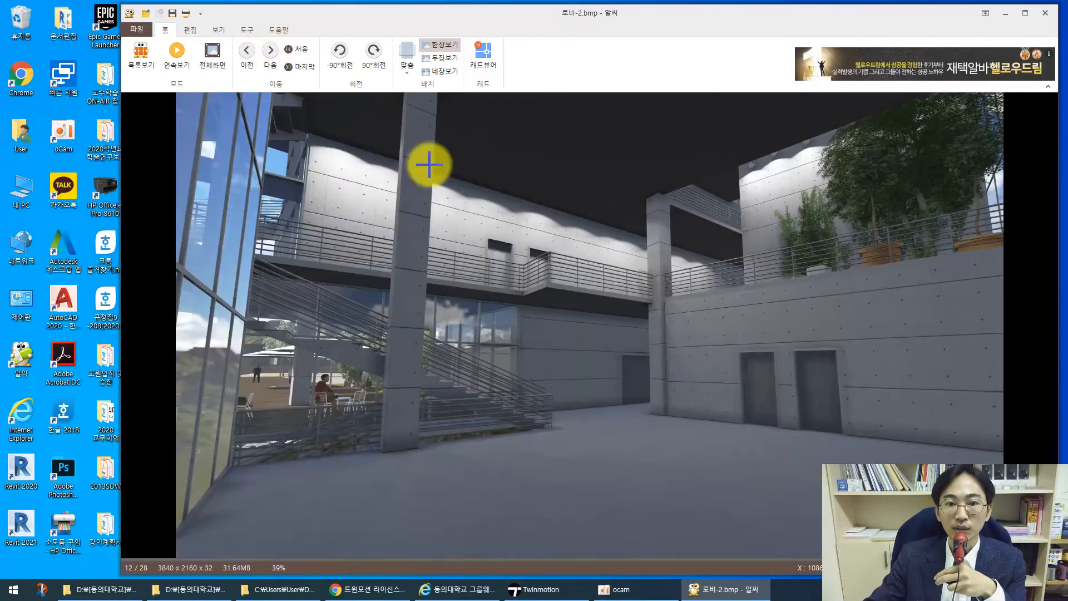
Continue through the main exterior renderings, including 매인-1.bmp, up to the night view 매인-야경2.bmp
click(275, 60)
click(276, 60)
click(275, 60)
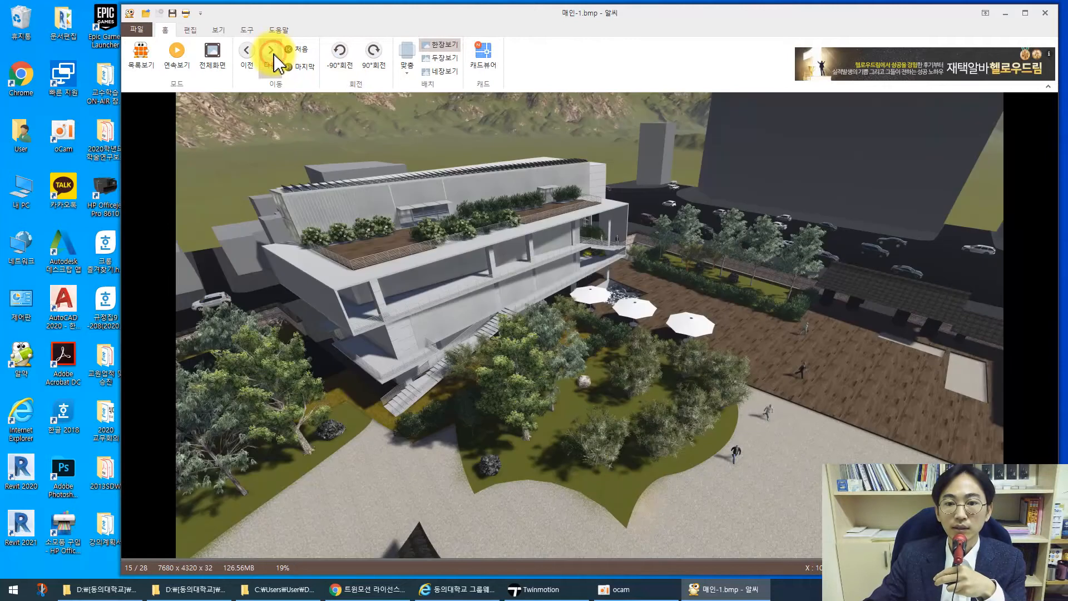
click(275, 60)
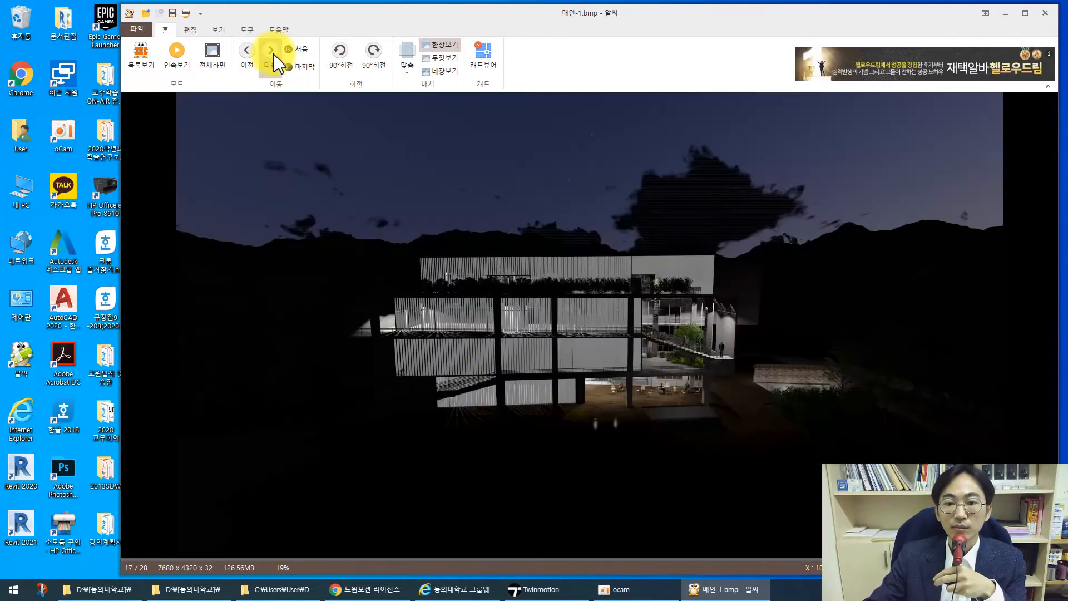
click(275, 60)
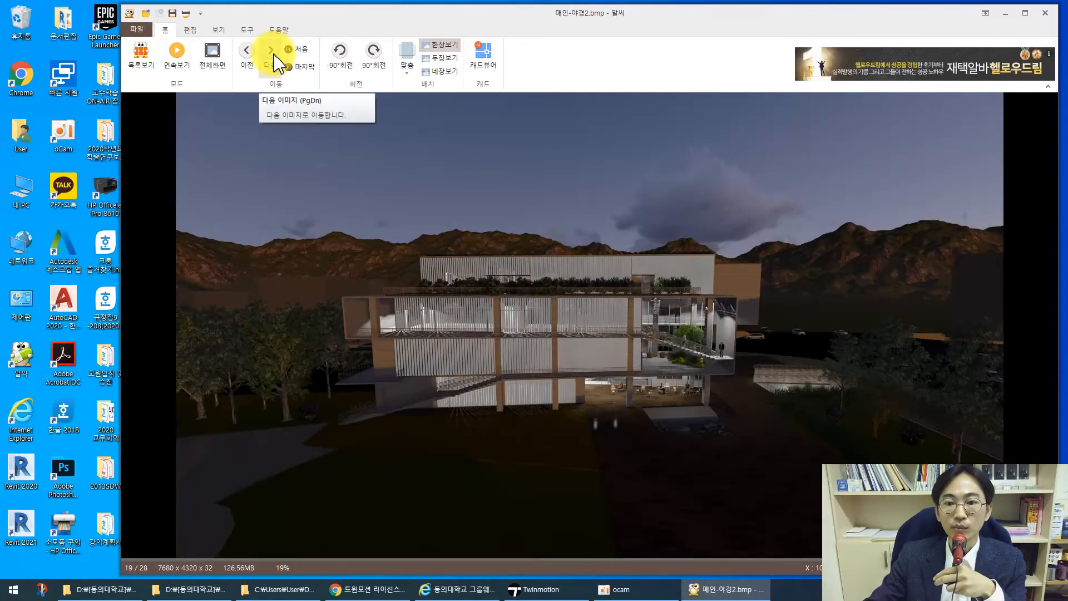
View the indoor and outdoor garden renderings up to the night view 야경-4.bmp, and close the image viewer
click(275, 60)
click(275, 60)
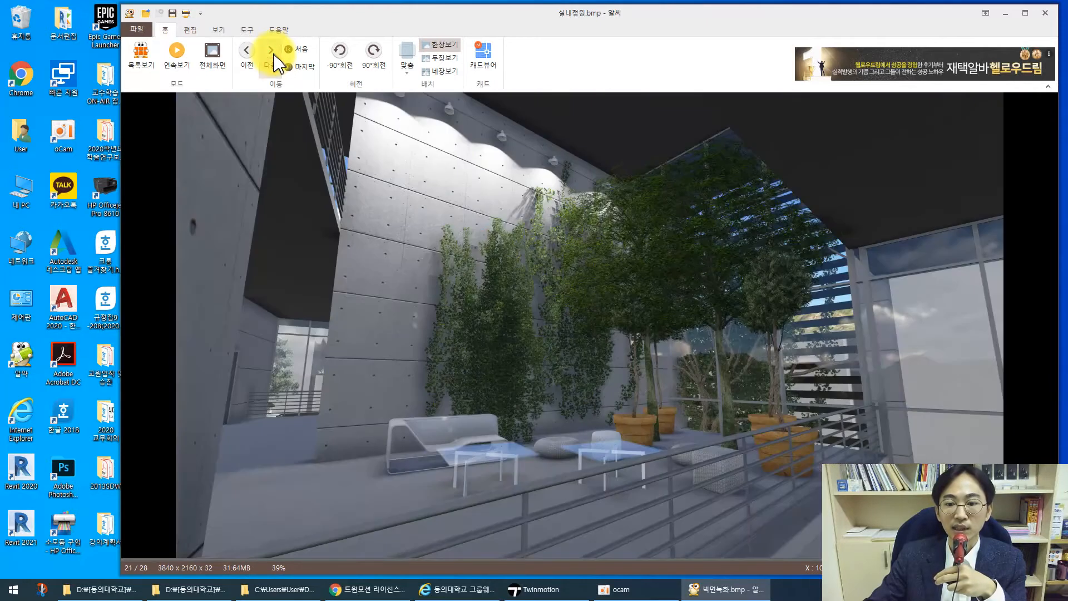
click(275, 60)
click(275, 60)
click(275, 60)
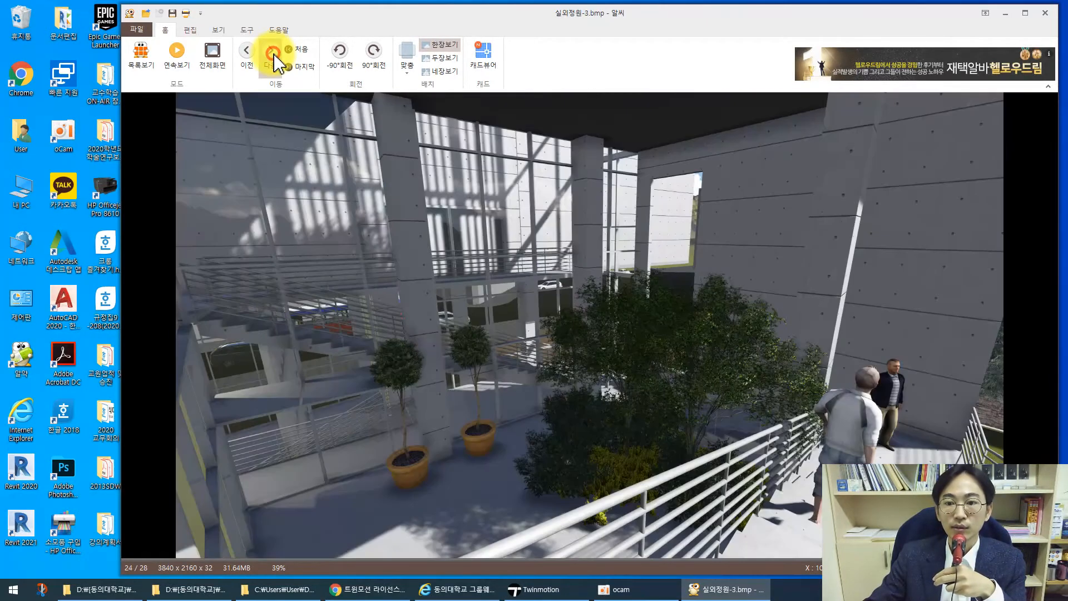
click(275, 60)
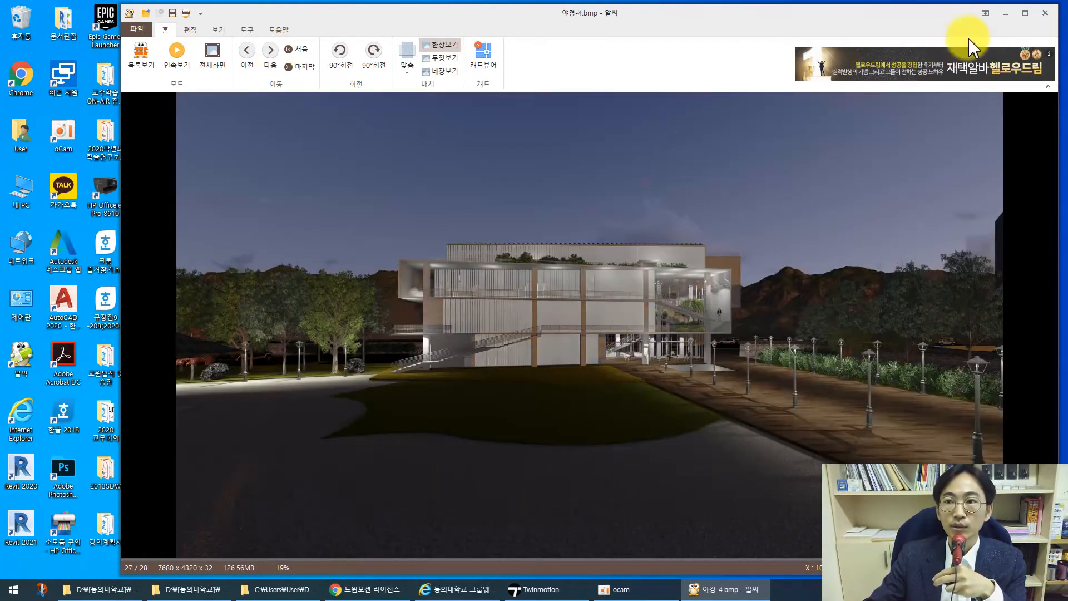
click(1046, 13)
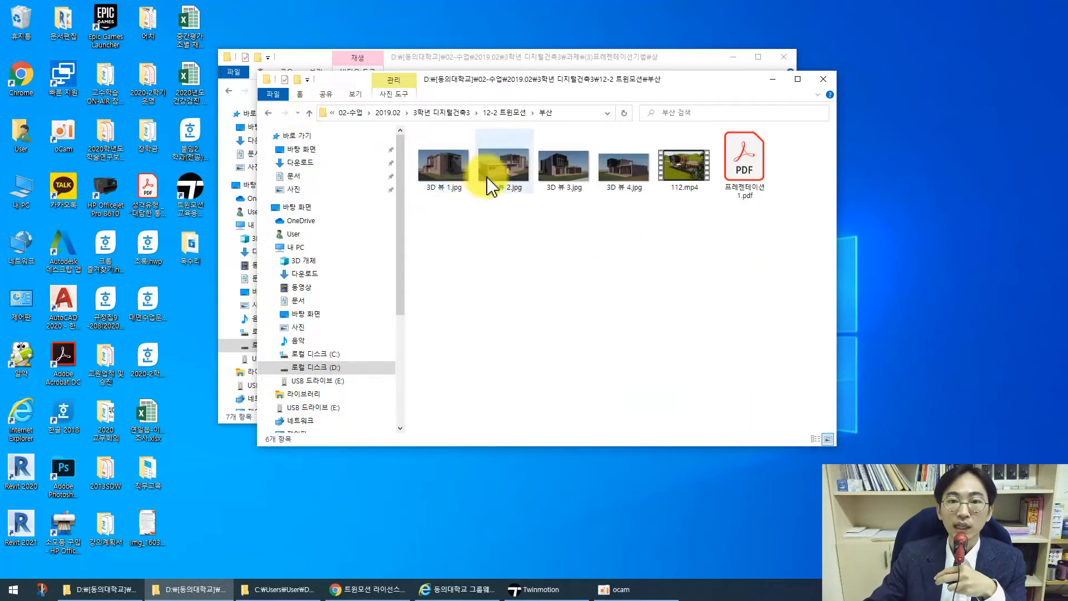
Play 112.mp4 from the 부산 folder, skip ahead in stages through the house walkthrough to beyond 3:25, and close the player
double_click(690, 163)
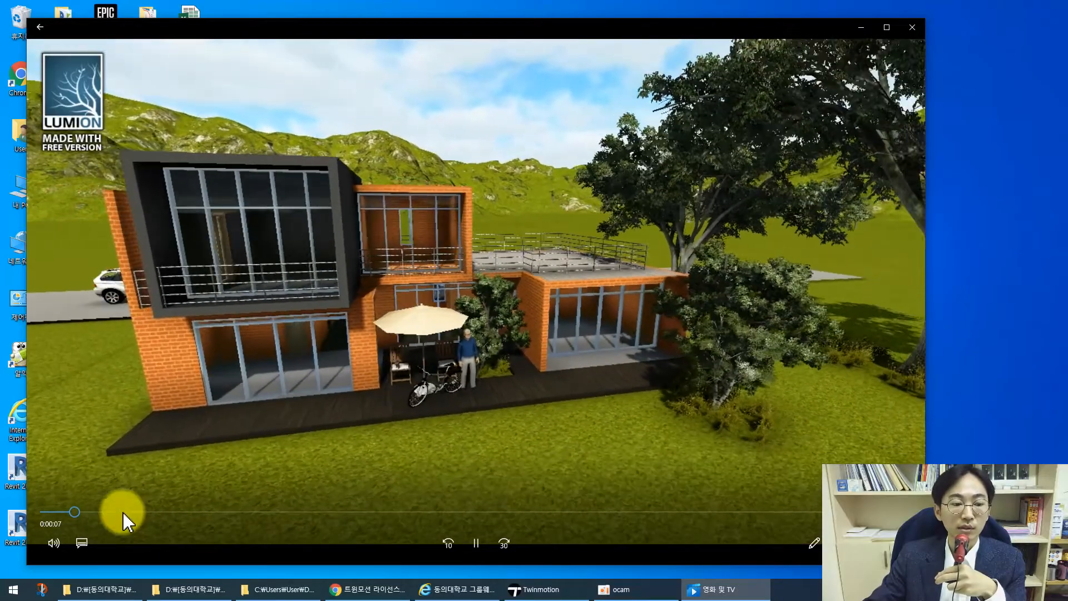
click(122, 512)
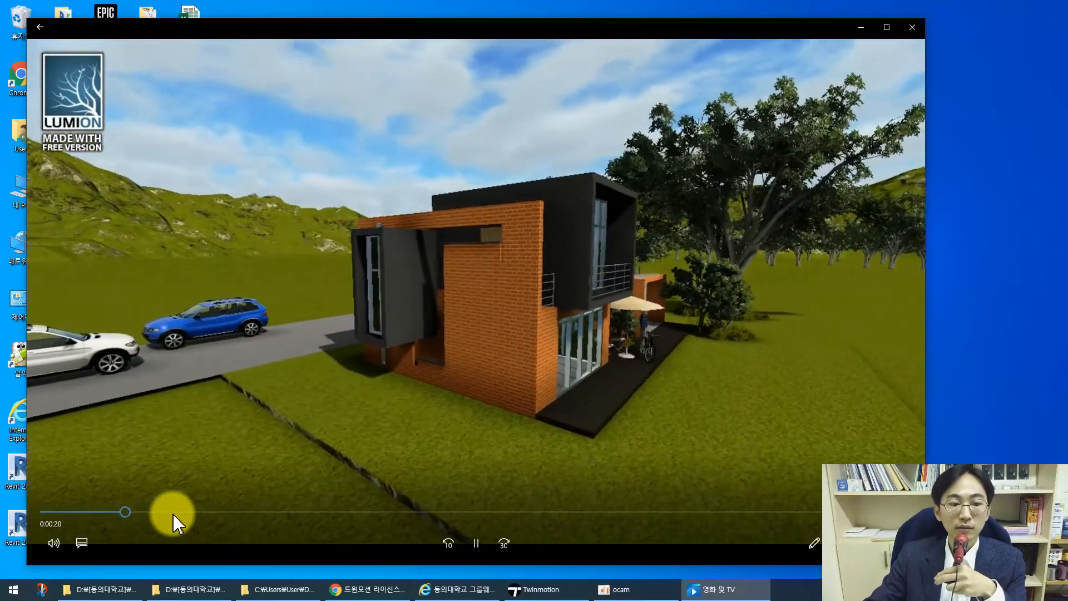
click(173, 512)
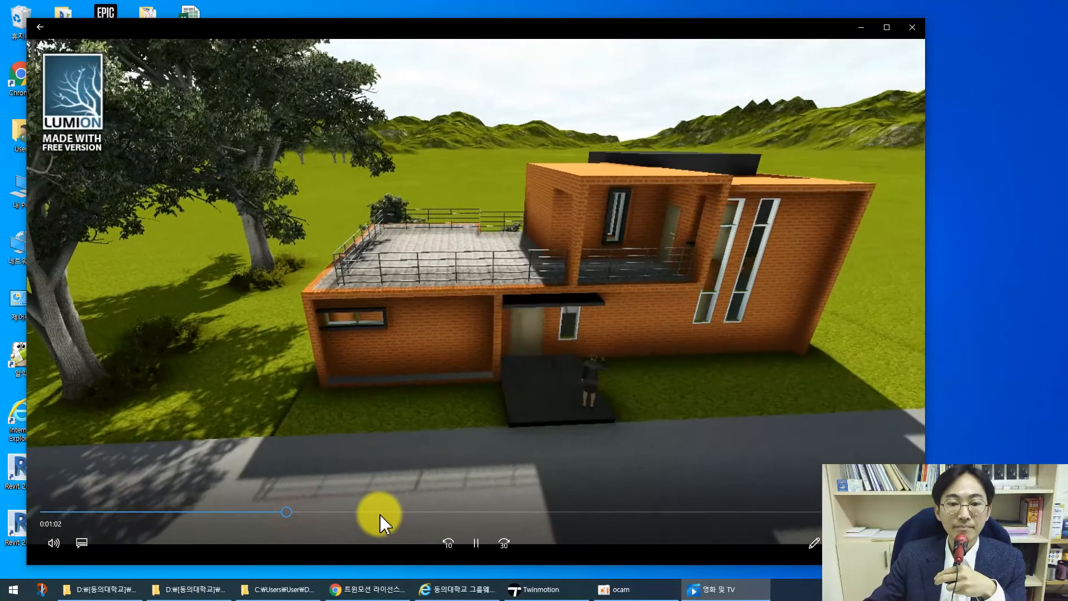
click(379, 512)
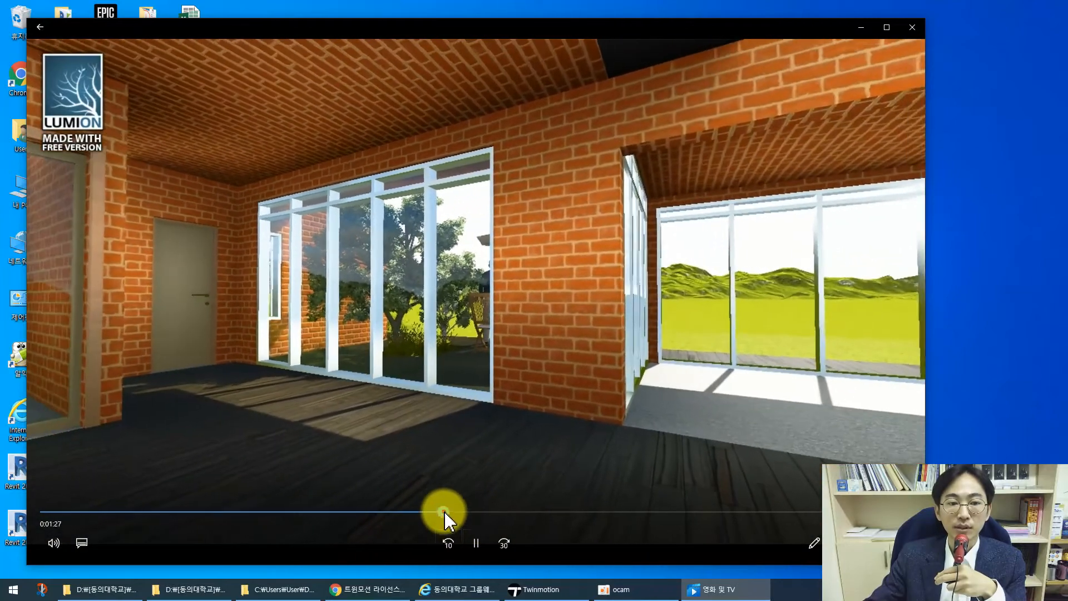
click(445, 513)
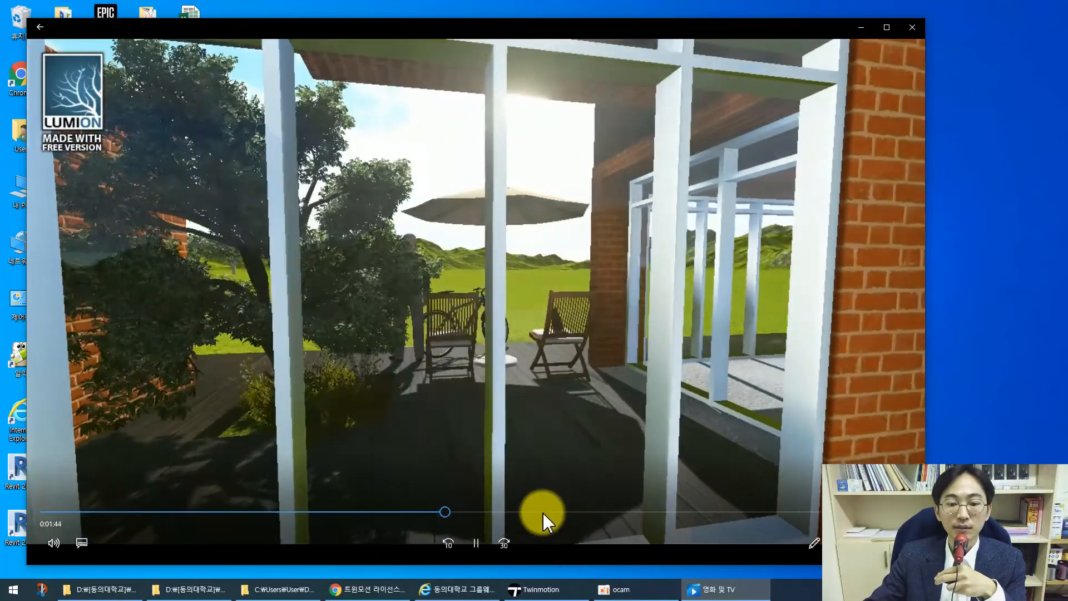
click(543, 512)
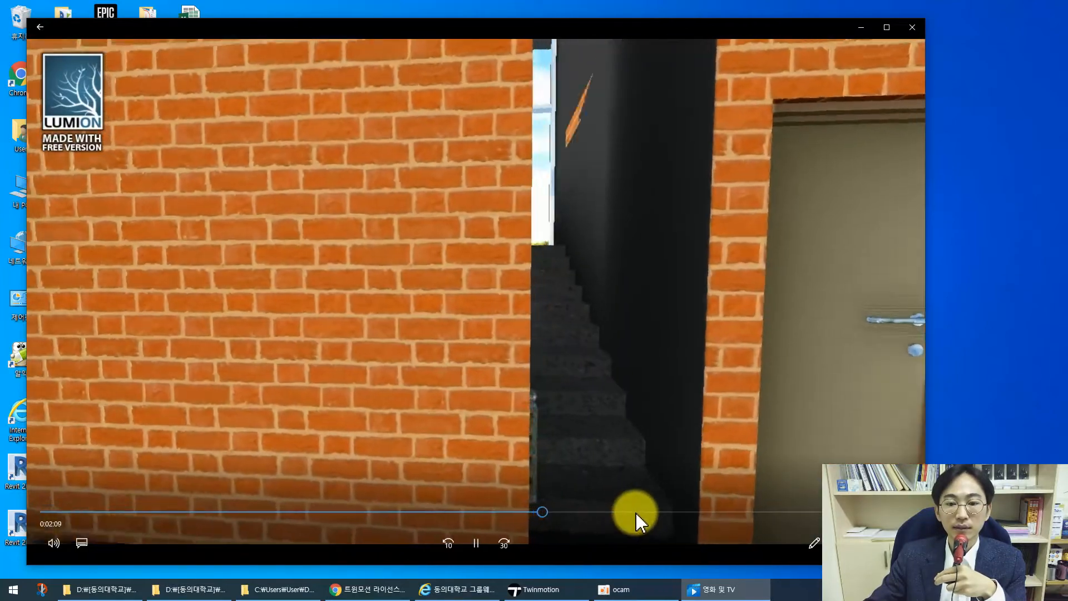
click(636, 513)
click(704, 512)
click(772, 512)
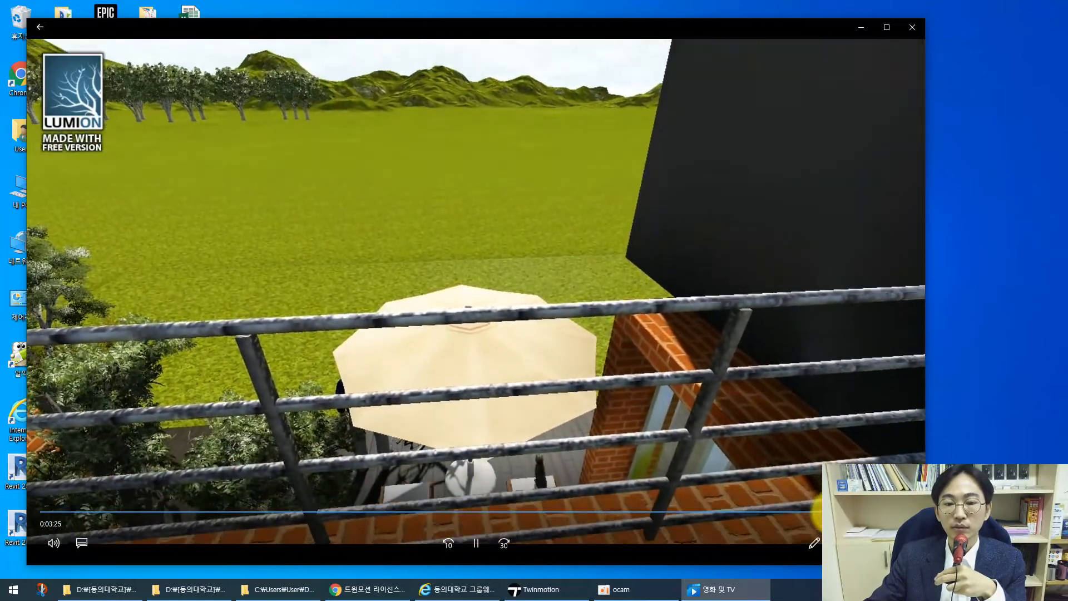
click(815, 511)
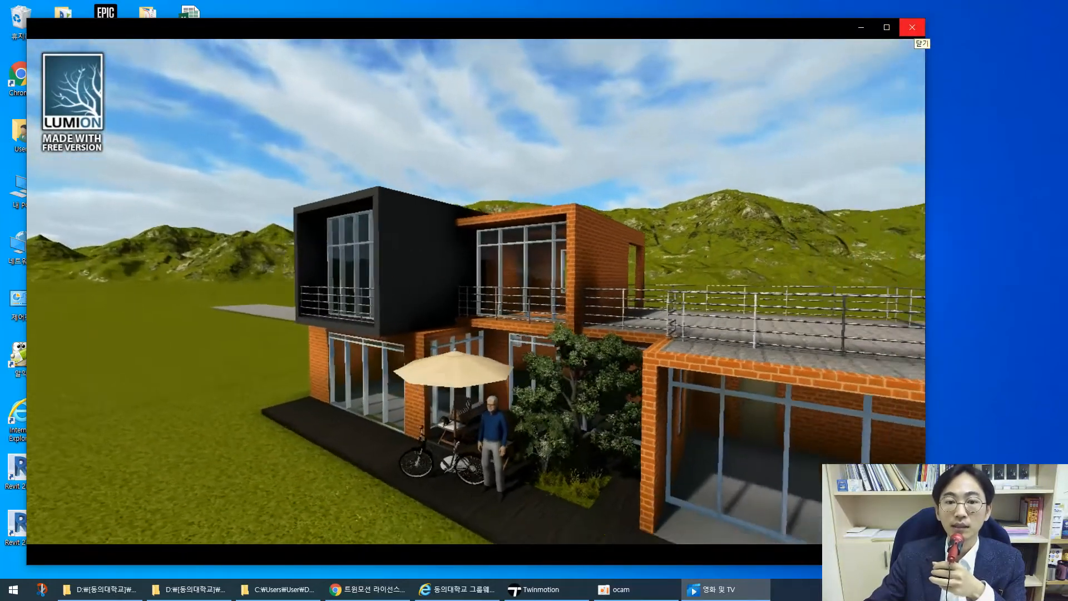
click(912, 27)
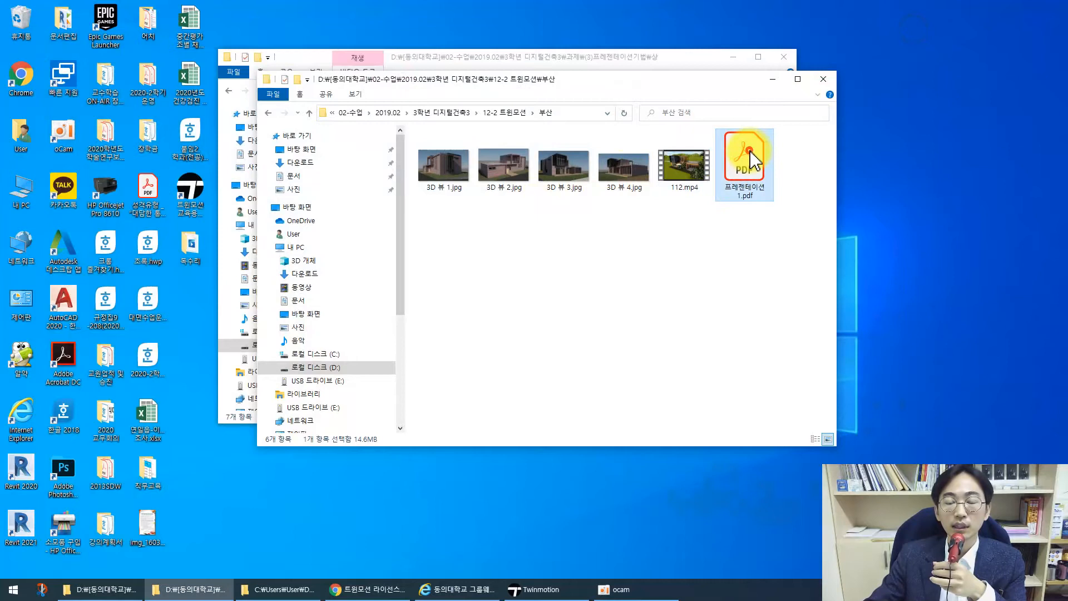
Open 프레젠테이션1.pdf and review the site location, wind analysis and monthly shadow study pages up to page 44
scroll(550, 222, down, 10)
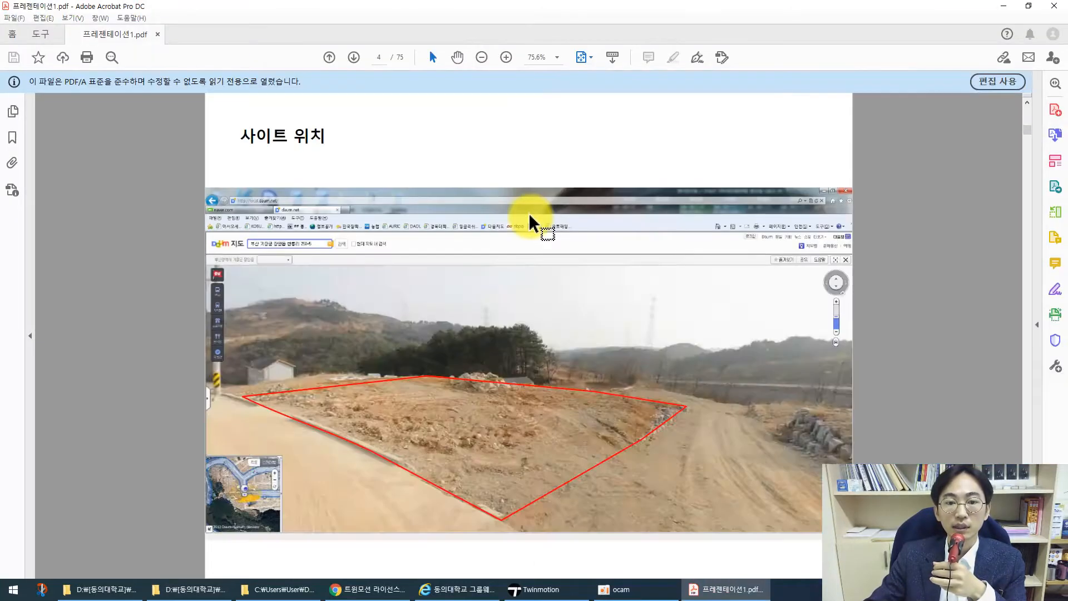
scroll(530, 217, down, 8)
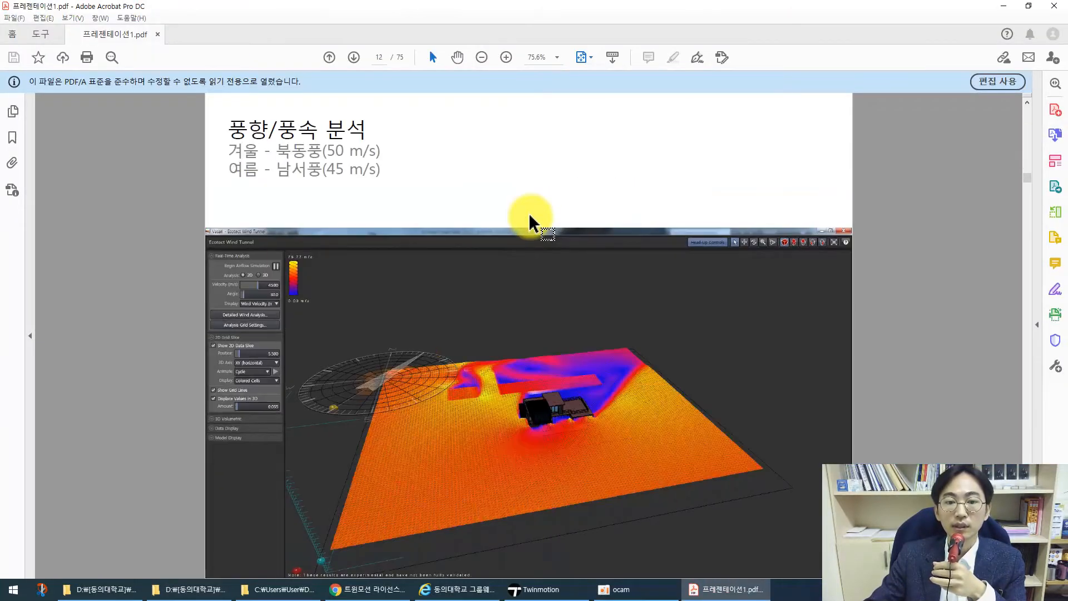
scroll(530, 217, down, 10)
scroll(530, 217, down, 8)
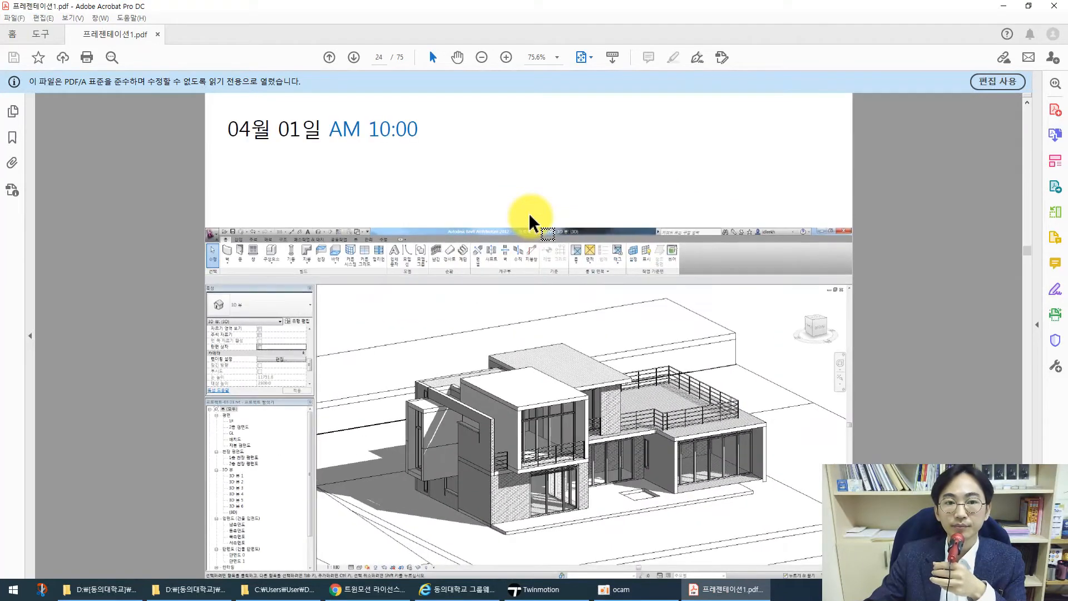
scroll(530, 217, down, 10)
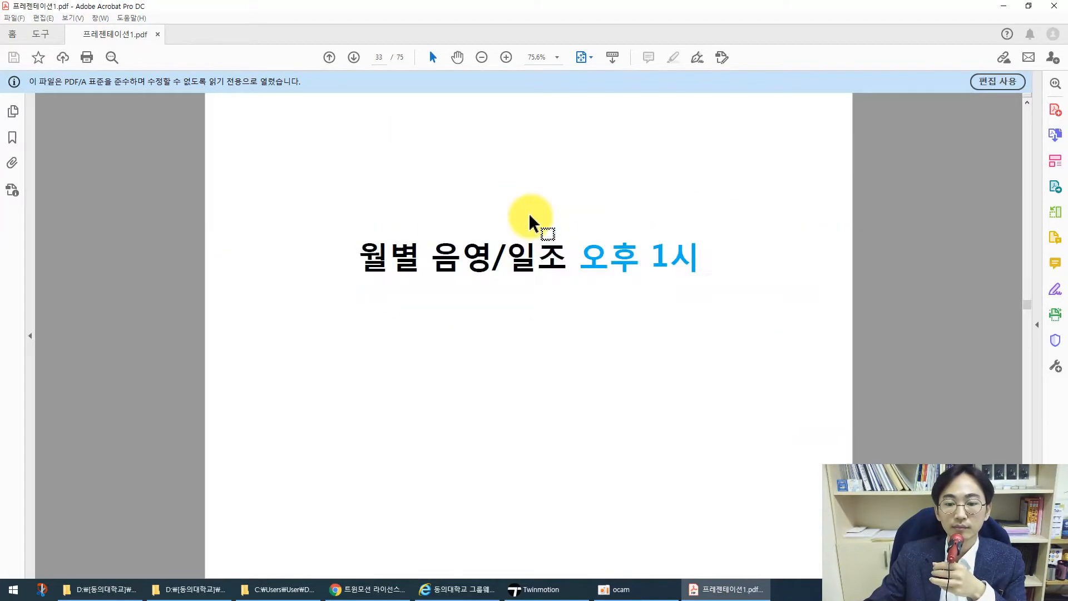
scroll(531, 217, down, 20)
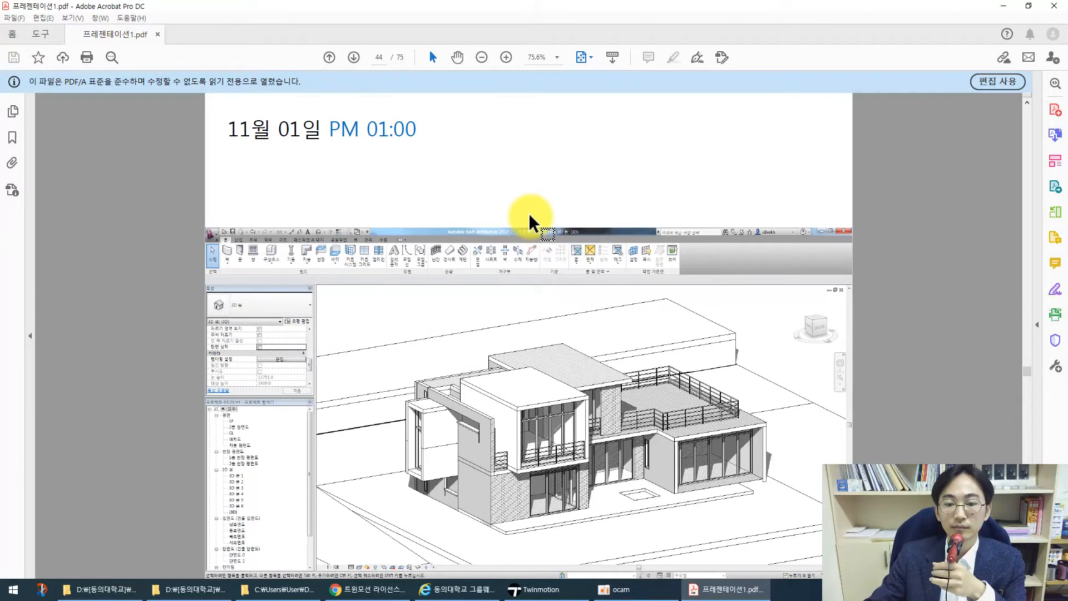
Review the floor plan, elevation and rendering pages of 프레젠테이션1.pdf through page 75, and close the document
scroll(530, 217, down, 20)
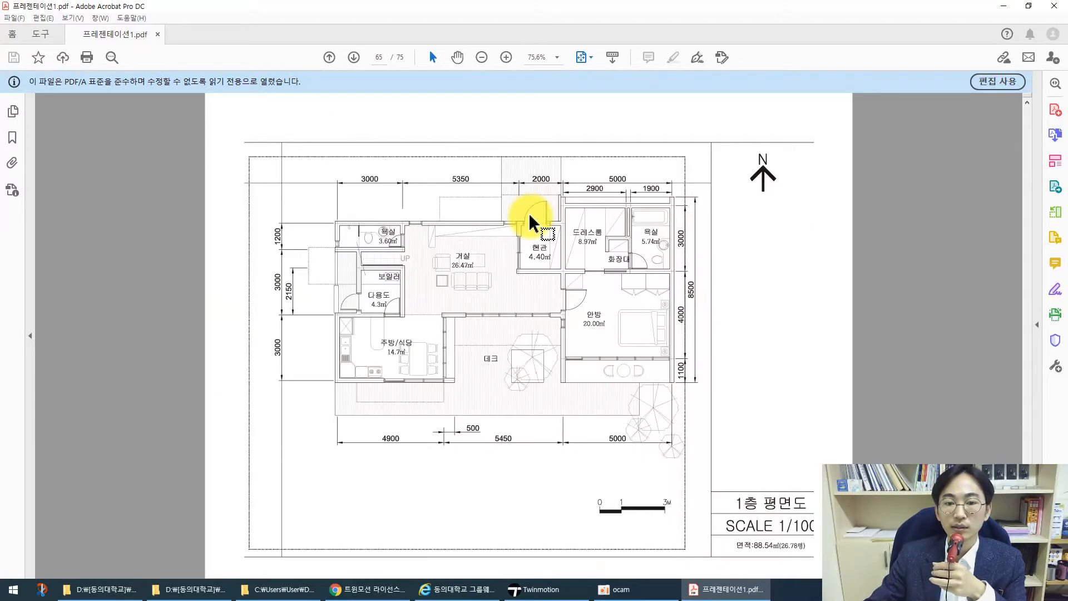
scroll(530, 222, up, 4)
scroll(530, 221, down, 2)
scroll(530, 221, down, 8)
scroll(530, 218, down, 6)
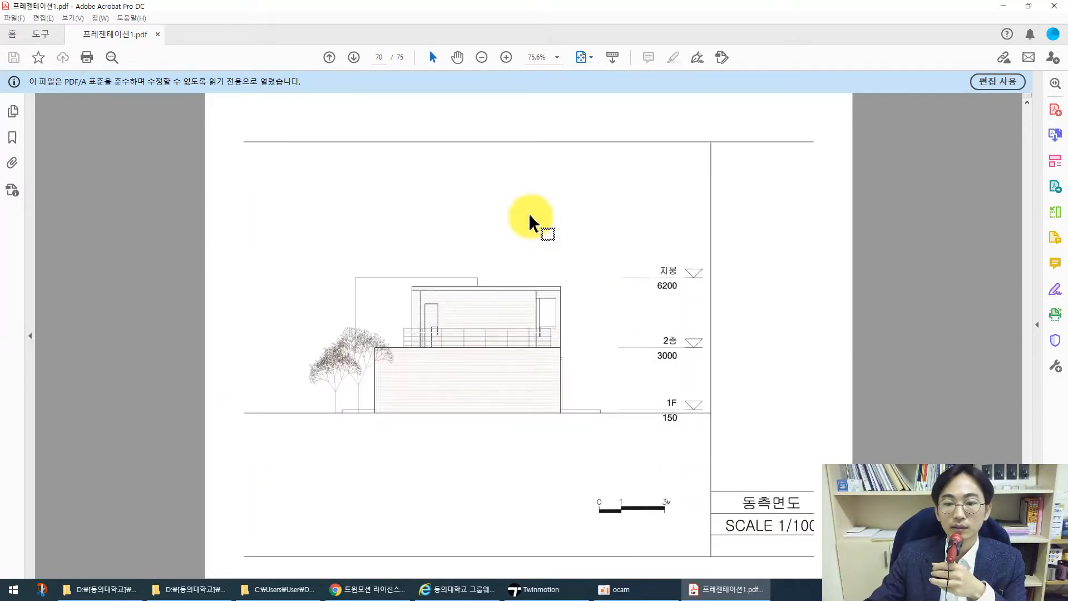
scroll(530, 218, down, 3)
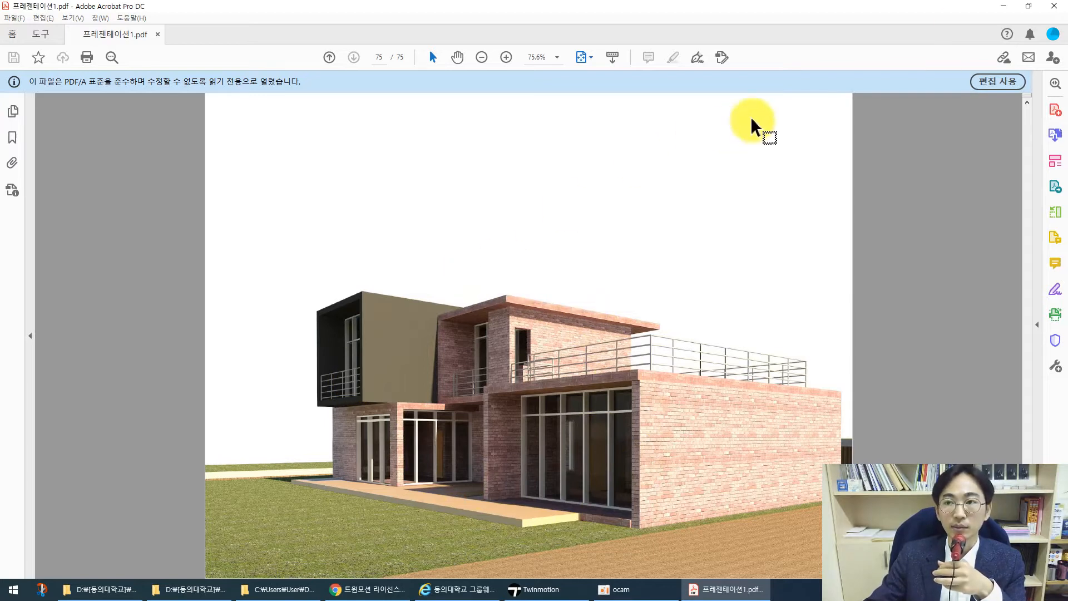
click(1054, 6)
Open 3D 뷰 1.jpg from the 부산 folder, browse the house renderings through 3D 뷰 4.jpg, and close the image viewer
click(450, 167)
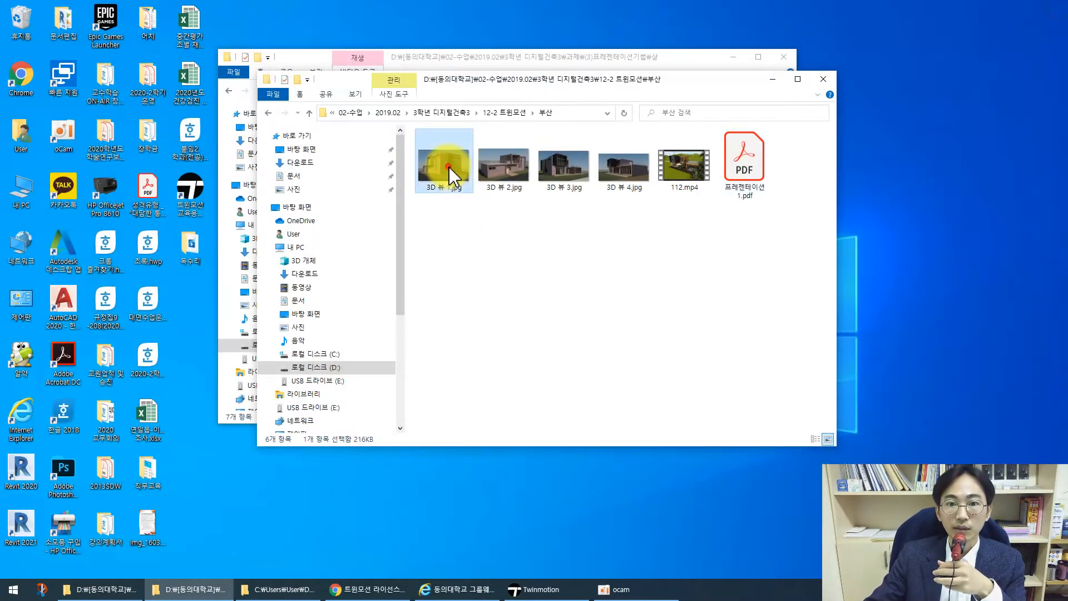
key(Return)
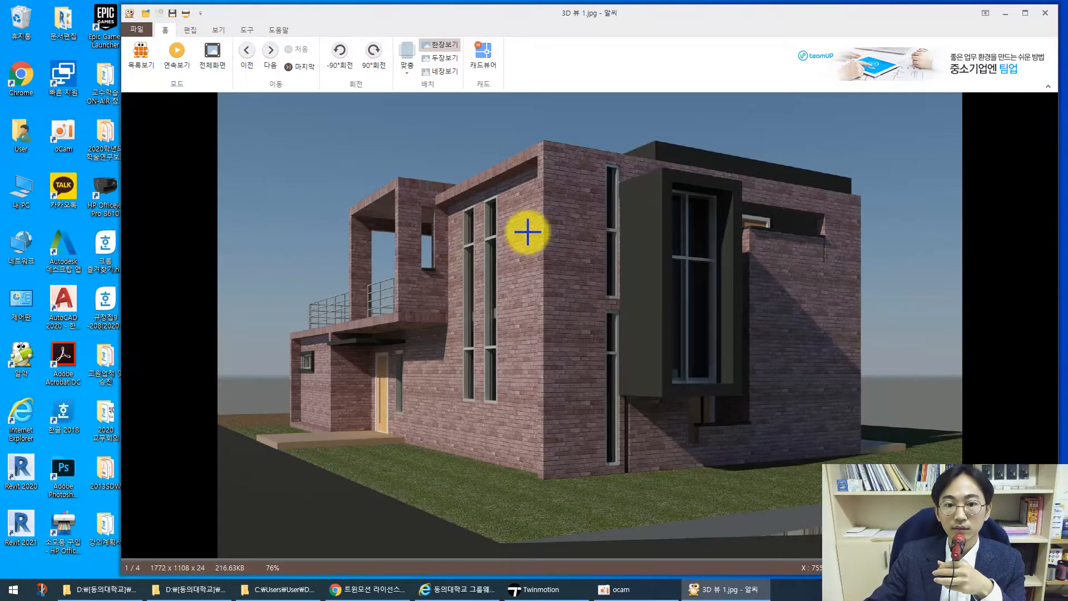
click(269, 49)
click(270, 49)
click(270, 50)
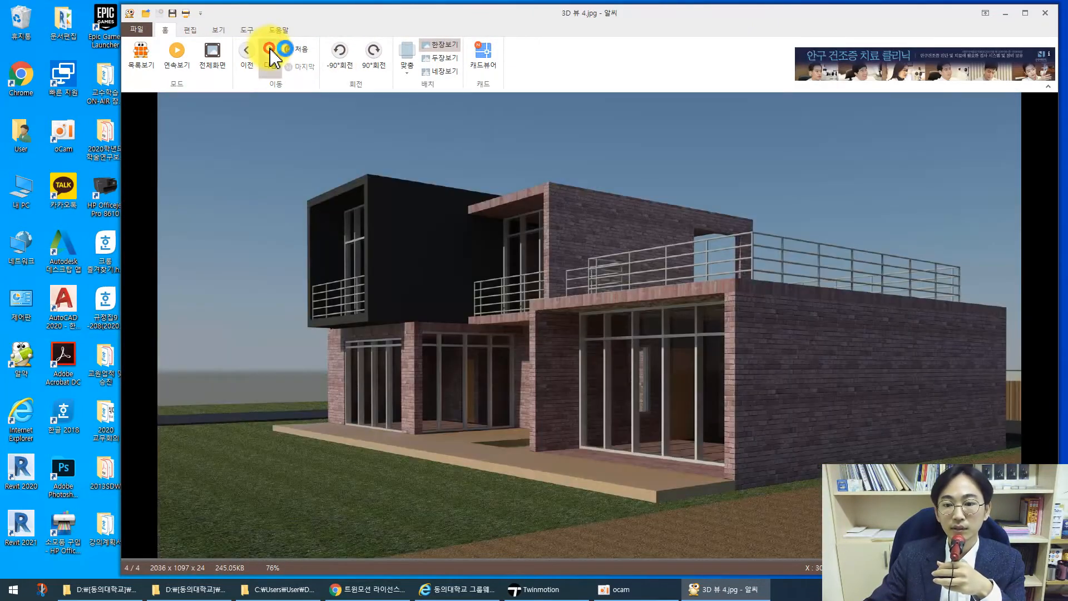
click(270, 50)
click(270, 52)
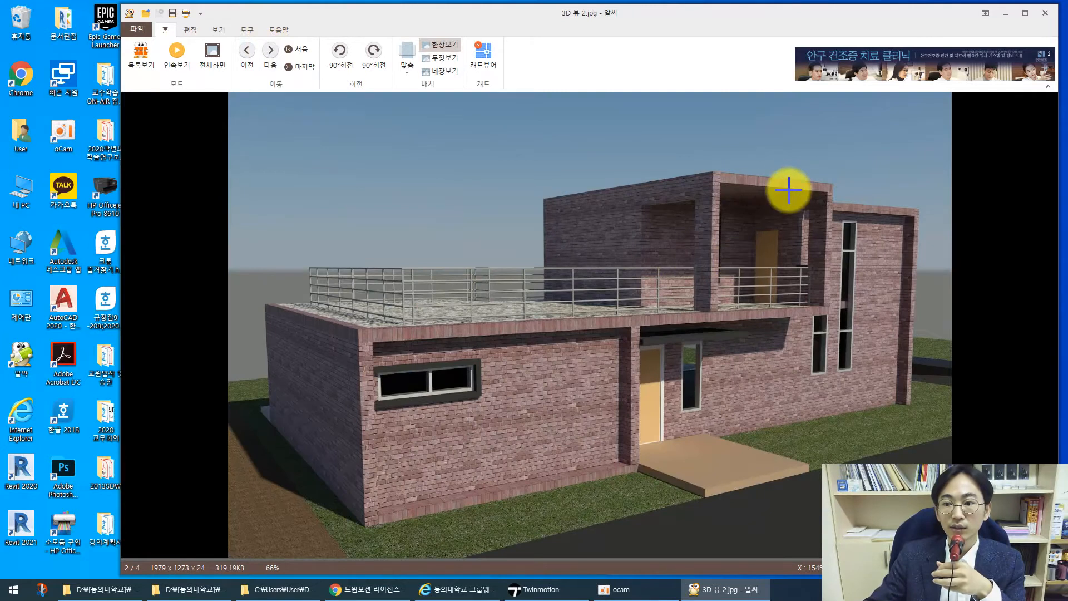
click(1047, 13)
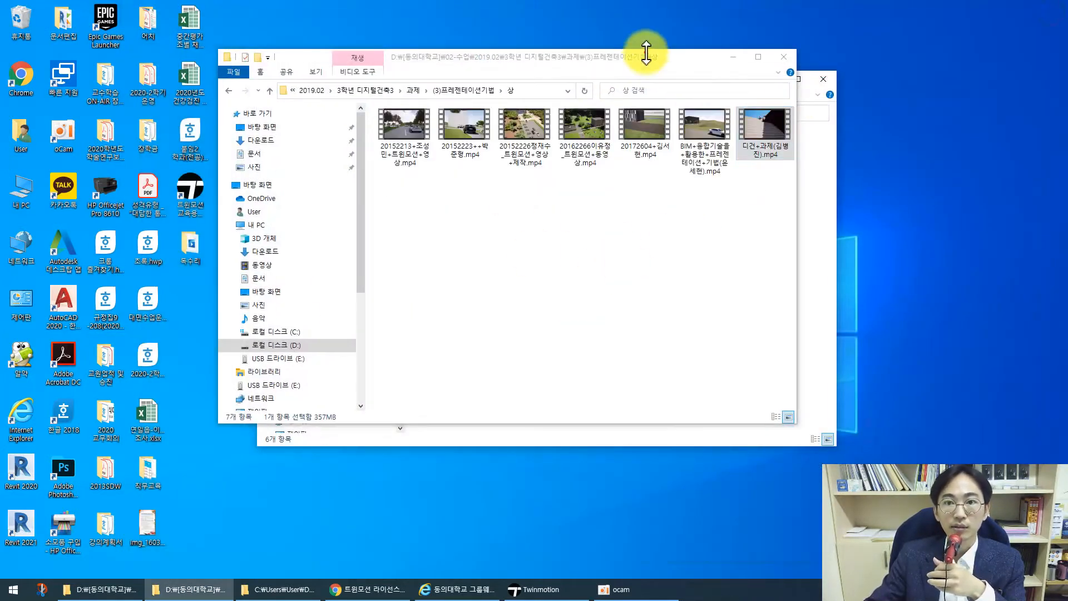
Play the fourth student Twinmotion video in the 상 assignment folder to about 1:50, and close the player
double_click(585, 129)
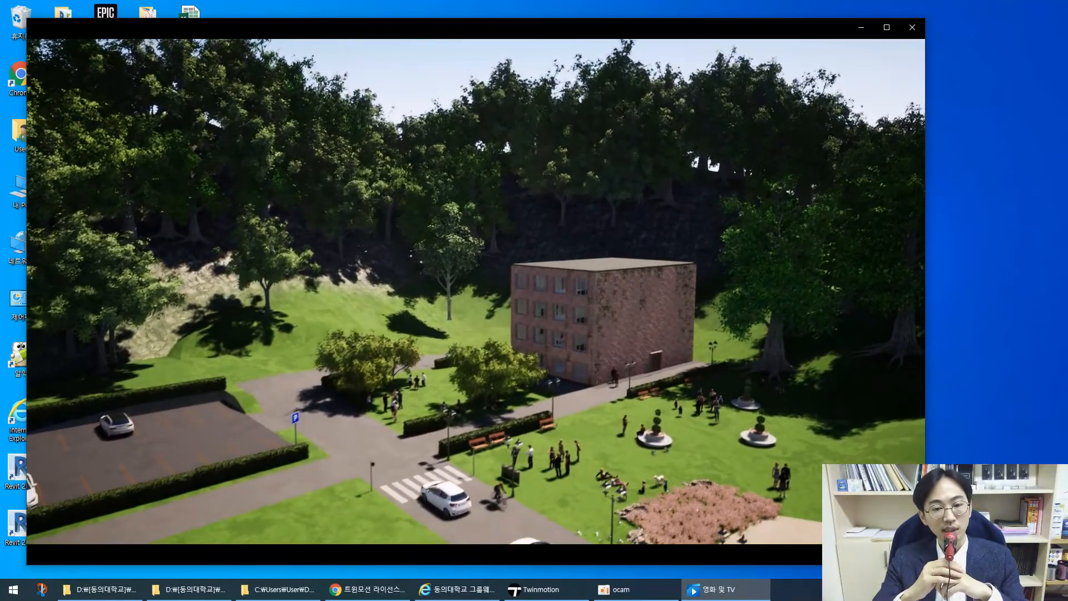
click(594, 333)
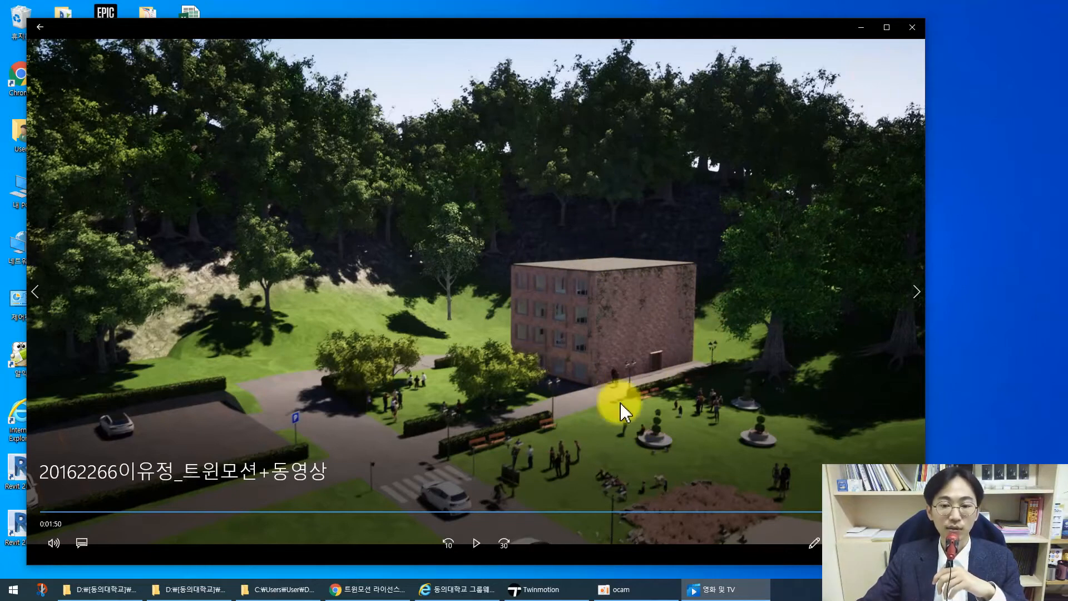
click(912, 25)
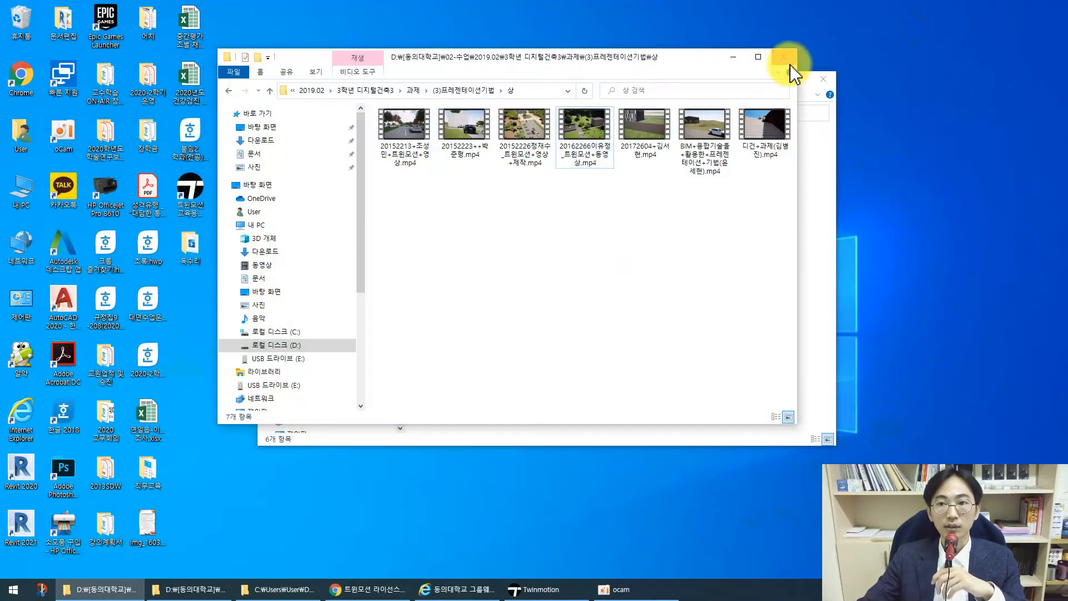
Close the student video folder, start Revit 2021 and open the recent project 건축모델-4.rvt
click(789, 60)
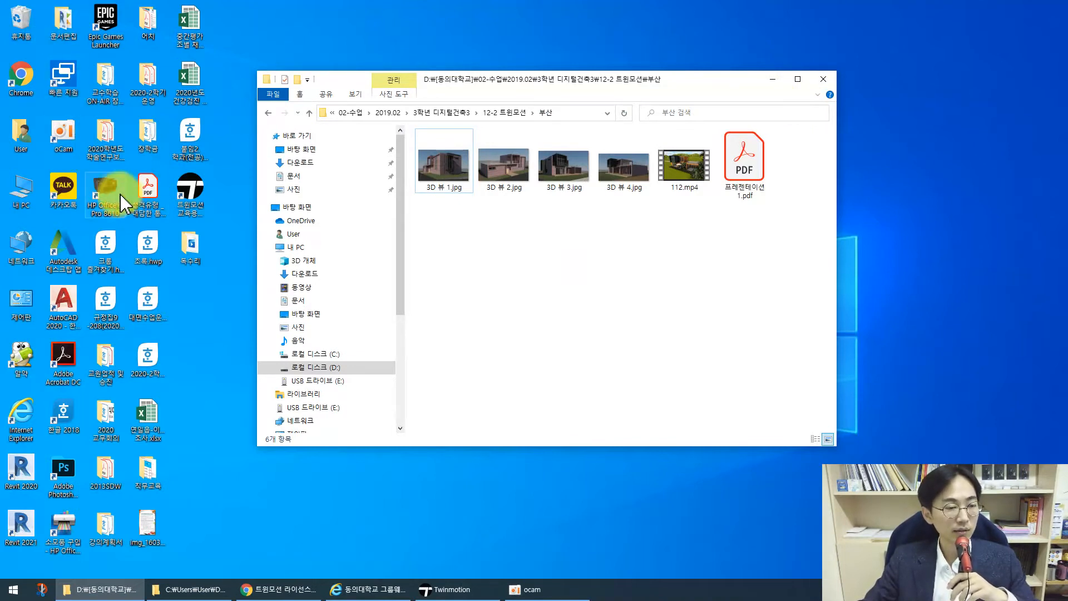
click(23, 528)
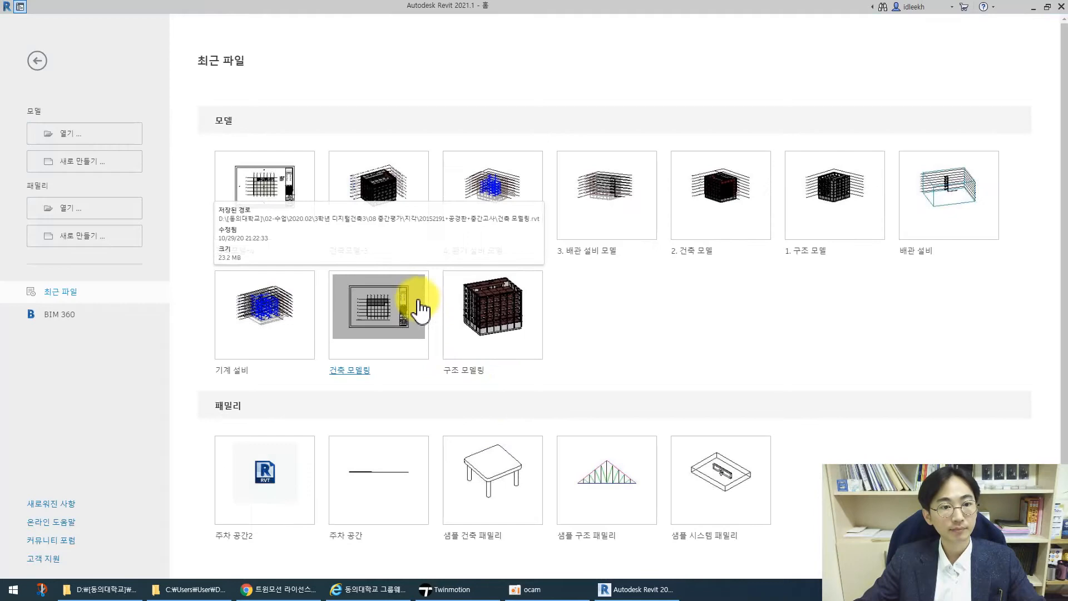
click(267, 193)
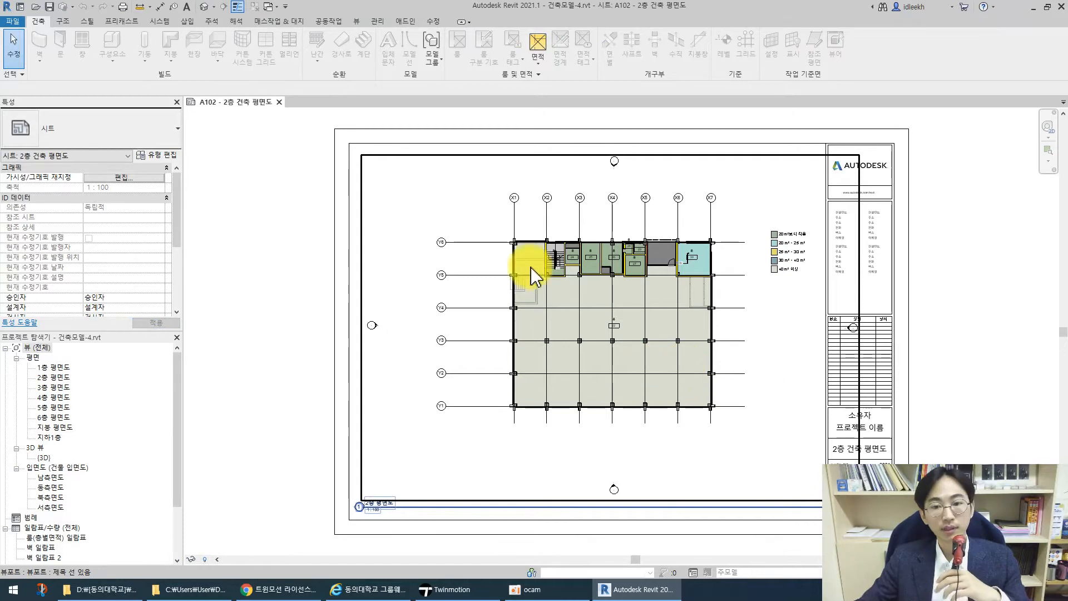
In an isometric default 3D view, place a perspective camera outside the entrance facade, aimed at the upper part of the building
click(205, 8)
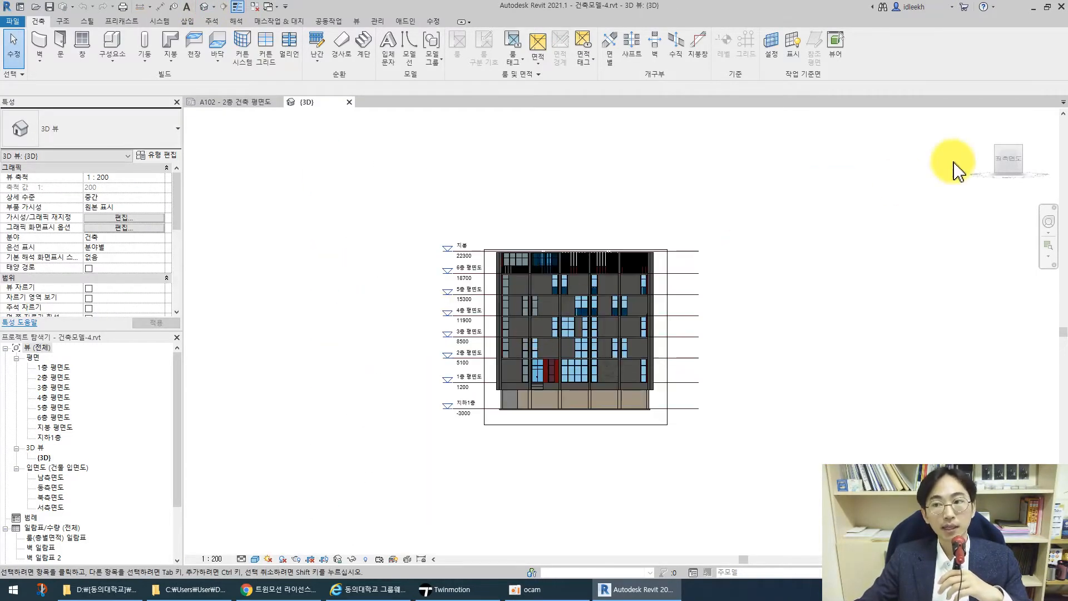
click(1023, 151)
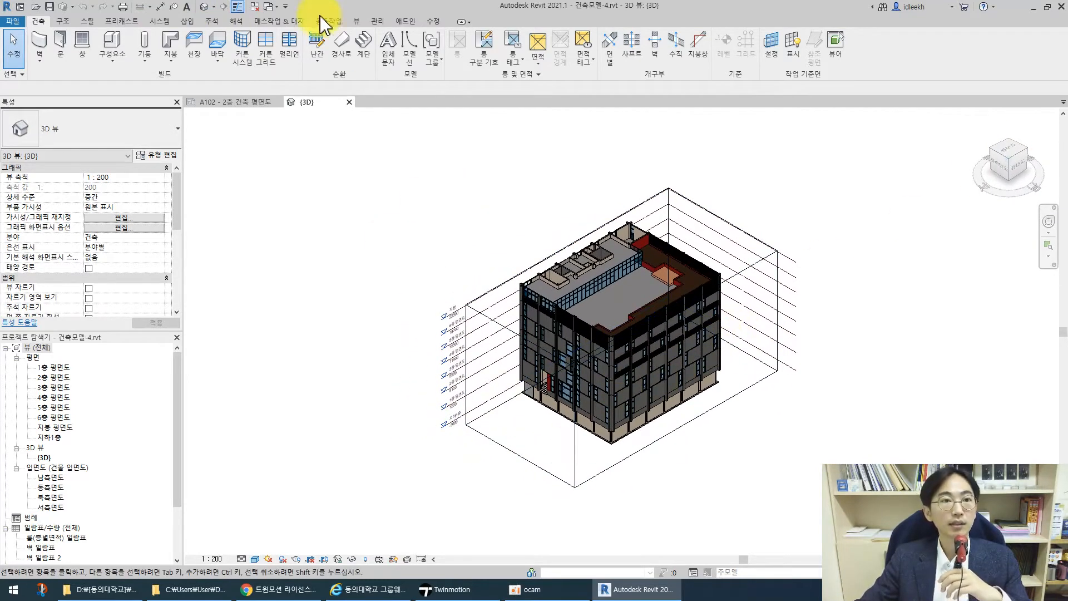
click(356, 22)
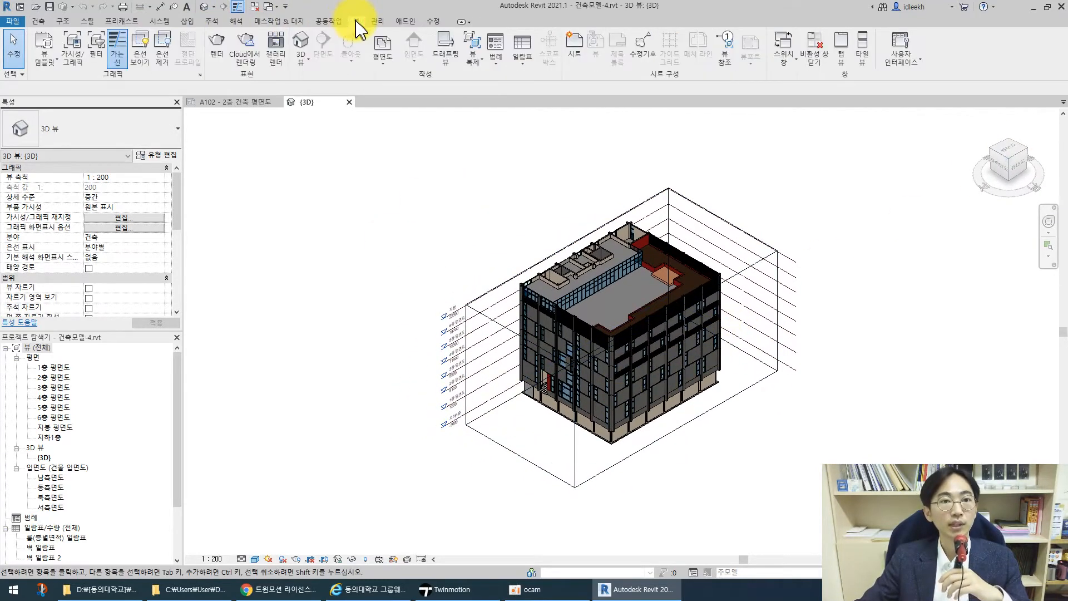
click(307, 64)
click(322, 104)
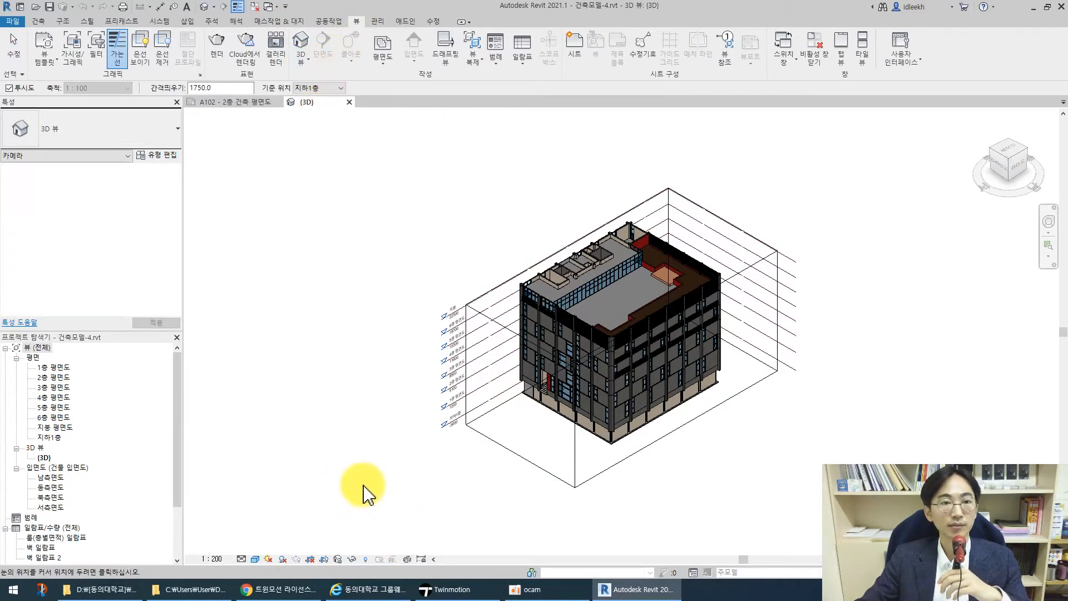
click(351, 470)
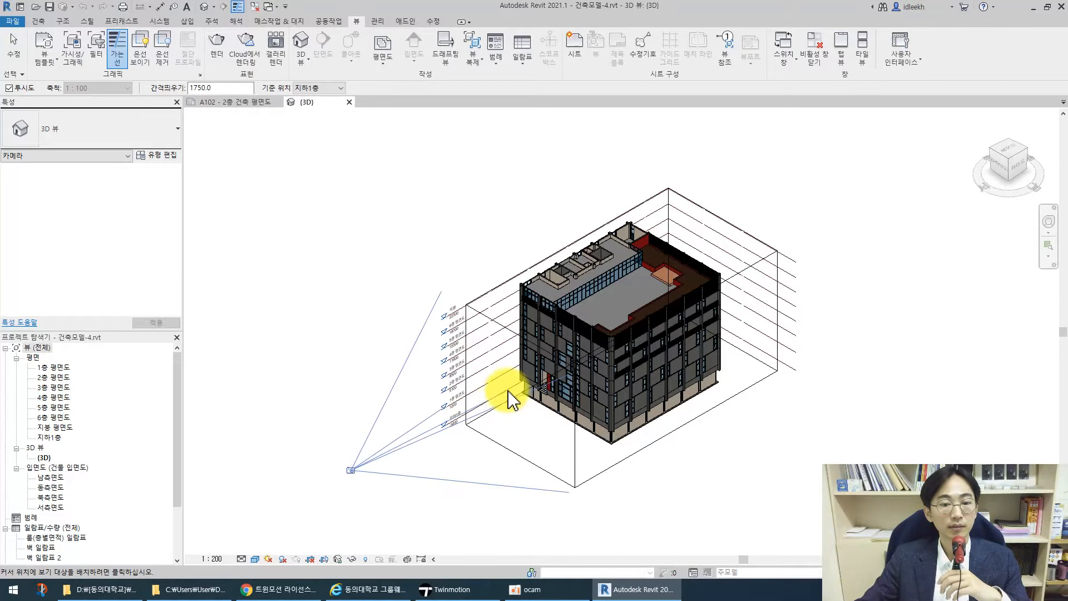
click(634, 301)
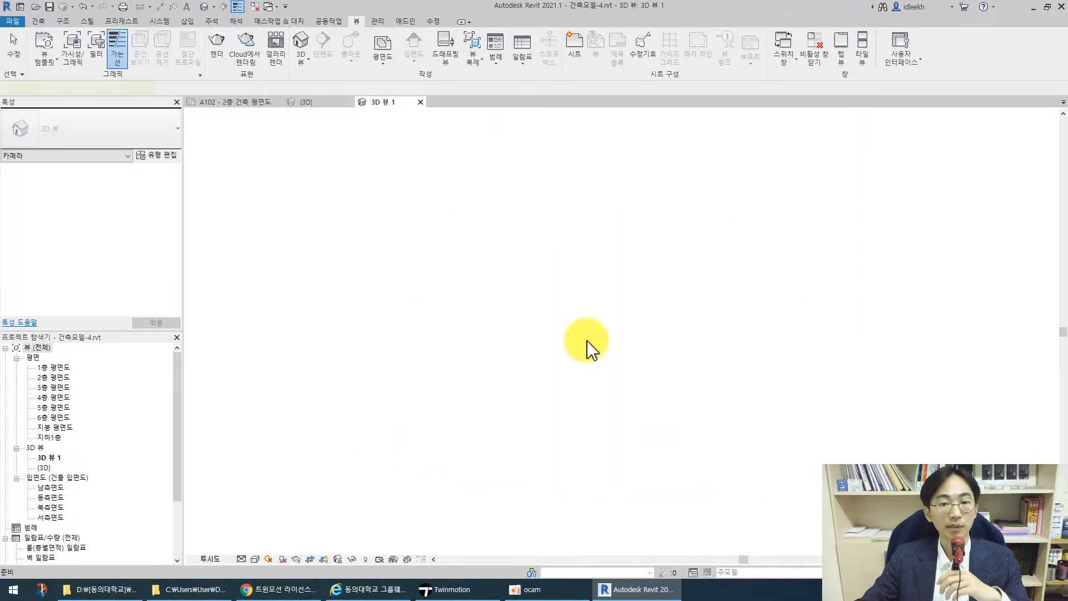
Enlarge the crop region of camera view 3D 뷰 1 until the whole building fits with margin around it
scroll(590, 334, down, 4)
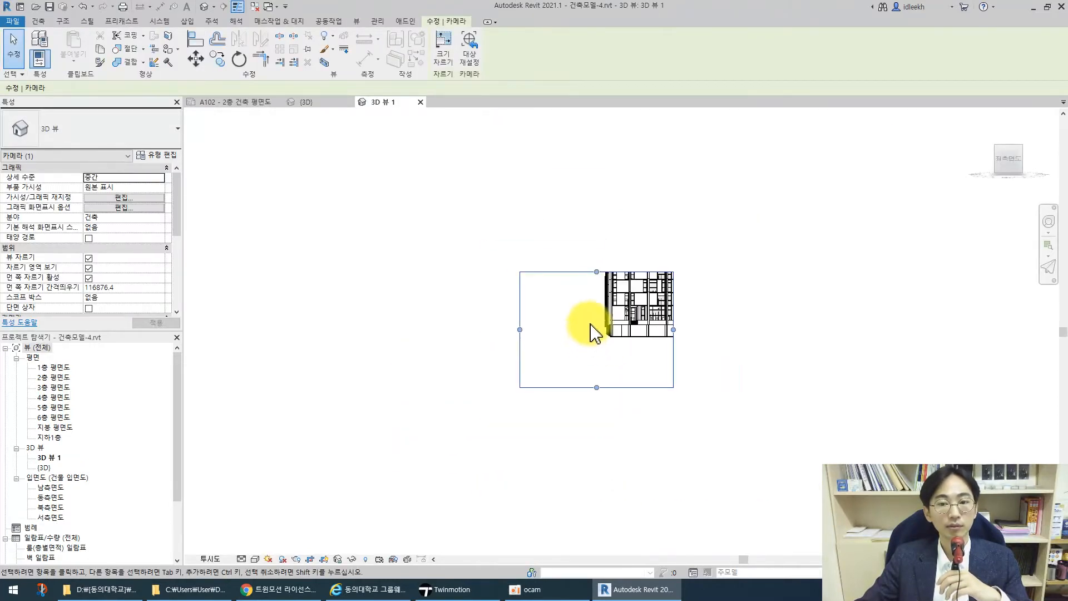
drag(596, 272, 593, 201)
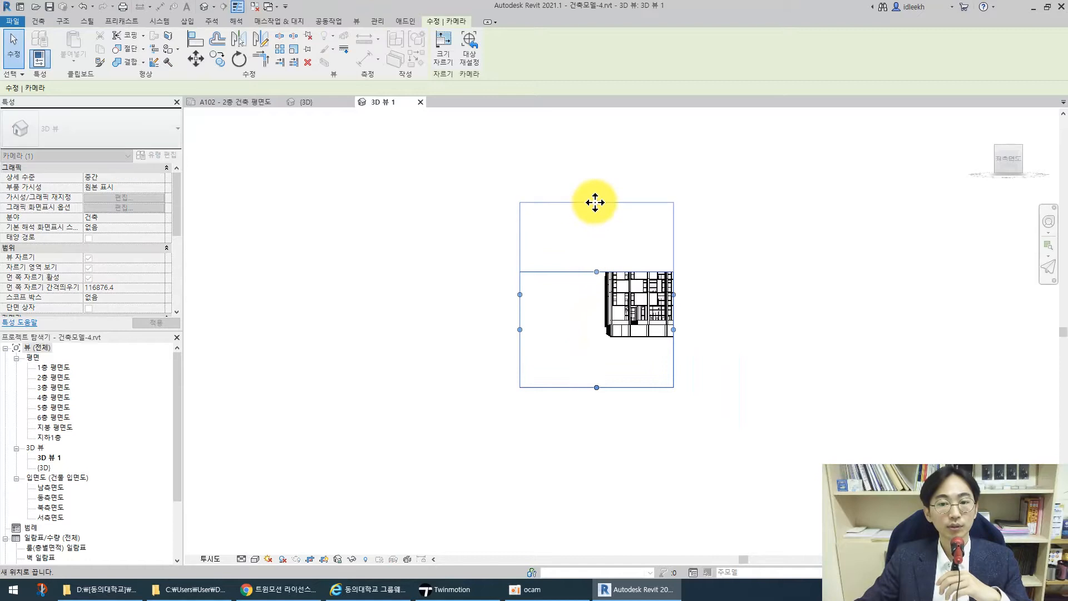
drag(674, 295, 774, 296)
drag(644, 386, 658, 341)
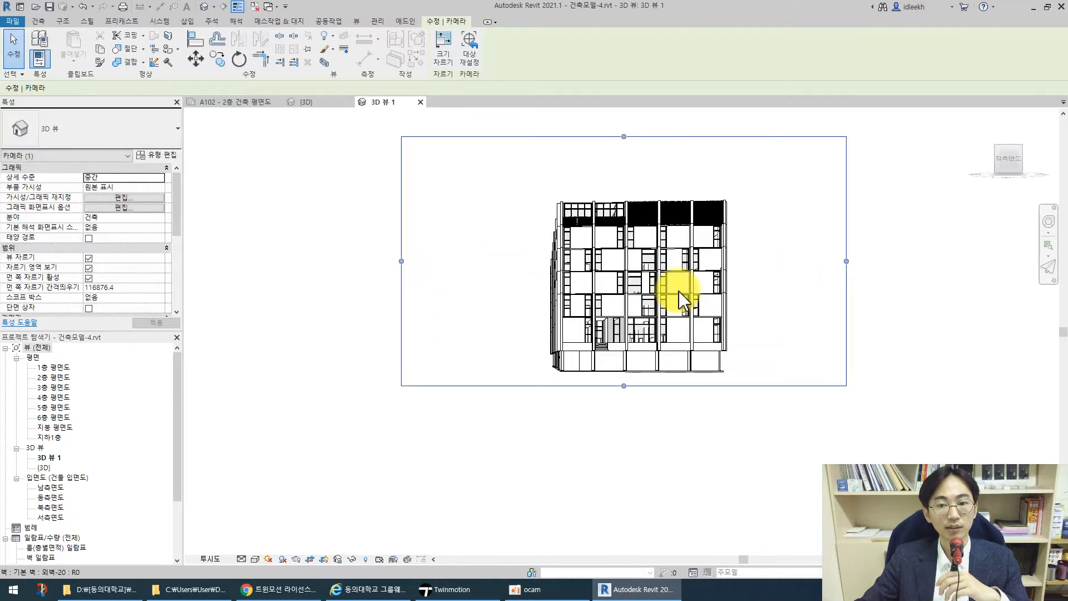
scroll(678, 291, up, 2)
scroll(615, 291, down, 3)
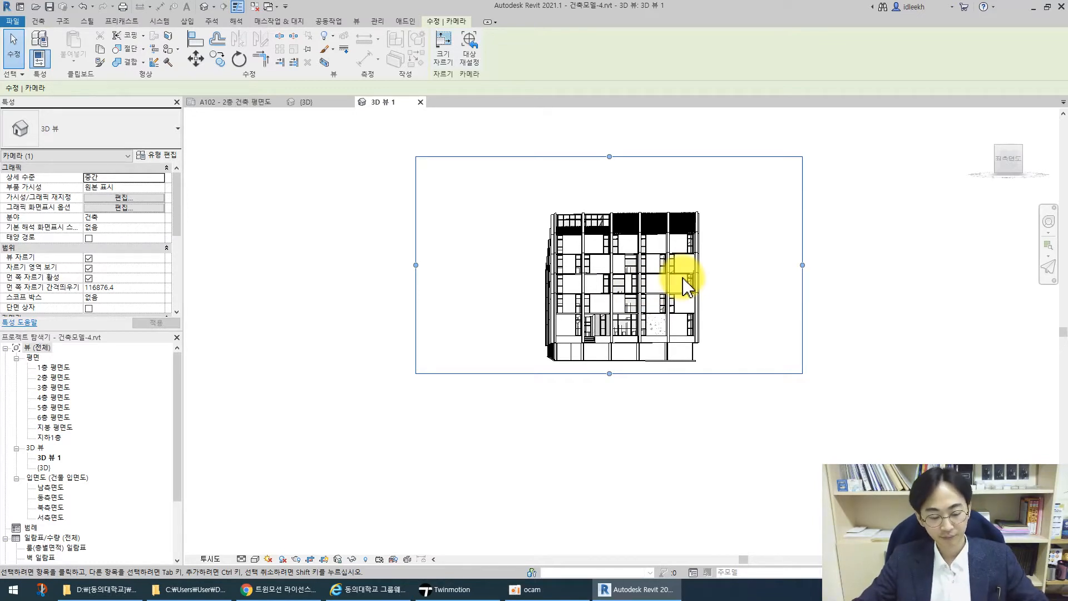
Orbit 3D 뷰 1 to a raised corner view and shift the upper and lower crop edges downward around the building
shift+middle_drag(691, 238, 616, 369)
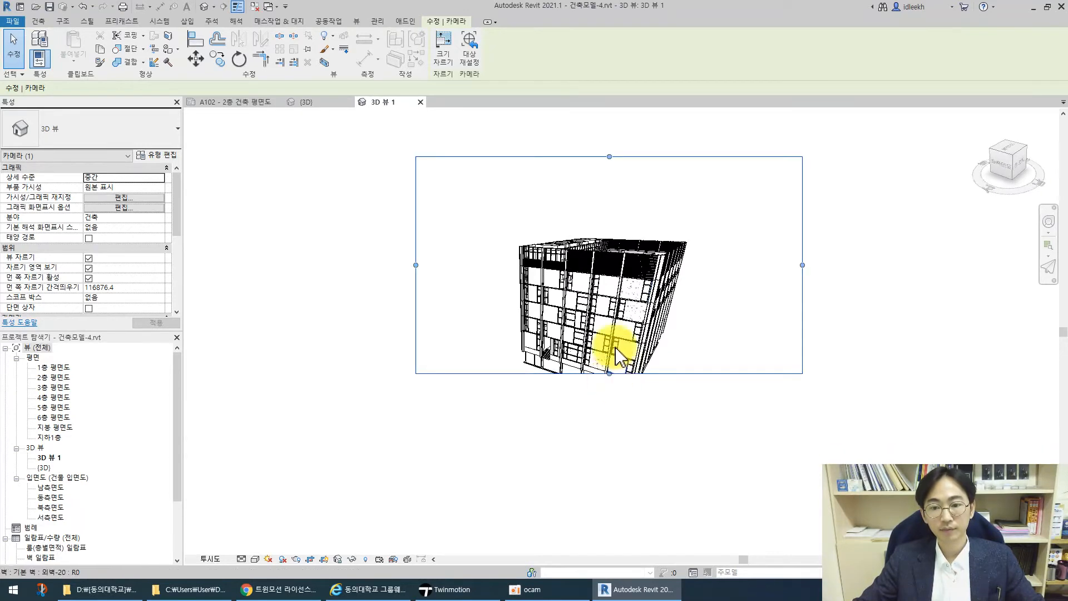
drag(610, 157, 610, 203)
drag(610, 373, 611, 417)
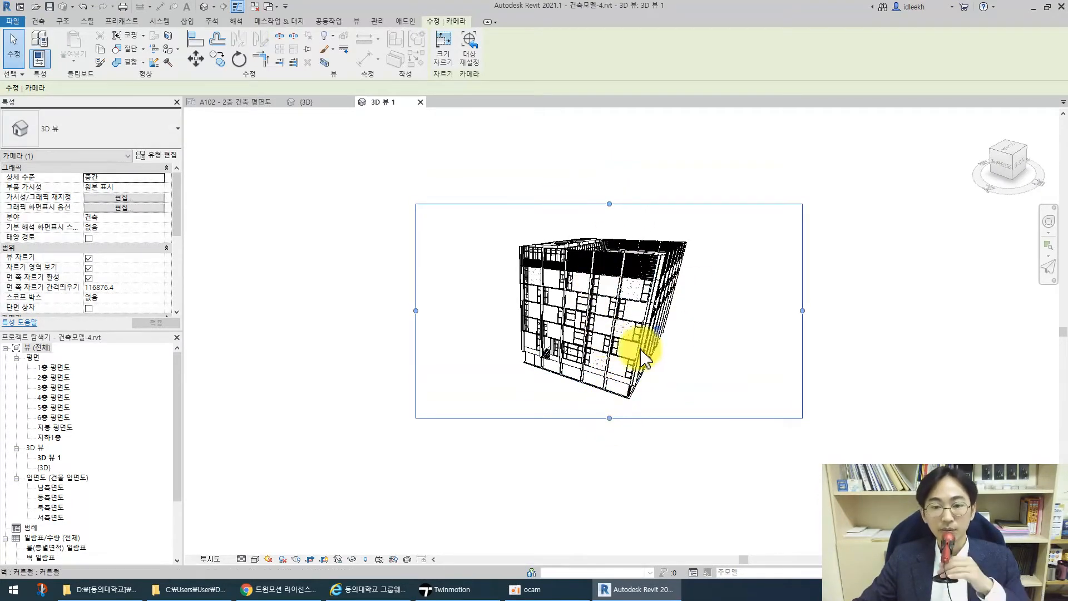
scroll(596, 369, up, 2)
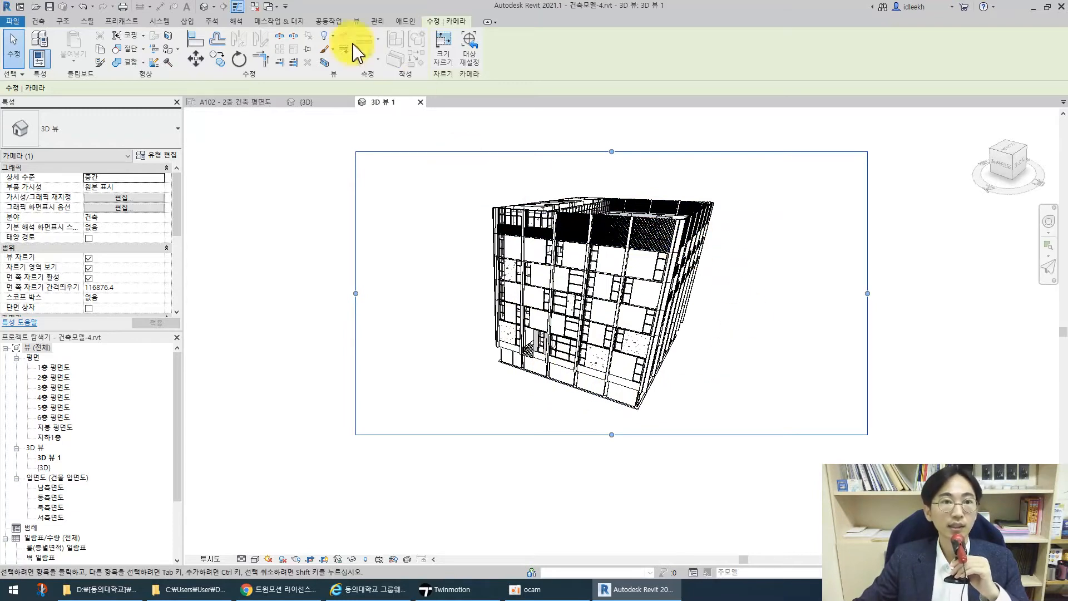
Tile the open views and fit the camera view and the {3D} view in their windows
click(359, 21)
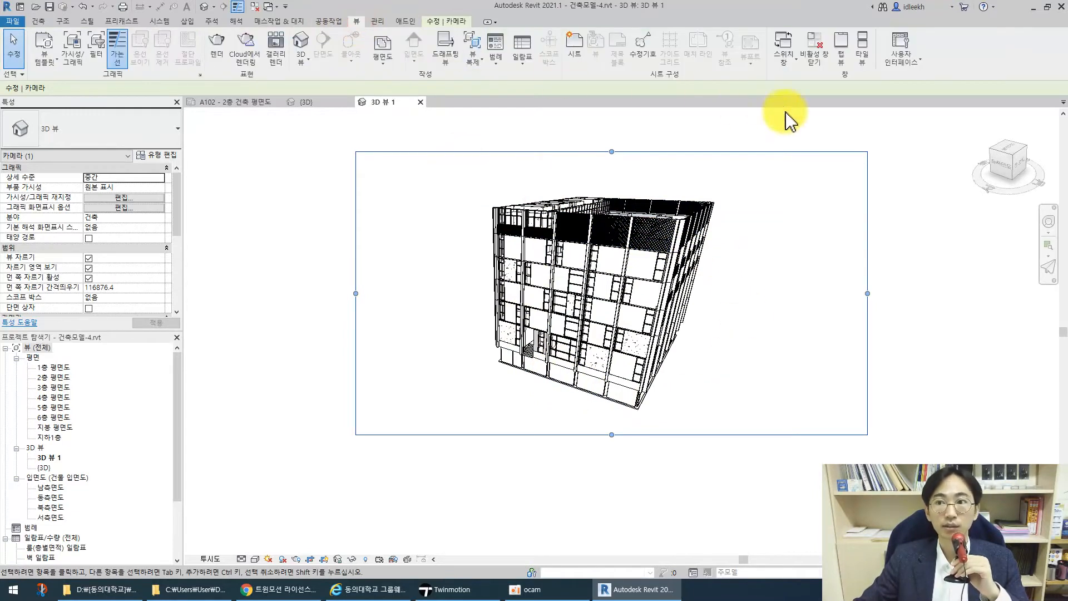
click(865, 46)
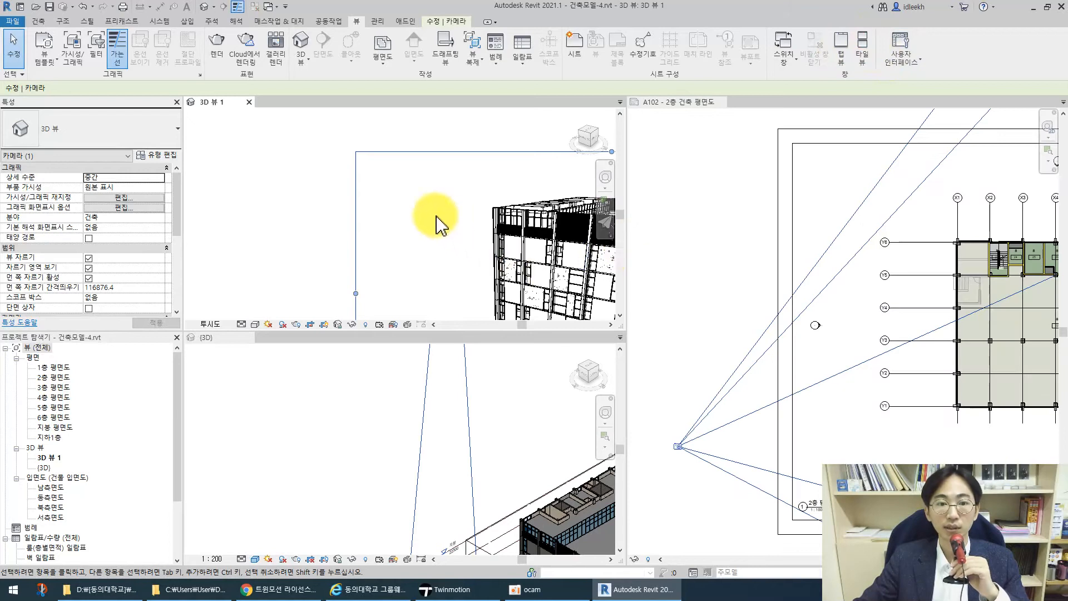
scroll(439, 223, down, 4)
scroll(390, 406, down, 4)
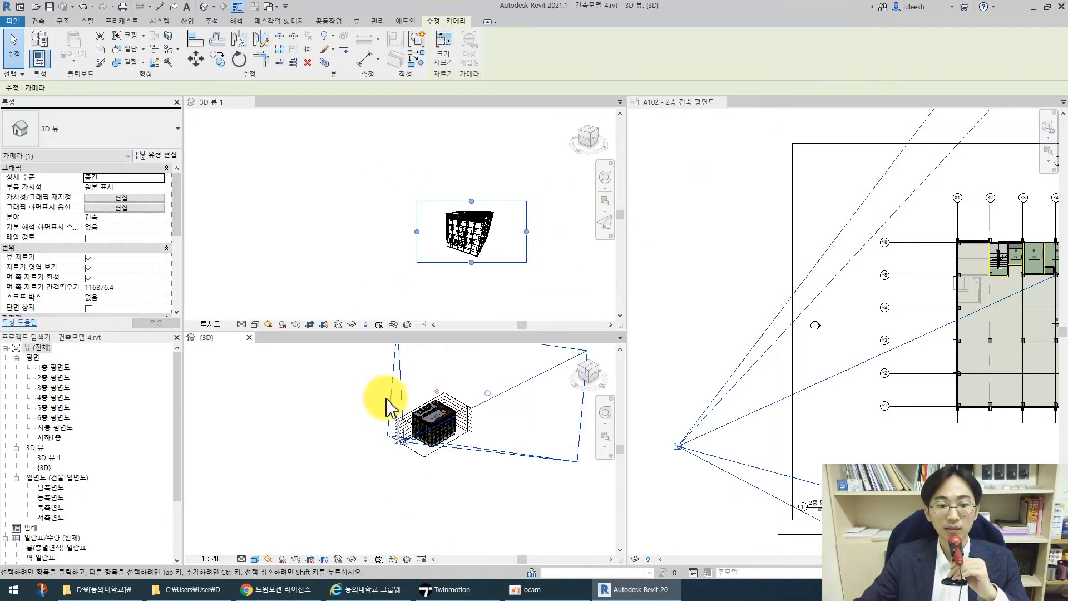
In the {3D} view, move the camera farther from the building and adjust its target, checking the result in 3D 뷰 1
click(403, 445)
drag(403, 445, 410, 448)
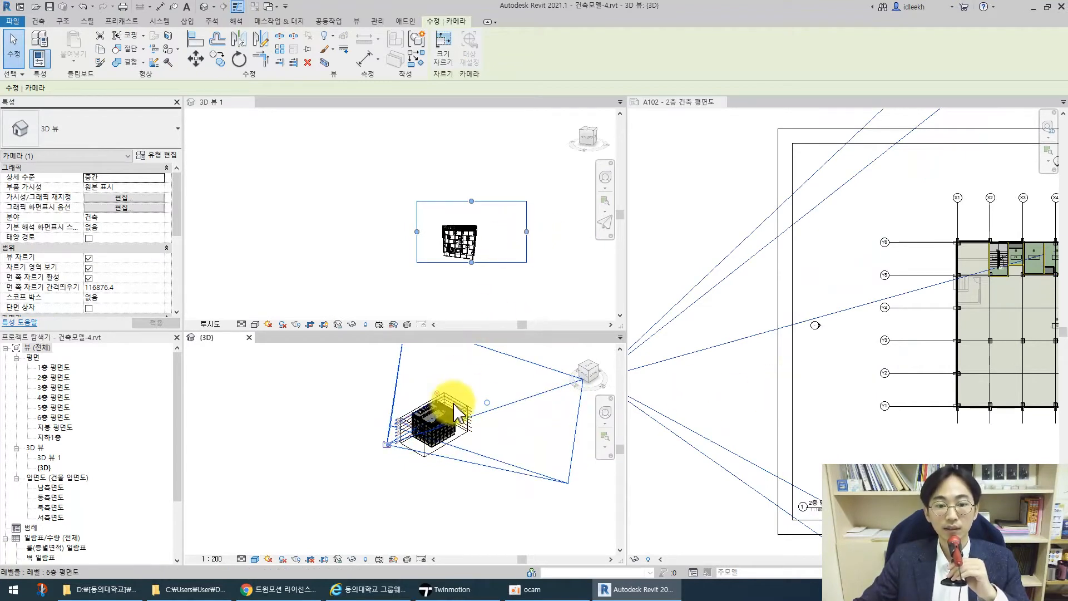
mouse_move(428, 439)
mouse_down()
mouse_move(437, 412)
mouse_move(439, 440)
mouse_up()
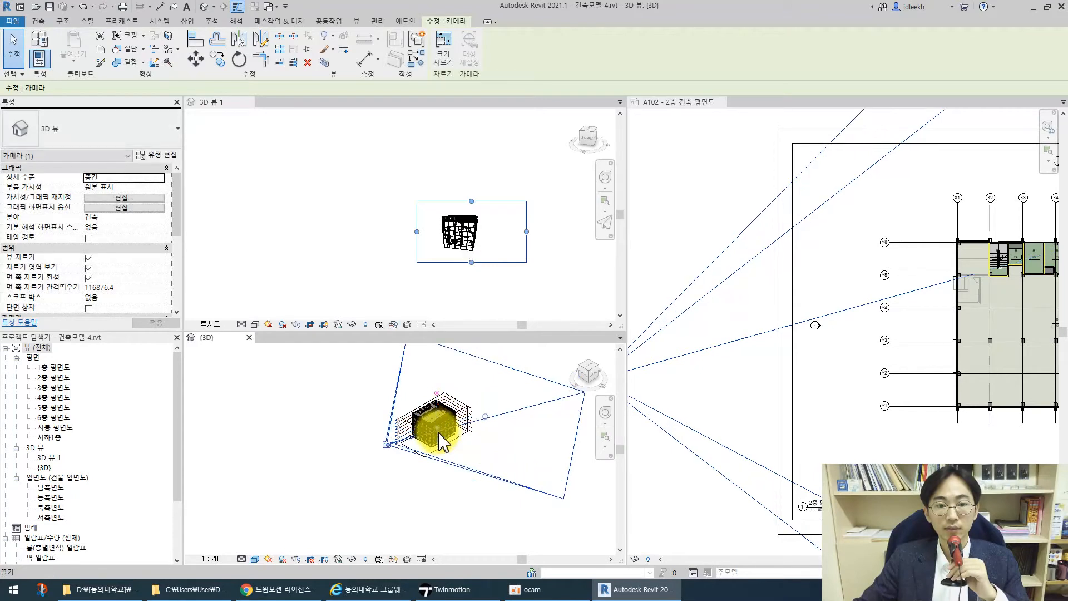
scroll(461, 237, up, 2)
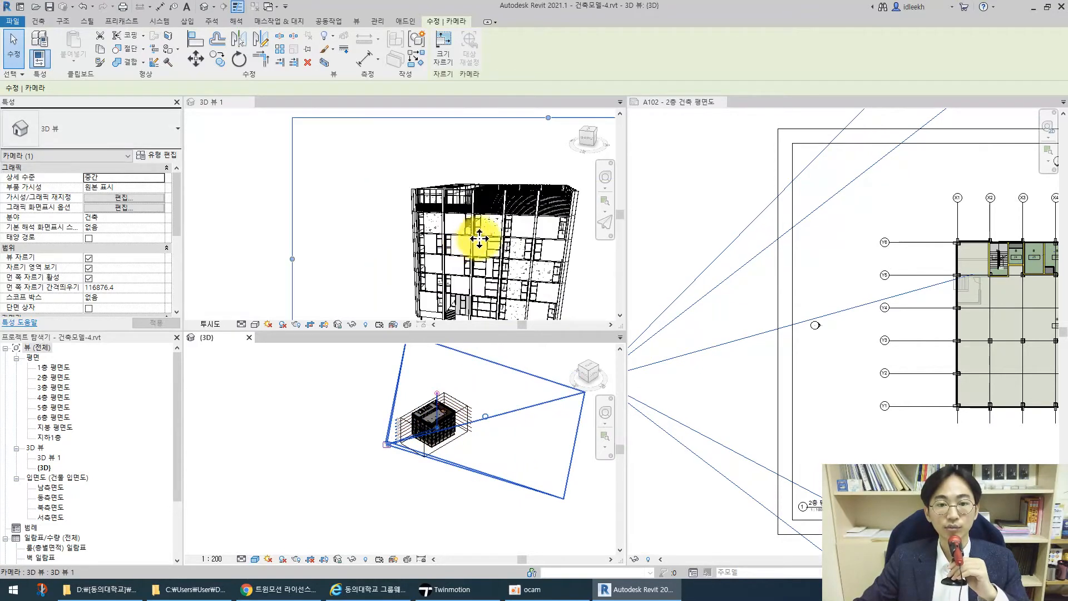
scroll(482, 243, up, 2)
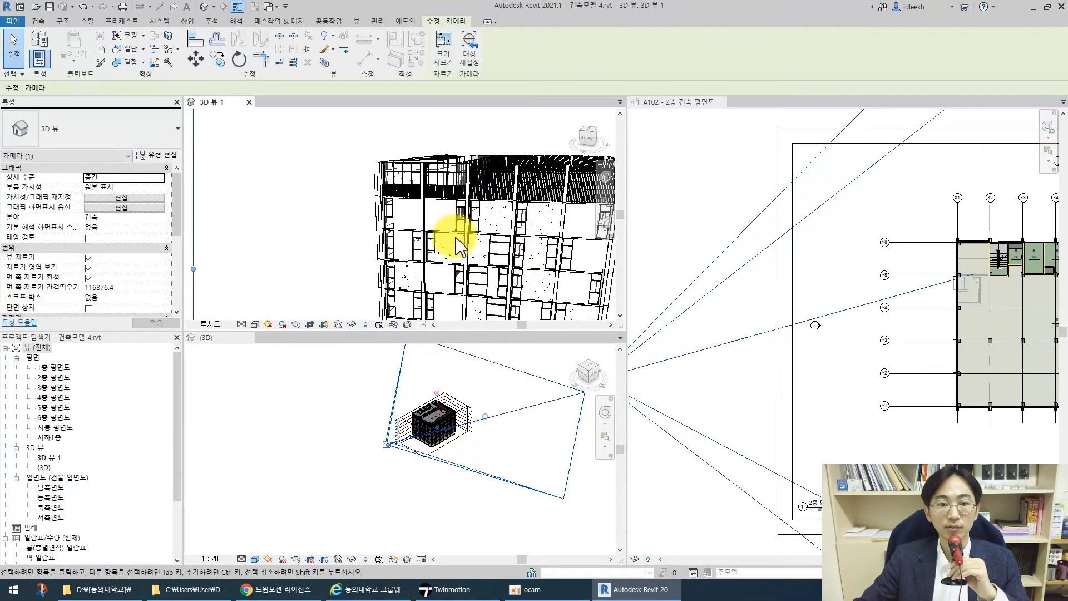
scroll(457, 232, down, 4)
click(495, 248)
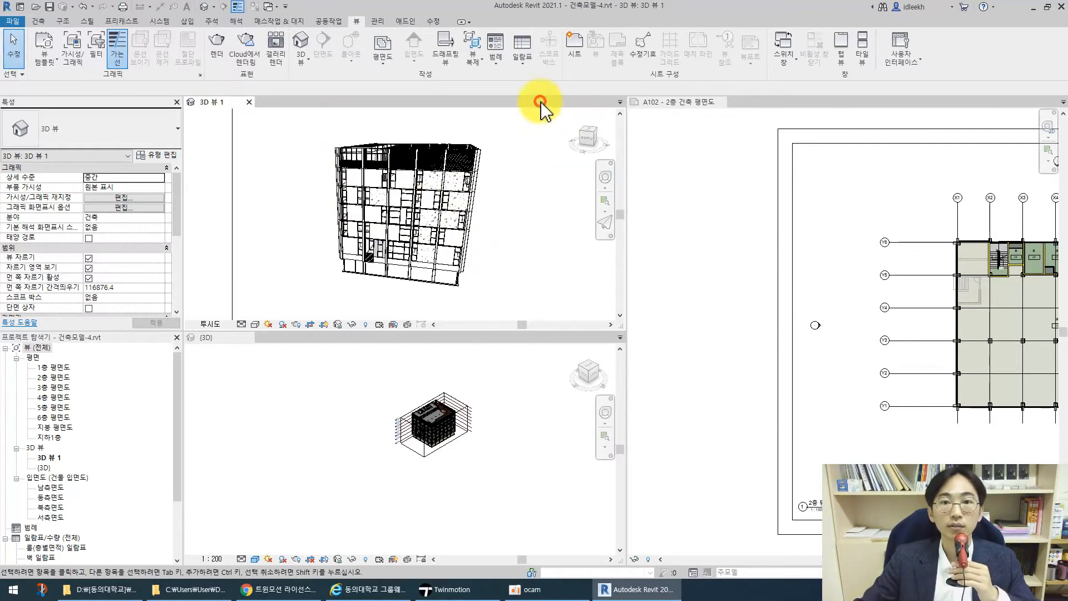
Close the A102 sheet and the {3D} view, leaving only 3D 뷰 1 open with the building enlarged and centred
click(948, 104)
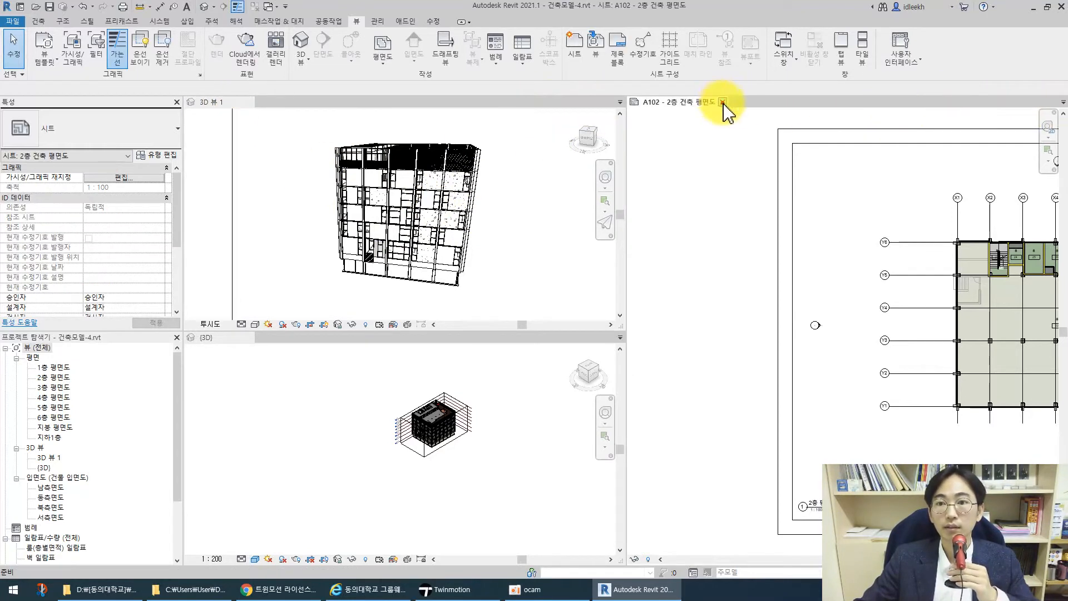
click(722, 102)
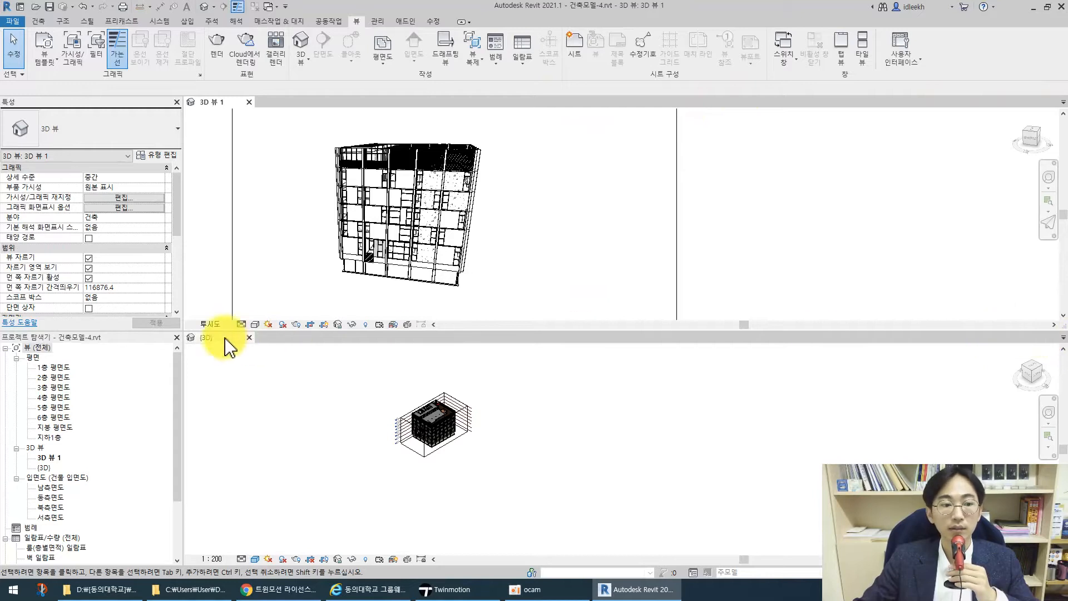
click(250, 338)
middle_drag(475, 316, 565, 429)
scroll(492, 343, up, 2)
scroll(490, 340, up, 1)
middle_drag(497, 268, 532, 294)
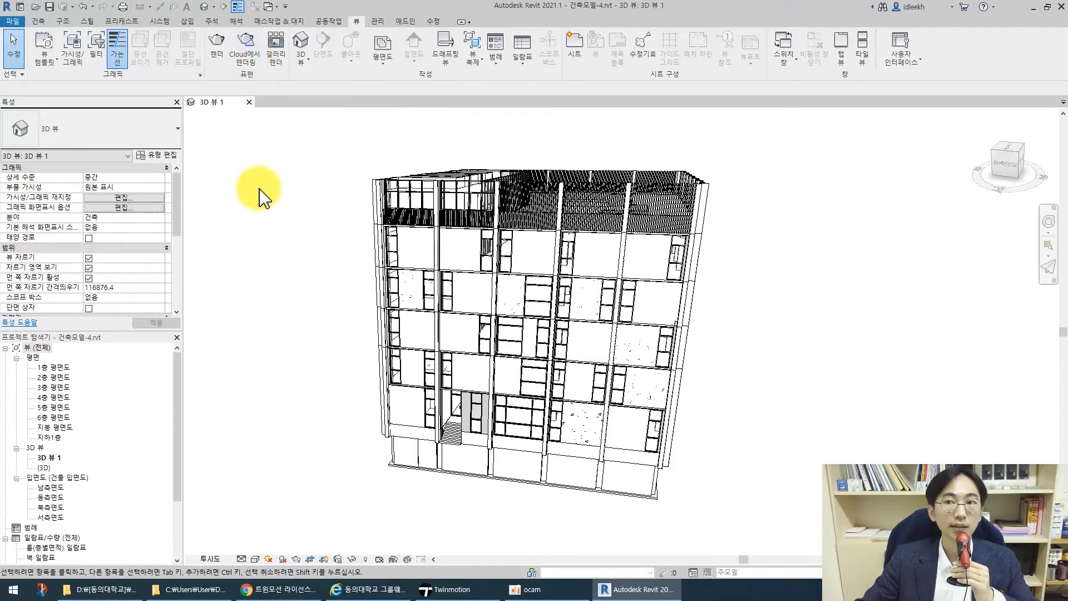
Review the introduction to rendering in the Cloud and close its dialogs without starting a render
click(244, 45)
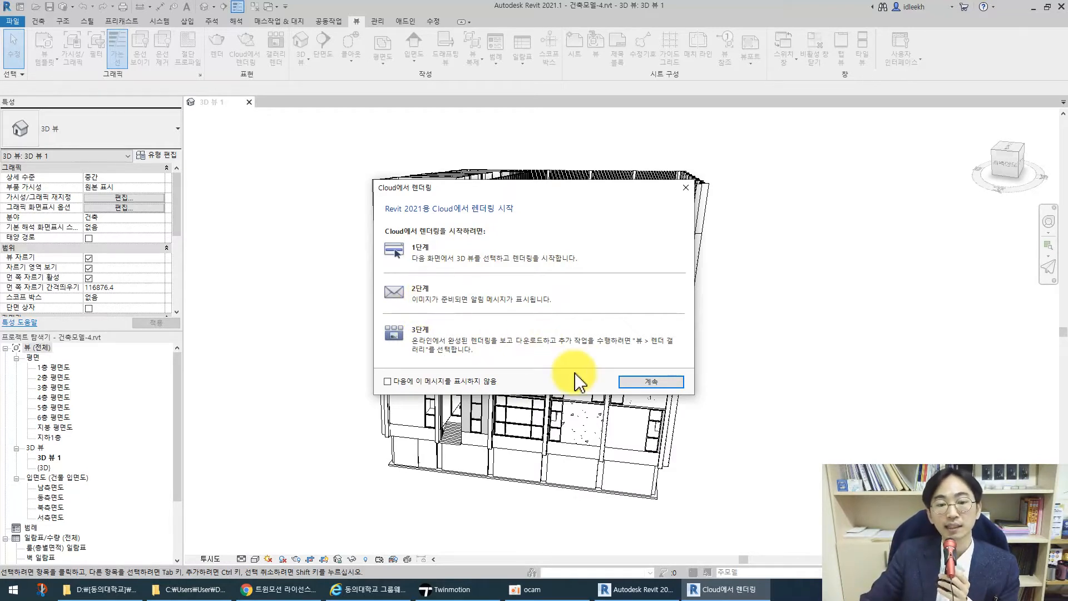
click(688, 194)
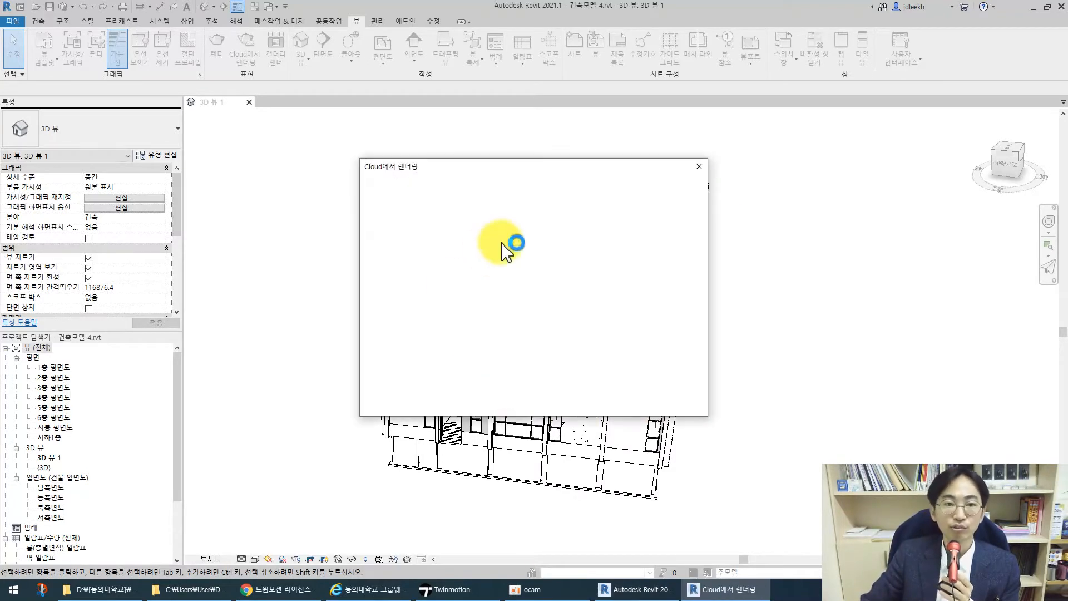
click(699, 166)
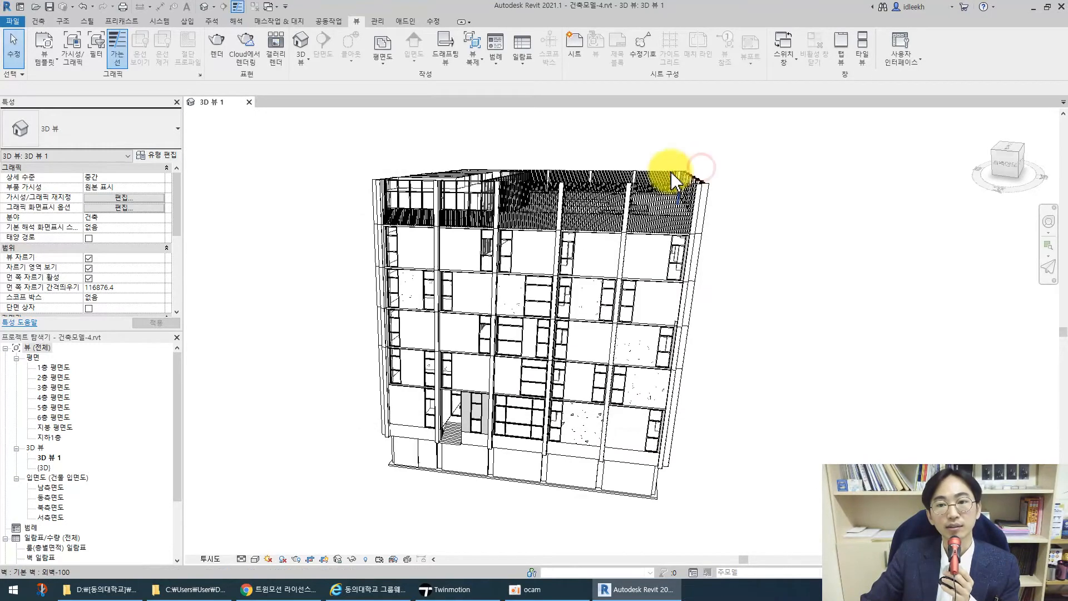
Open the rendering settings for 3D 뷰 1 and set the quality to 중간 and the output resolution to 프린터 at 150 DPI
click(216, 50)
drag(89, 18, 287, 134)
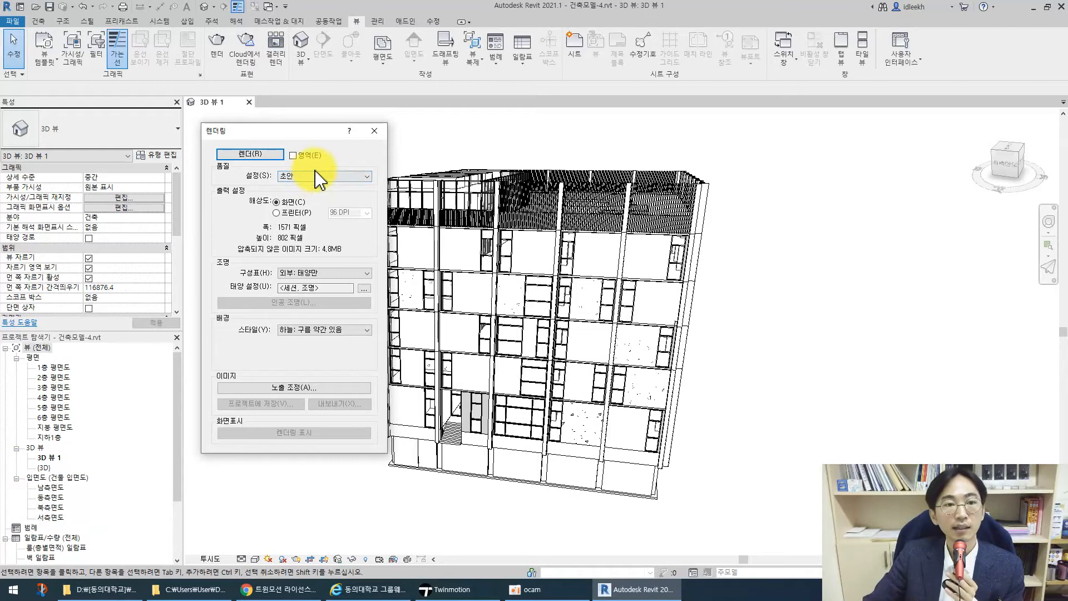
click(301, 177)
click(300, 201)
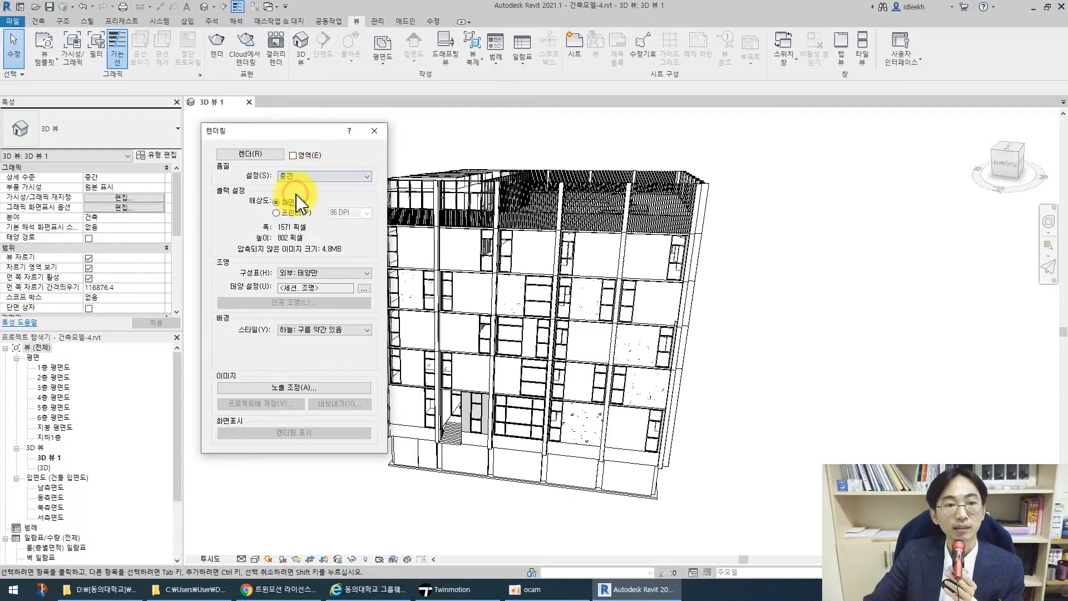
click(286, 212)
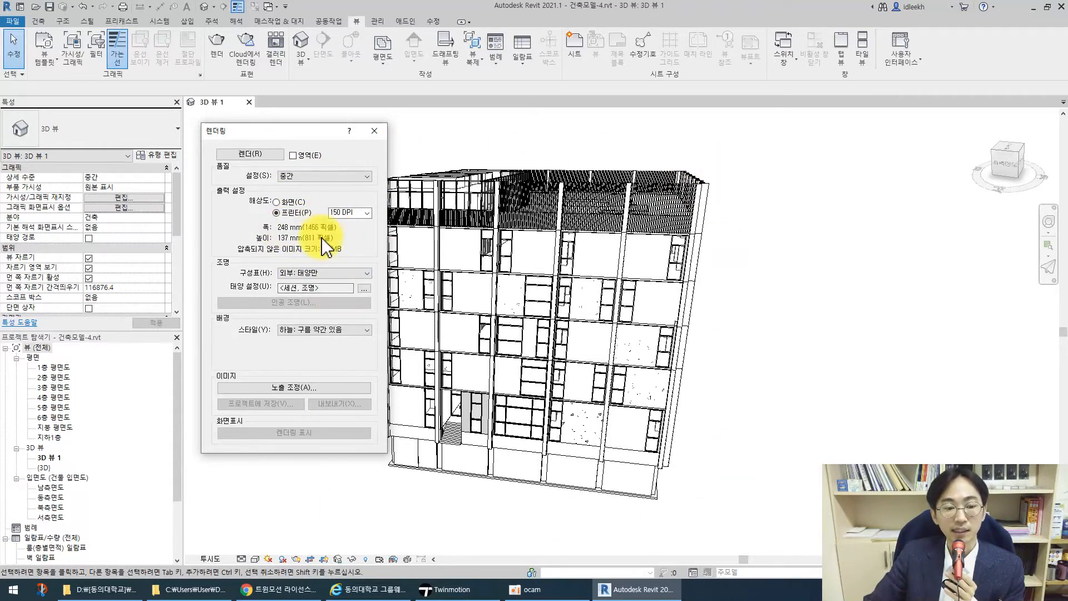
click(206, 558)
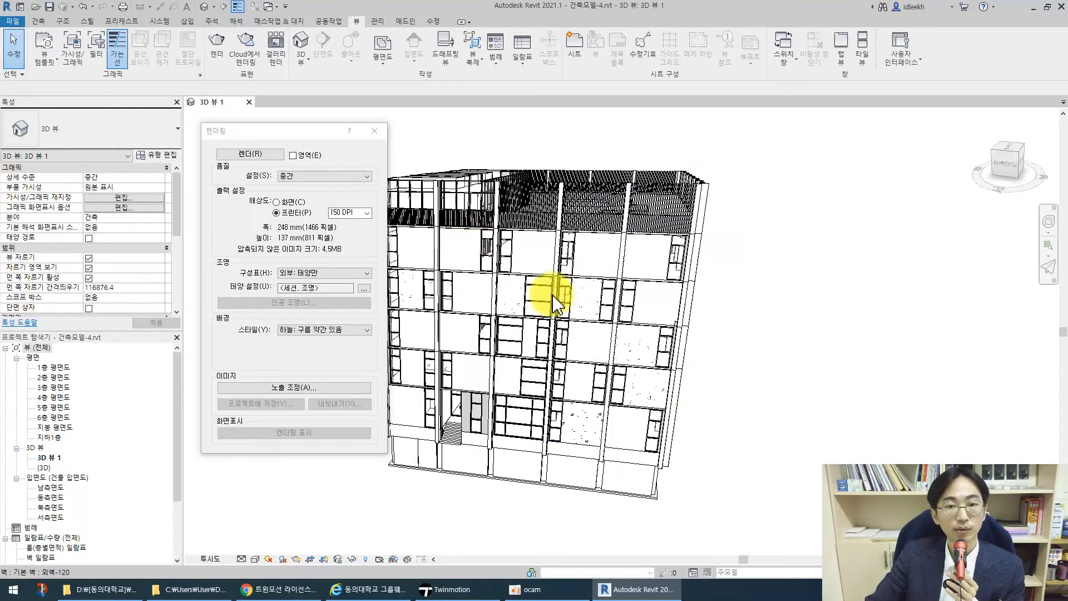
scroll(545, 294, up, 1)
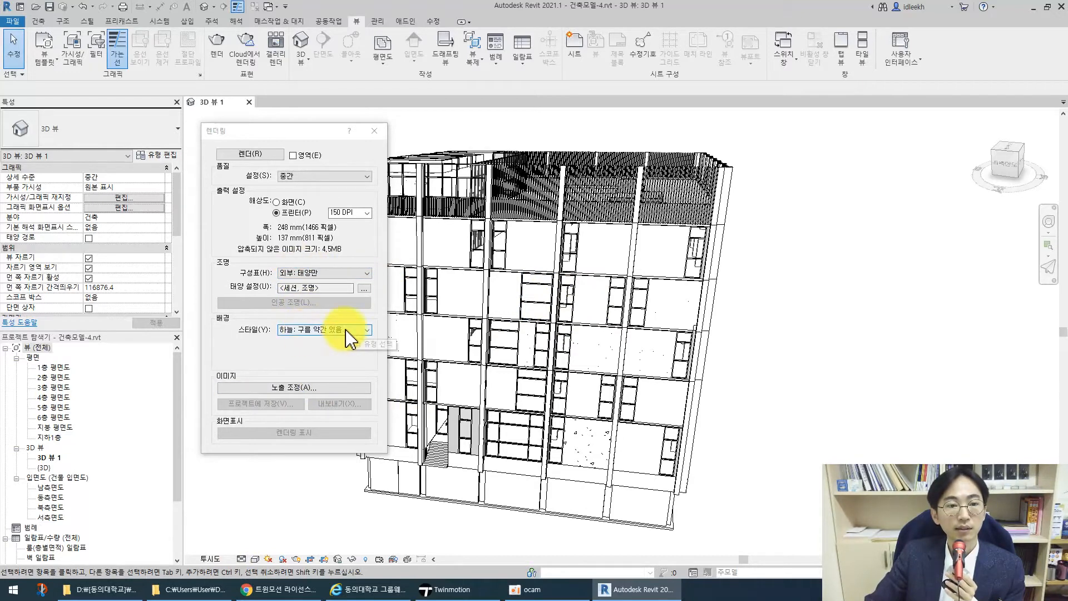
Render 3D 뷰 1 with the current settings and review the image export file formats without saving a file
click(250, 157)
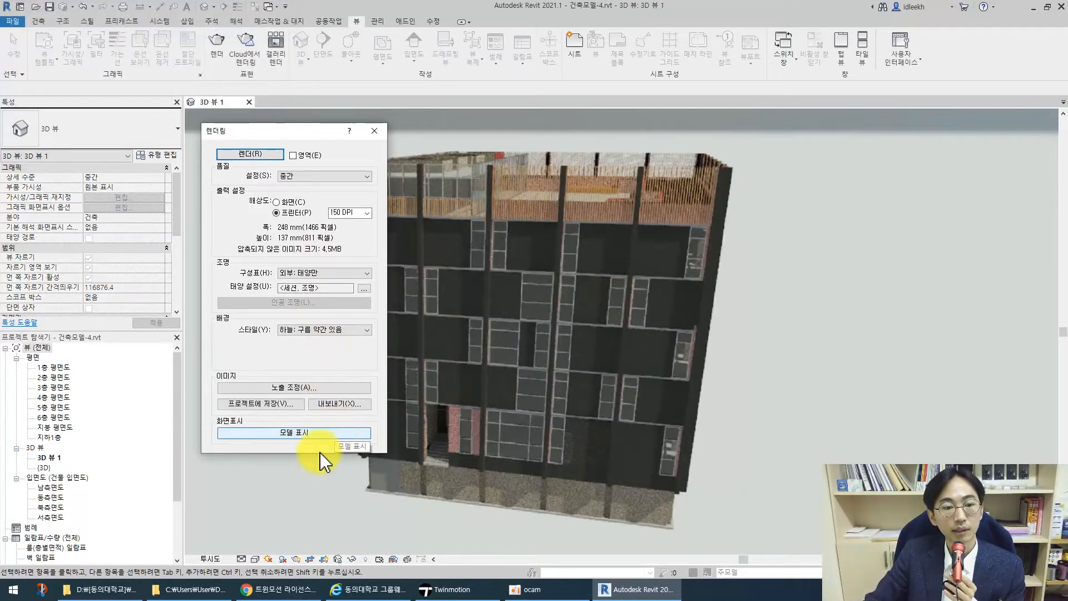
click(339, 405)
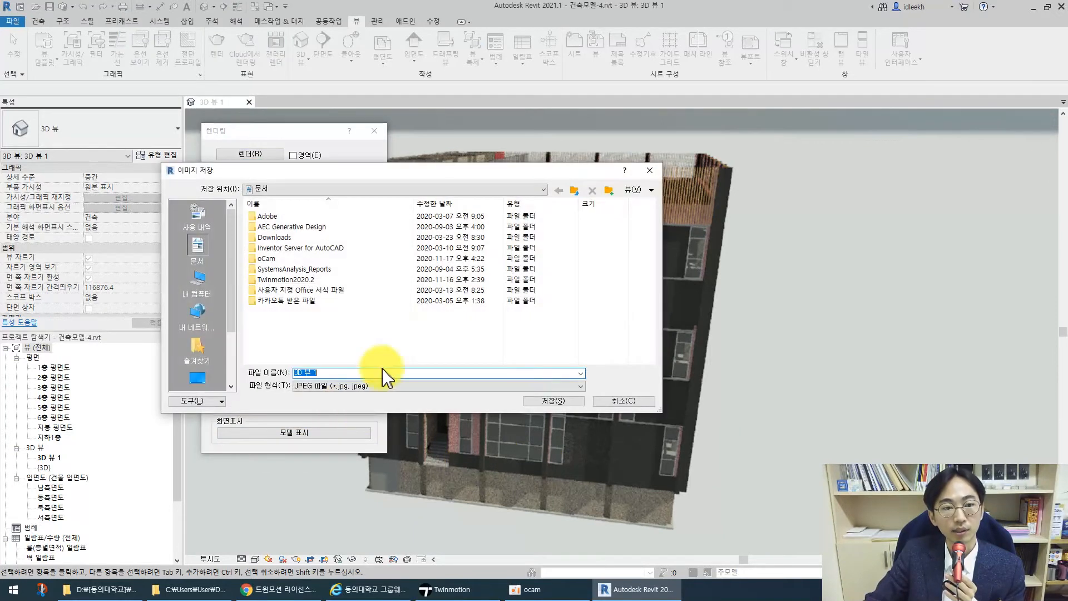
click(324, 387)
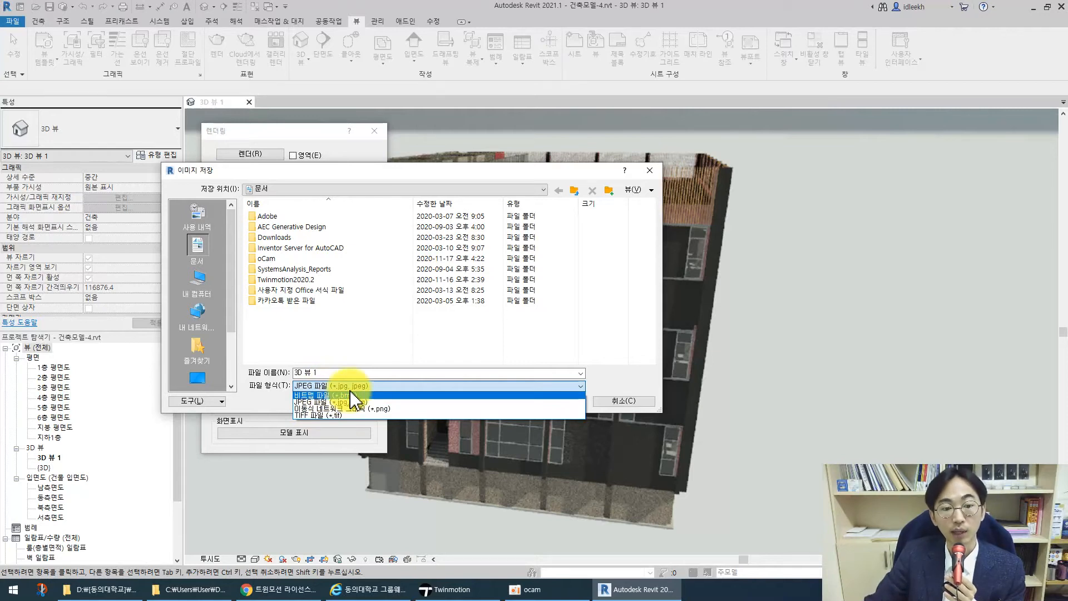
click(577, 340)
click(632, 401)
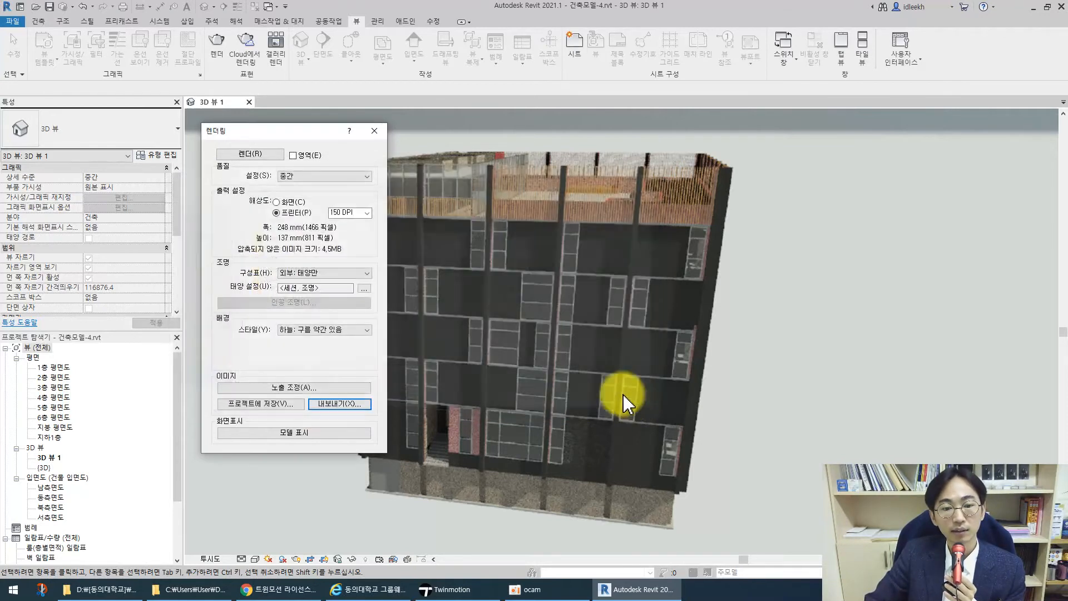
Save the rendered image to the project as 3D 뷰 1_1 and open that saved rendering
click(256, 405)
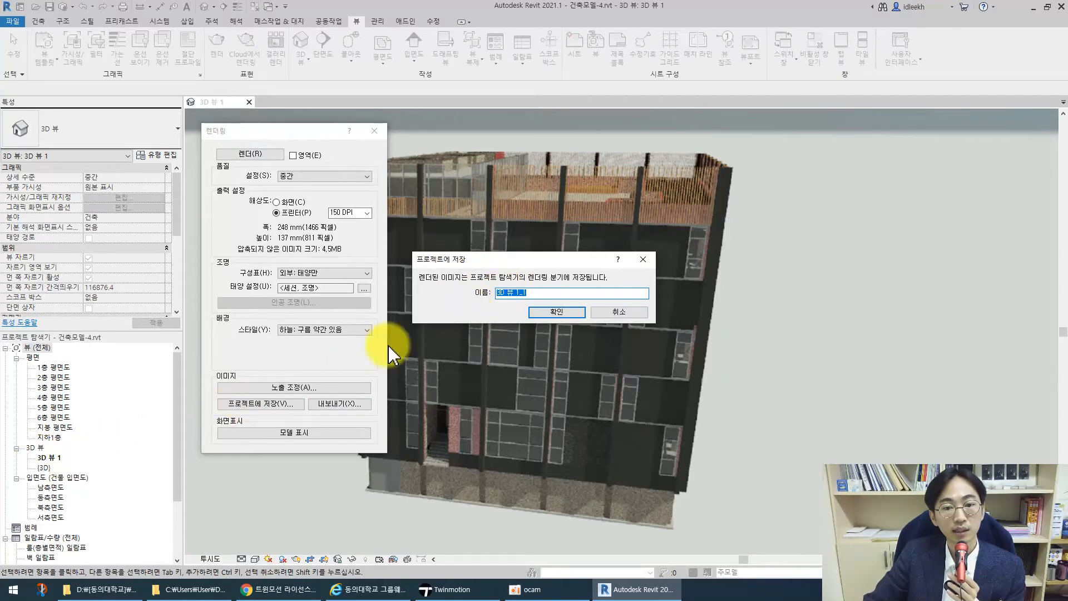
click(556, 312)
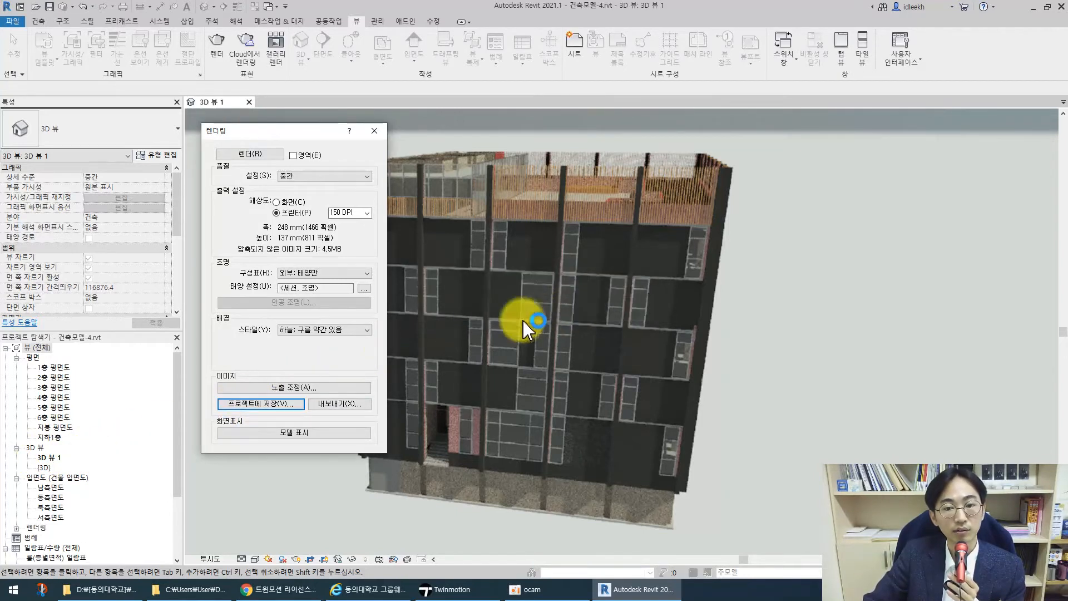
scroll(78, 431, down, 3)
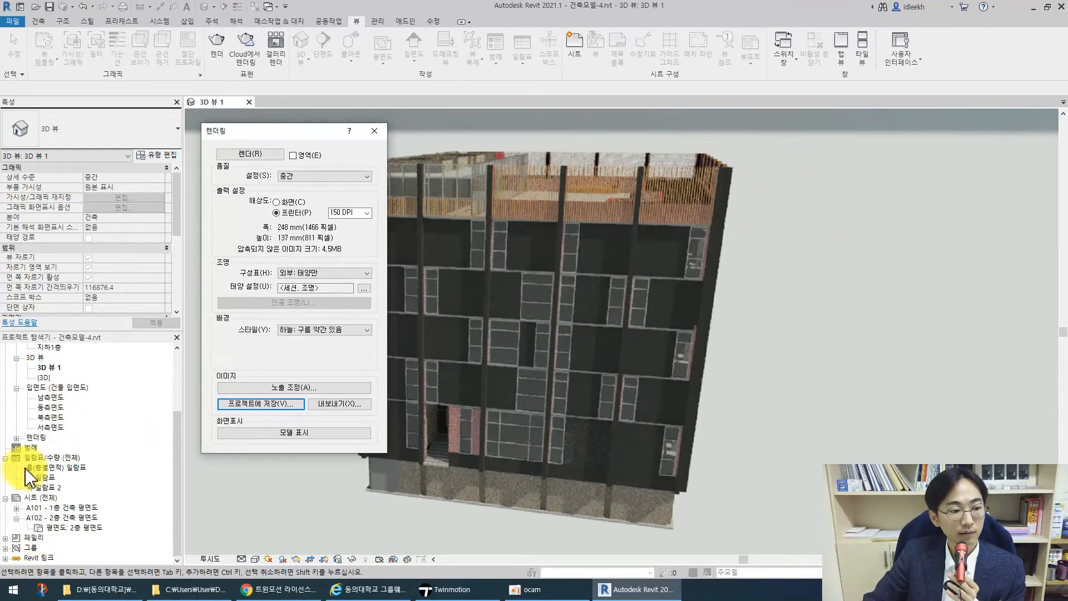
scroll(44, 440, up, 2)
scroll(44, 439, down, 2)
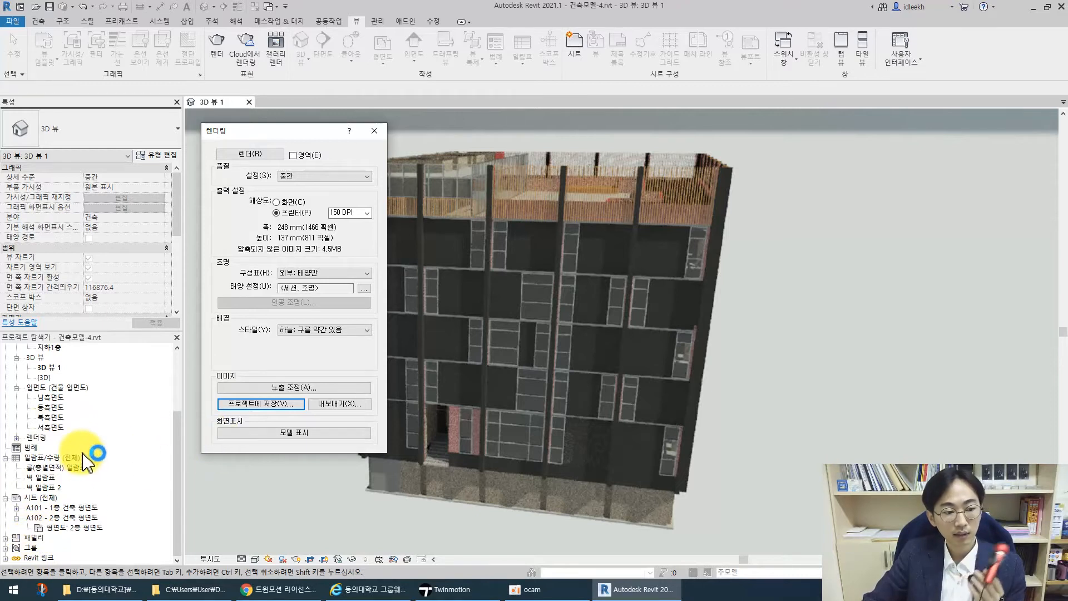
click(17, 438)
double_click(54, 448)
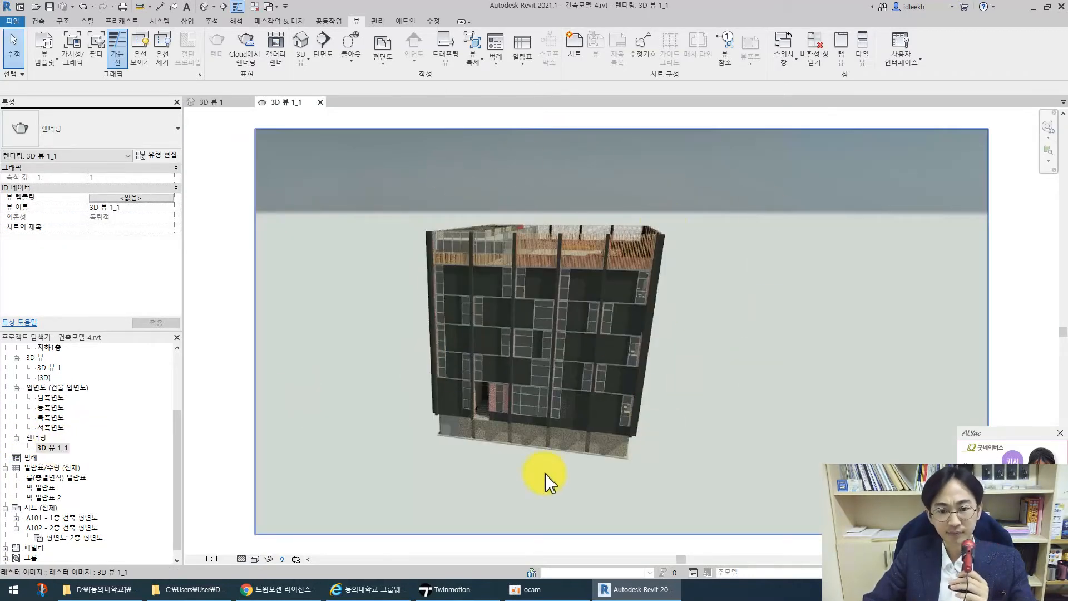
scroll(125, 445, down, 1)
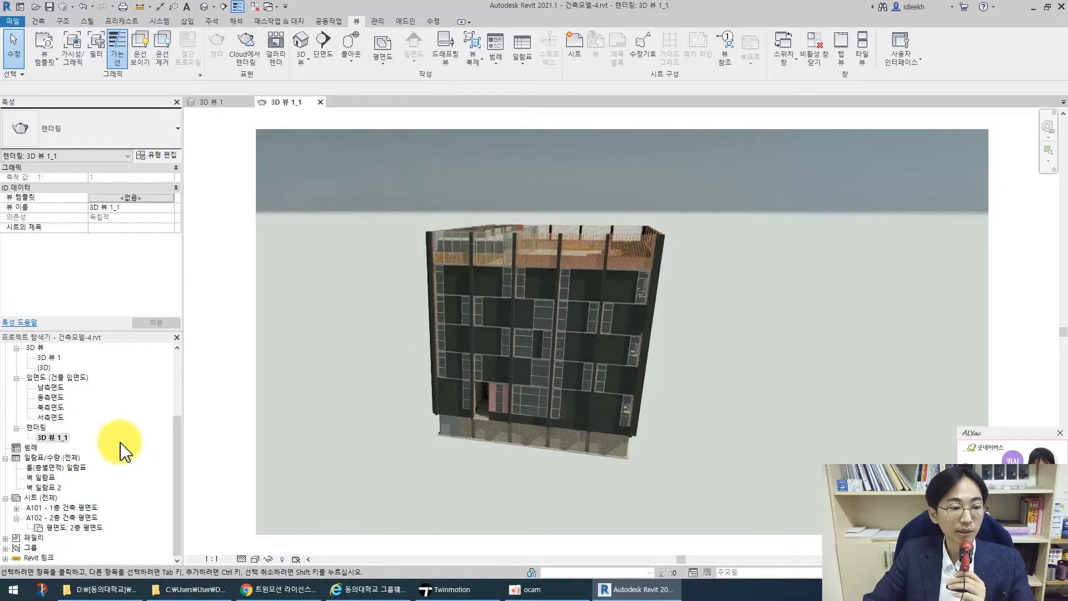
Place the 3D 뷰 1_1 rendering beside the floor plan's lower-left corner on sheet A101, and delete it again
double_click(78, 508)
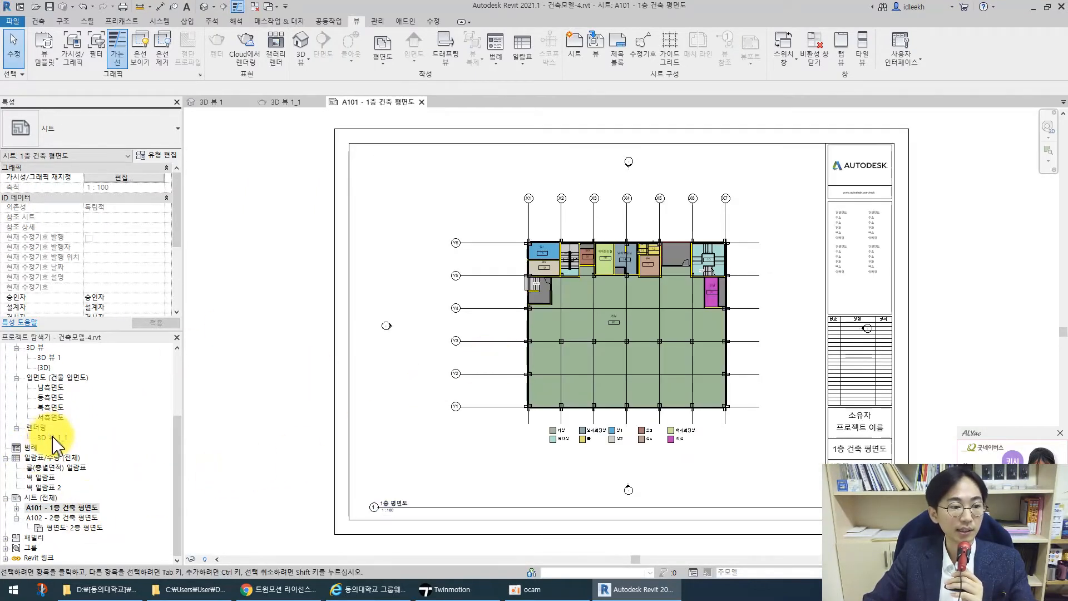
click(53, 437)
drag(53, 438, 430, 441)
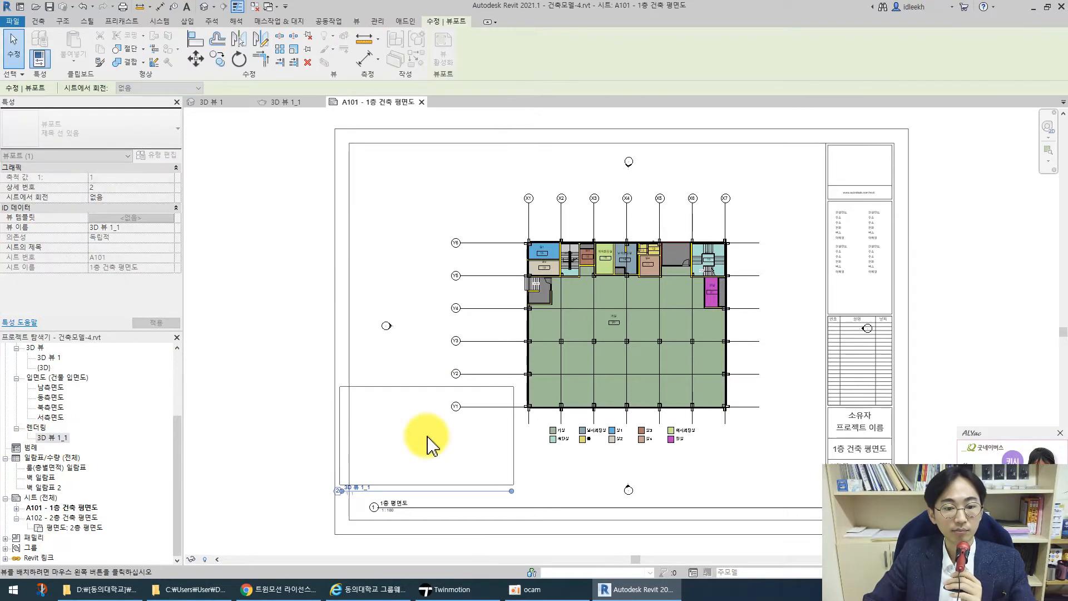
click(452, 442)
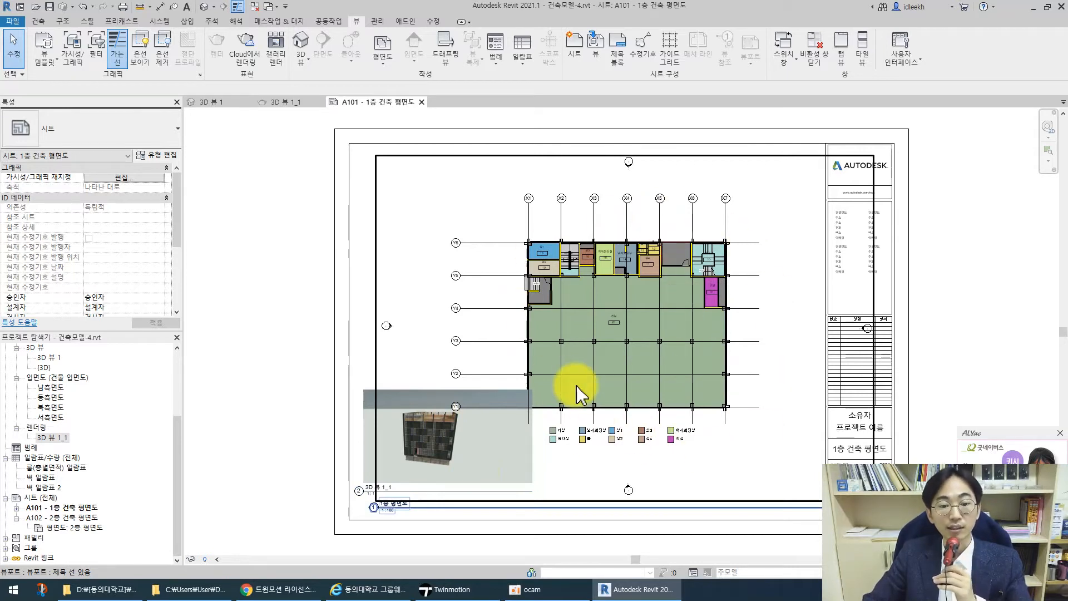
click(501, 452)
key(Delete)
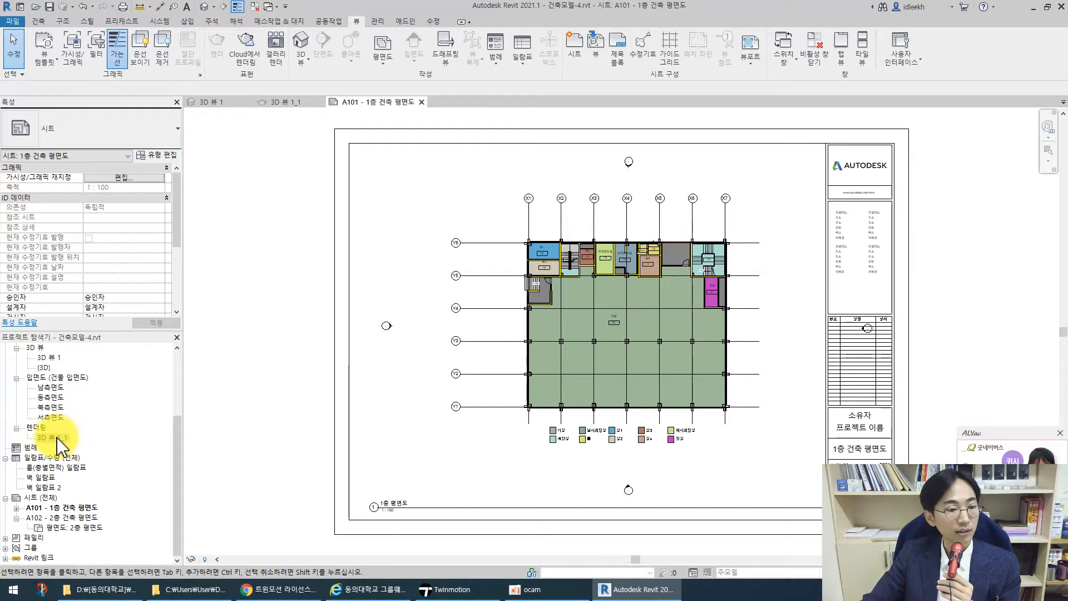
Return to 3D 뷰 1, show the model instead of the rendering, and close the rendering settings
double_click(49, 359)
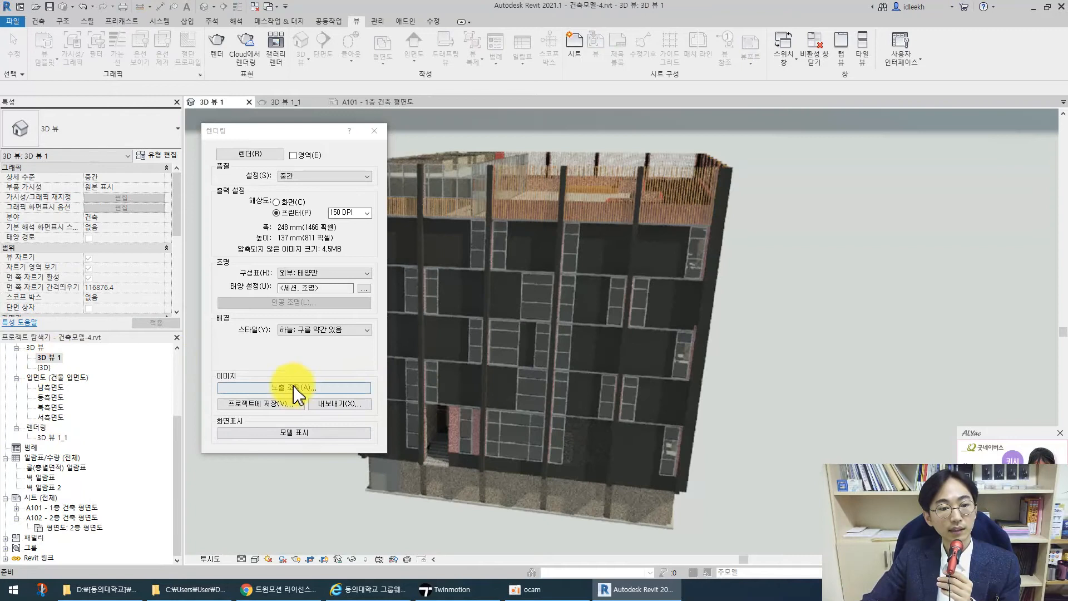
click(291, 433)
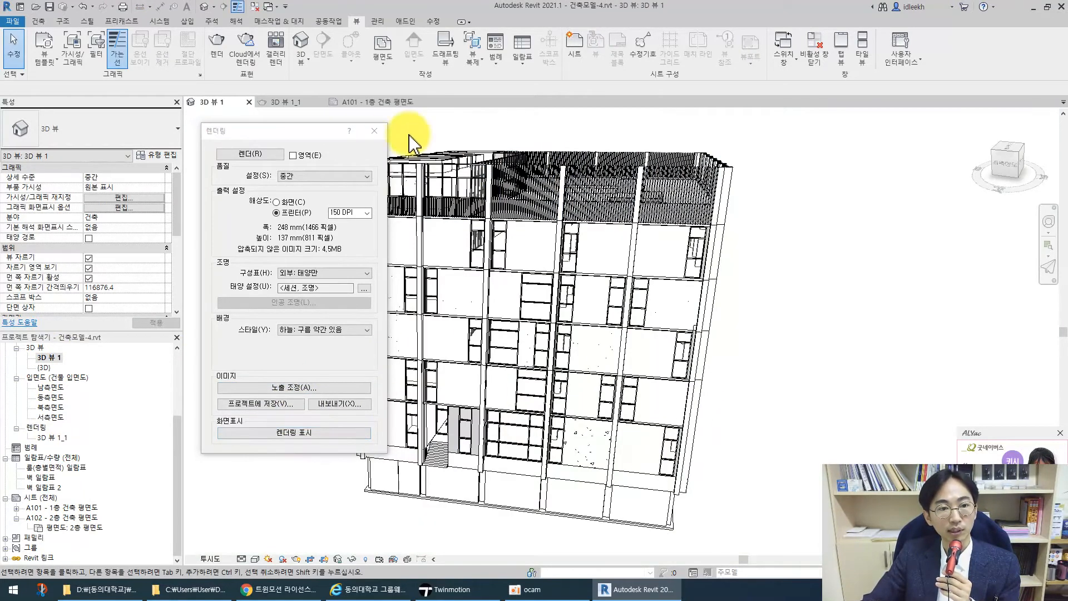
click(376, 131)
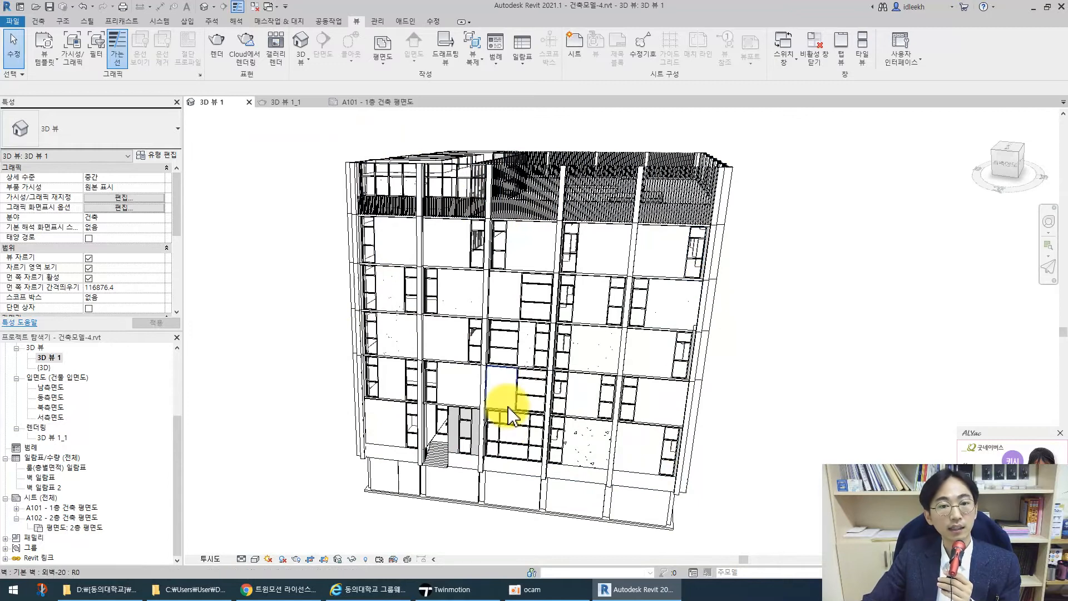
Shade 3D 뷰 1 with 음영처리 and set its graphic display options to smoothed lines, transparency 17 and silhouette <가는 선>
click(255, 558)
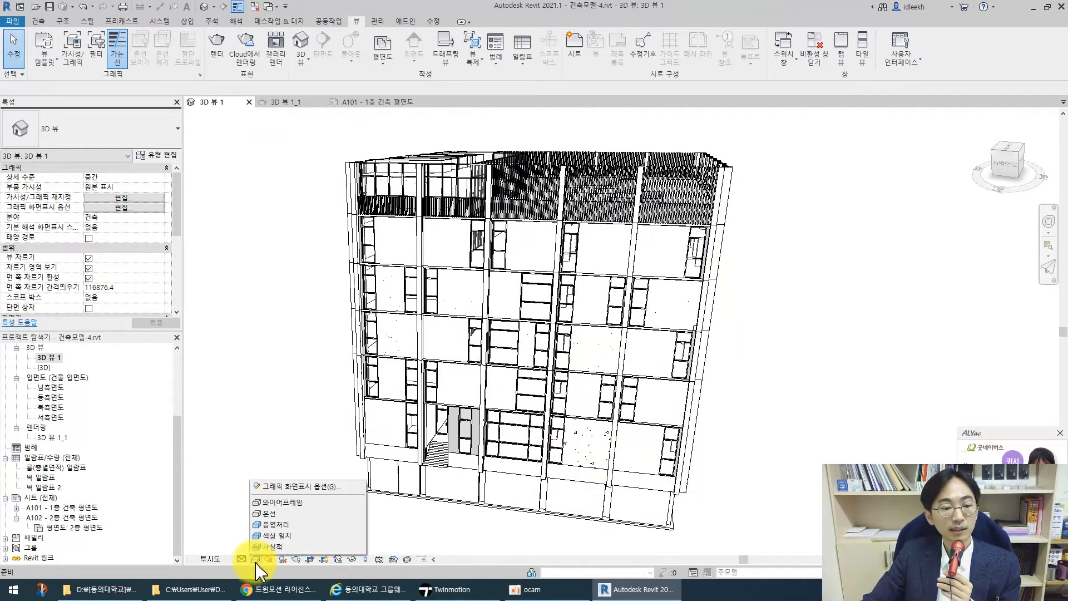
click(273, 526)
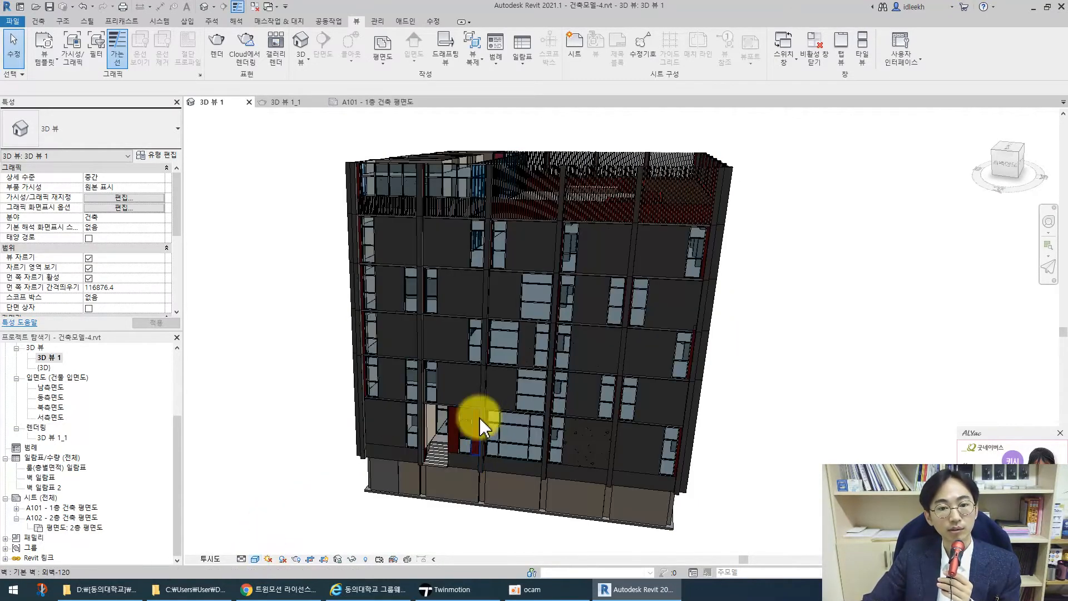
click(122, 207)
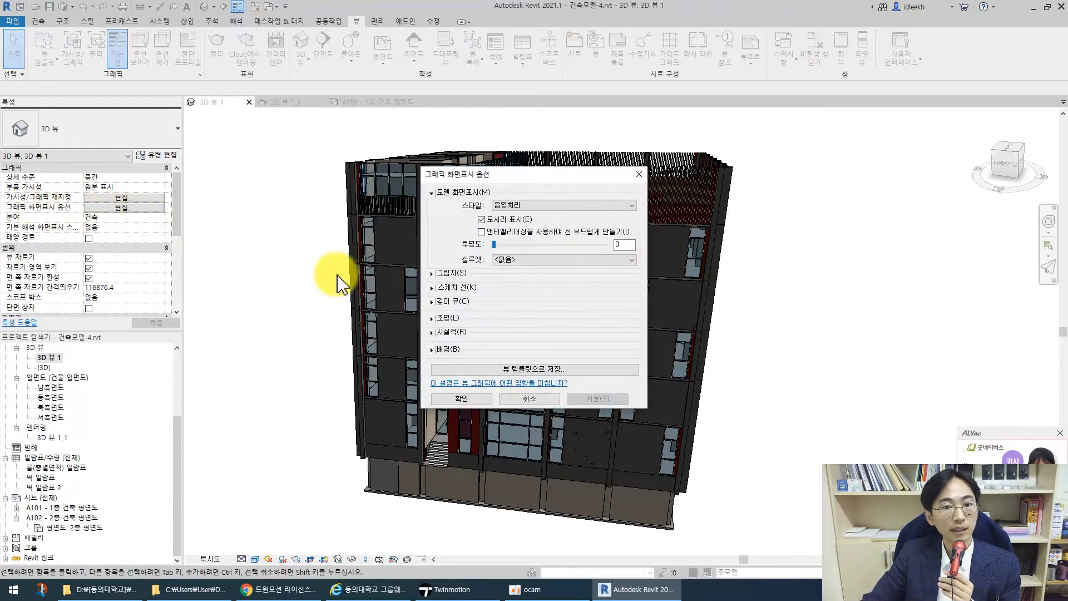
drag(525, 181, 843, 171)
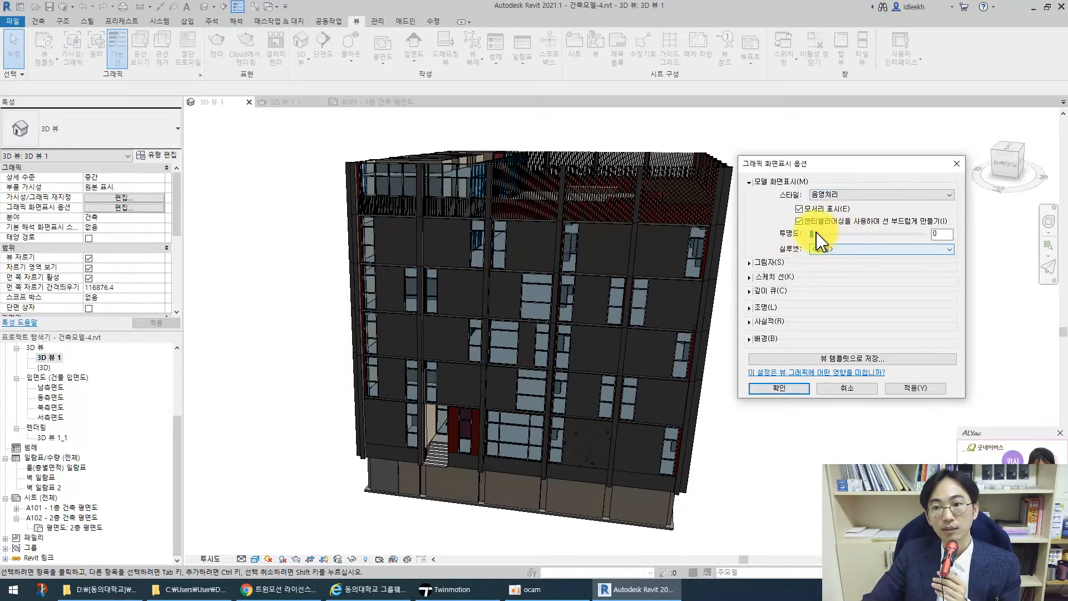
click(853, 251)
click(846, 265)
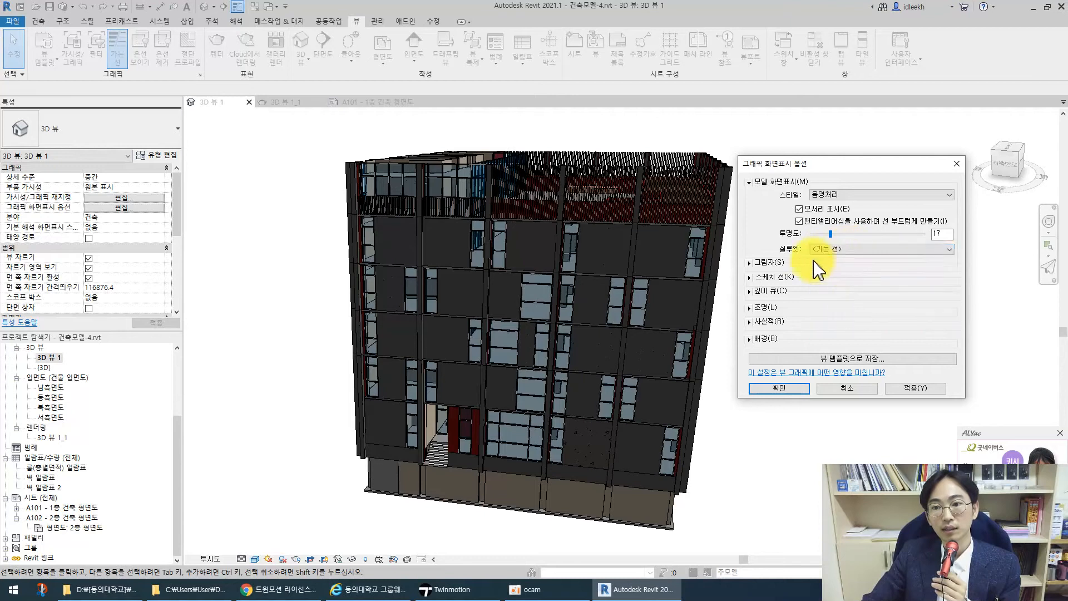
Review the shadow and depth cue options and enable sketch lines with jitter 3 and extension 7
click(752, 263)
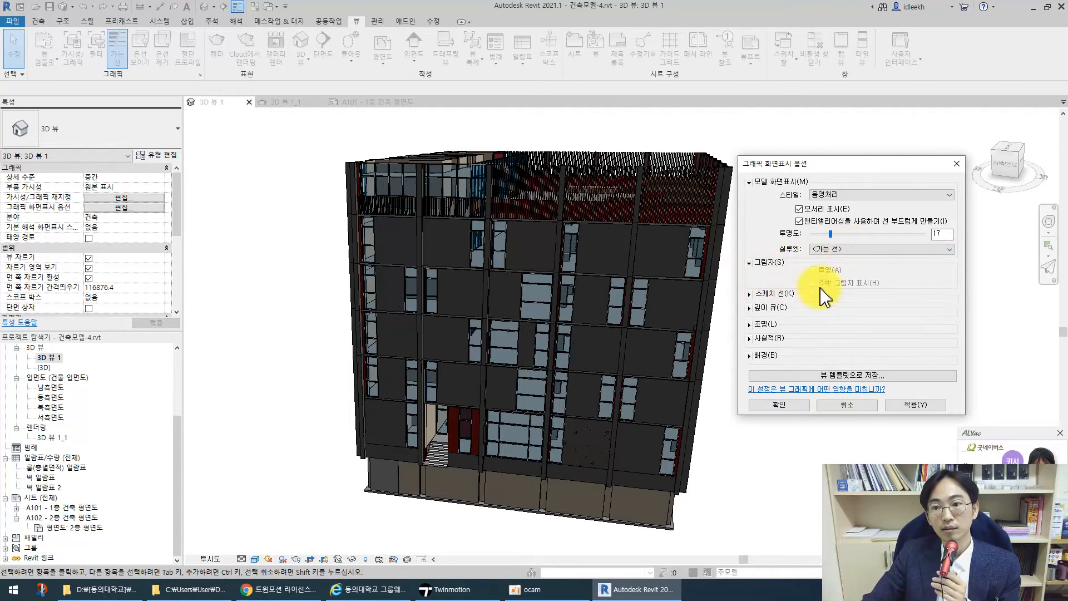
click(756, 294)
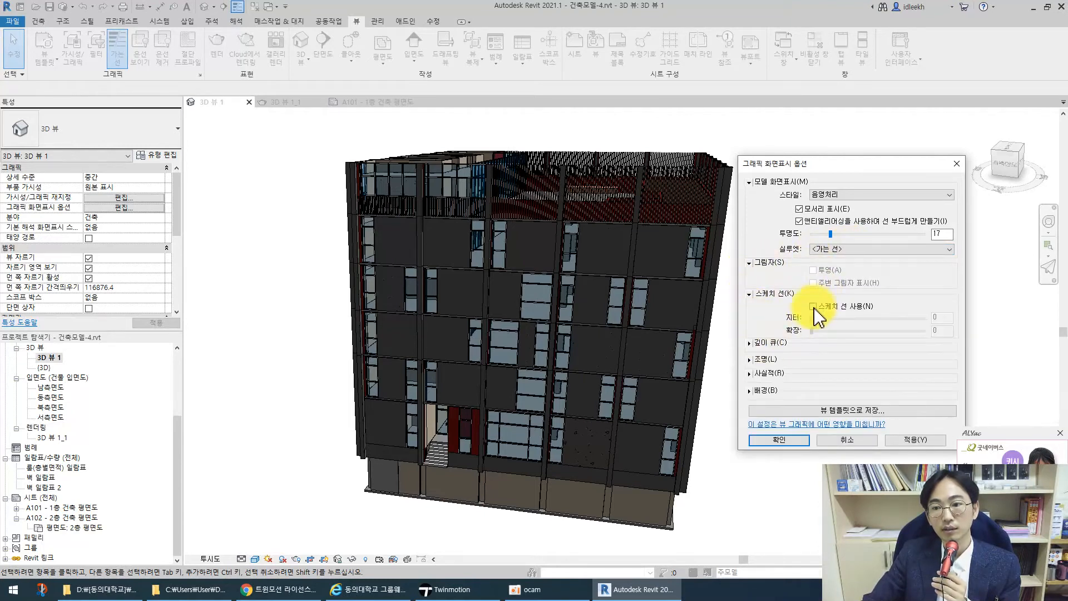
drag(814, 323, 843, 329)
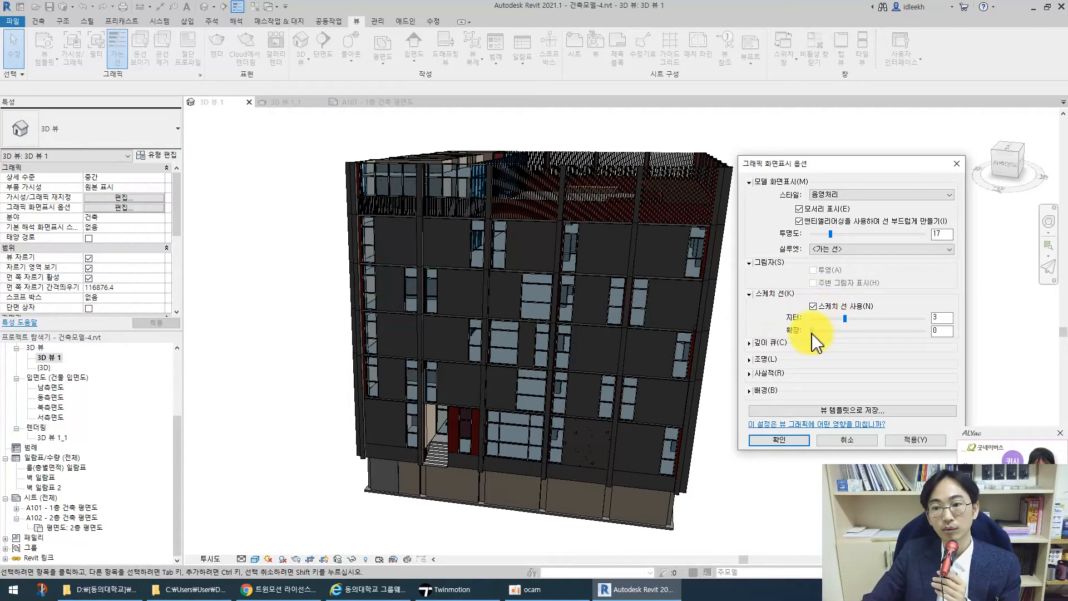
click(752, 342)
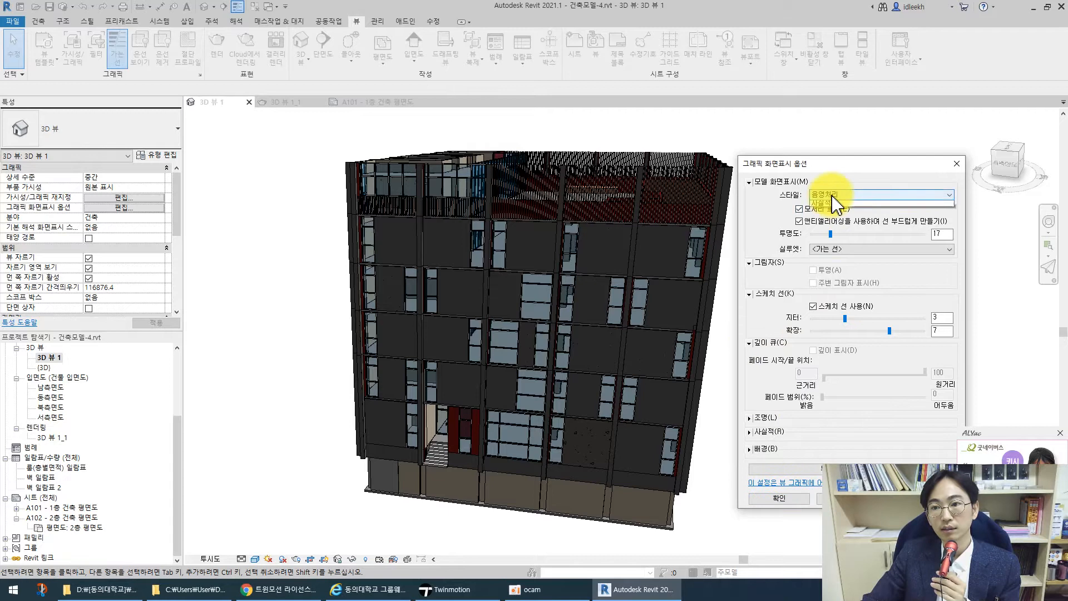
Change the display style to 색상 일치, review the lighting options, and accept the graphic display settings
click(837, 194)
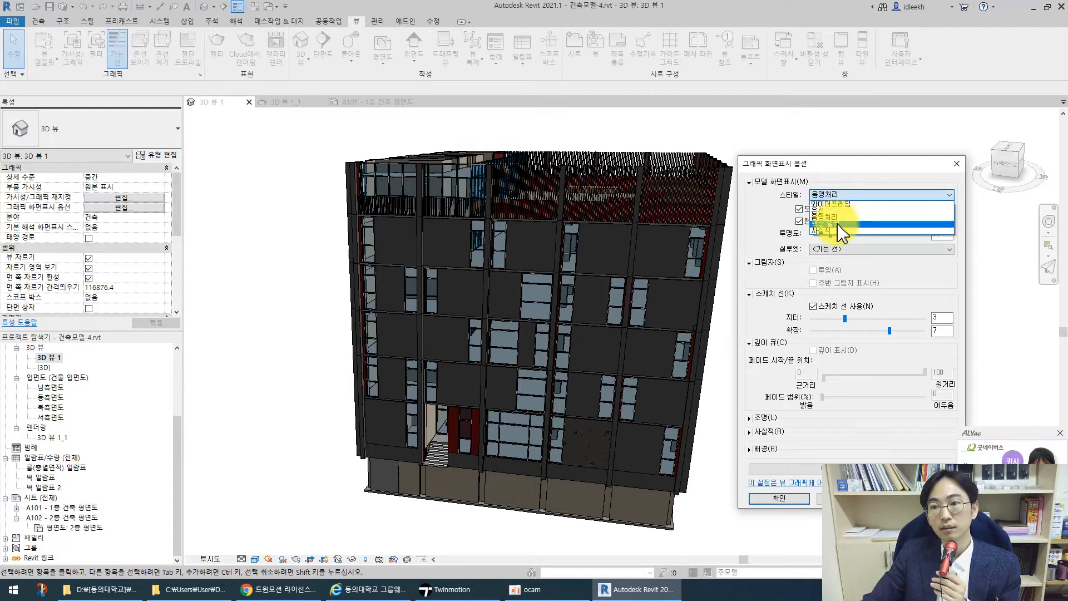
click(840, 224)
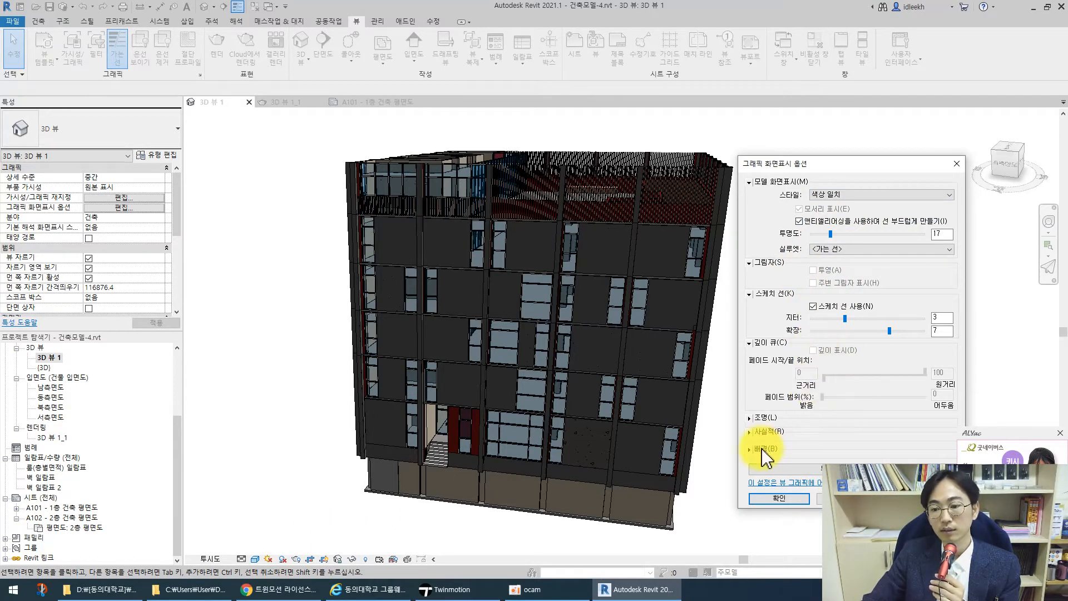
click(755, 417)
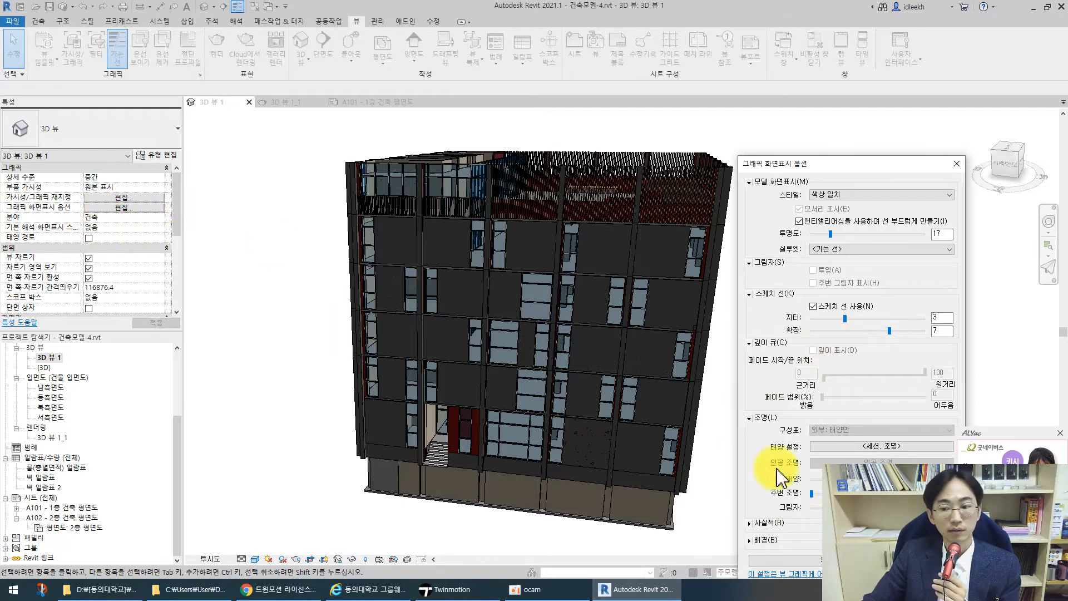
drag(841, 164, 811, 38)
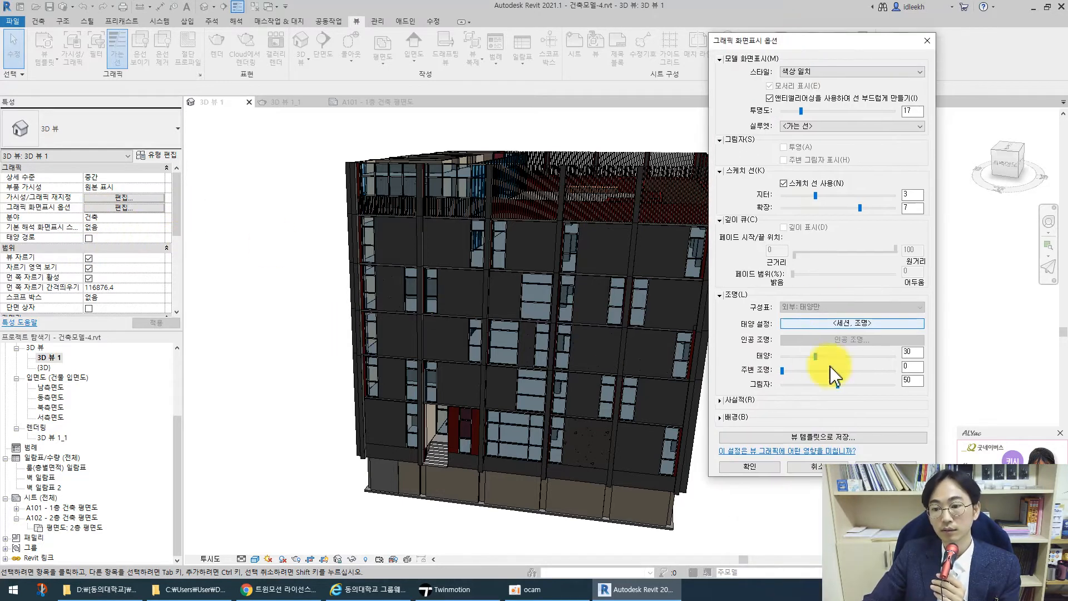
click(751, 470)
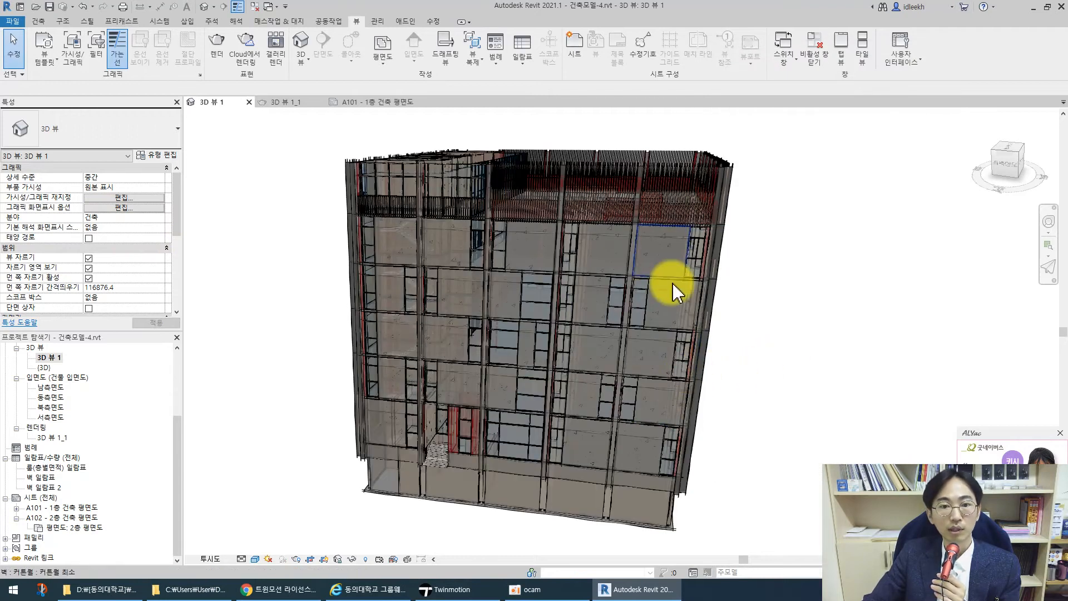
scroll(150, 251, down, 5)
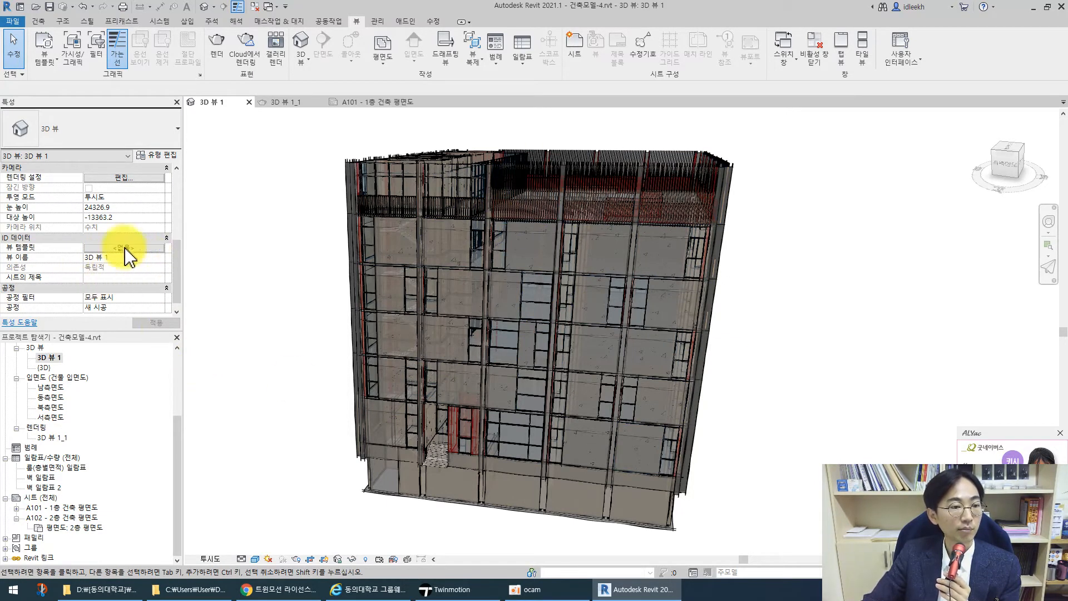
scroll(460, 334, up, 3)
scroll(458, 324, down, 8)
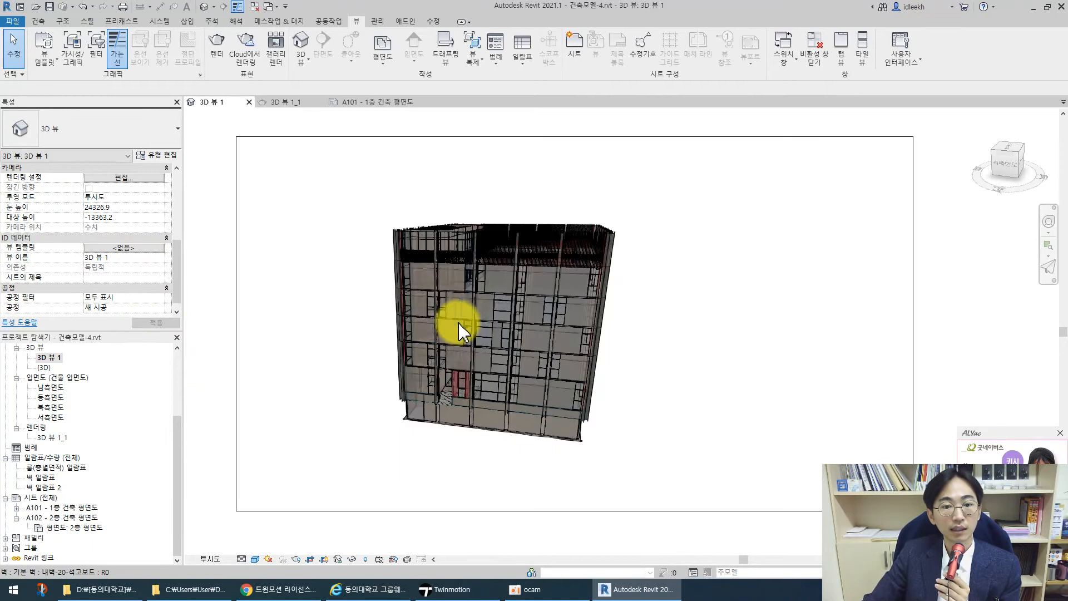
scroll(324, 306, up, 3)
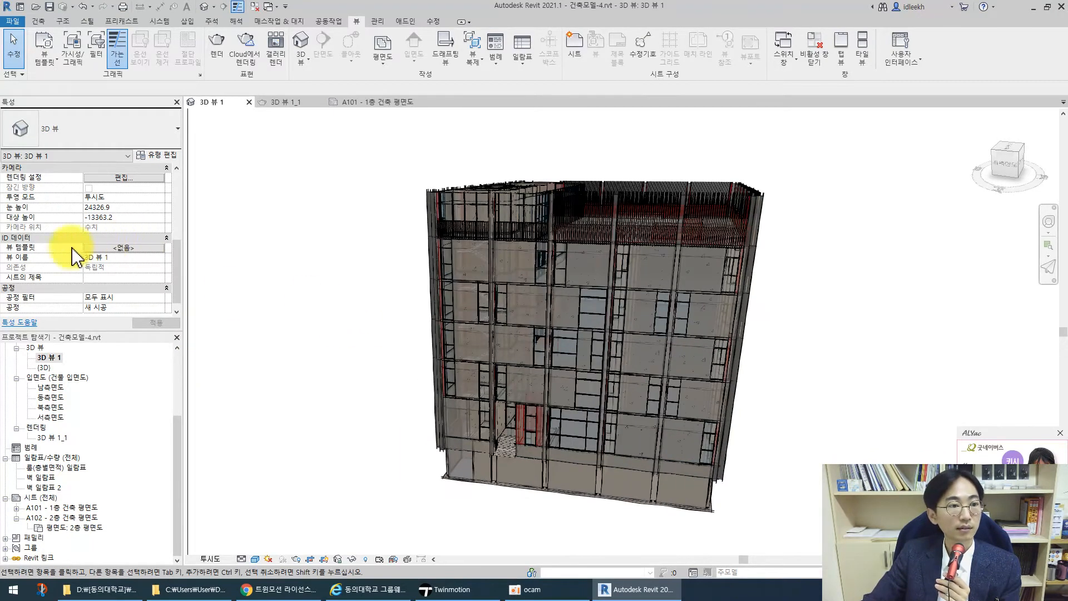
scroll(70, 242, up, 5)
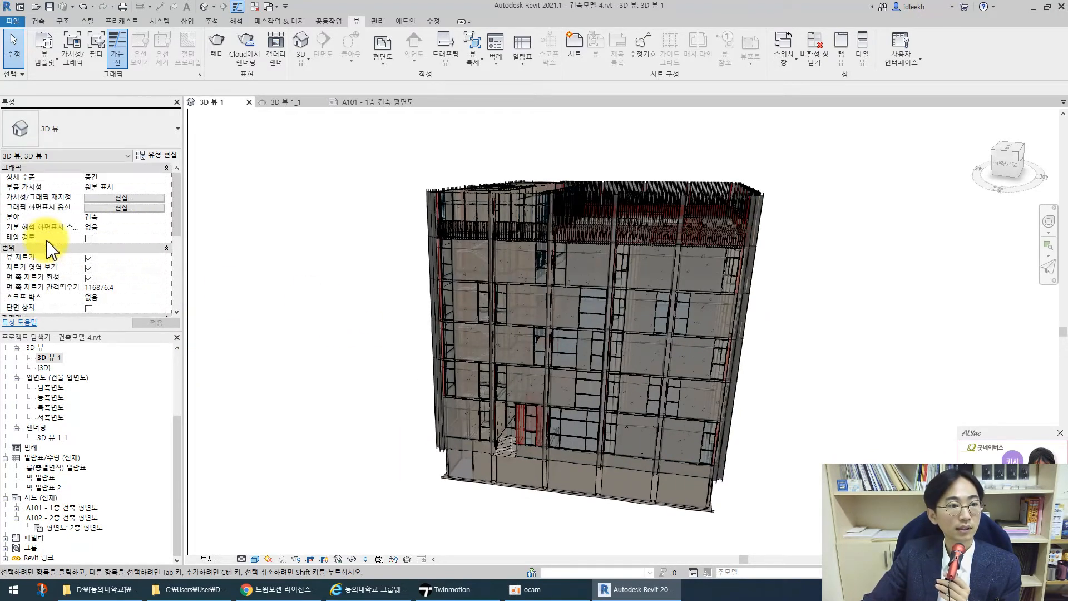
In the graphic display lighting options, set the sun setting to a single-day study using the 하지 일조 연구 preset
click(117, 208)
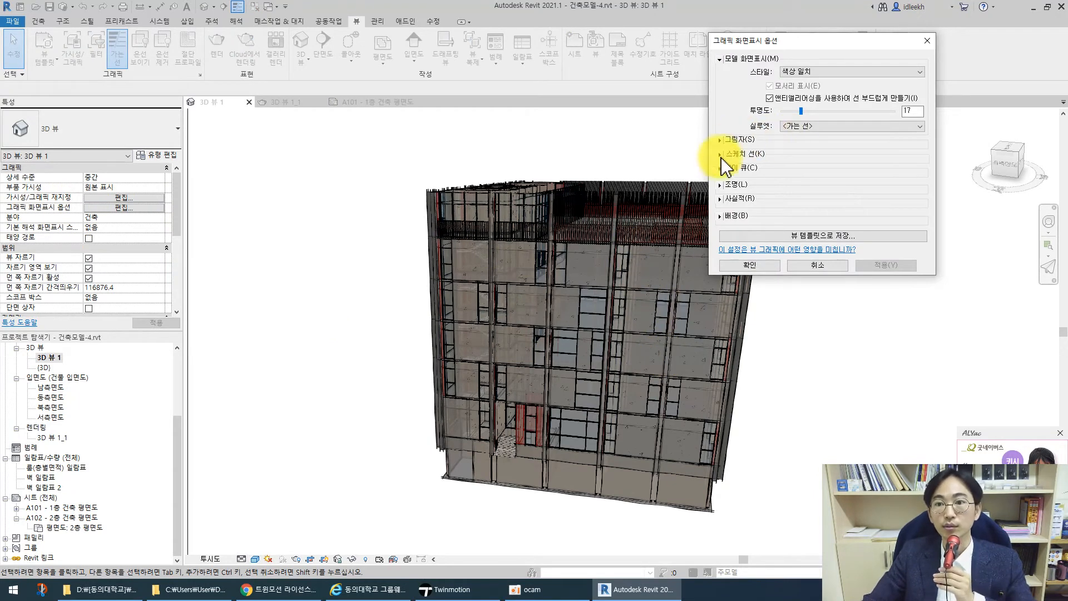
click(720, 185)
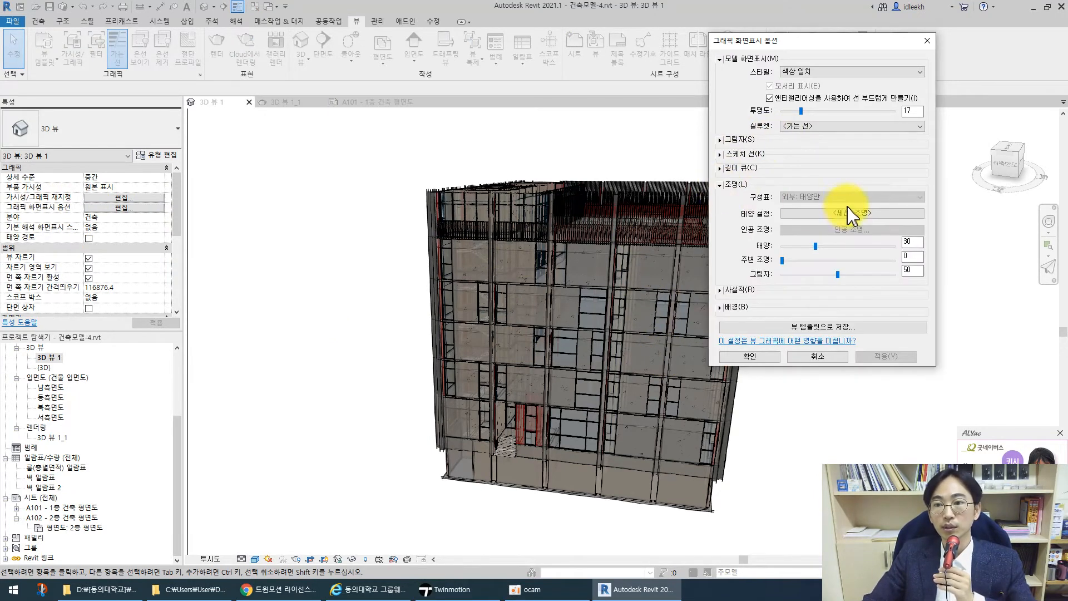
click(847, 213)
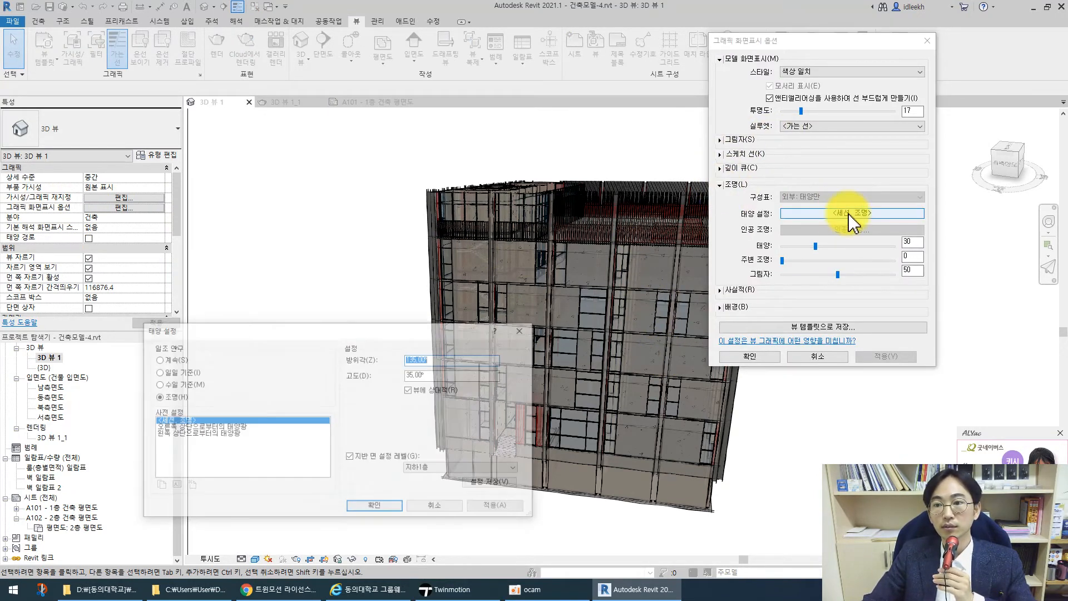
click(166, 372)
click(173, 433)
click(172, 440)
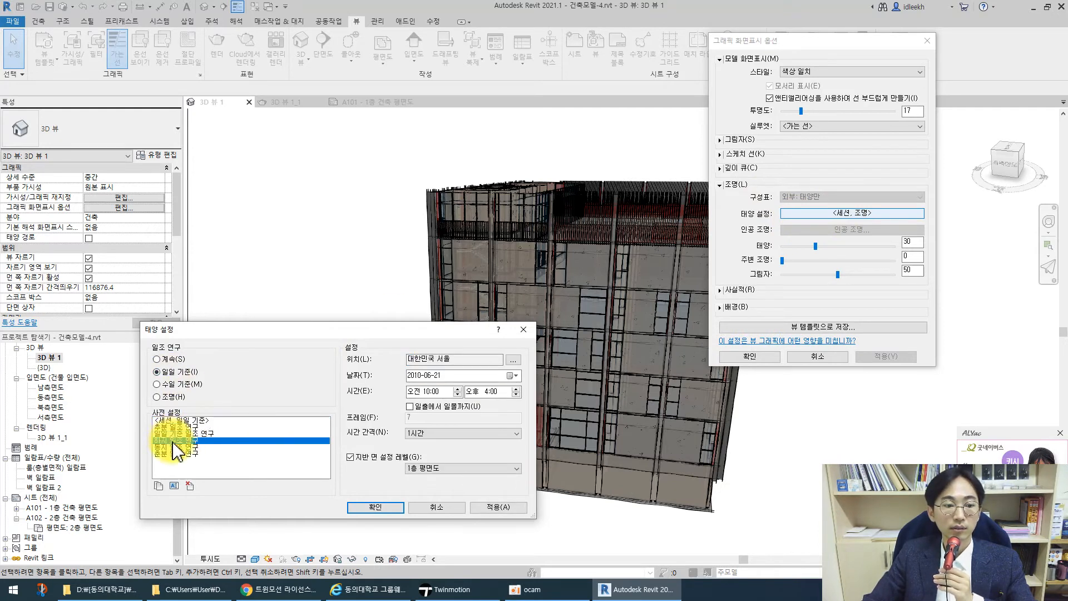
click(378, 507)
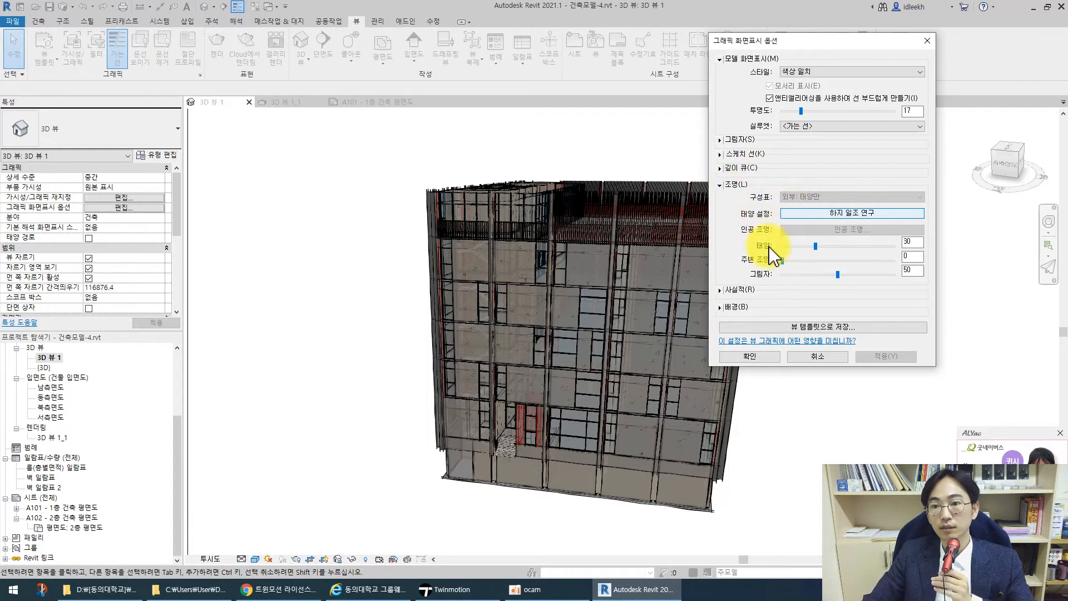
Set the view background to 하늘, accept the graphic display settings, and lower the 3D 뷰 1 camera to a near-level view of the building
click(731, 307)
click(822, 328)
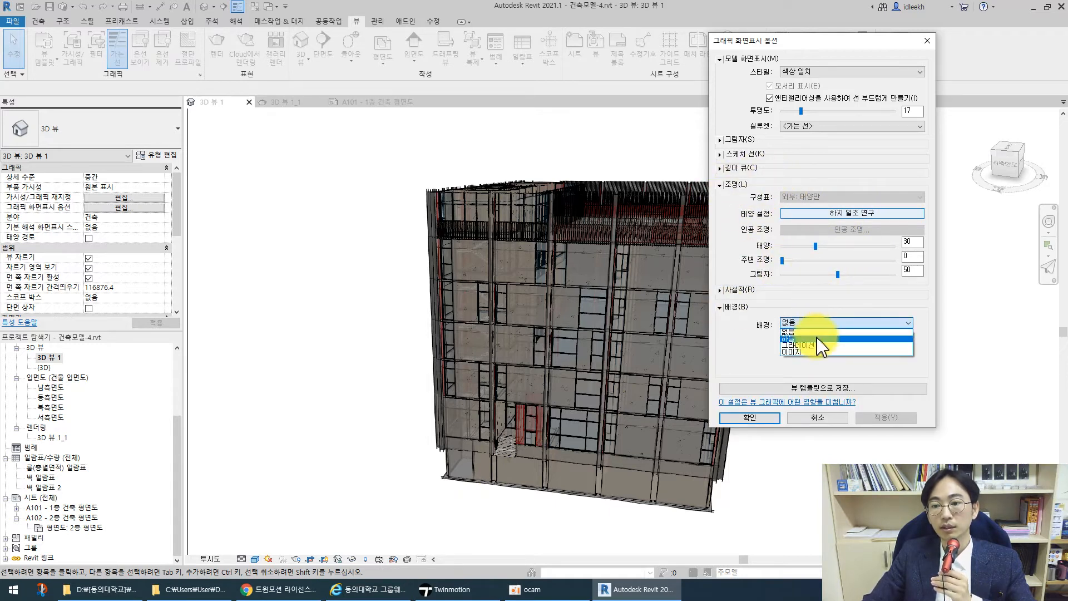
click(817, 339)
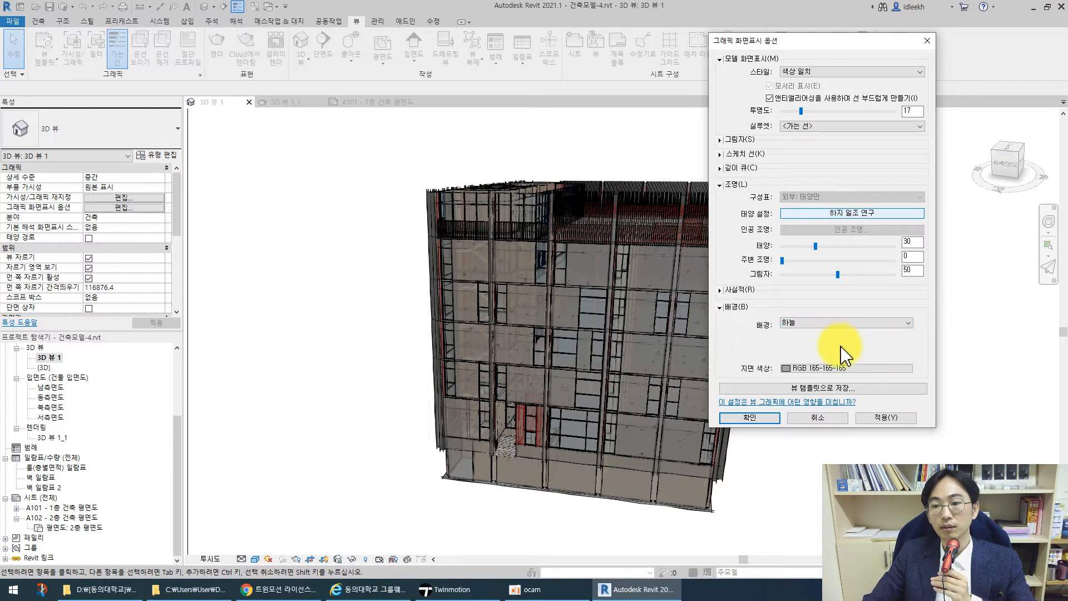
click(721, 291)
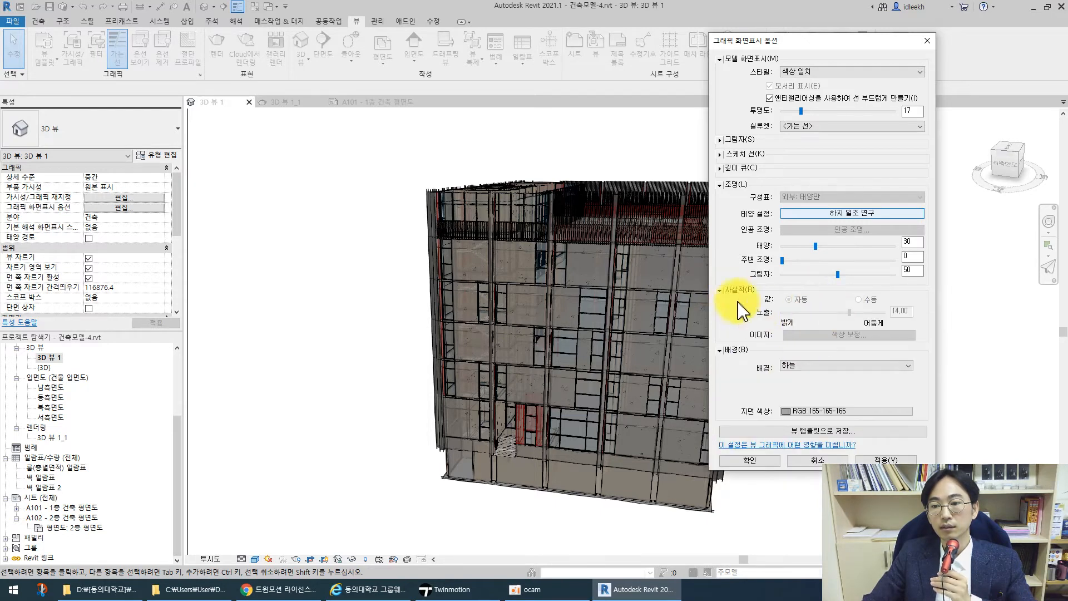
click(766, 463)
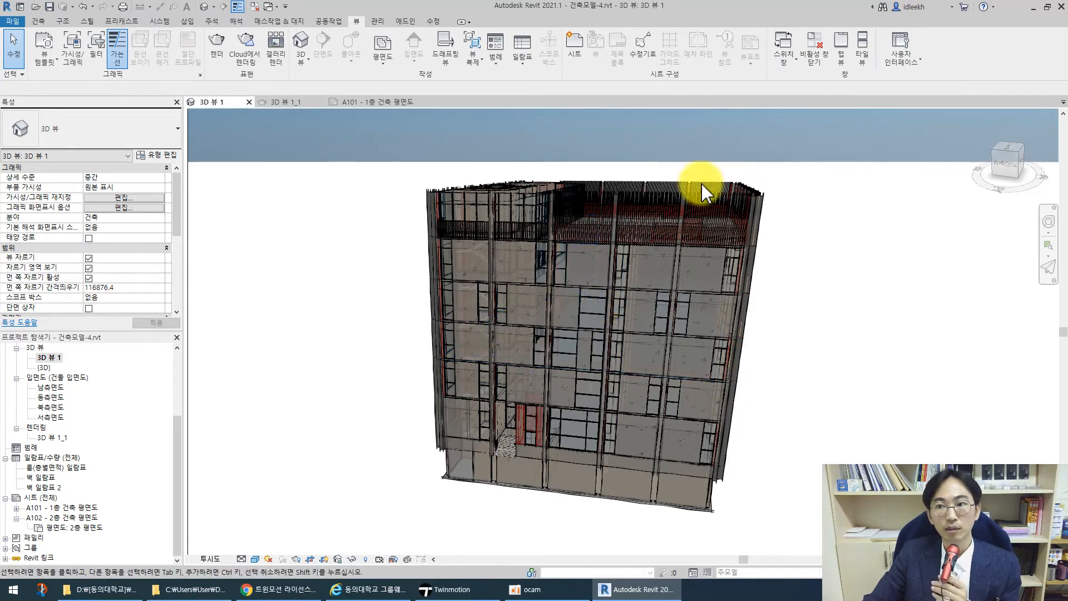
scroll(508, 350, down, 3)
scroll(516, 364, down, 2)
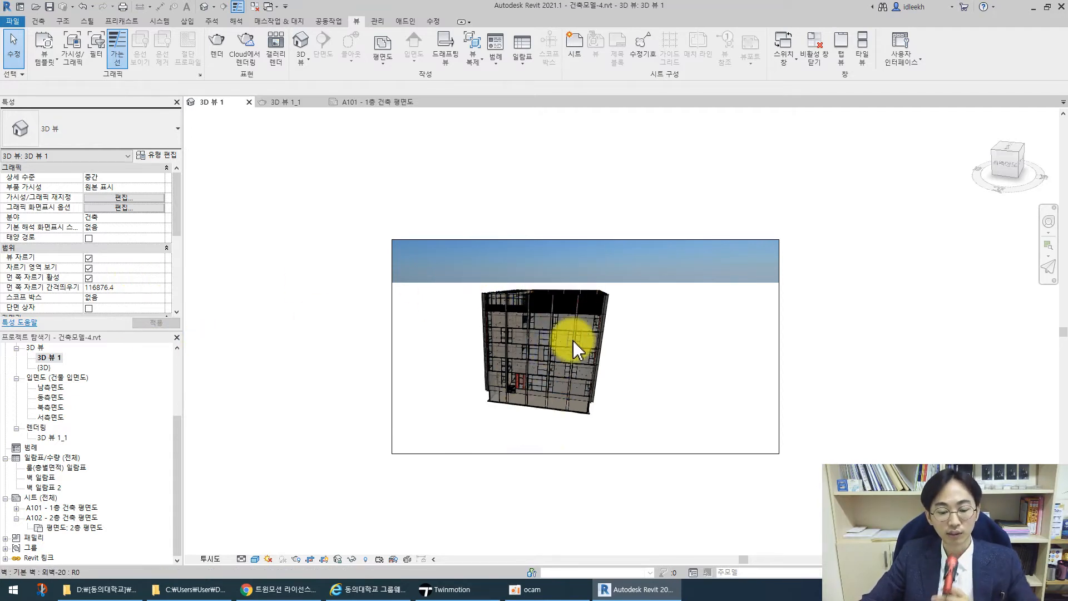
shift+middle_drag(562, 365, 563, 265)
scroll(539, 362, up, 4)
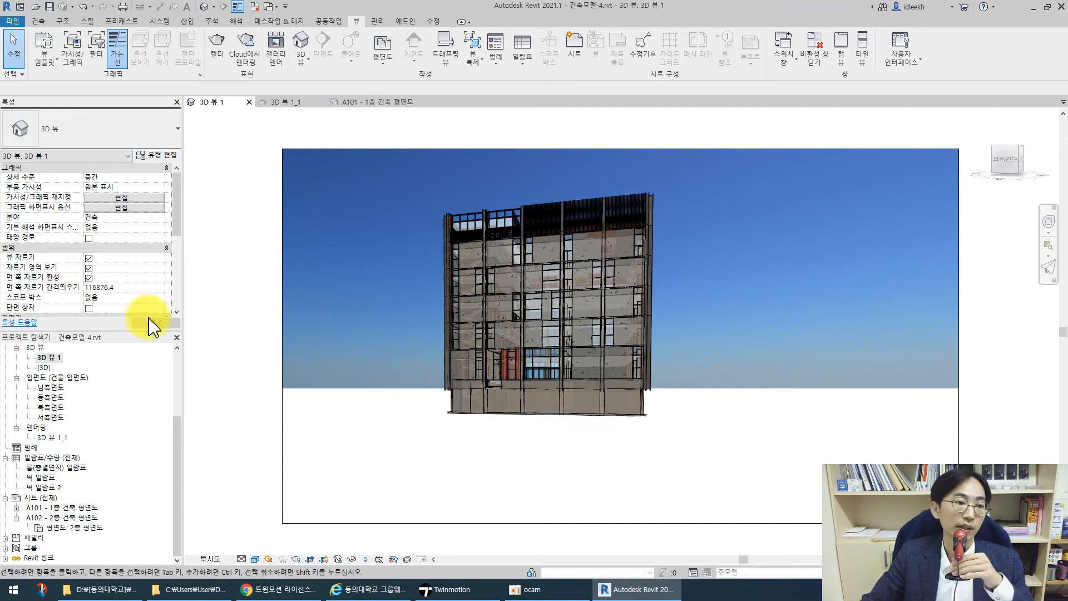
Reopen the graphic display options of 3D 뷰 1, disable anti-aliased line smoothing and set the silhouette to <굵은 선>
click(121, 209)
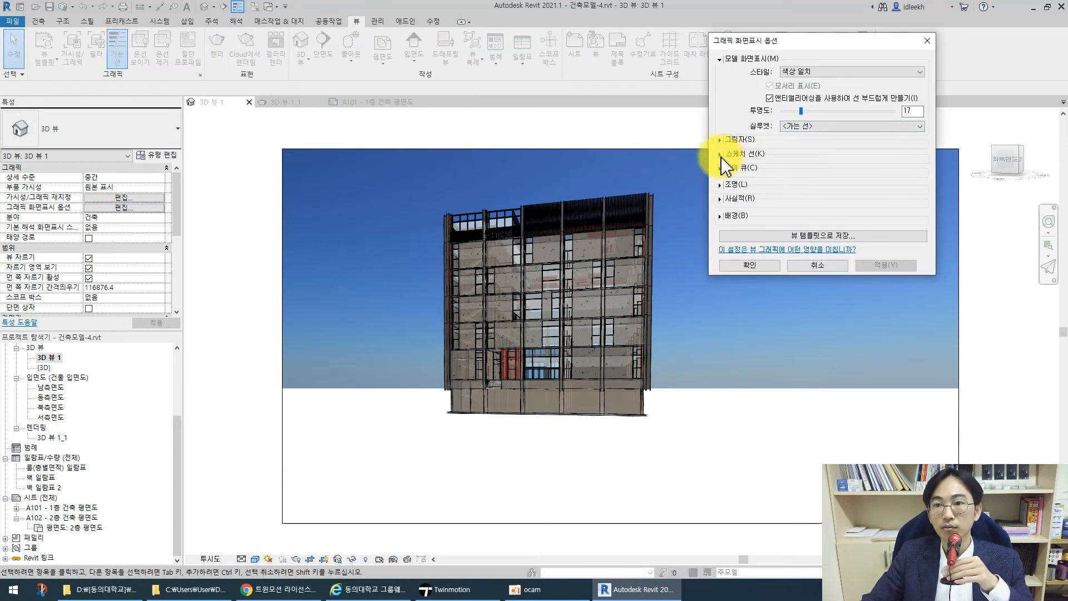
click(721, 141)
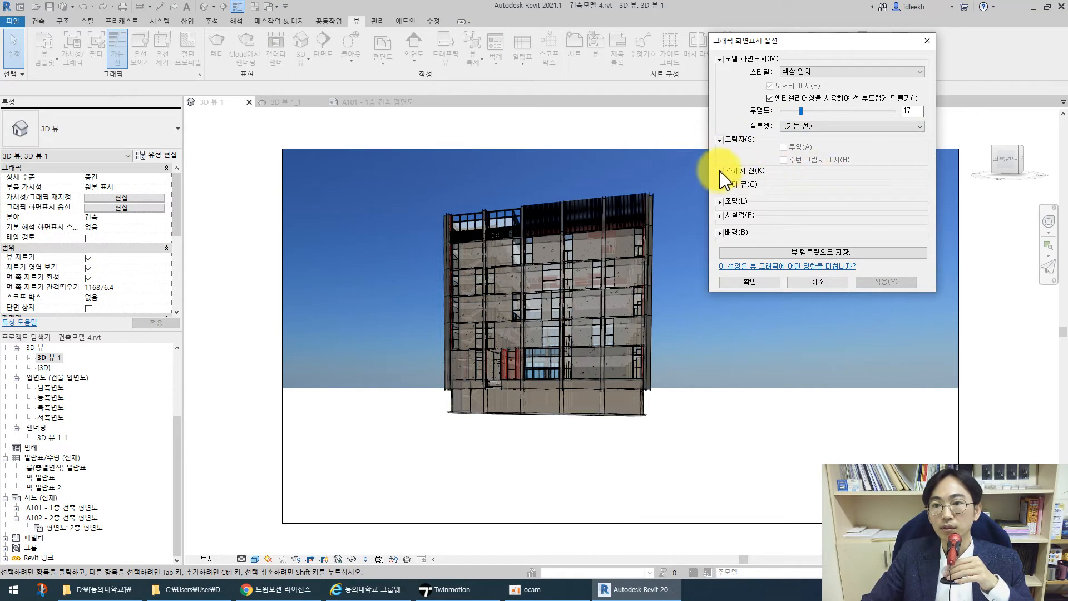
click(721, 172)
click(746, 221)
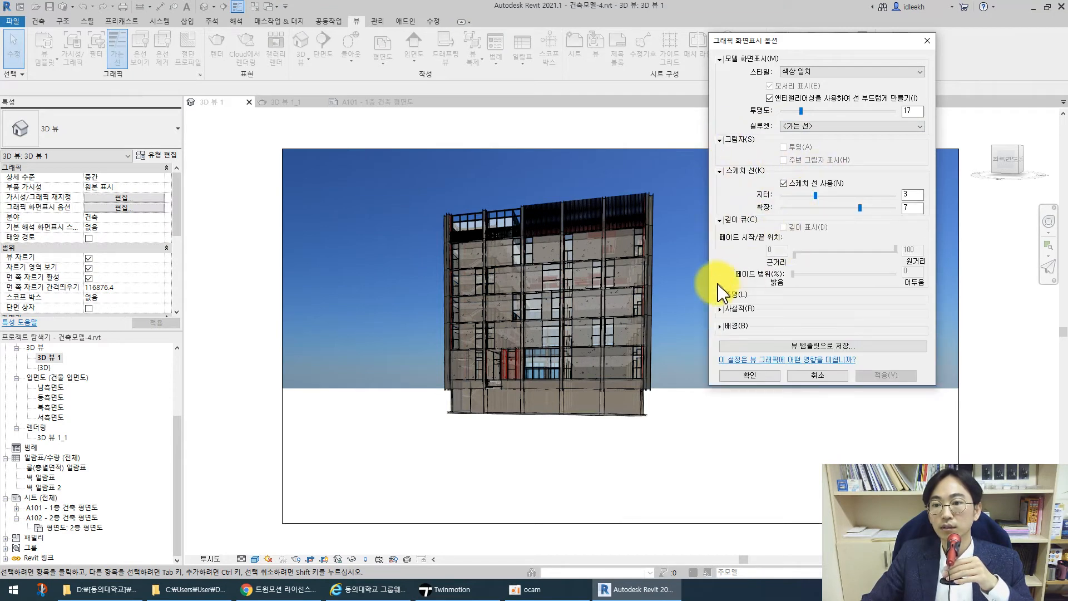
click(721, 295)
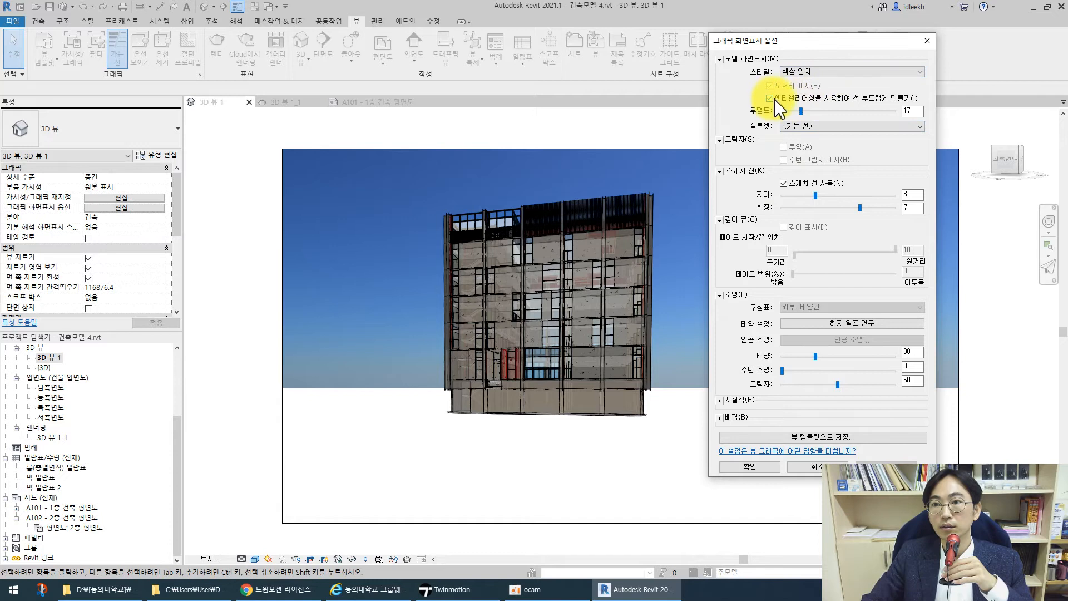
click(849, 130)
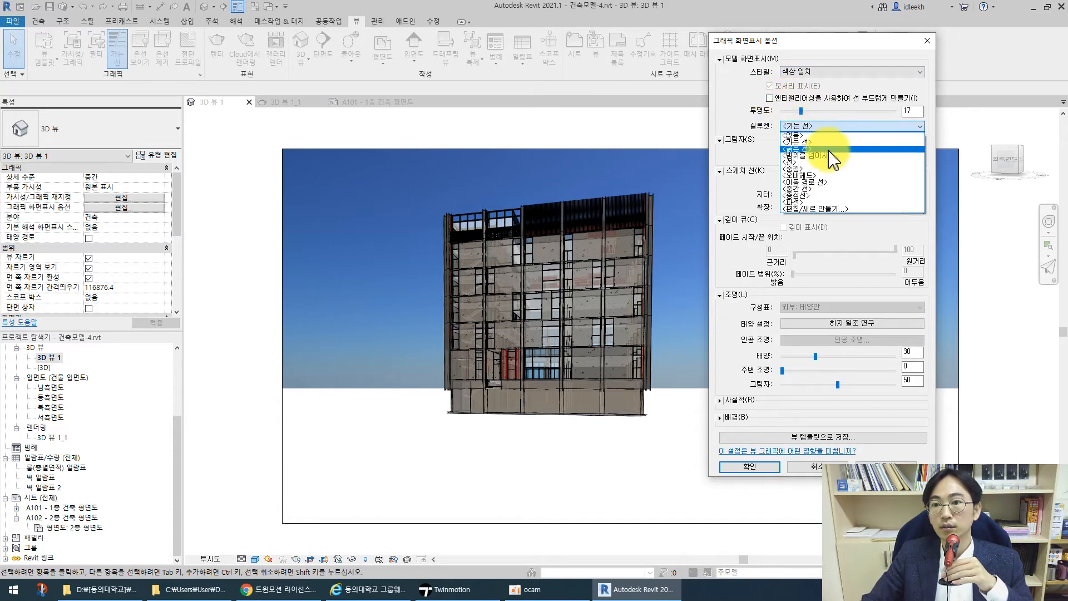
click(829, 150)
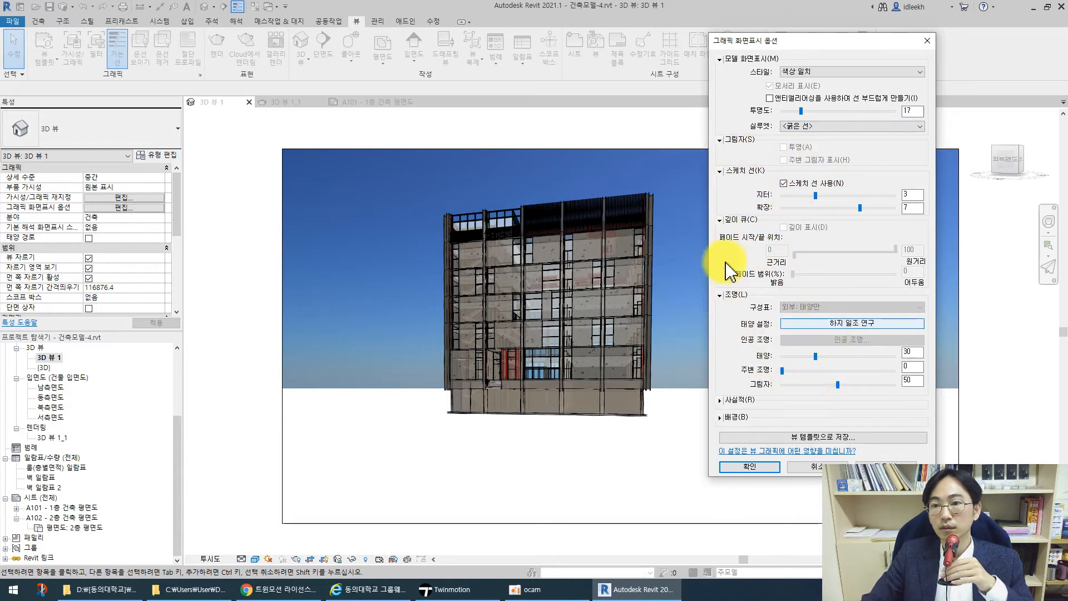
Review the lighting, realistic, background and model display sections, including the style and silhouette choices
click(722, 139)
click(721, 154)
click(721, 168)
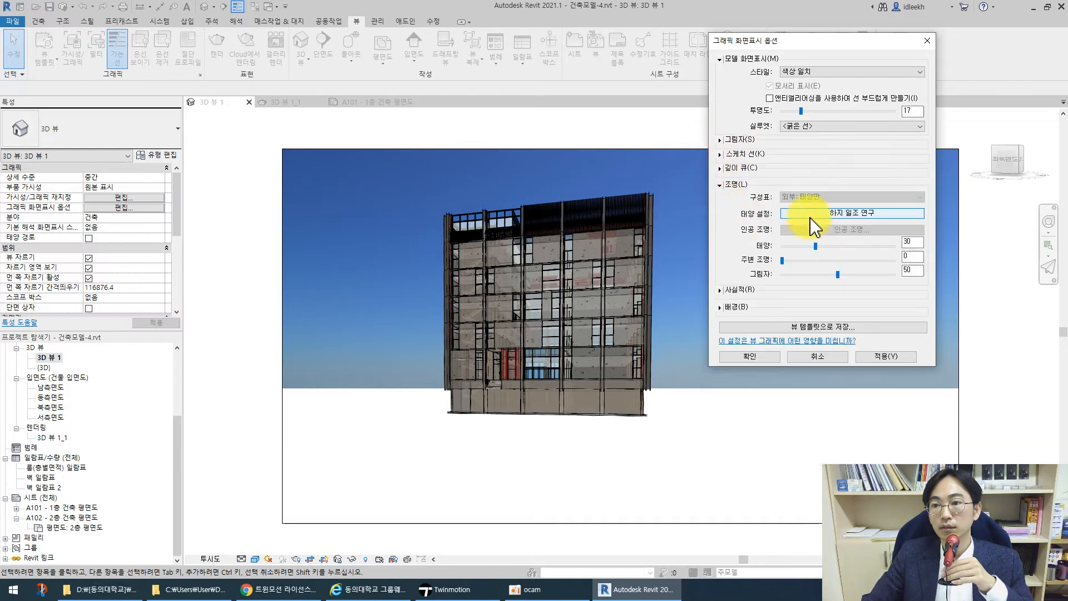
click(722, 185)
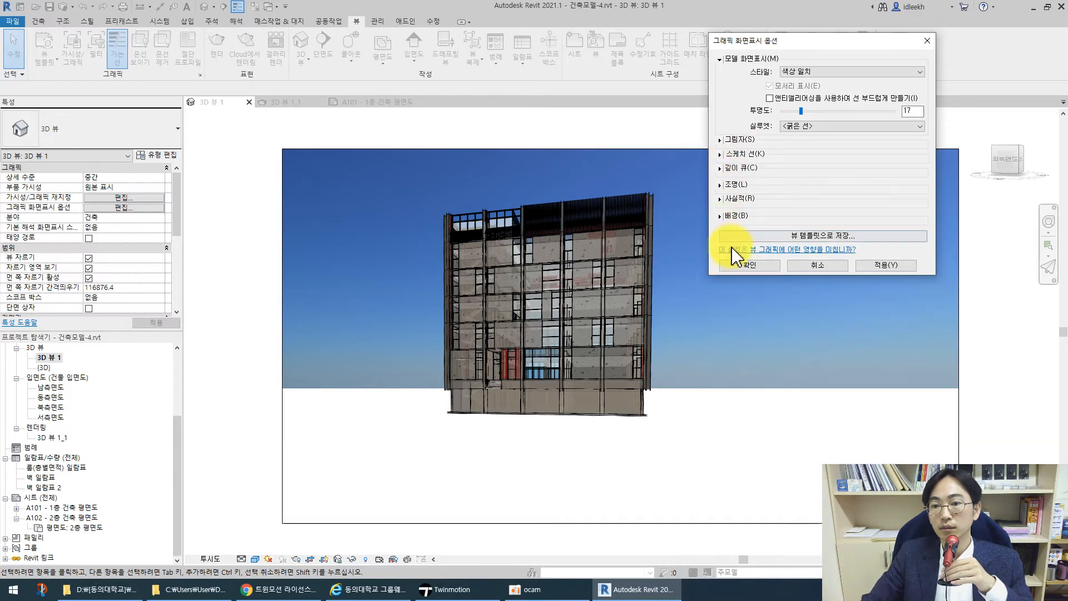
click(722, 214)
click(722, 215)
click(721, 200)
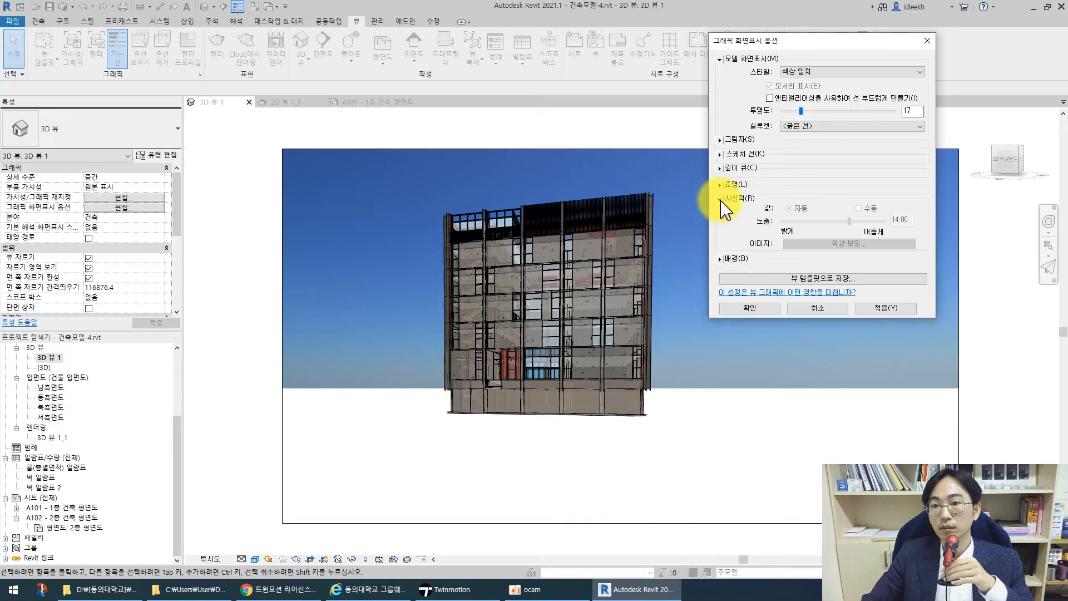
click(720, 199)
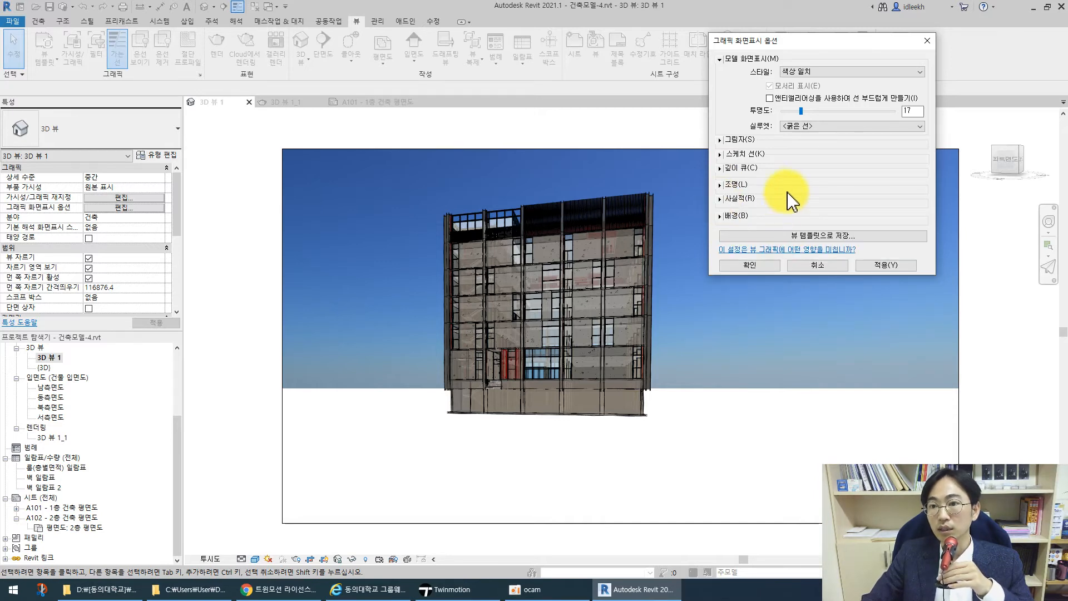
click(721, 59)
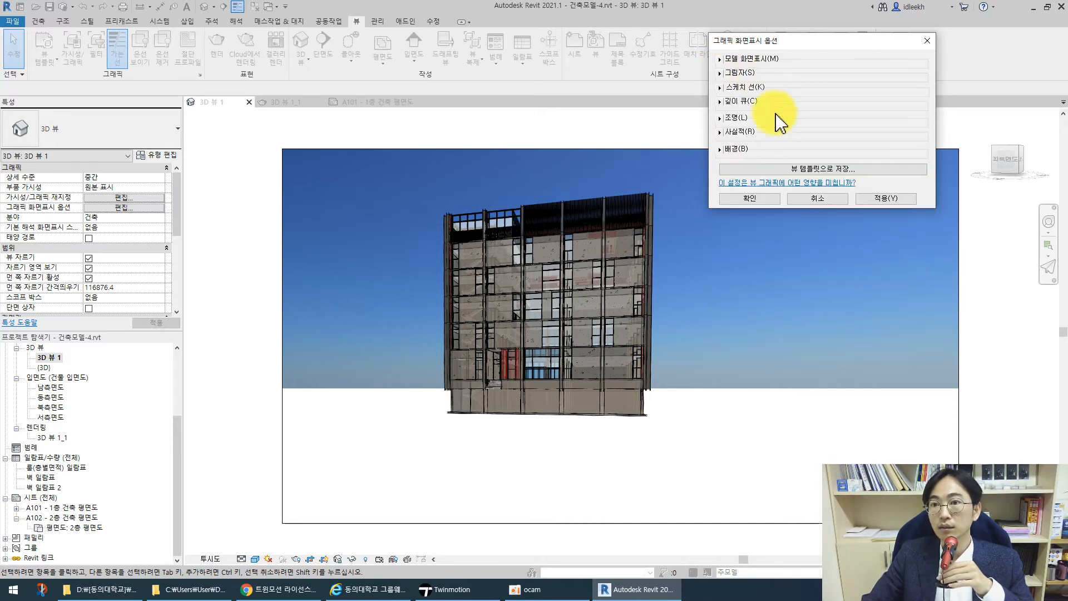
click(725, 59)
click(843, 73)
click(843, 73)
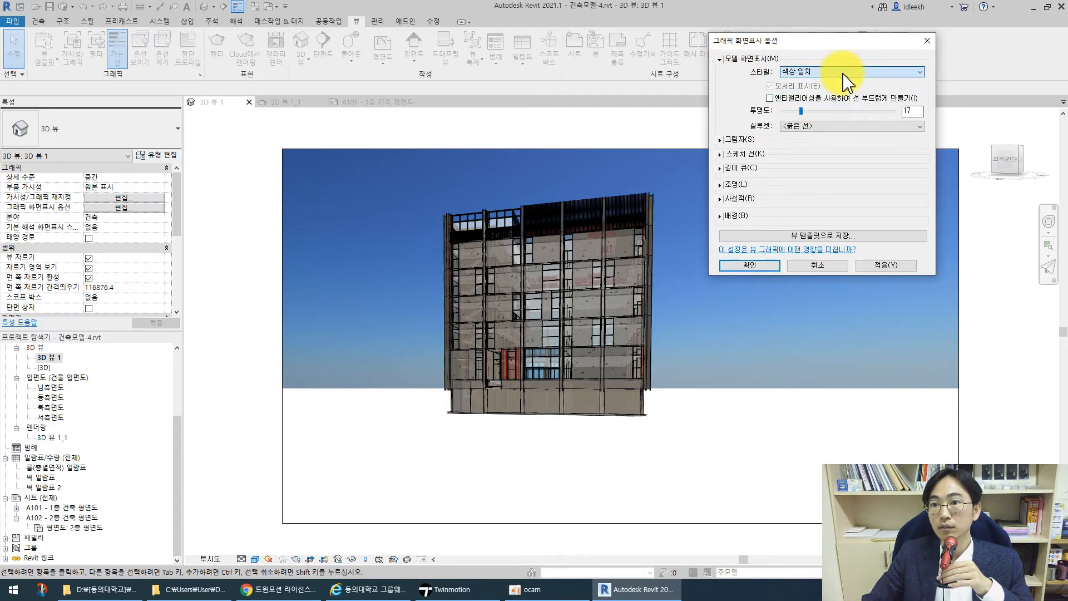
click(814, 126)
click(813, 126)
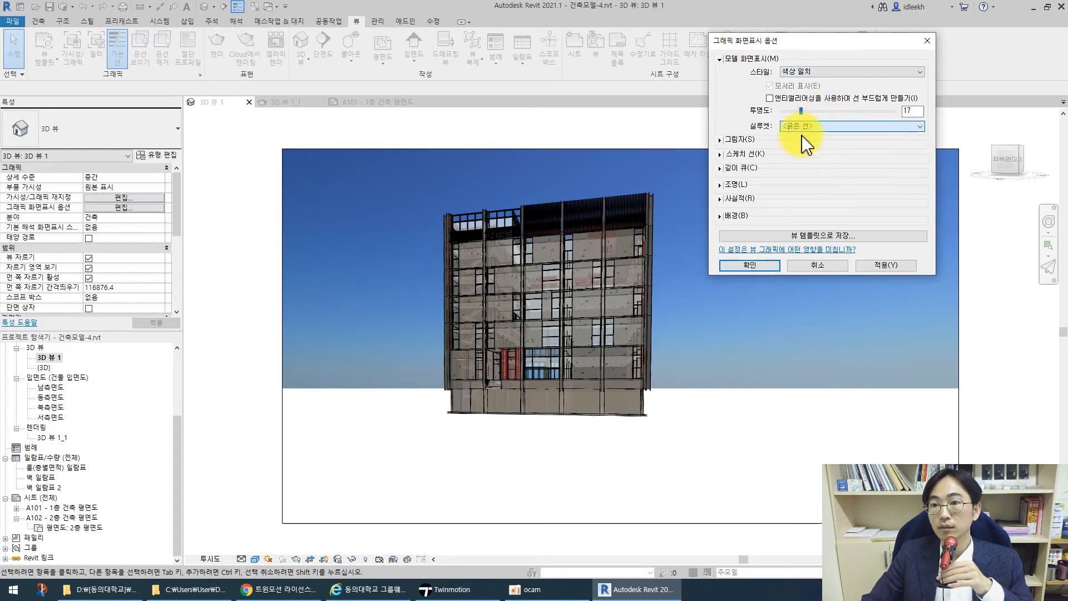
Set the sketch line jitter to 7 and review the depth cue, lighting and realistic options
click(722, 140)
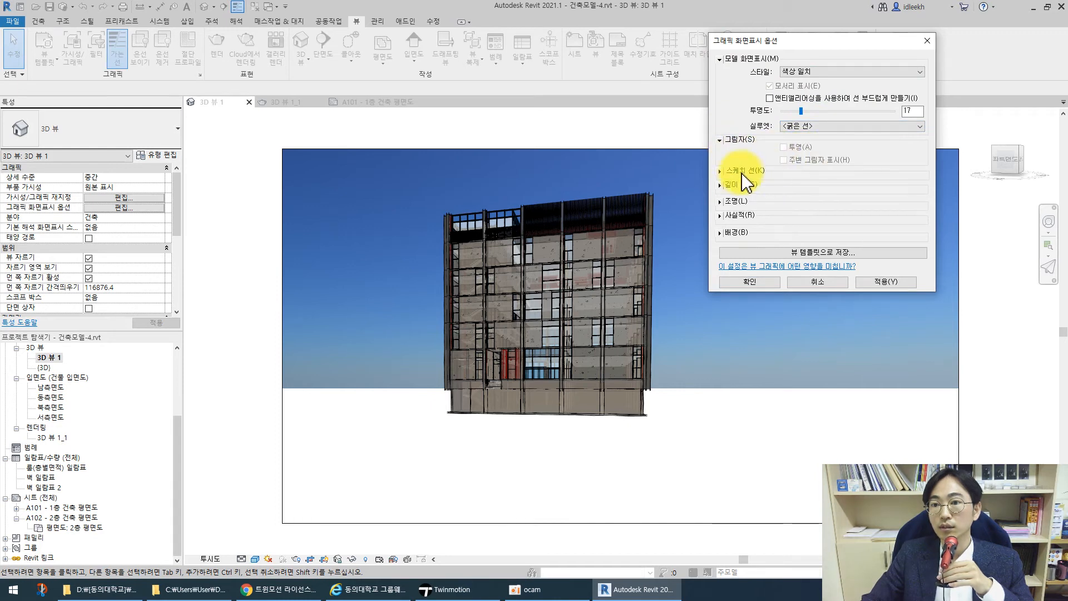
click(721, 171)
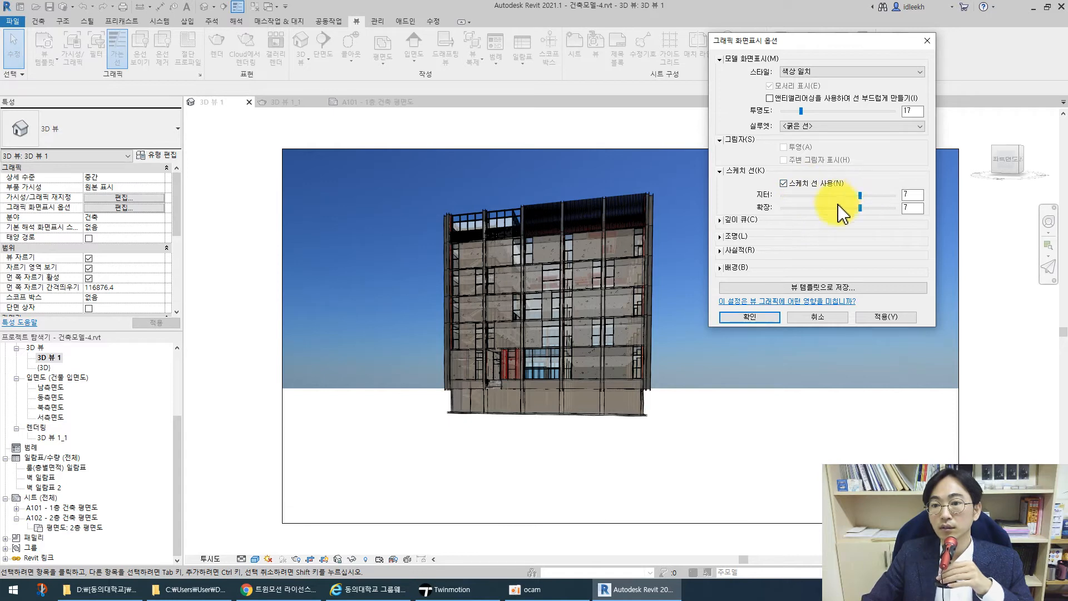
click(721, 220)
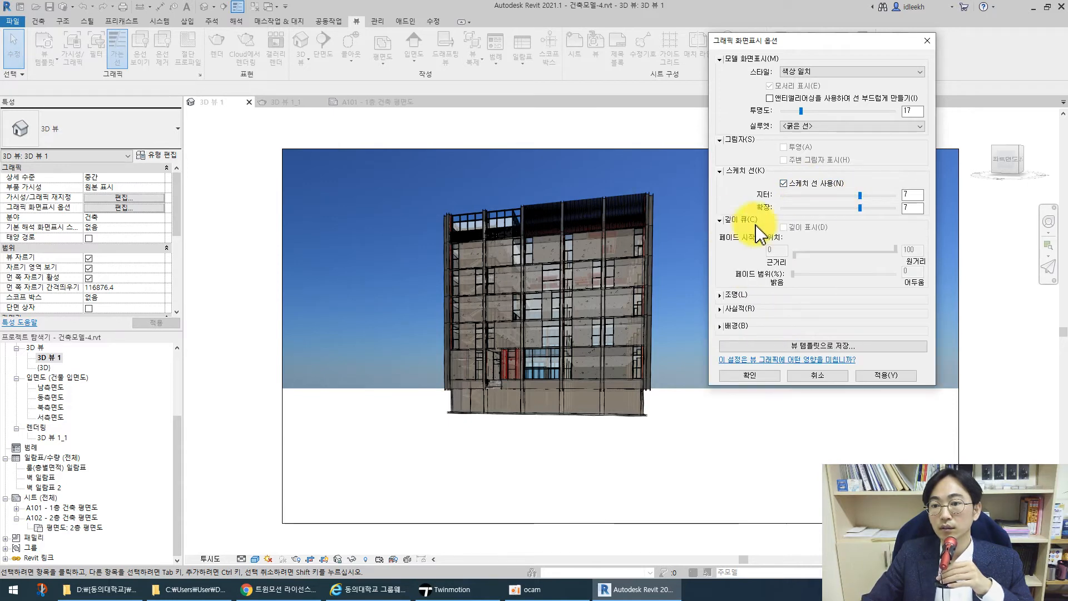
click(725, 221)
click(720, 237)
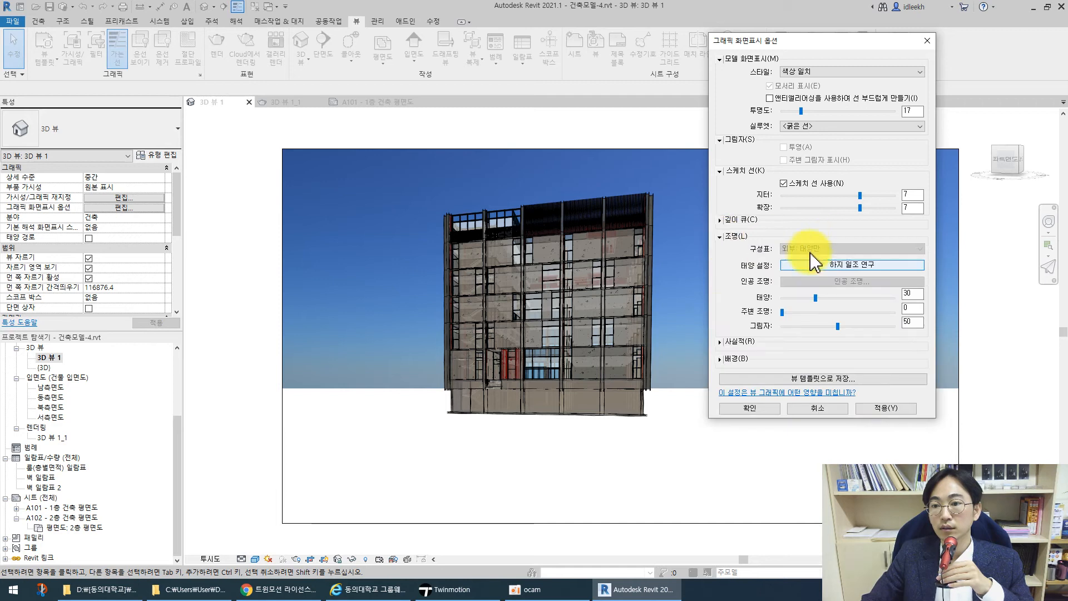
click(720, 237)
click(720, 250)
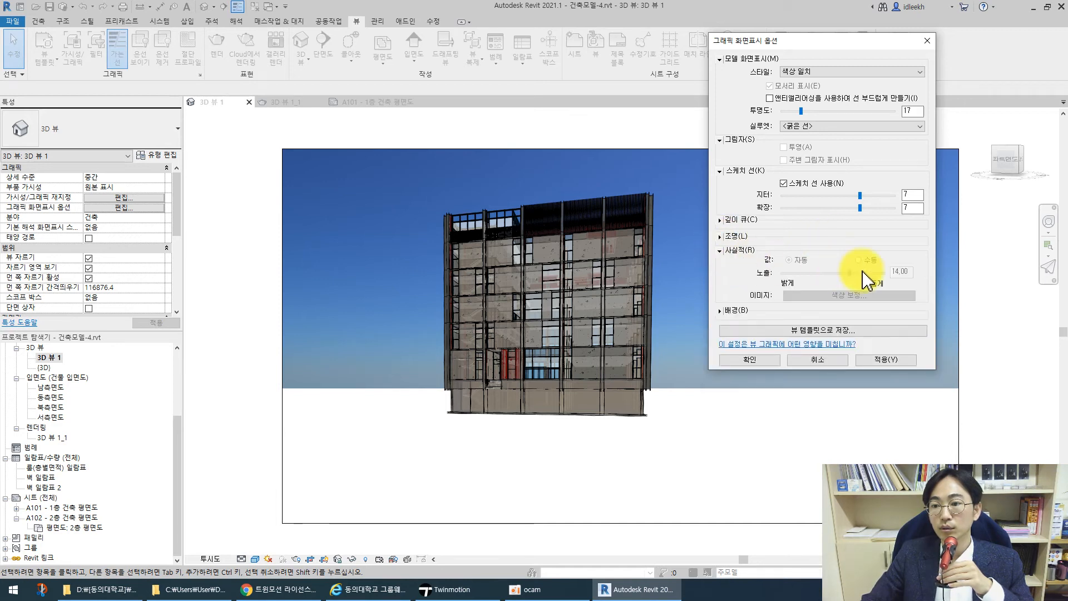
Set the view background to 없음 and accept the graphic display settings
click(721, 311)
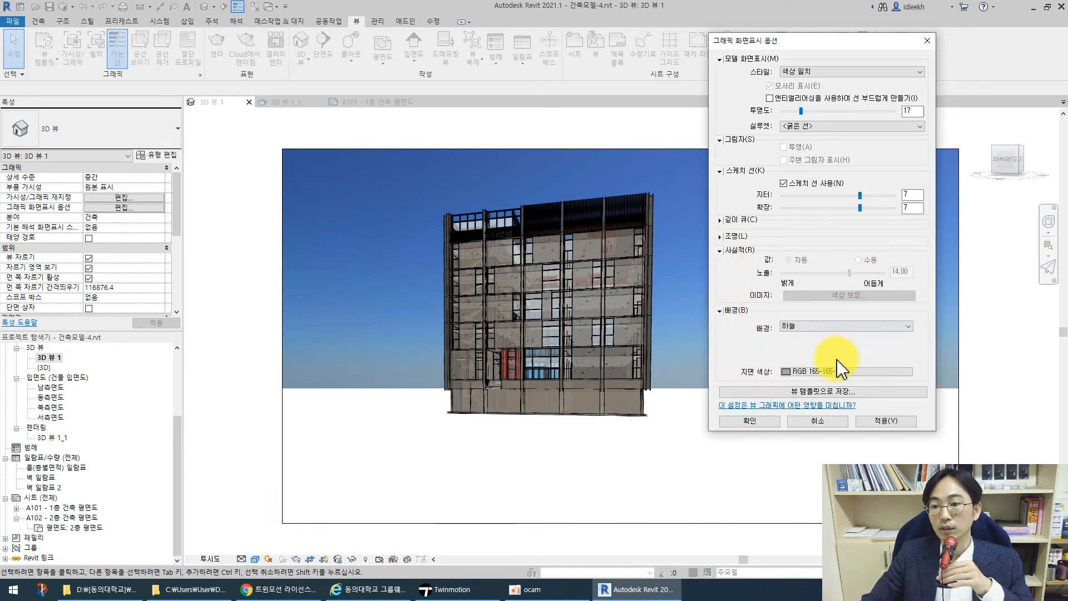
click(855, 330)
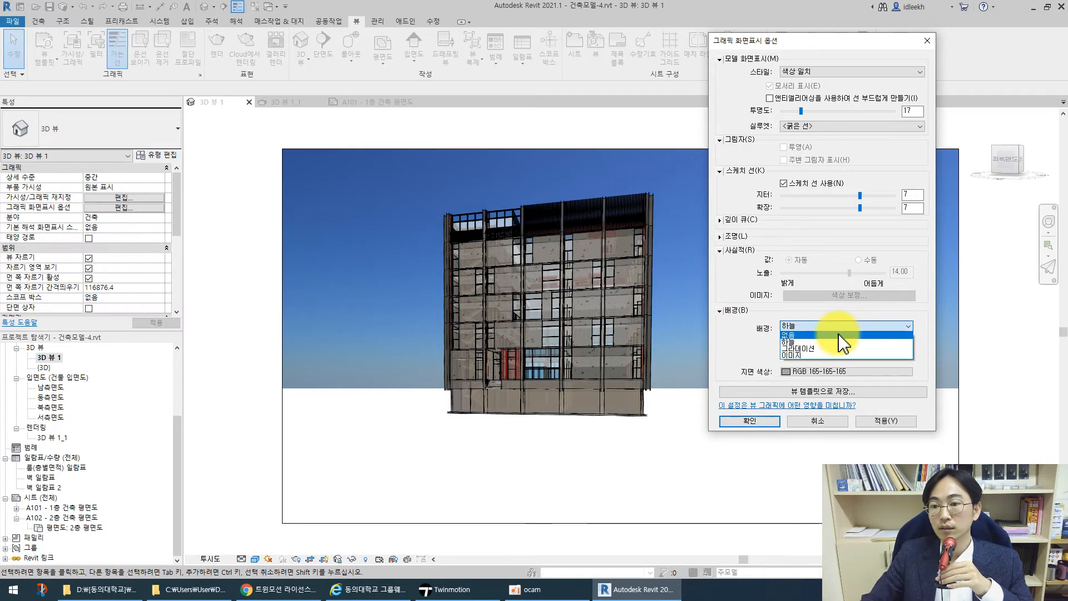
click(821, 334)
click(767, 421)
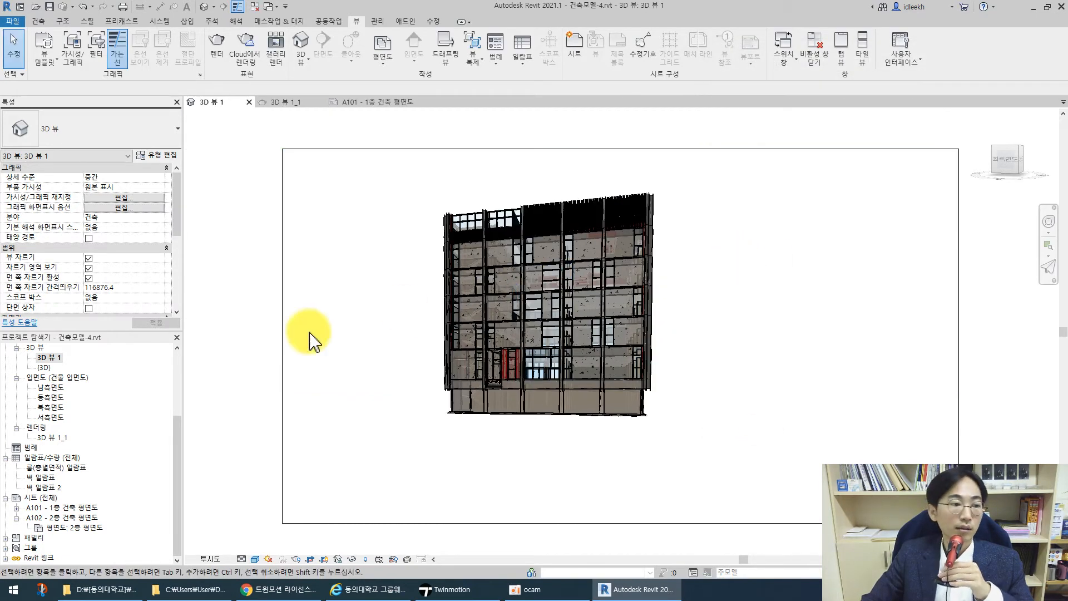
Reopen the graphic display options of 3D 뷰 1 and review the shadow, sketch line and depth cue sections
click(123, 208)
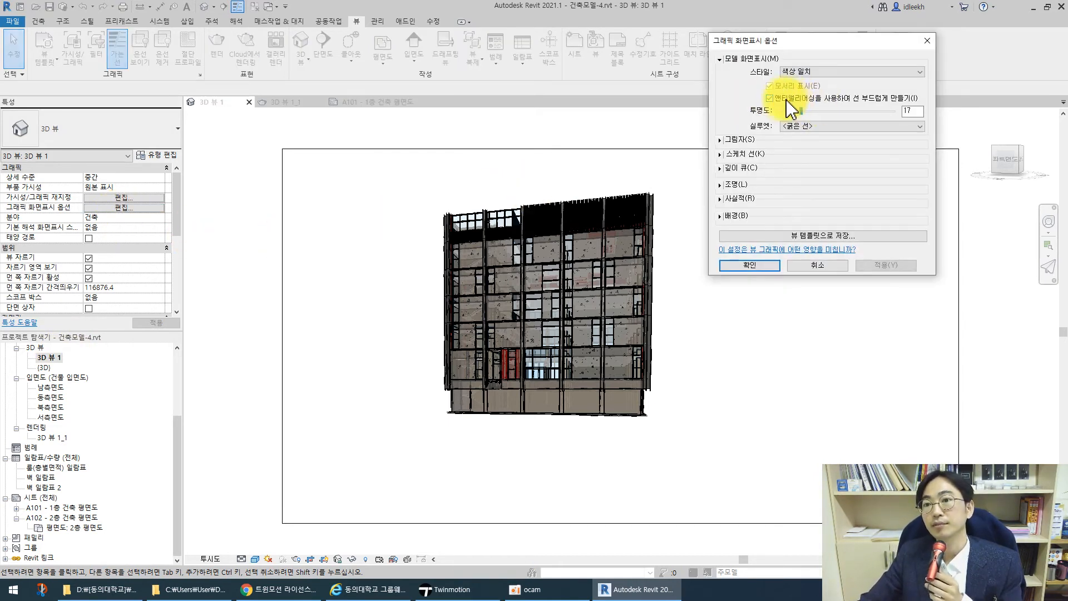
click(721, 139)
click(720, 171)
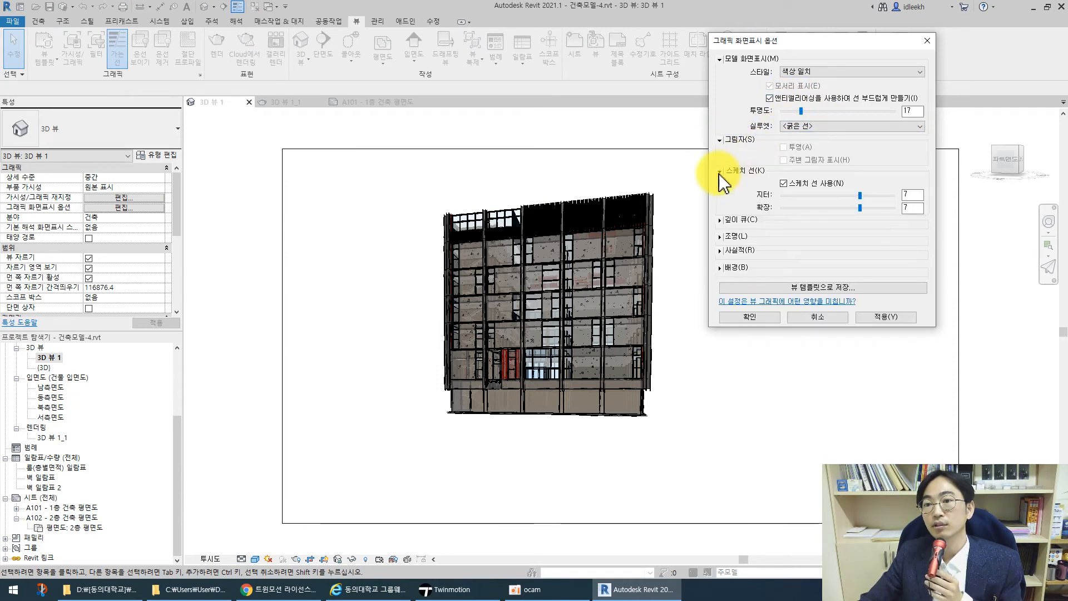
click(719, 219)
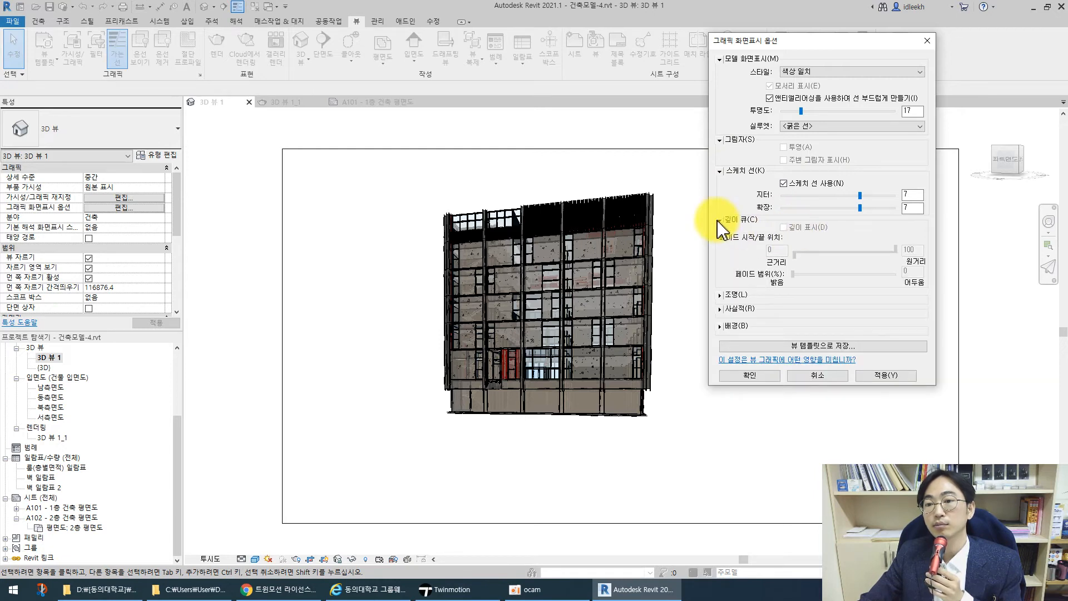
click(720, 220)
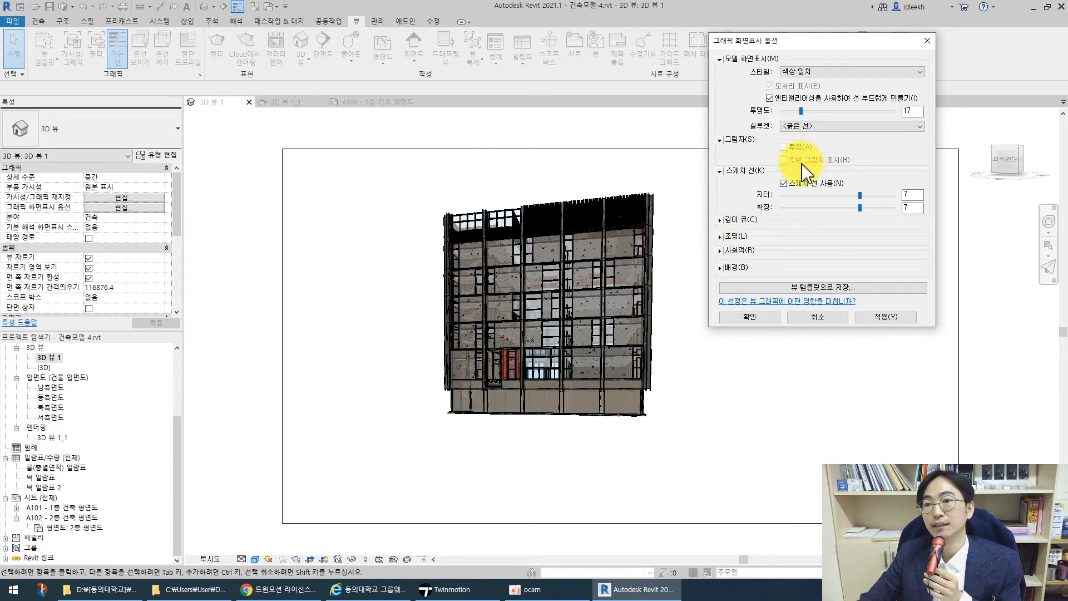
Set the model transparency to 0, accept the graphic display settings and inspect the building façade
drag(801, 110, 766, 111)
click(749, 316)
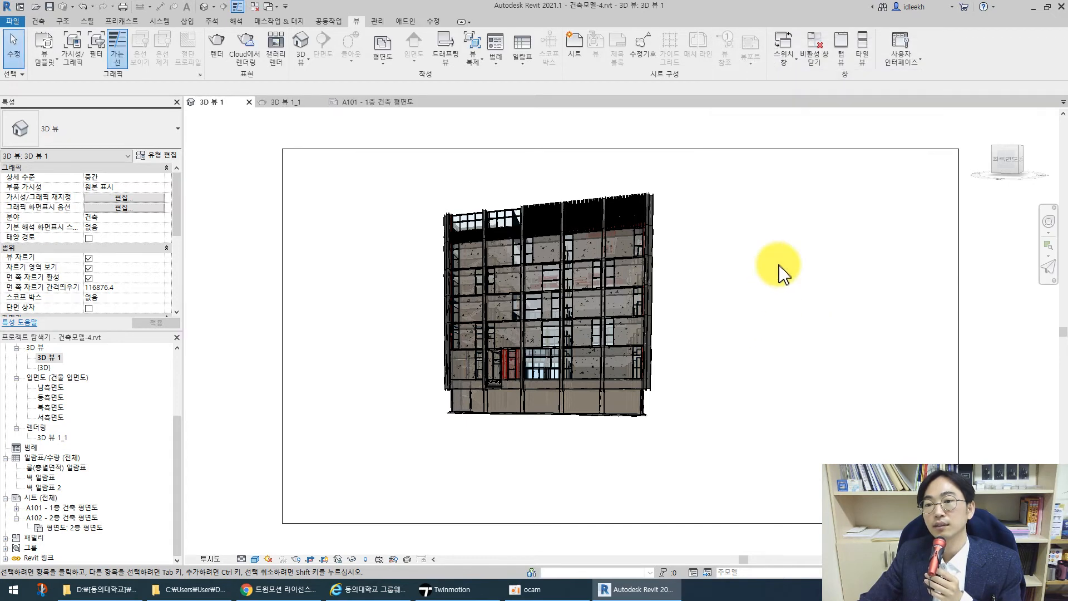
scroll(495, 310, up, 5)
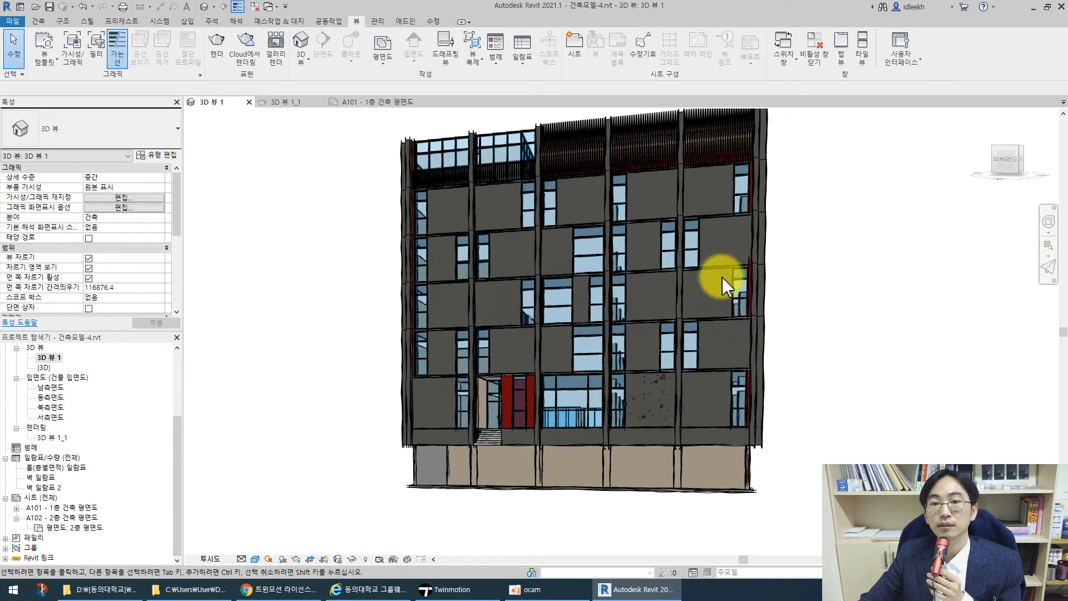
scroll(615, 322, down, 5)
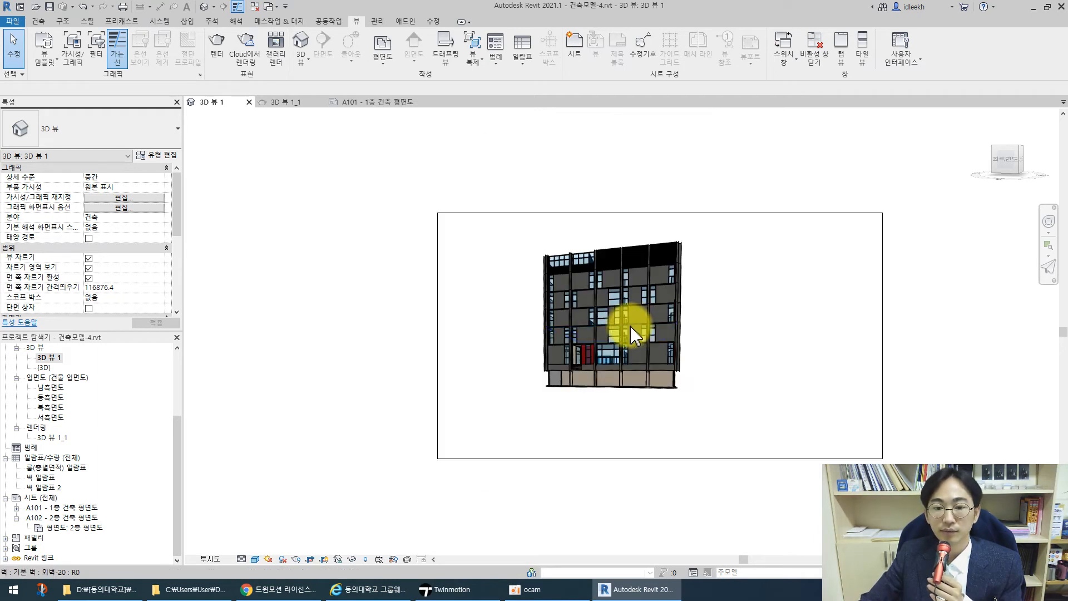
Save the graphic display options of 3D 뷰 1 as a new view template named 3d-aaa and accept the settings
click(123, 207)
click(820, 236)
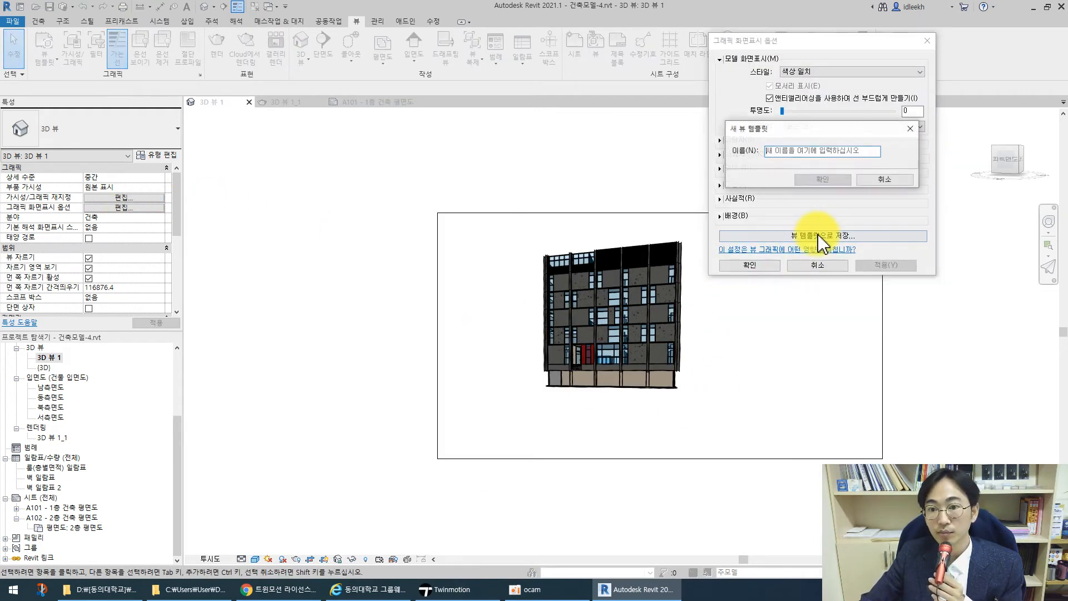
click(794, 156)
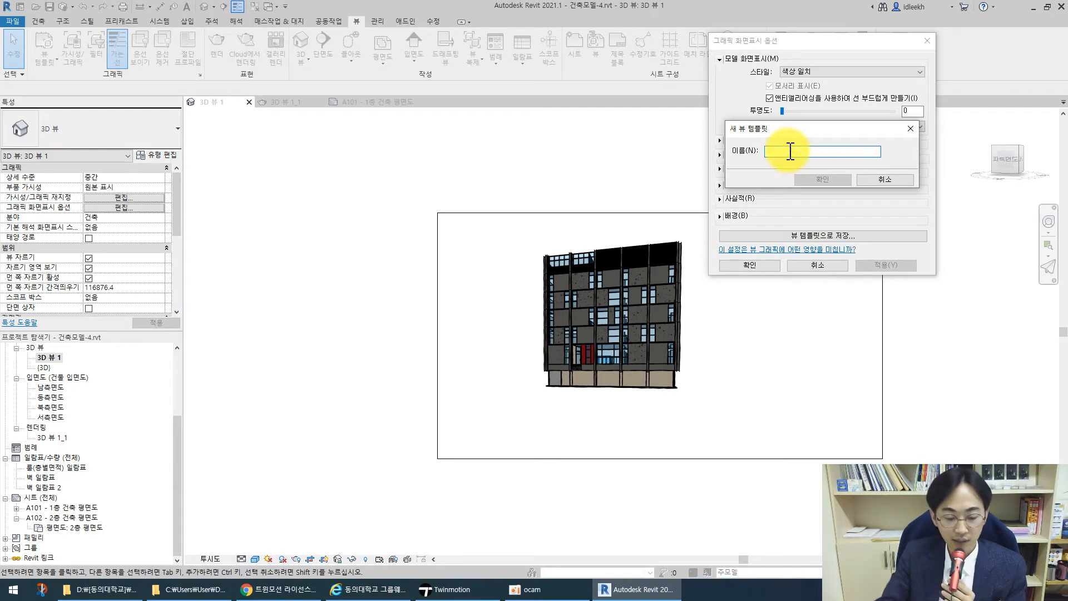
text(3d-)
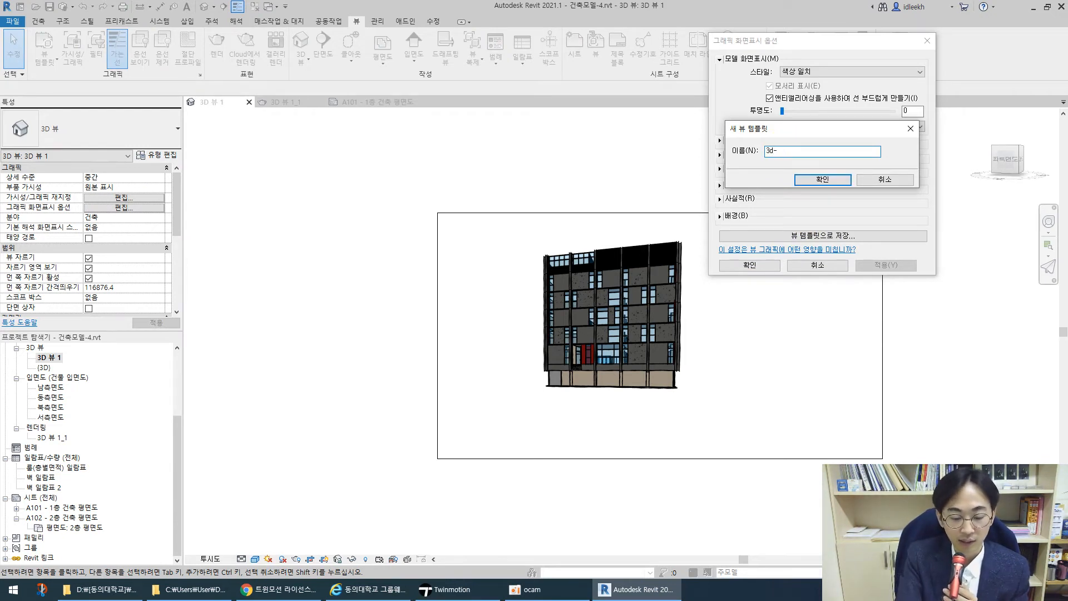
key(Return)
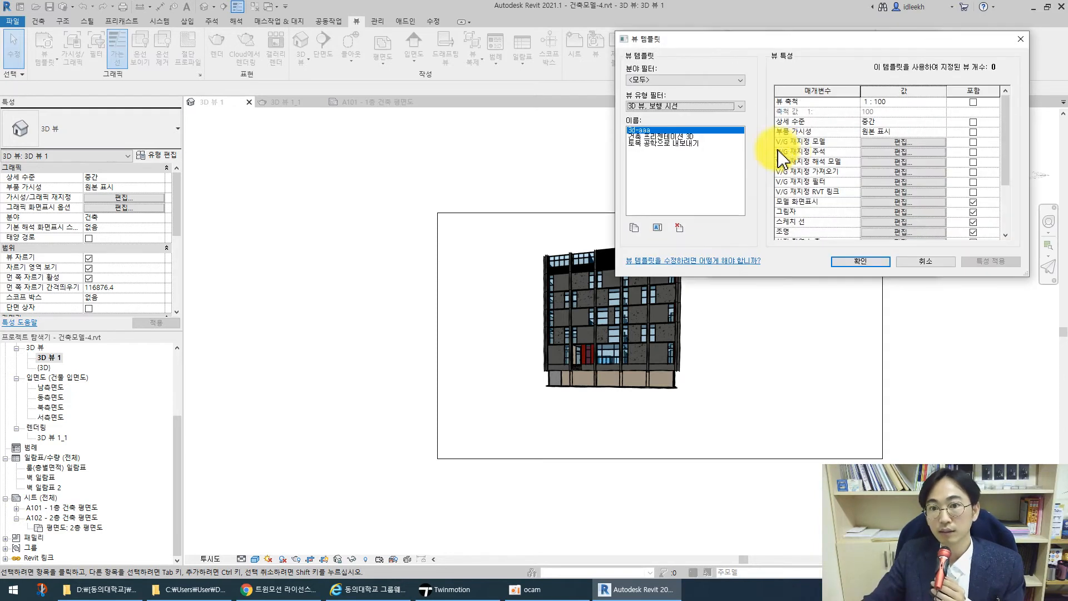
click(862, 261)
click(832, 267)
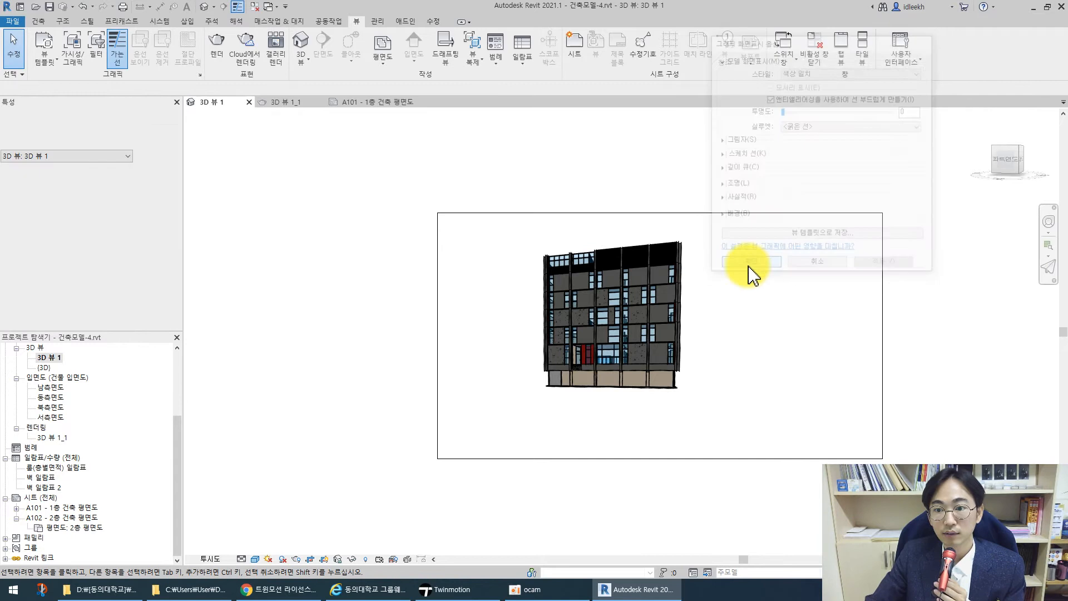
Assign the view template 3d-aaa to 3D 뷰 1
scroll(123, 231, down, 5)
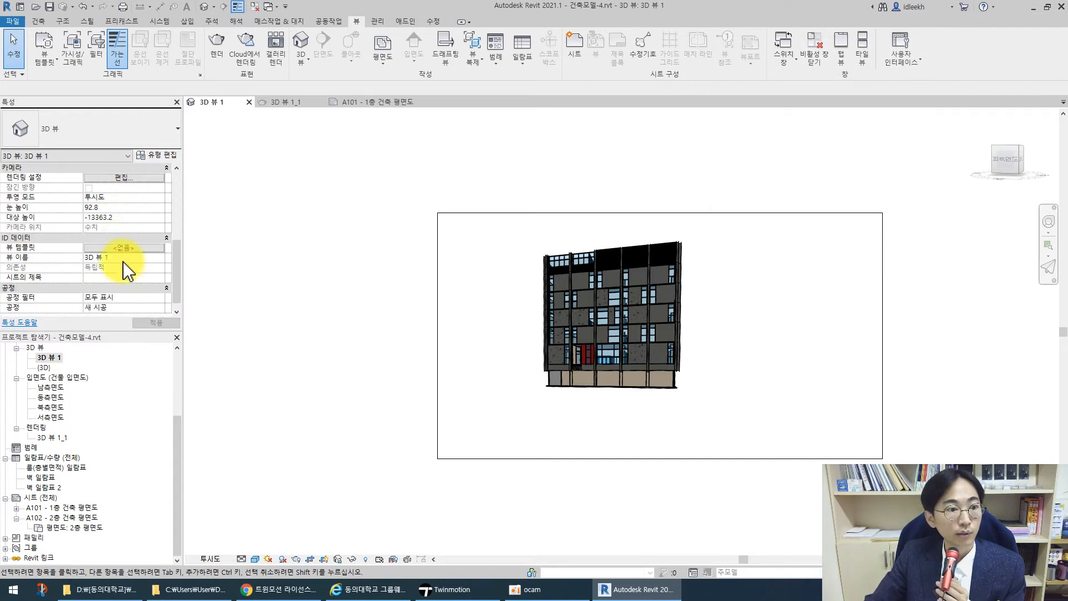
click(122, 248)
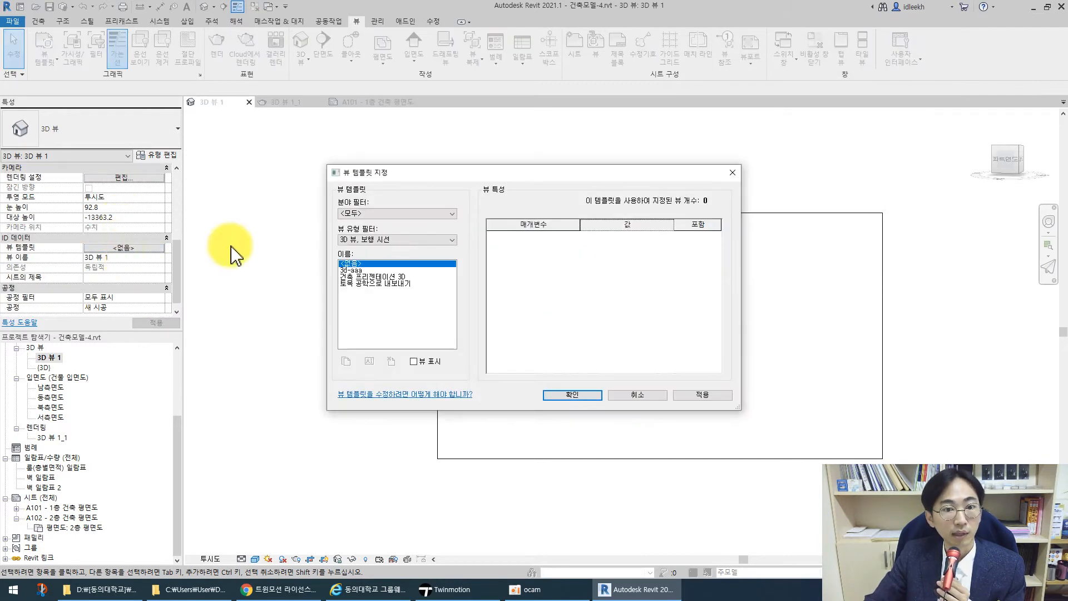
click(350, 270)
click(572, 395)
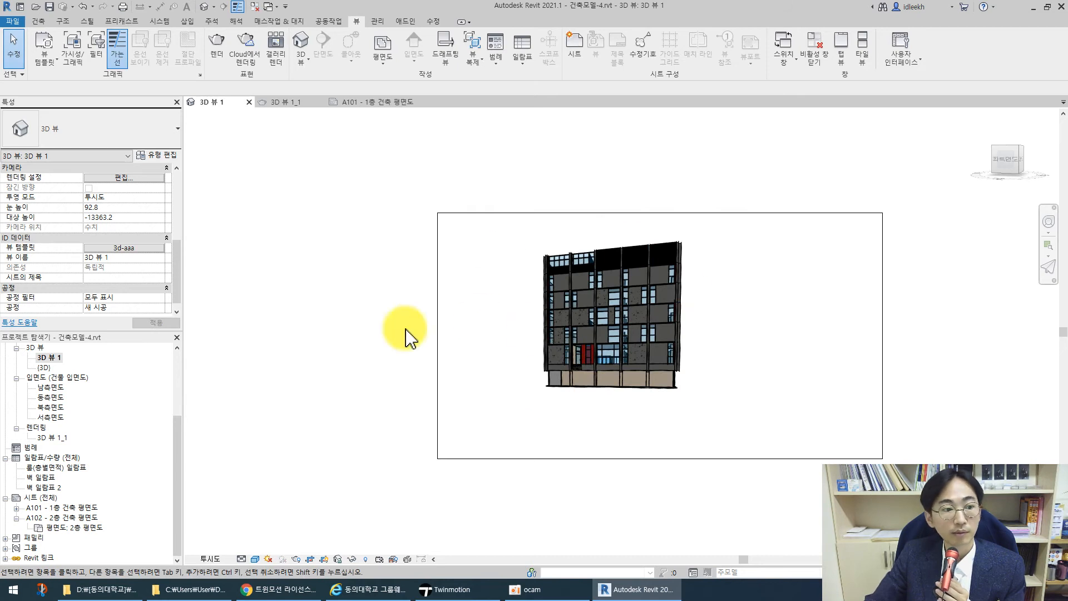
Open the {3D} view and assign the view template 3d-aaa to it
double_click(43, 367)
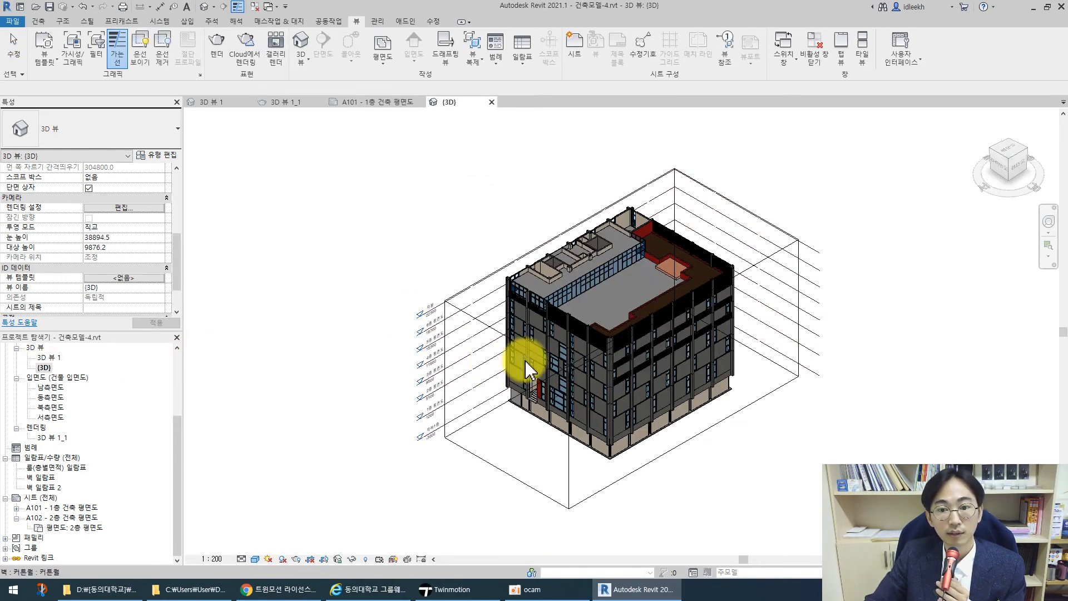
scroll(625, 392, up, 3)
scroll(665, 346, up, 2)
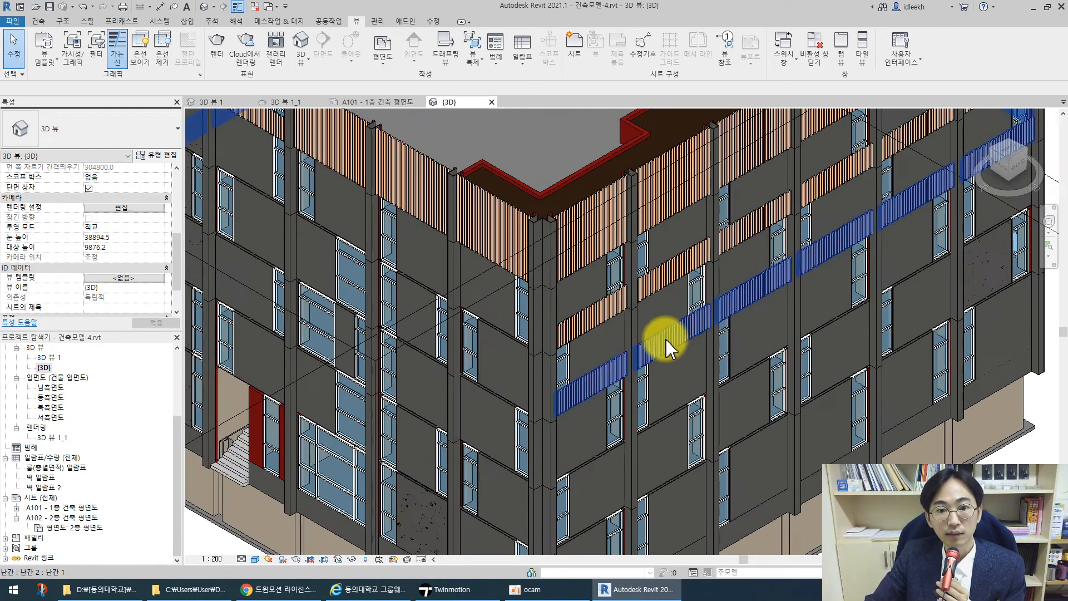
click(119, 277)
click(348, 271)
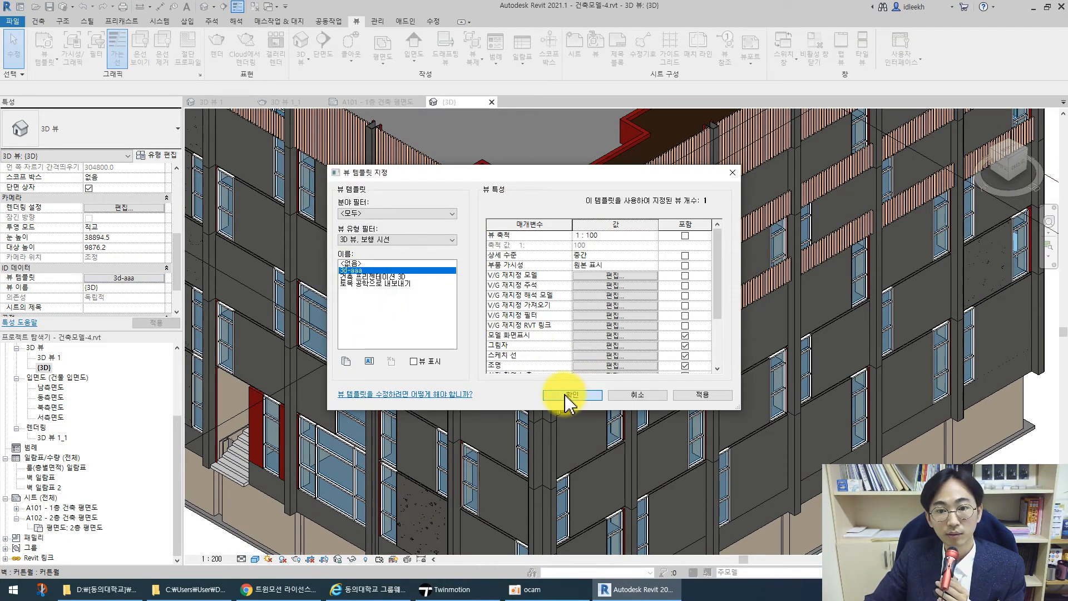
click(567, 399)
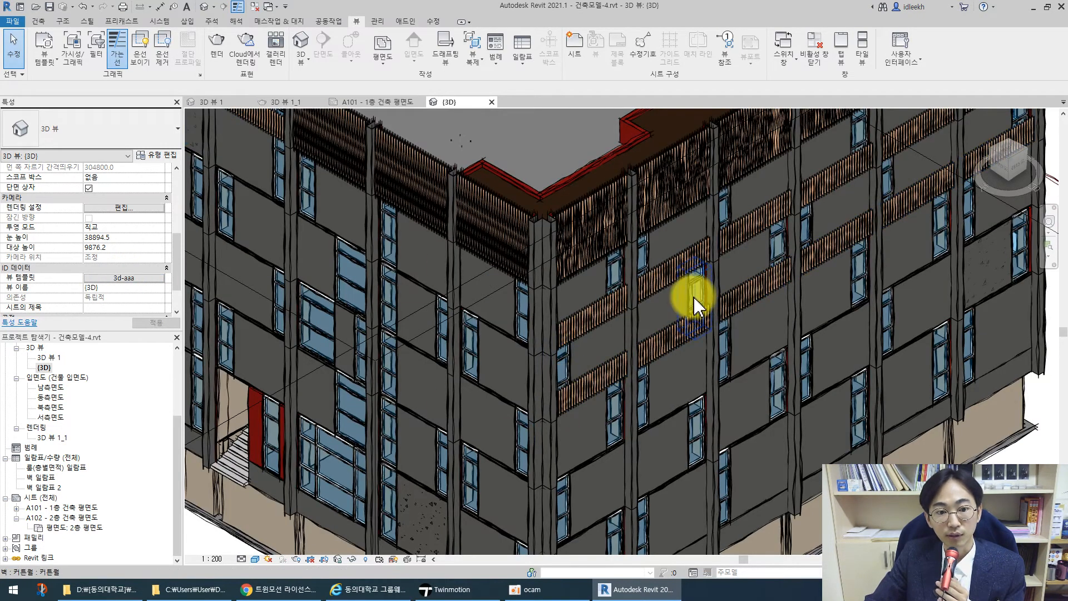
Examine the line style of the windows, columns and louvres up close and across the whole building in the {3D} view
scroll(644, 306, up, 5)
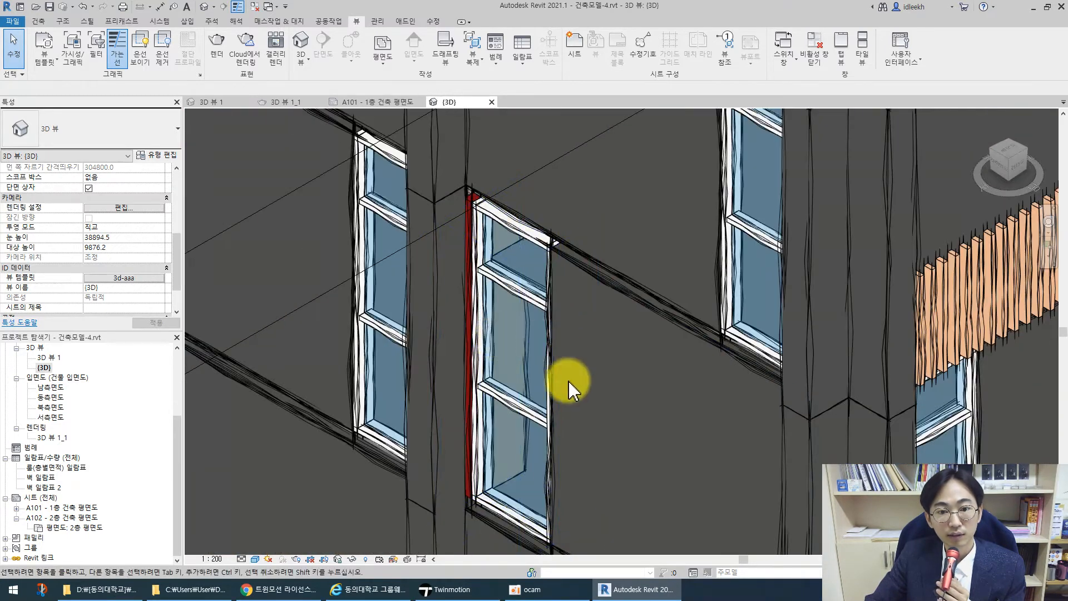
scroll(608, 301, down, 6)
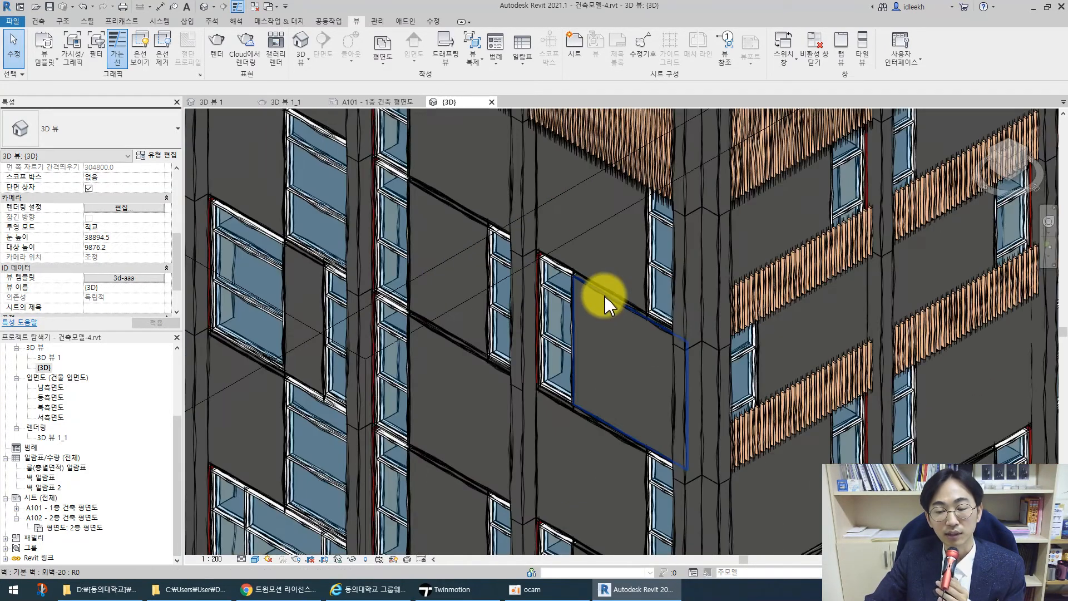
scroll(649, 305, up, 6)
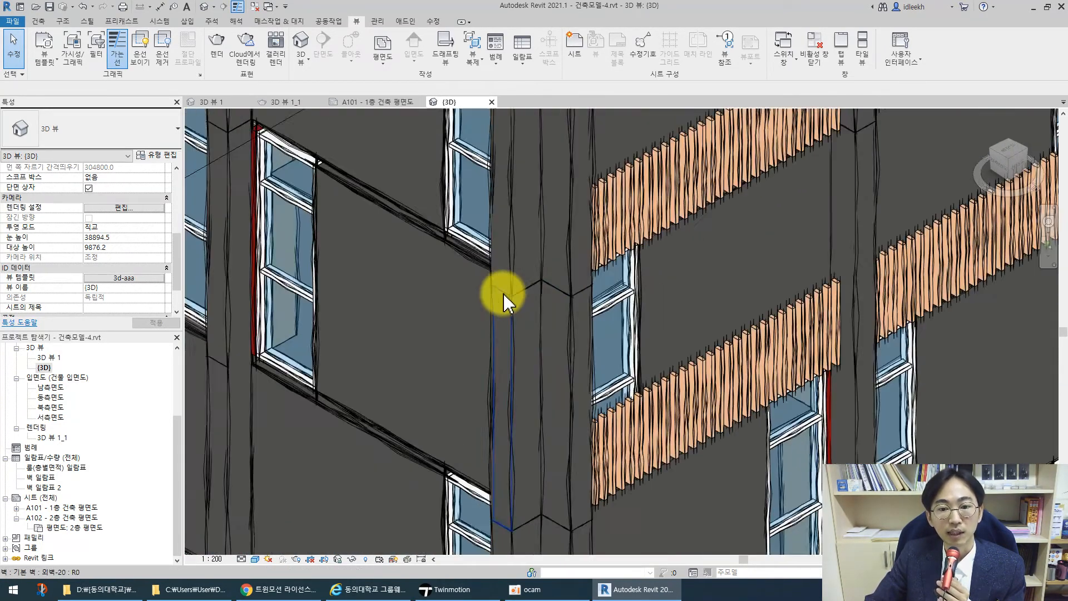
scroll(510, 287, up, 3)
scroll(600, 301, down, 8)
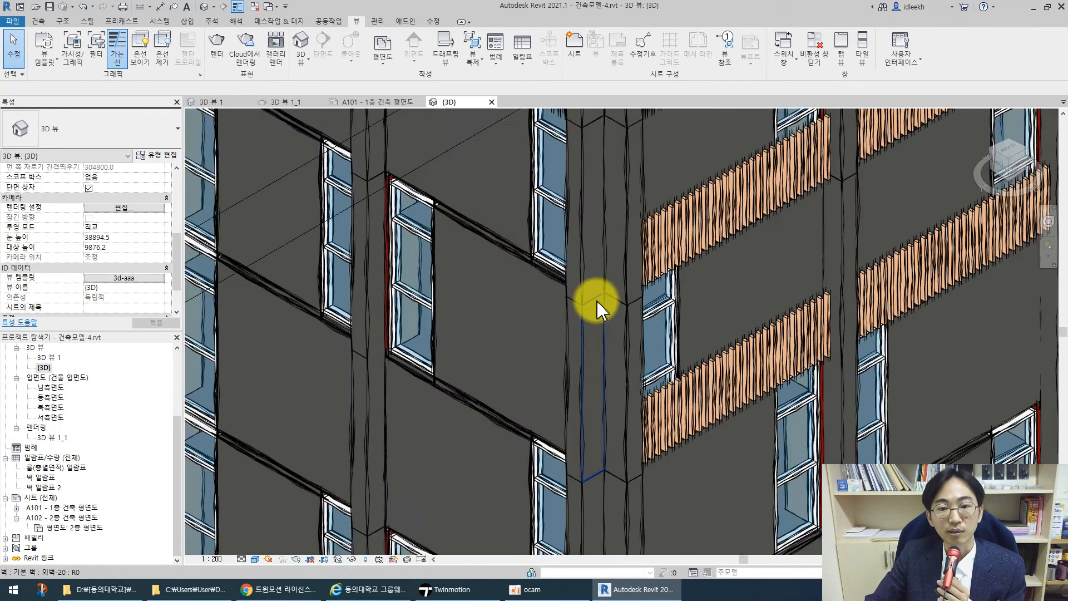
scroll(600, 295, up, 4)
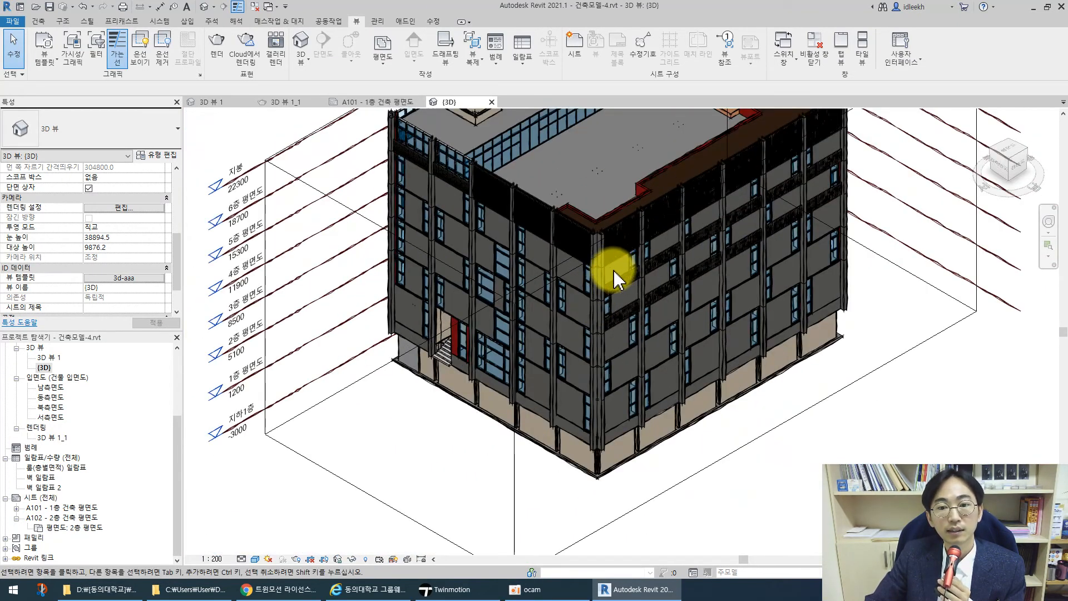
scroll(534, 331, down, 2)
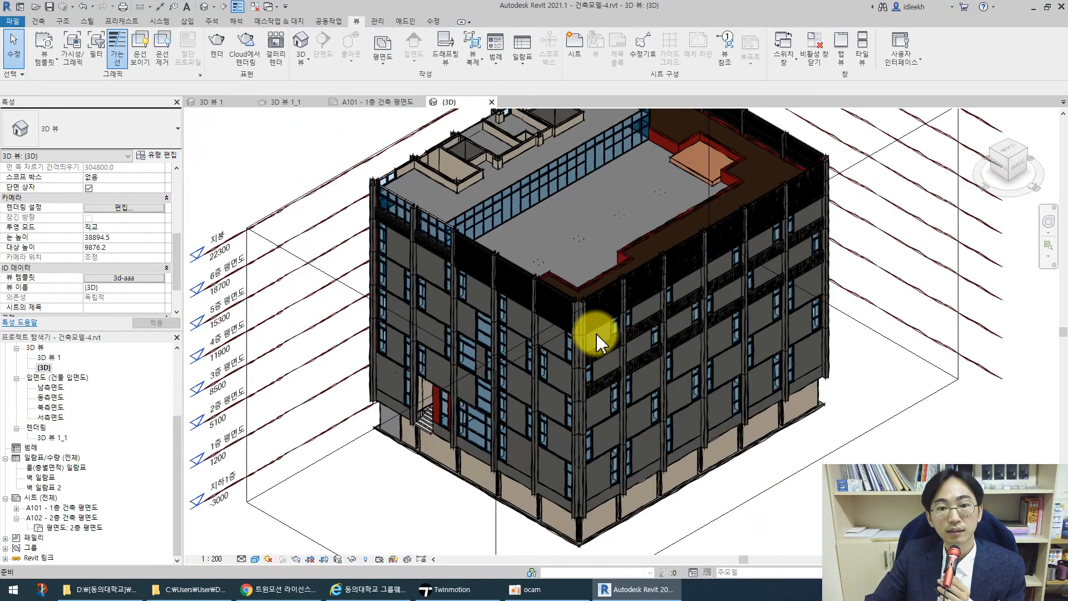
Set the view template of the {3D} view to <없음> and check the façade lines up close
click(128, 278)
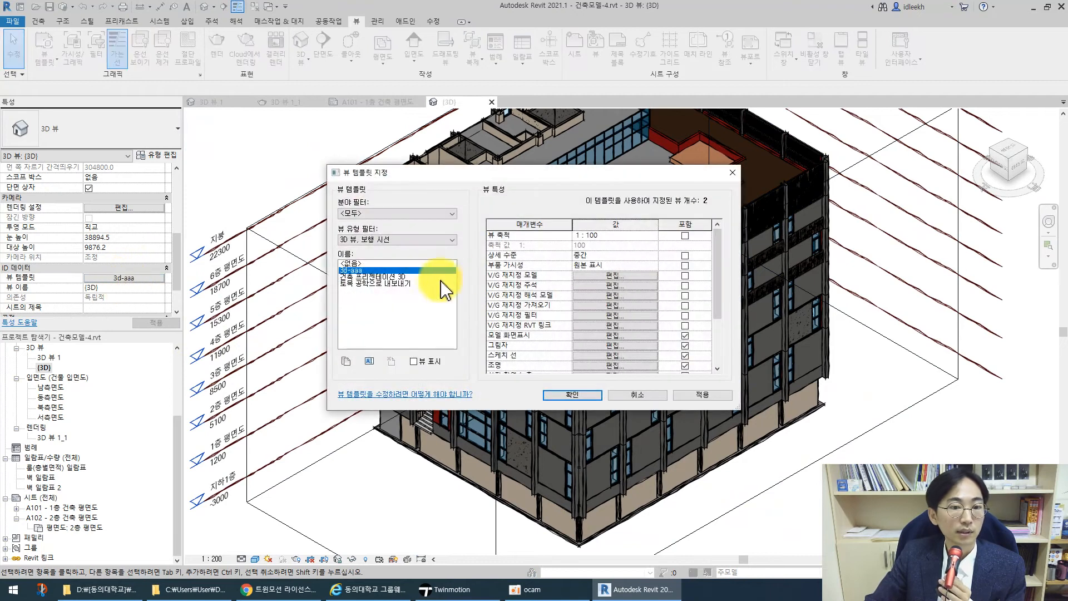
click(353, 263)
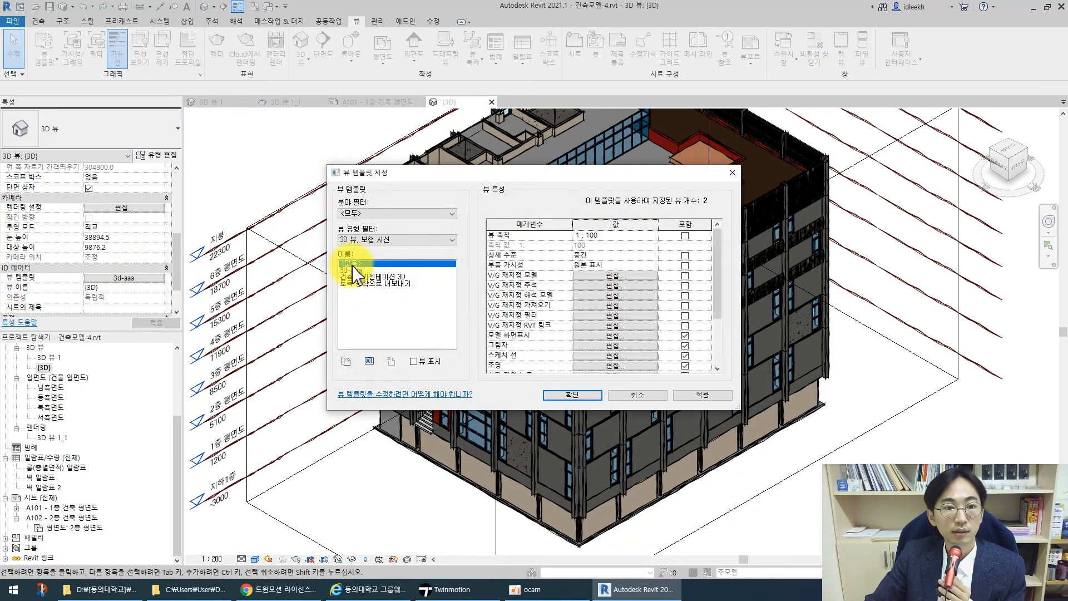
click(587, 394)
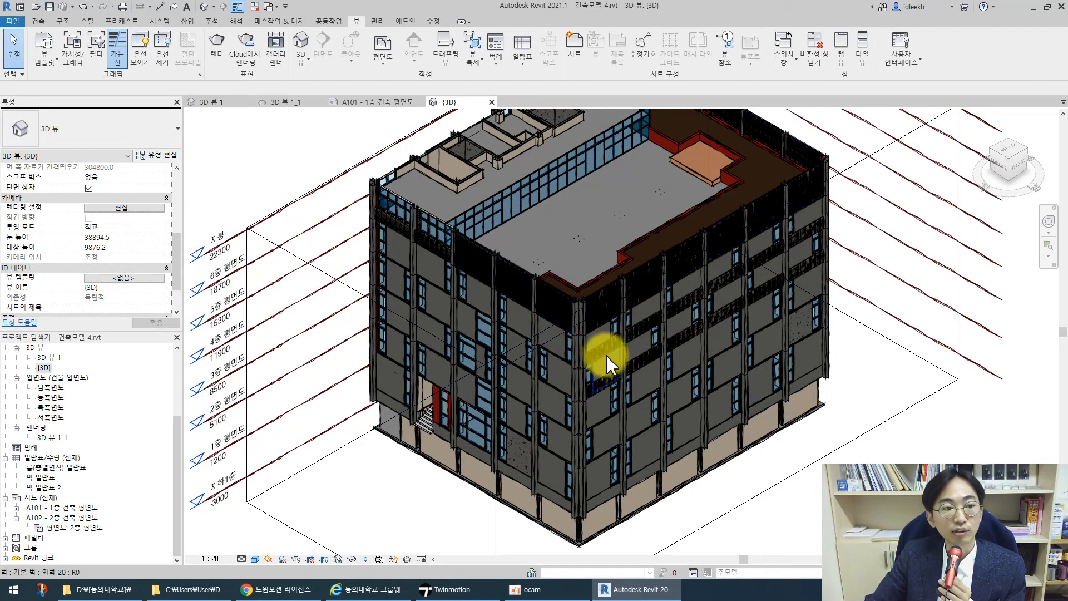
scroll(584, 356, up, 6)
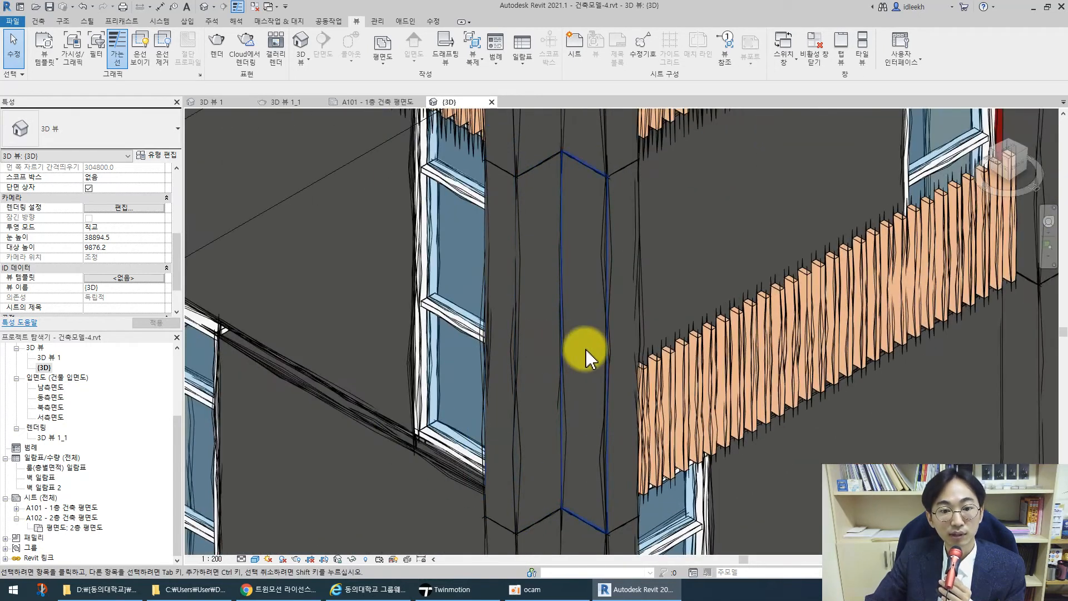
Filter the view templates by the 건축 discipline and assign 건축 프리젠테이션 3D to the {3D} view
click(117, 277)
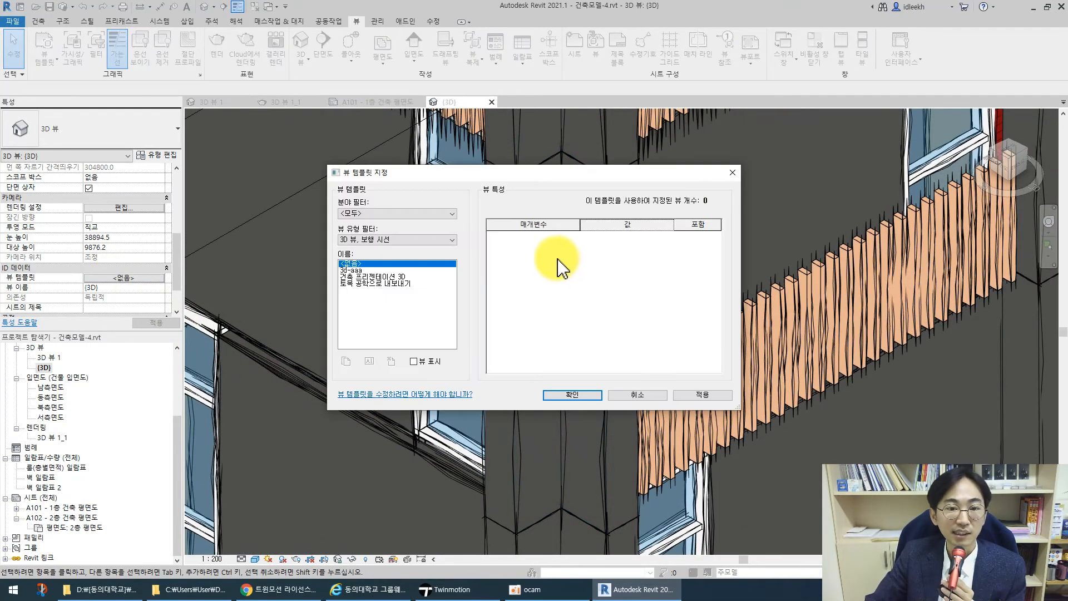
click(381, 215)
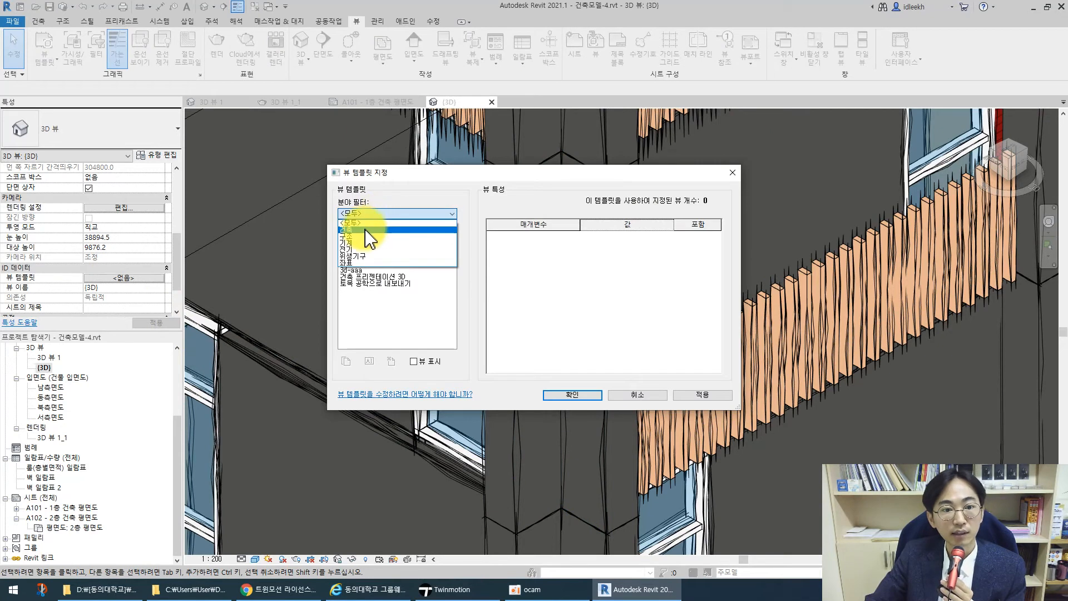
click(367, 229)
click(397, 241)
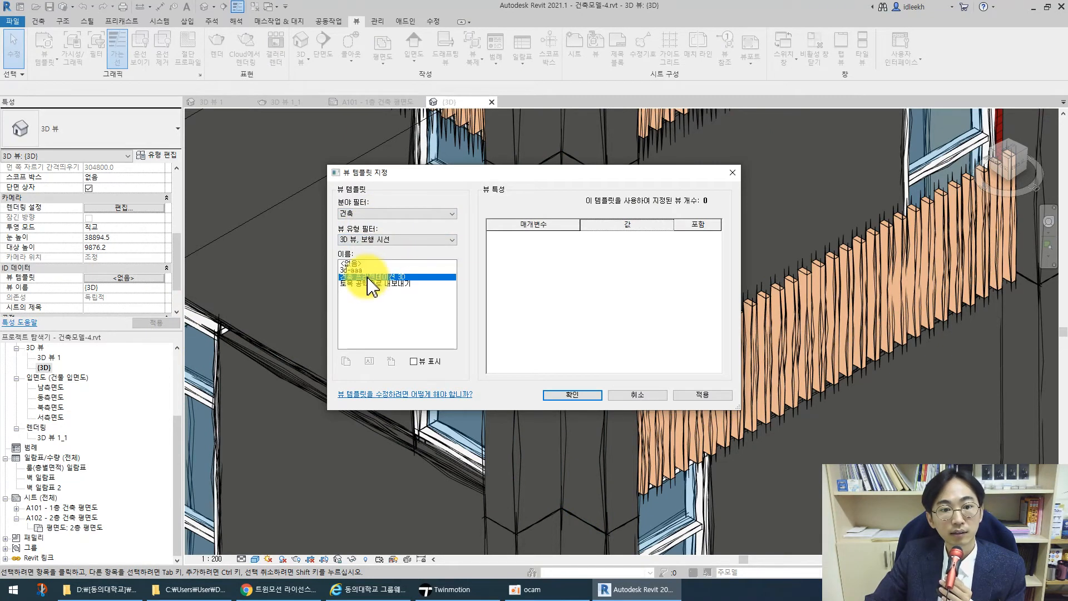
click(573, 394)
scroll(534, 360, down, 5)
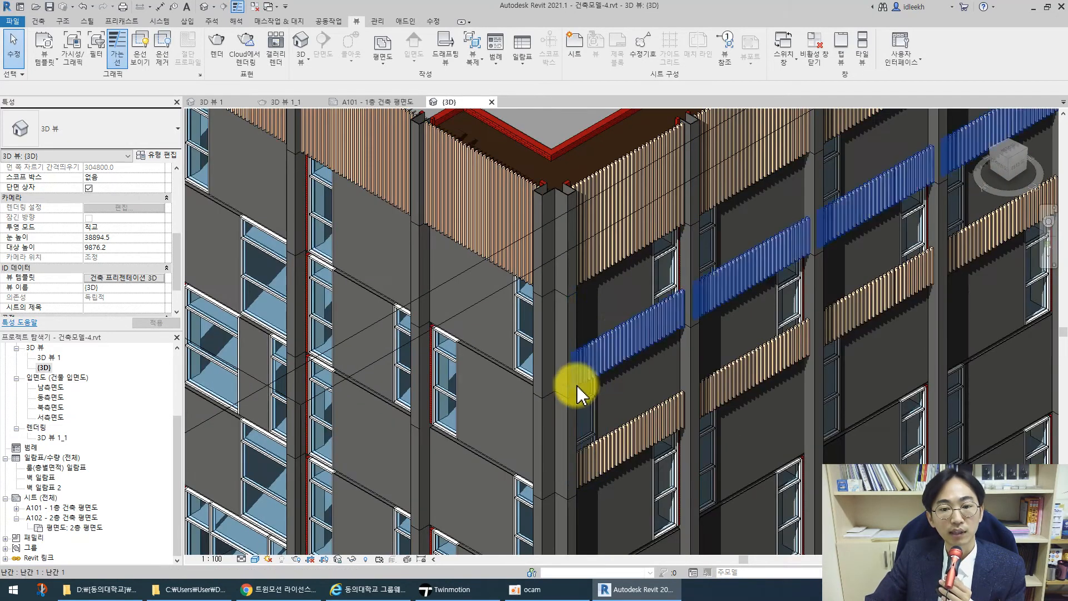
Set the view template of the {3D} view back to <없음> and inspect the façade lines close up and across the whole building
click(104, 280)
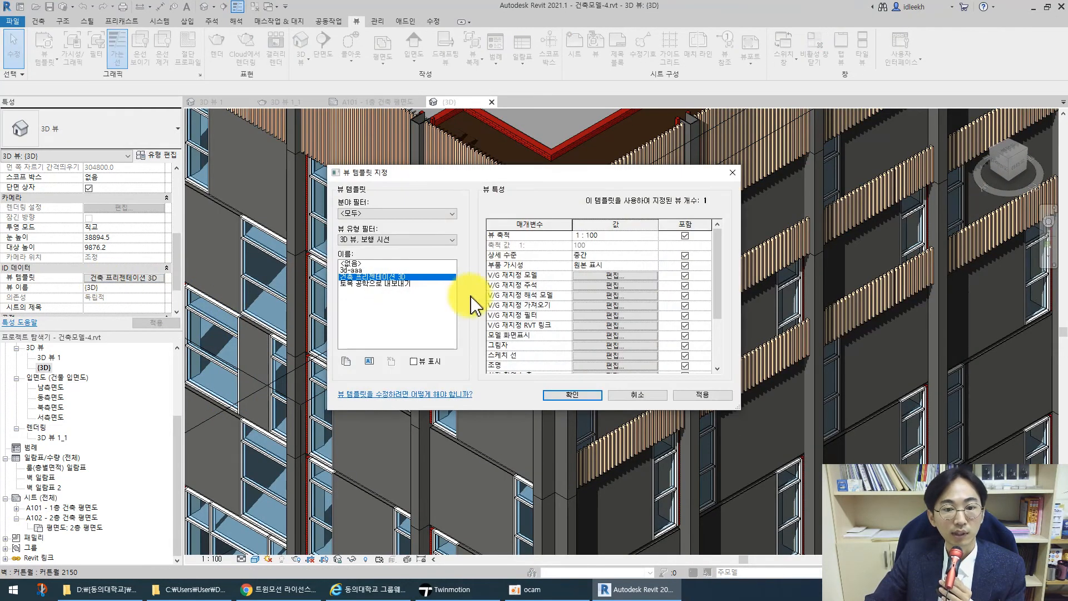
click(352, 263)
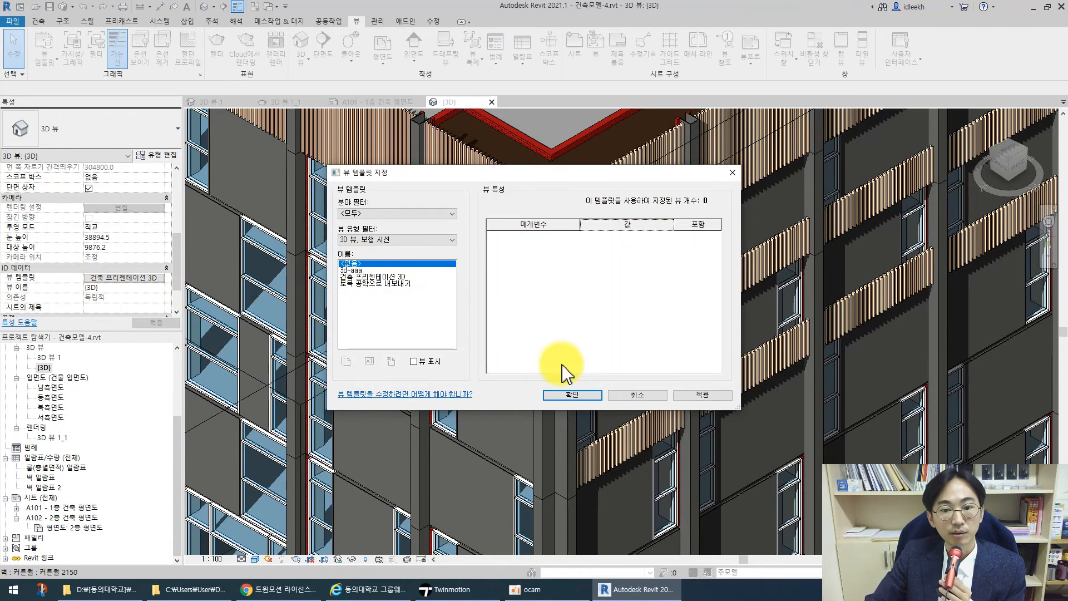
click(580, 395)
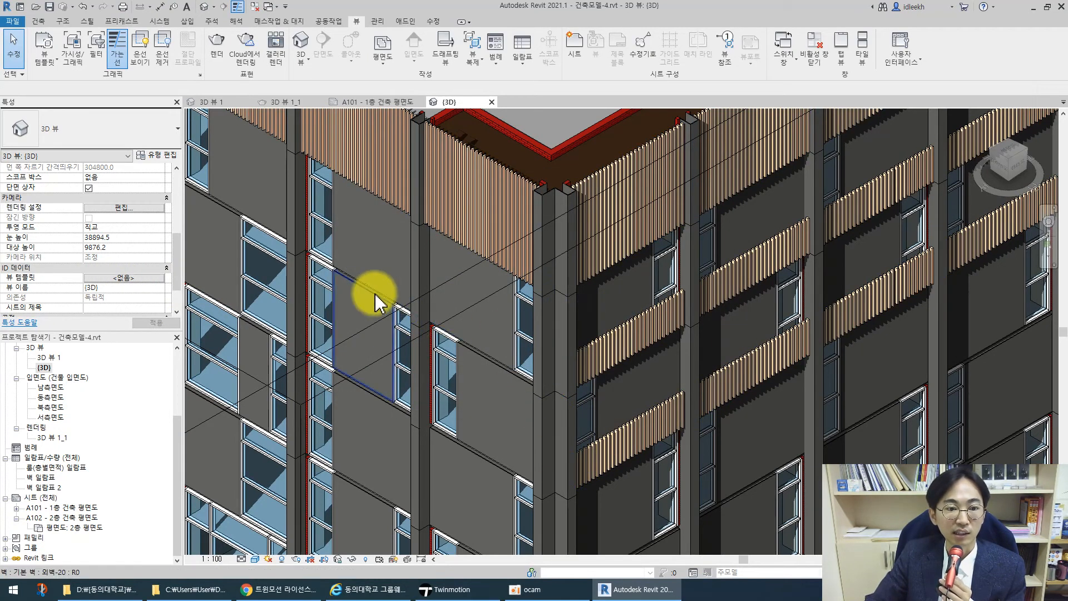
scroll(523, 300, down, 5)
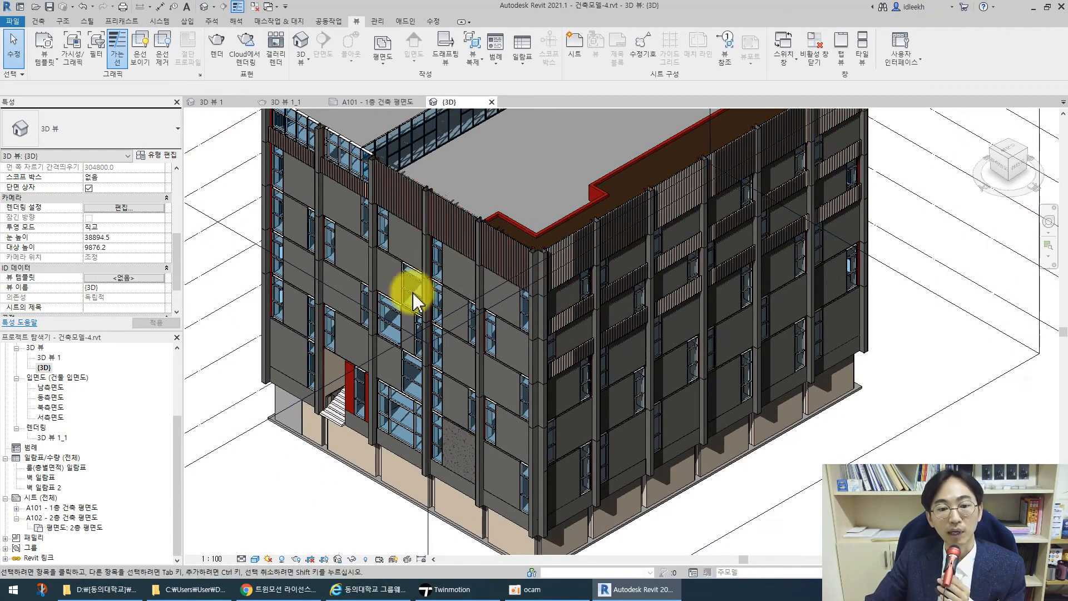
scroll(492, 476, up, 4)
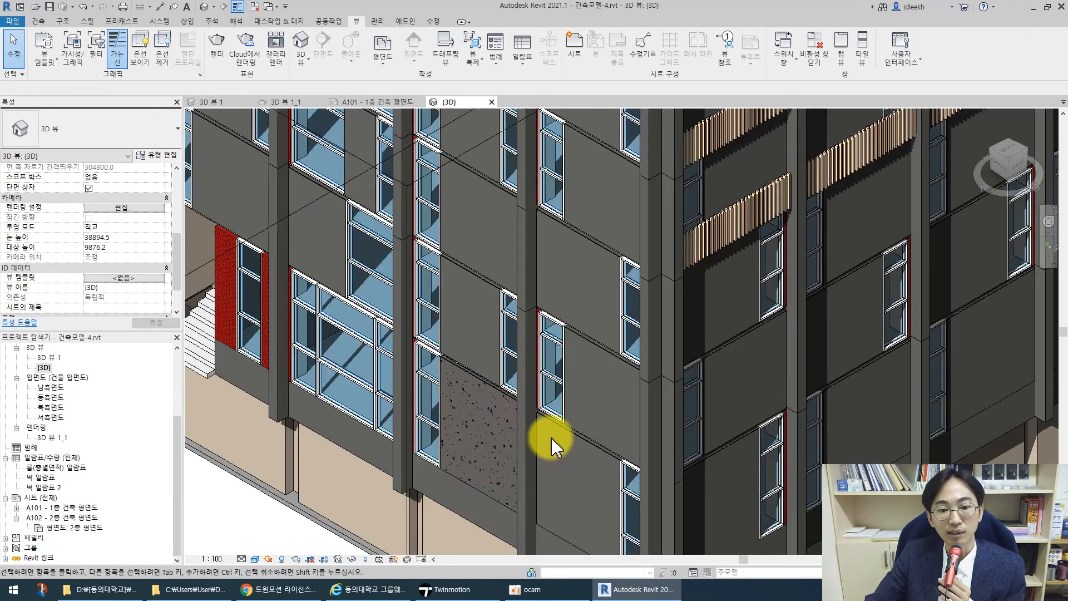
scroll(548, 364, down, 5)
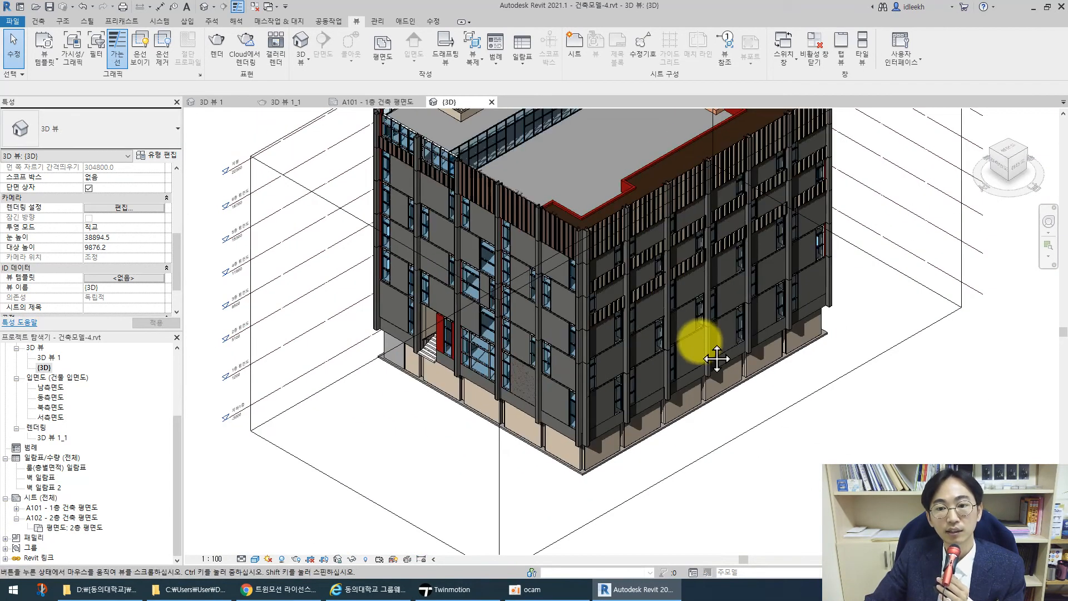
shift+middle_drag(697, 346, 624, 429)
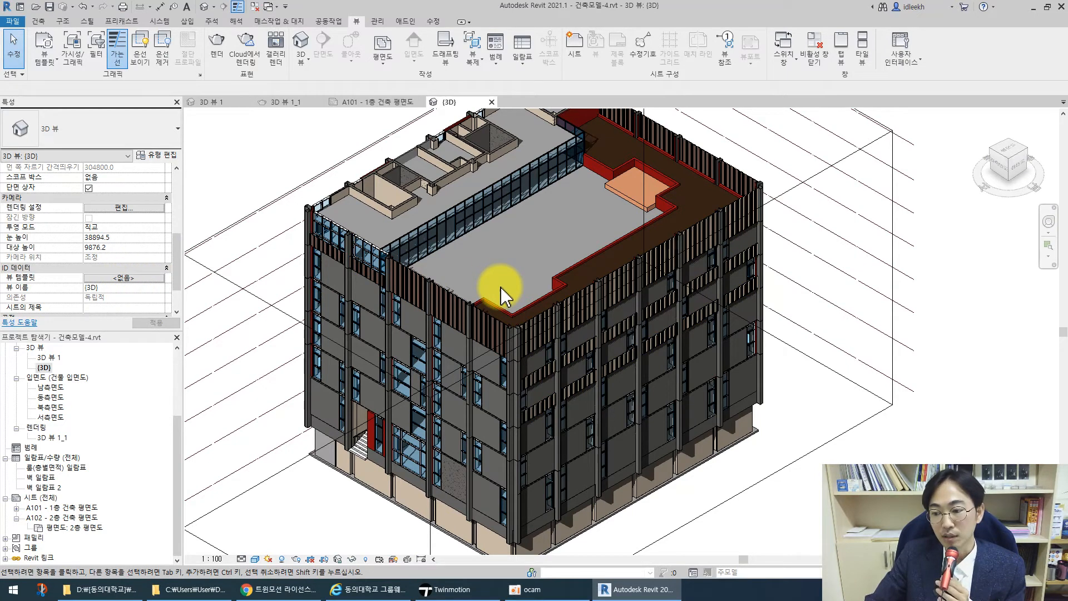
scroll(502, 282, down, 2)
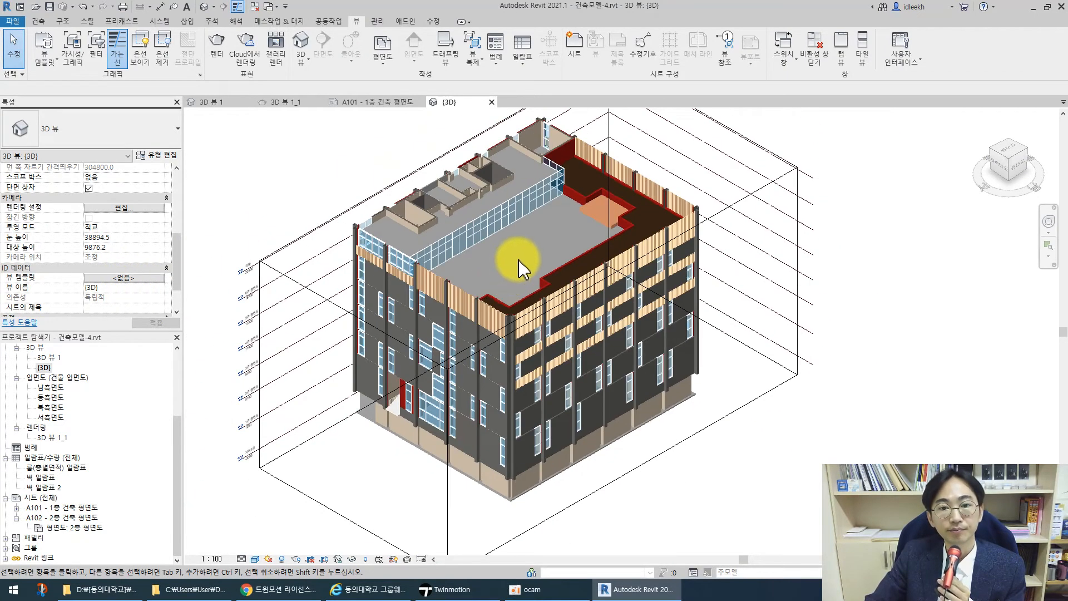
middle_drag(520, 267, 449, 305)
middle_drag(572, 441, 594, 377)
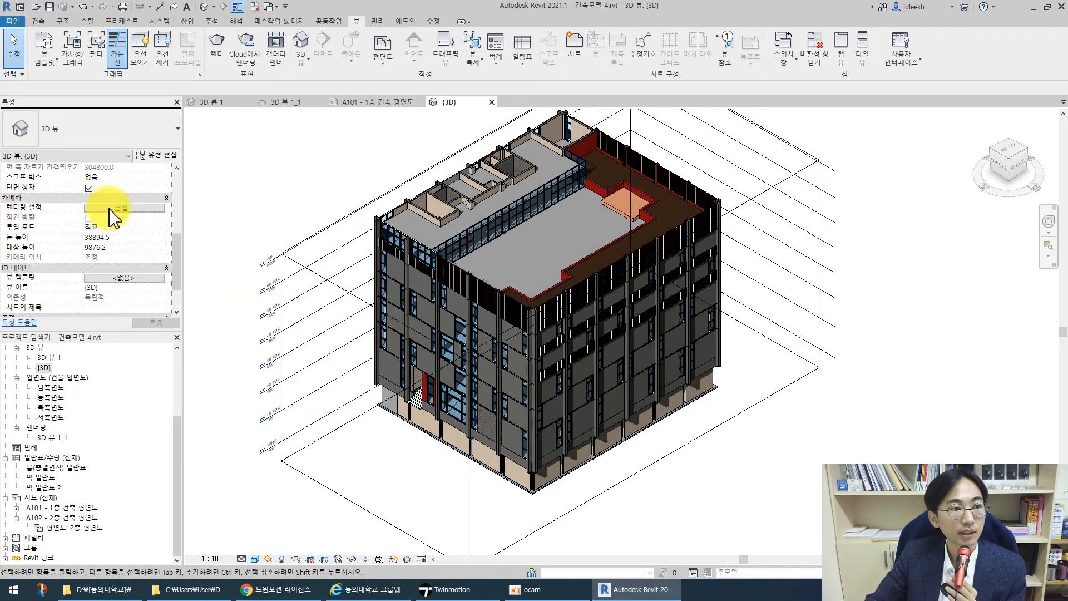
Review the {3D} view's rendering settings, including quality, lighting, background and exposure control
click(124, 208)
click(546, 216)
click(548, 216)
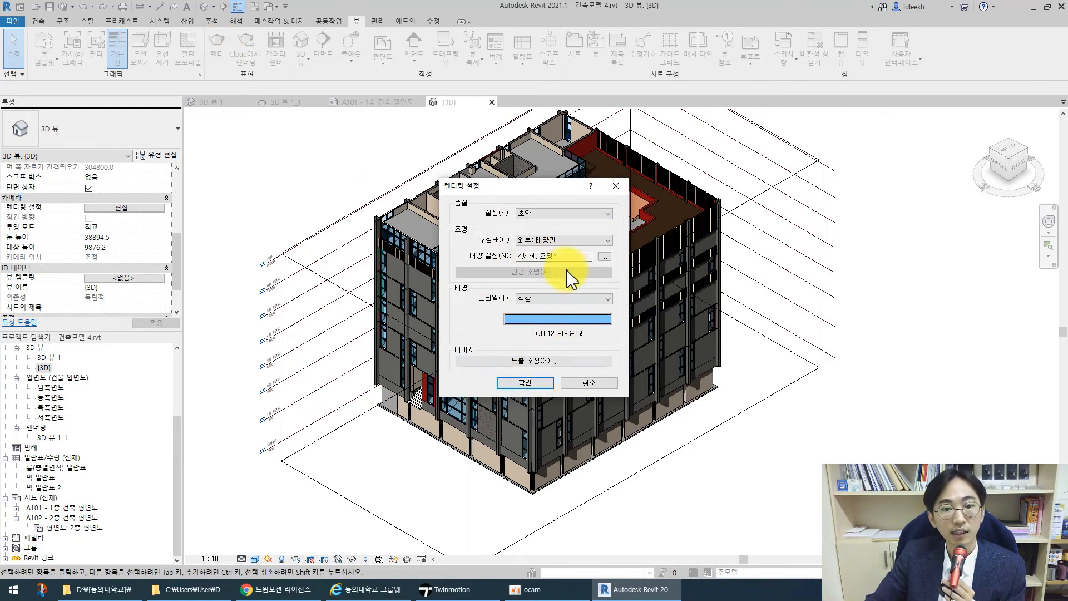
click(524, 363)
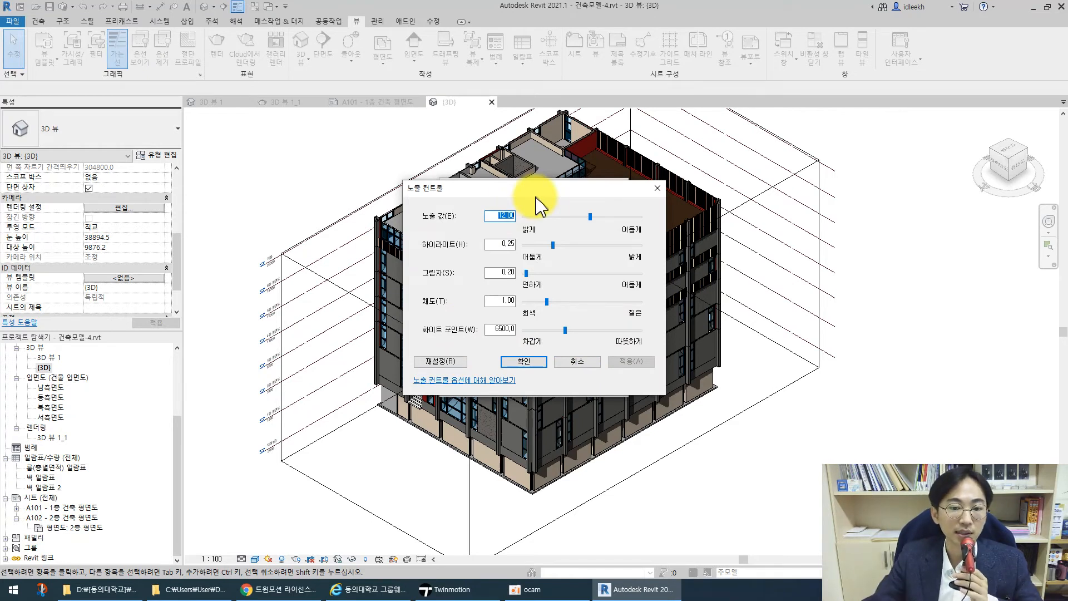
click(523, 361)
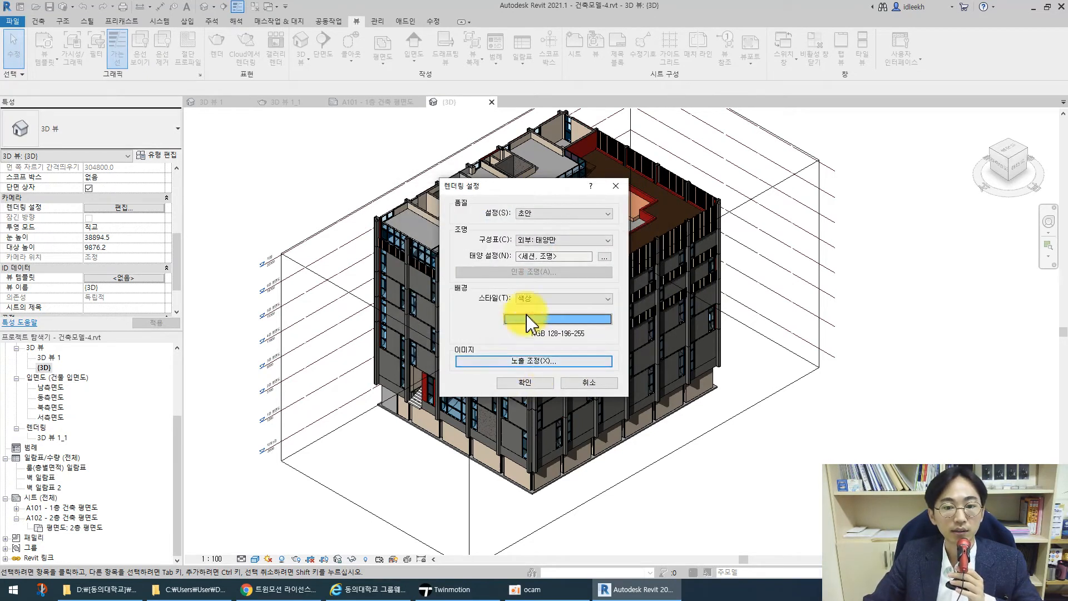
click(537, 384)
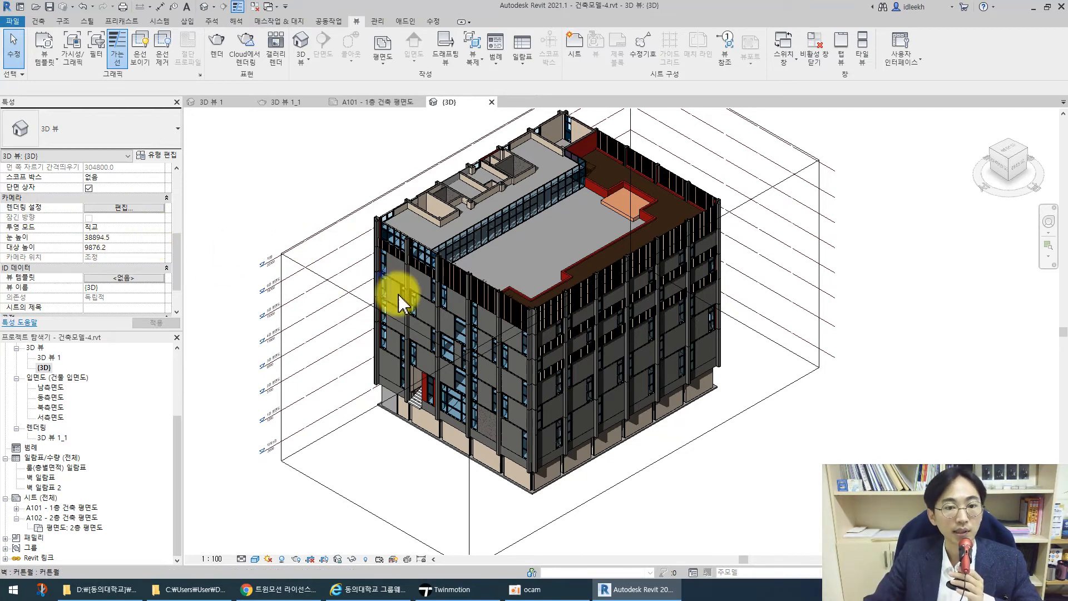
Turn the {3D} view to face the building, select the camera frame in 3D 뷰 1, and tile the open views with sheet A101 active
click(1020, 170)
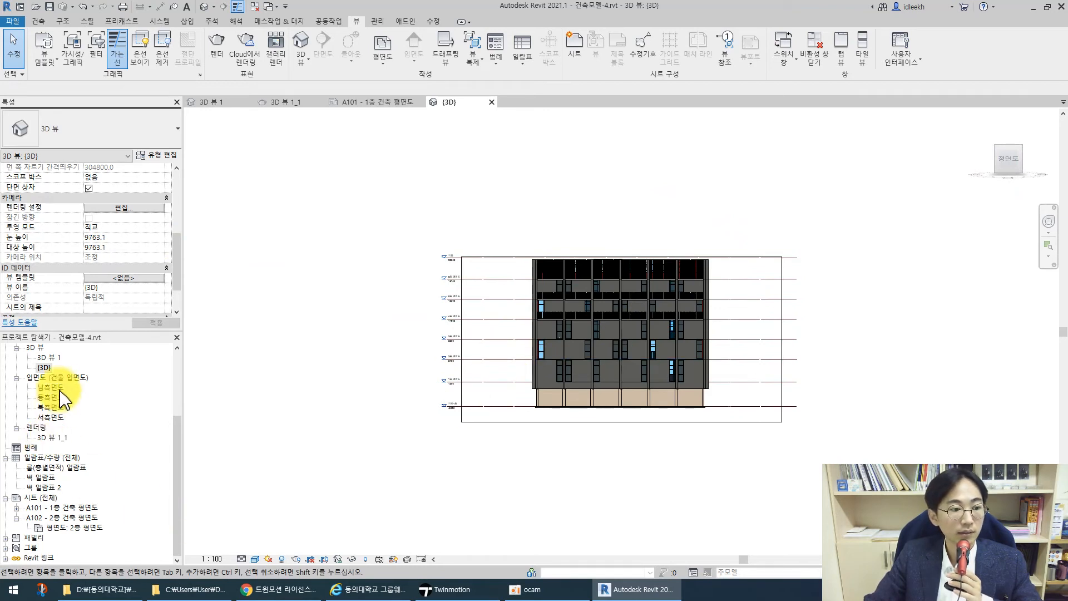
double_click(46, 358)
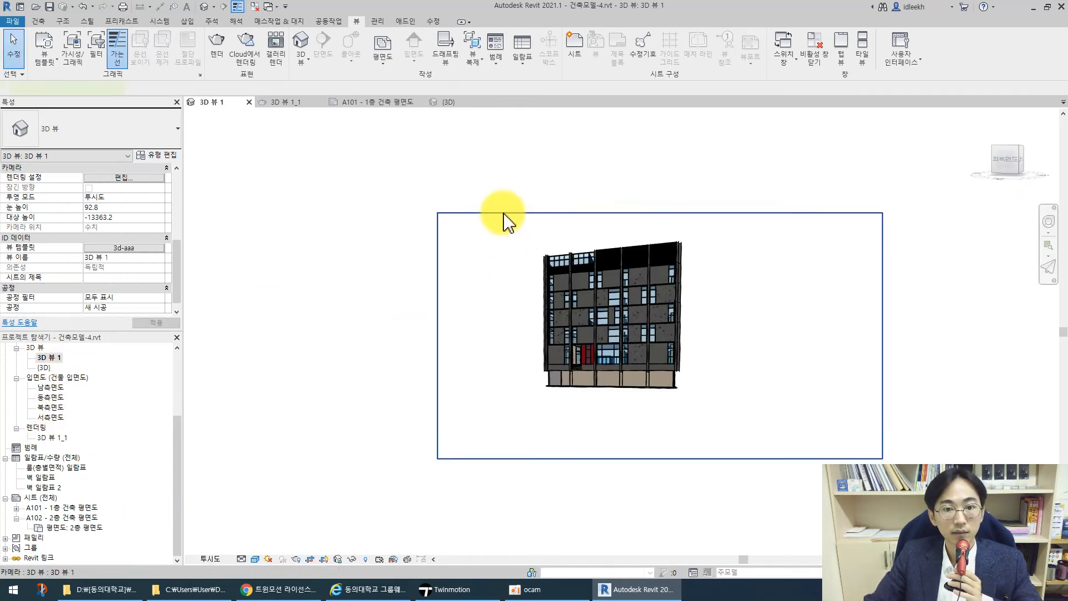
click(509, 213)
click(416, 102)
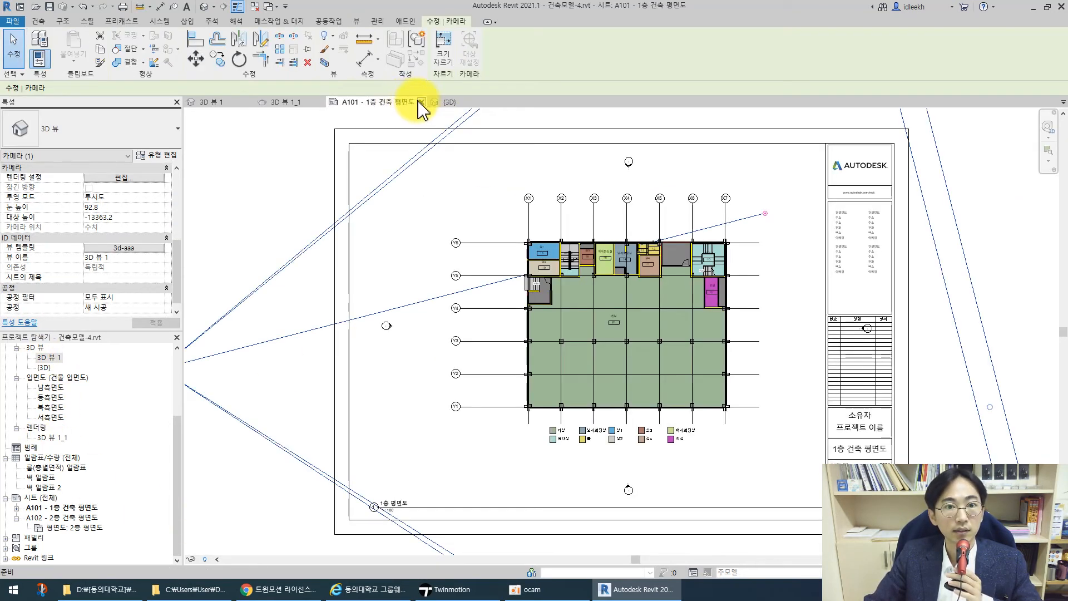
click(357, 21)
click(862, 47)
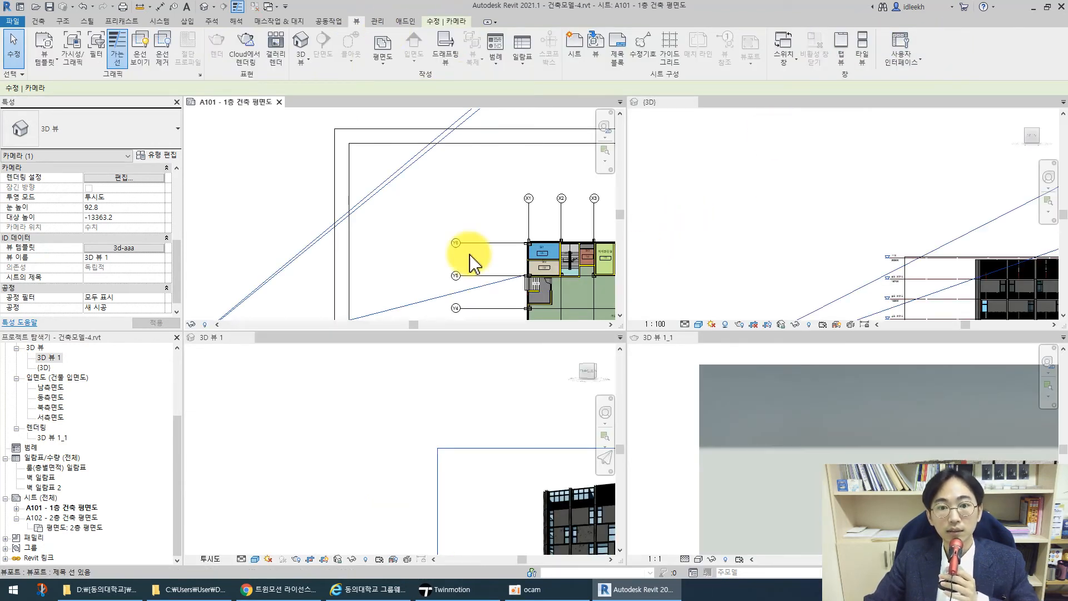
Show the whole camera cone in sheet A101 and the {3D} view, check the level heights, and set the camera's eye height to 1700
scroll(442, 222, down, 5)
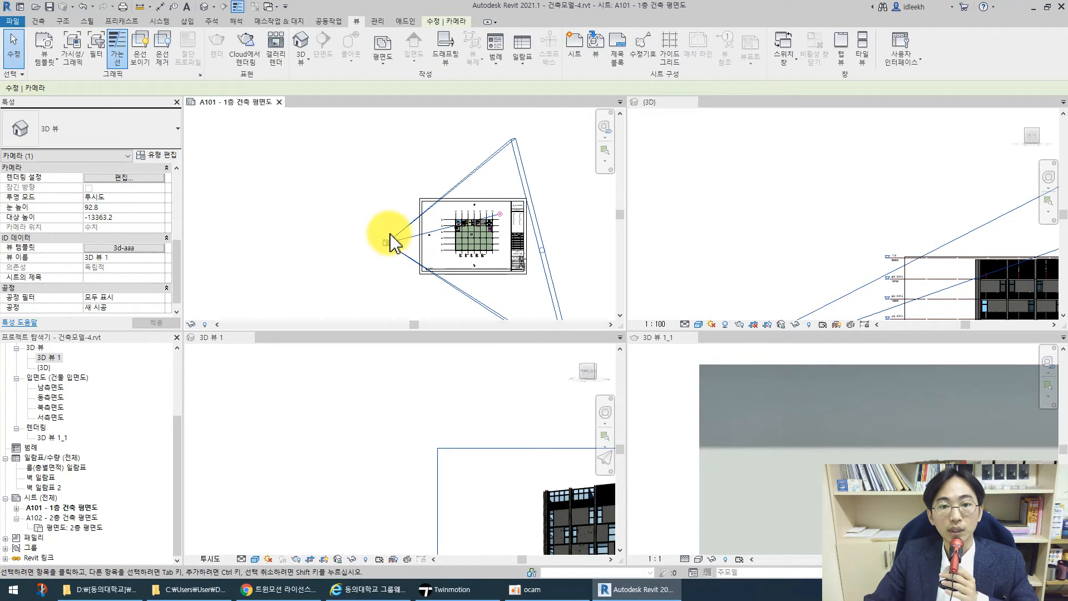
scroll(767, 242, down, 4)
middle_drag(773, 217, 760, 120)
scroll(731, 213, up, 3)
middle_drag(819, 208, 765, 286)
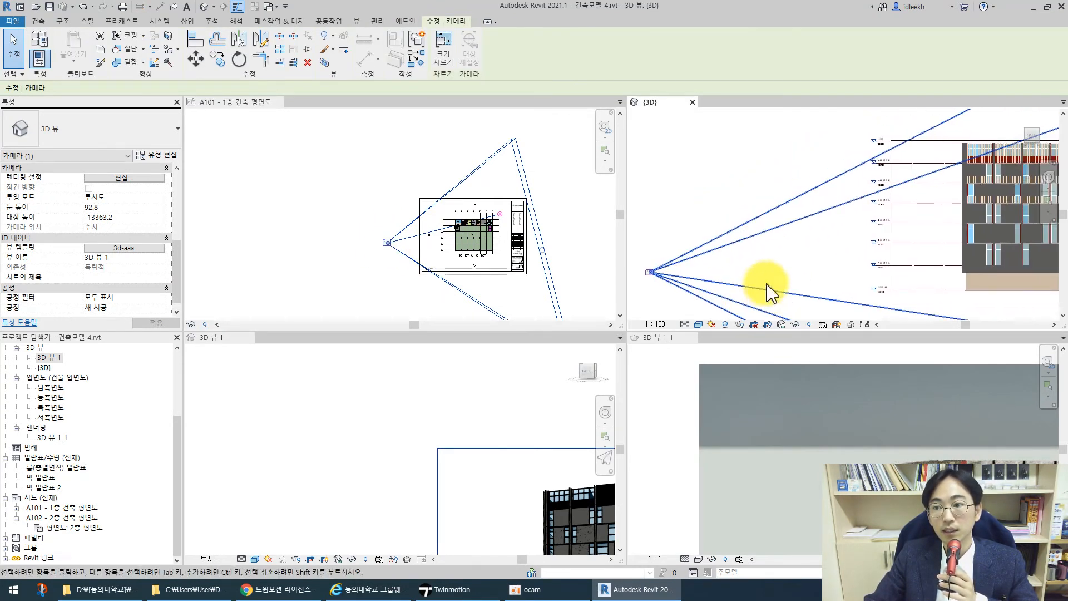
scroll(886, 278, up, 5)
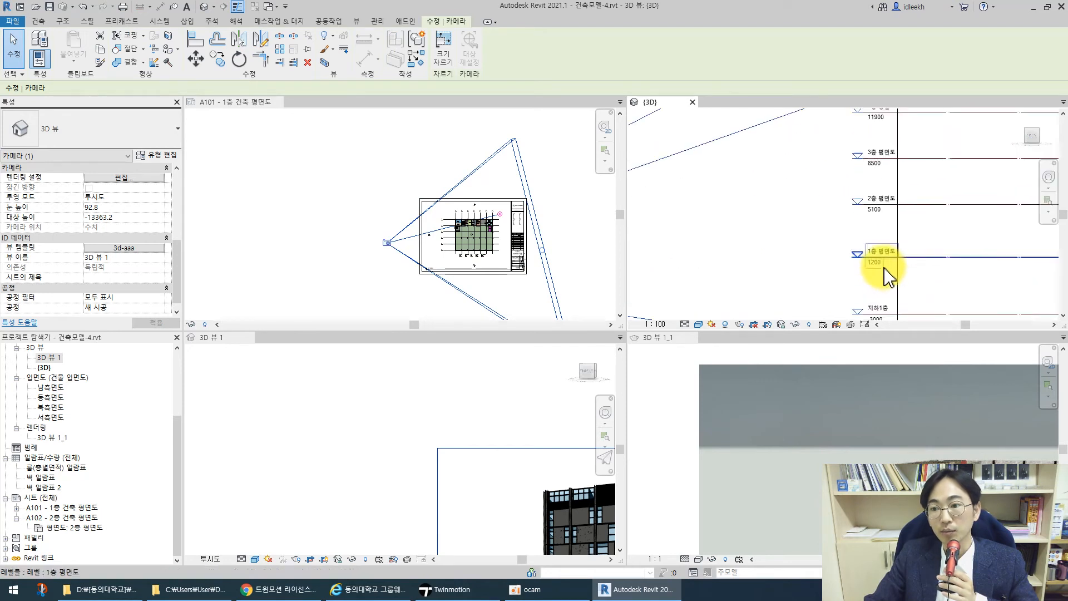
scroll(857, 257, down, 4)
scroll(880, 259, down, 2)
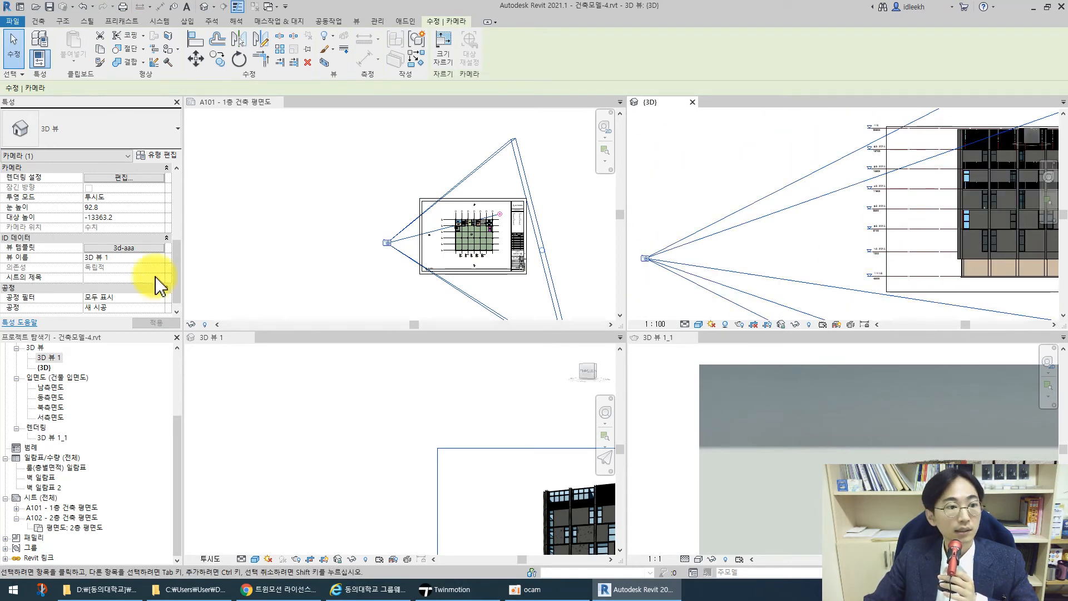
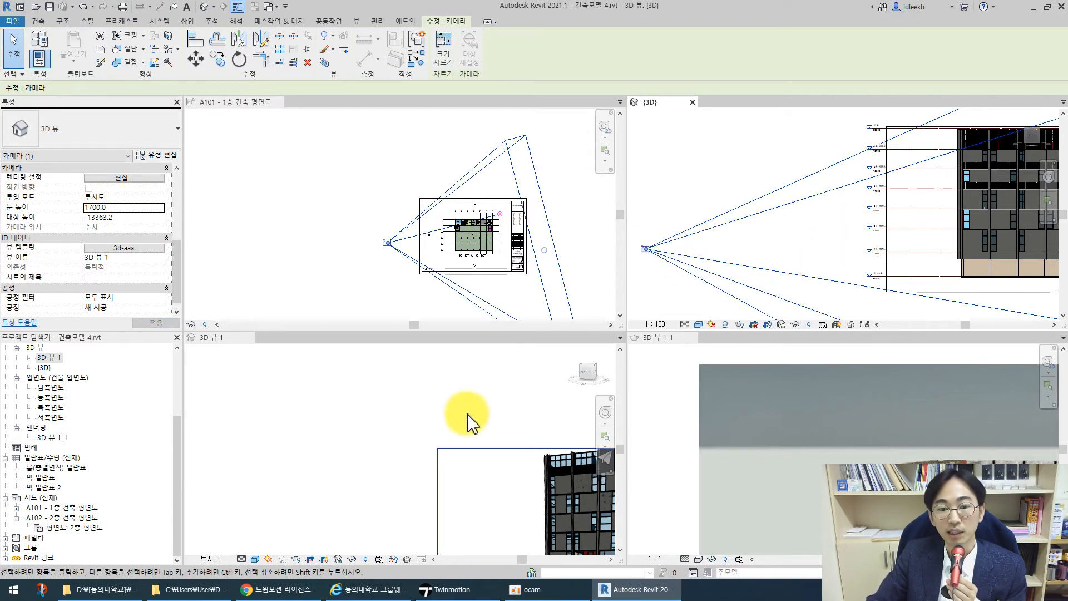
Shift the lower and upper edges of the 3D 뷰 1 crop frame upward so the whole building sits inside it
scroll(435, 408, down, 5)
scroll(489, 465, up, 2)
scroll(489, 464, up, 1)
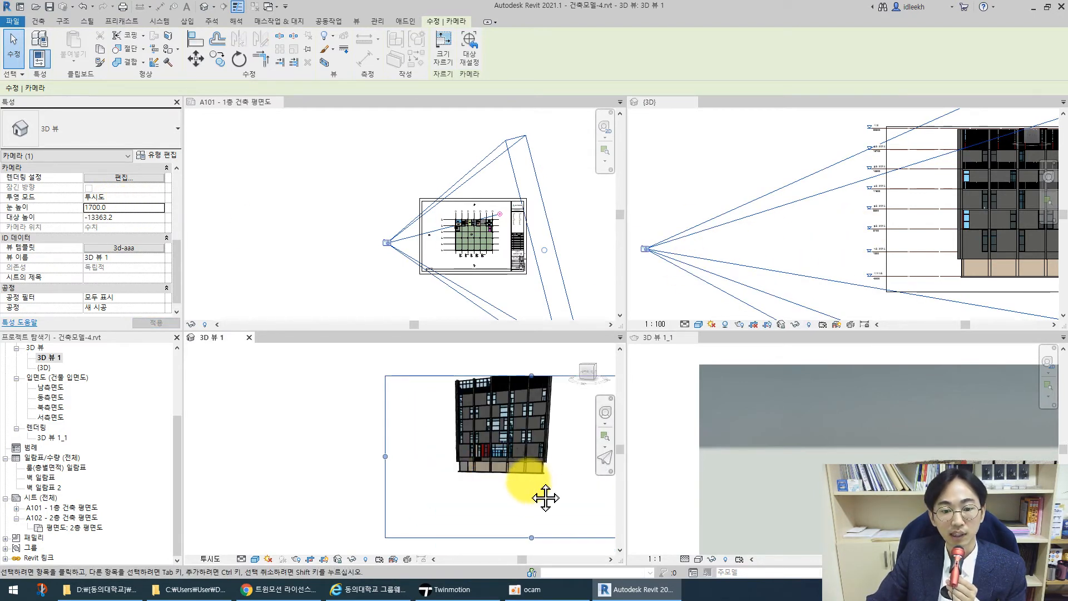
middle_drag(527, 481, 455, 488)
scroll(447, 494, down, 1)
drag(453, 532, 453, 486)
drag(456, 410, 456, 372)
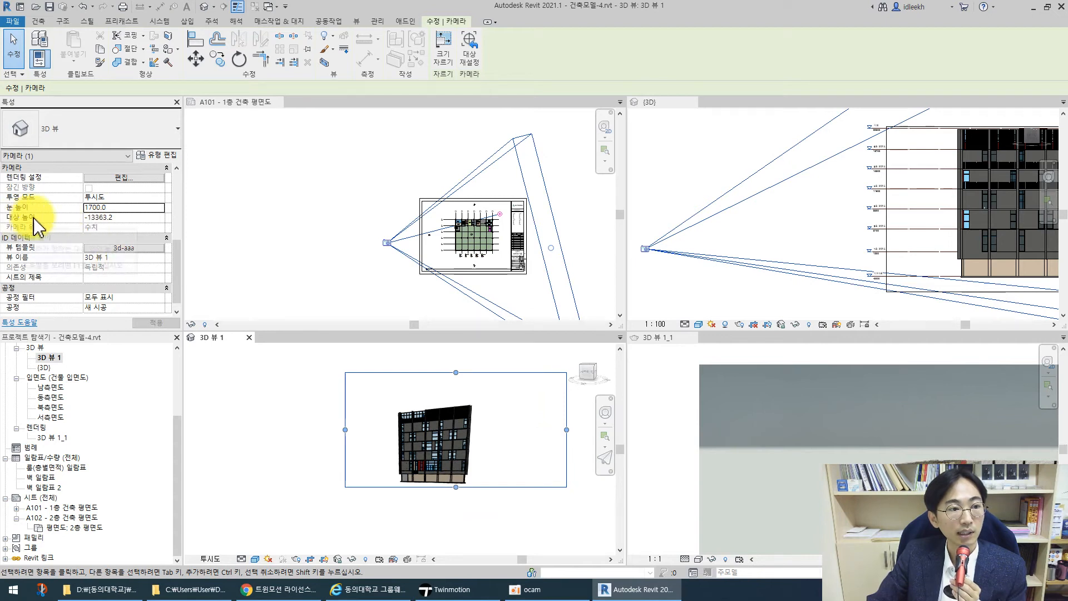
Activate the 1층 평면도 viewport on sheet A101 and reselect the camera frame of 3D 뷰 1
click(503, 222)
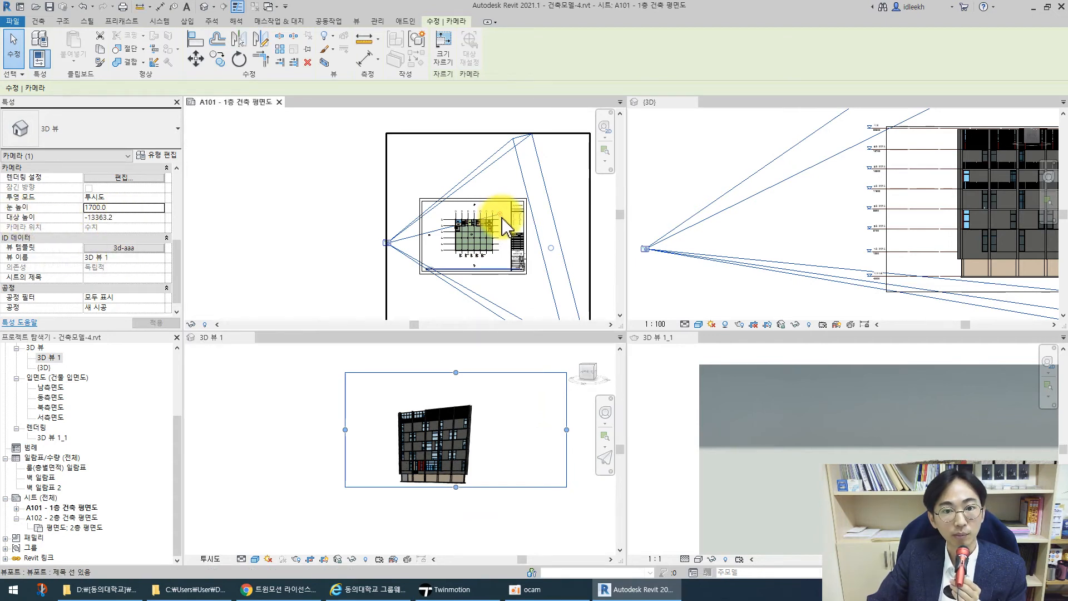
click(505, 224)
click(400, 381)
double_click(500, 227)
scroll(794, 219, down, 2)
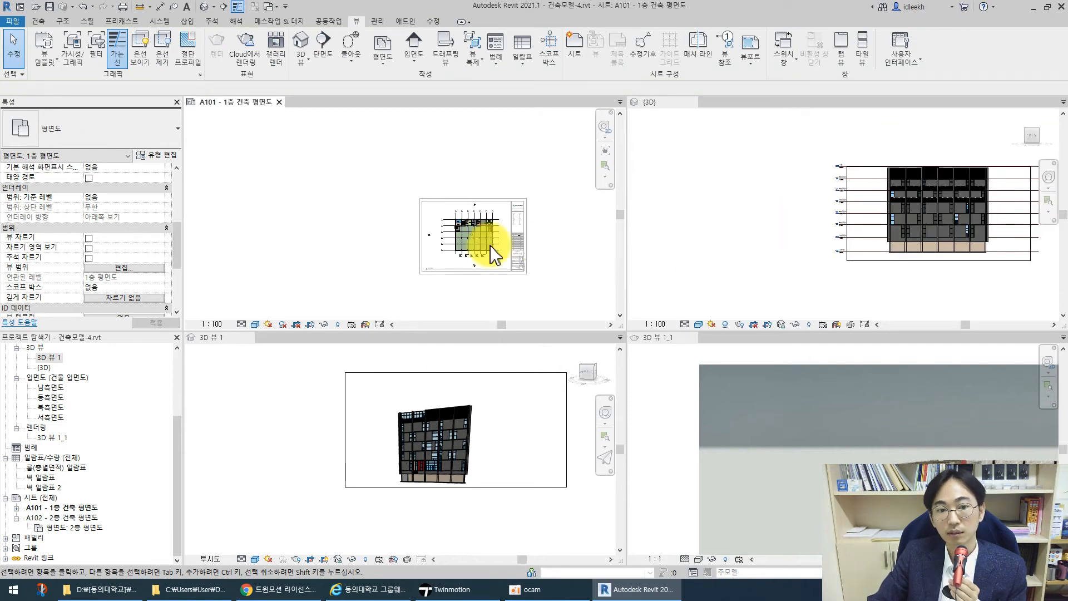
click(400, 376)
click(400, 375)
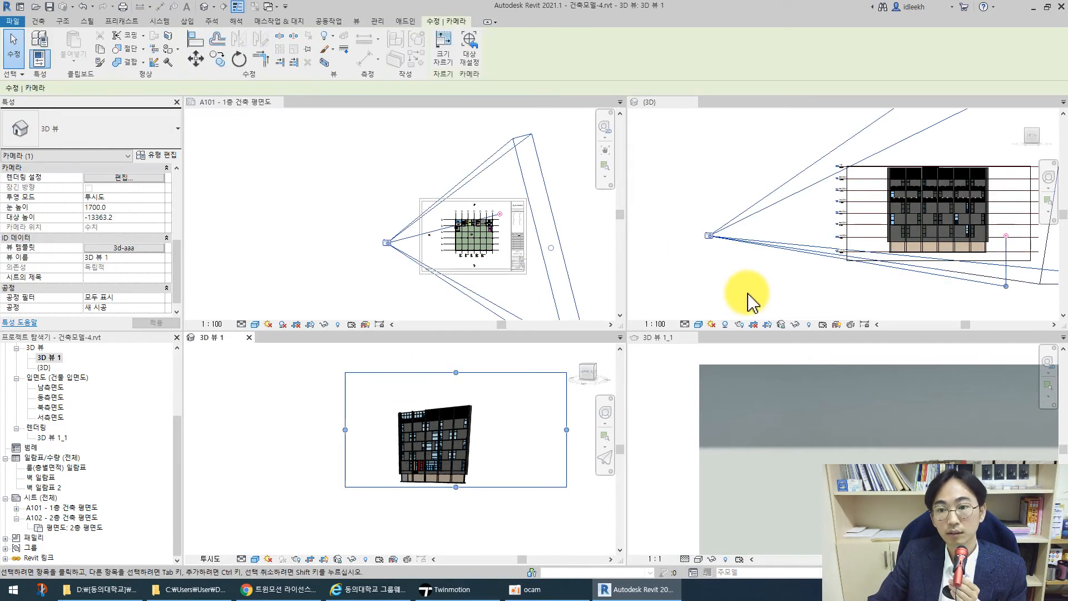
Raise the camera's target point in the {3D} view to a target height of about 8435
scroll(817, 285, down, 4)
middle_drag(828, 293, 696, 290)
scroll(776, 262, up, 5)
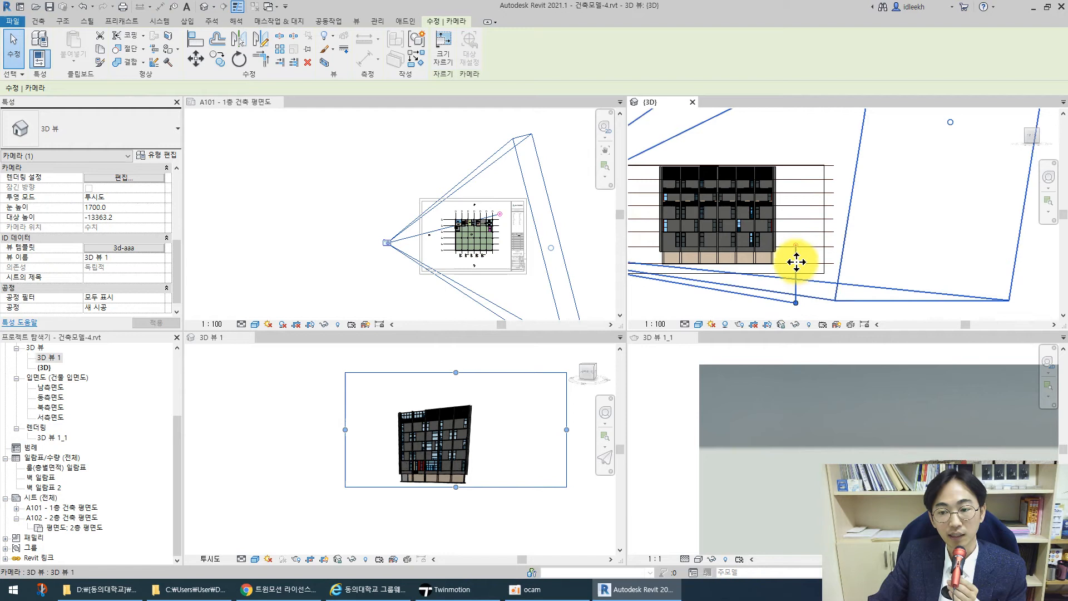
drag(796, 304, 796, 225)
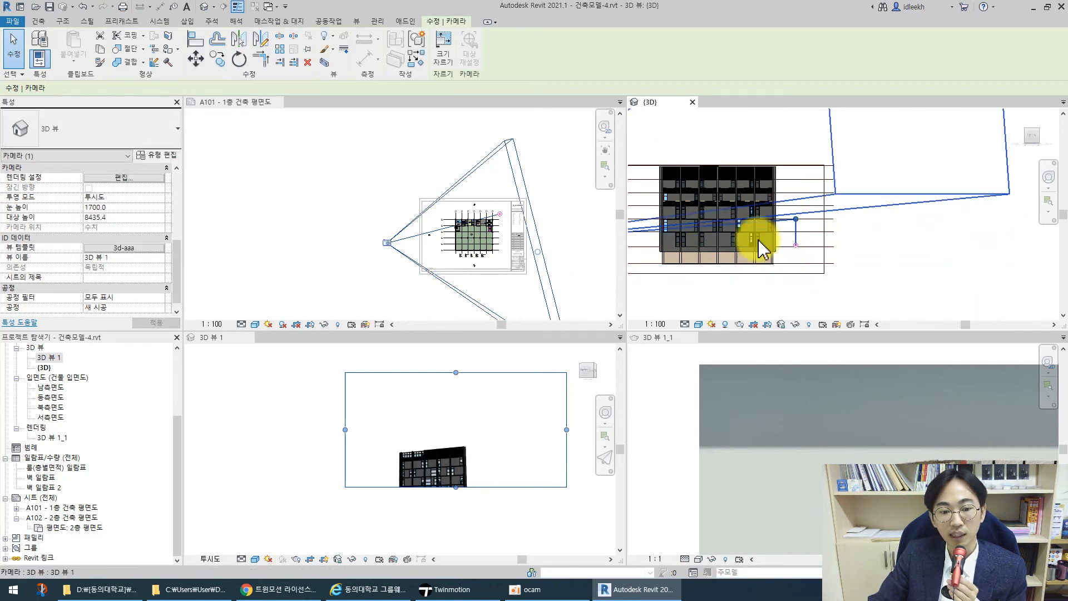
Extend the 3D 뷰 1 crop frame downward to include the building's base, and pull its upper and right edges in around the building
click(432, 476)
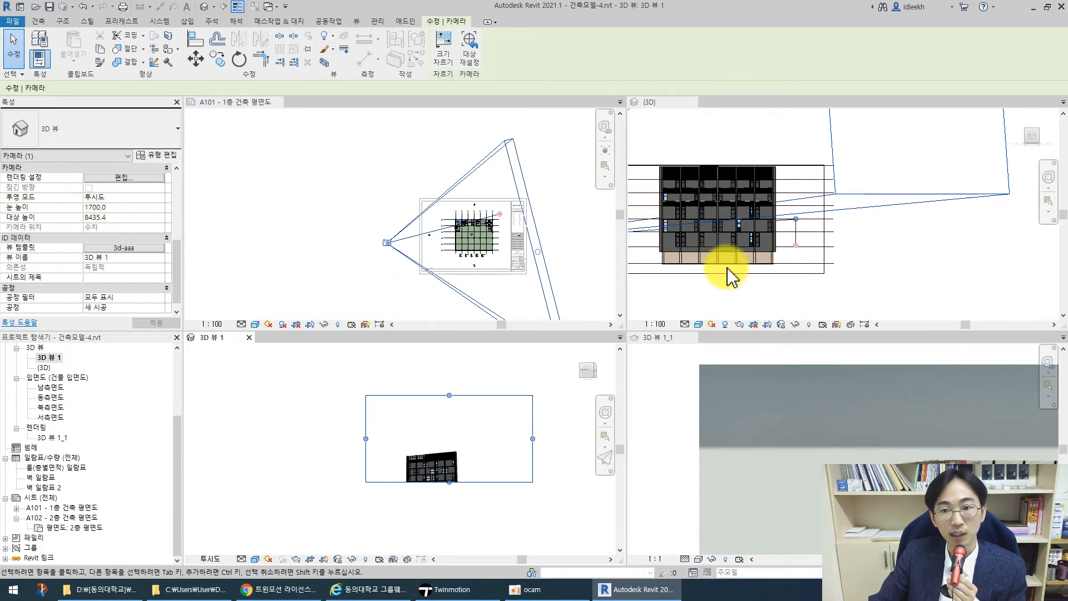
scroll(784, 266, down, 2)
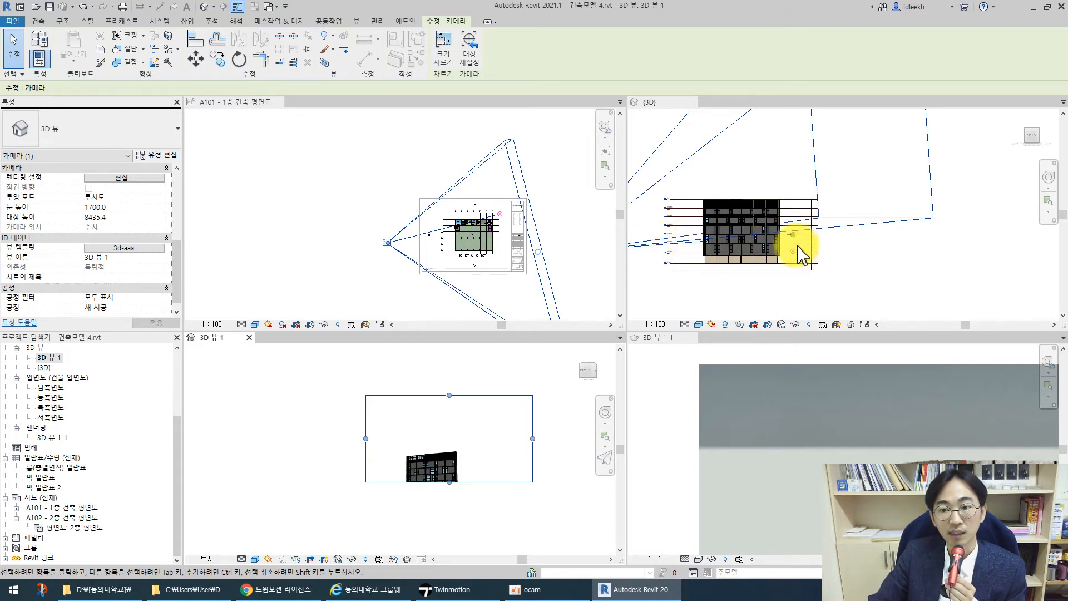
scroll(817, 246, down, 2)
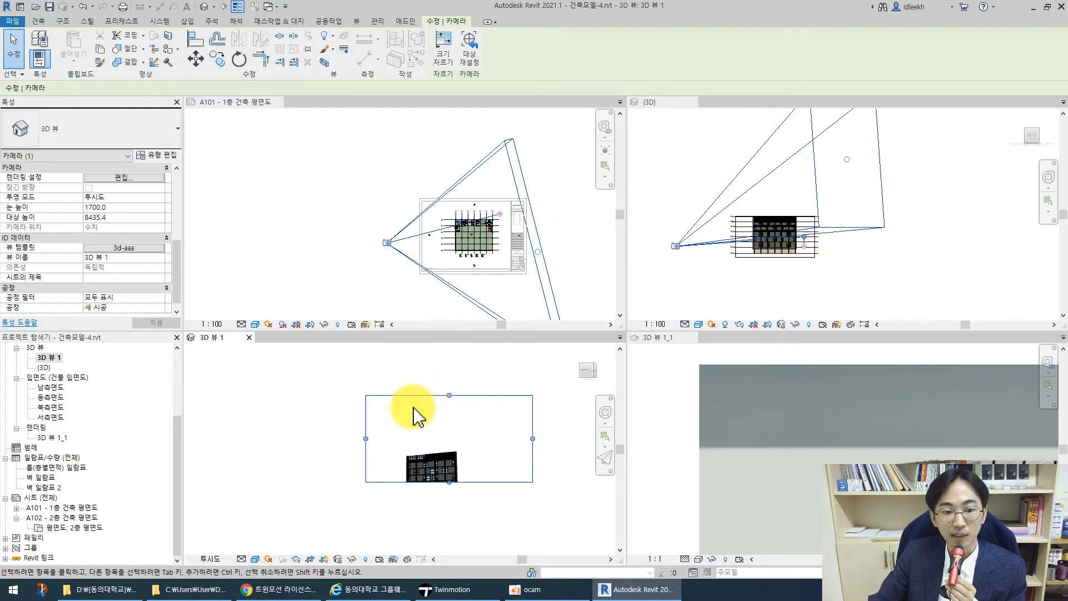
drag(452, 483, 455, 518)
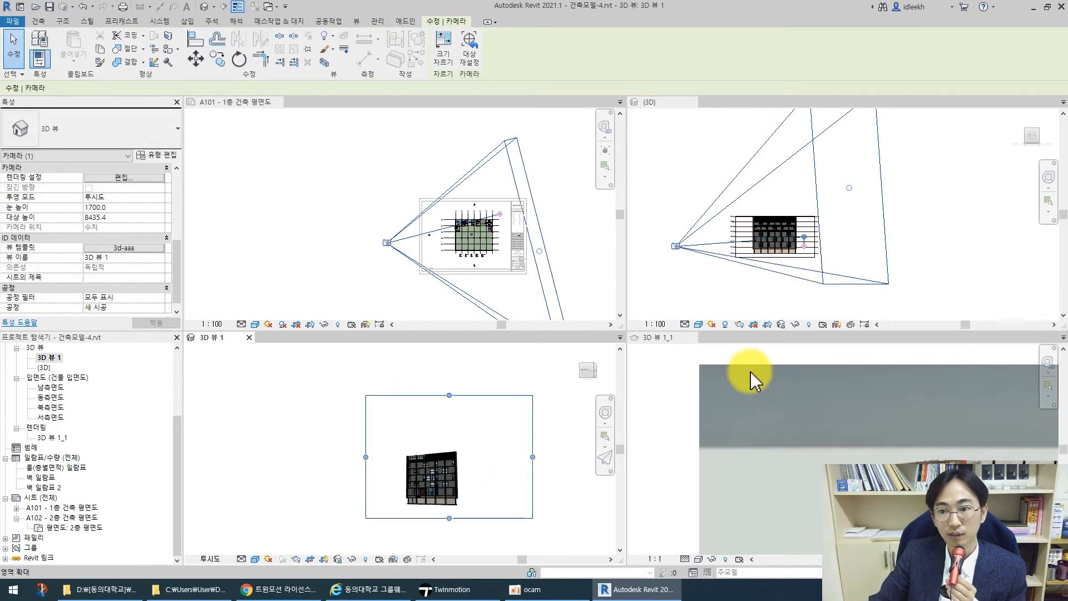
drag(449, 396, 472, 476)
Shift the camera's target in the 1층 평면도 plan so the camera looks straight at the building
click(501, 227)
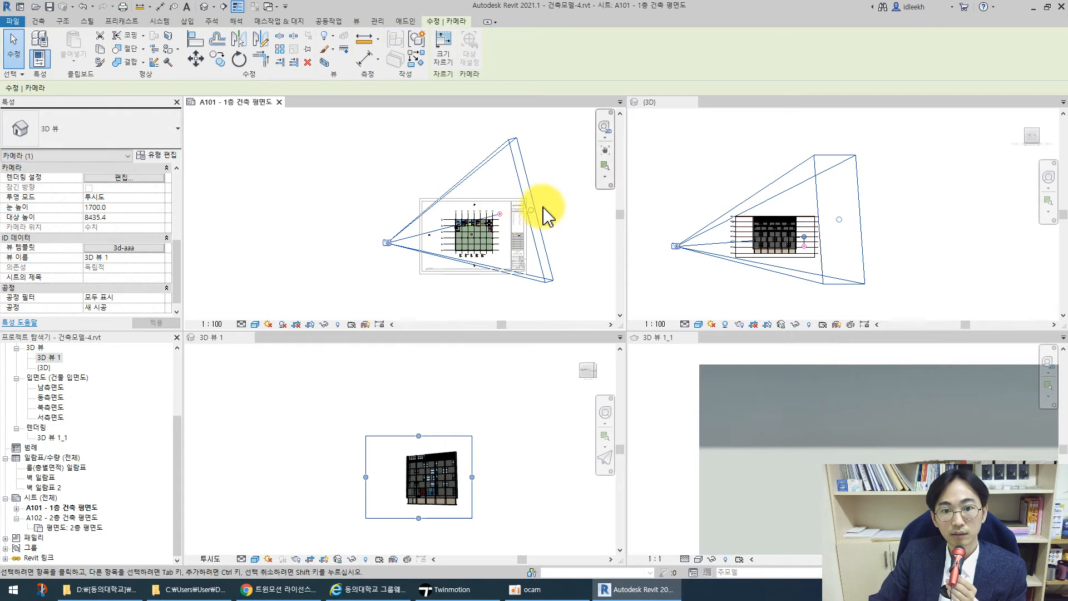
drag(532, 211, 493, 312)
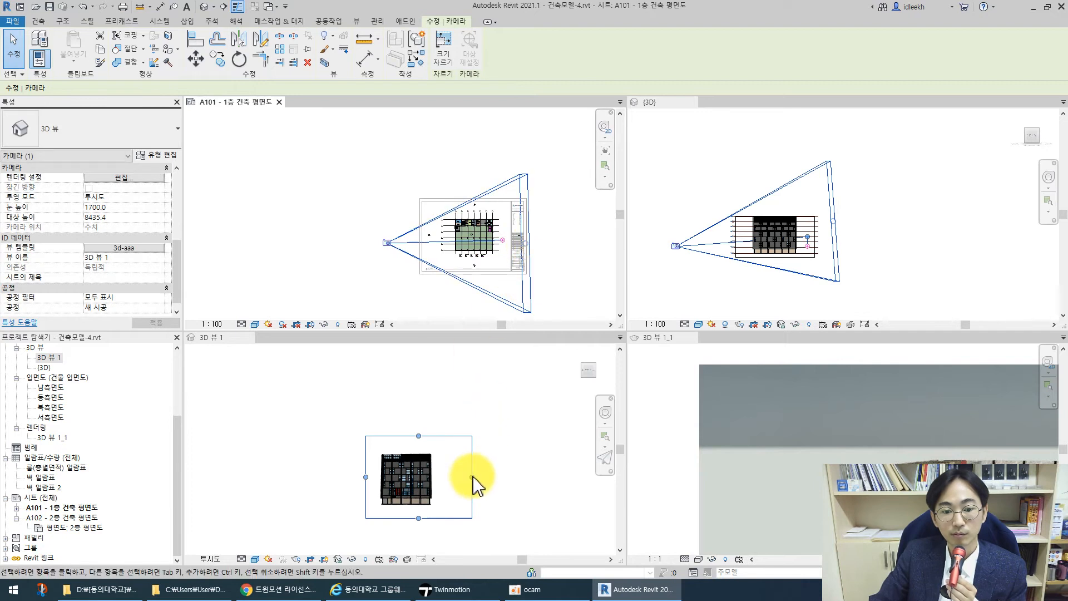
Pull the right and upper edges of the 3D 뷰 1 crop frame in closer around the building
click(450, 476)
mouse_move(472, 477)
mouse_down()
mouse_move(445, 477)
mouse_move(455, 476)
mouse_up()
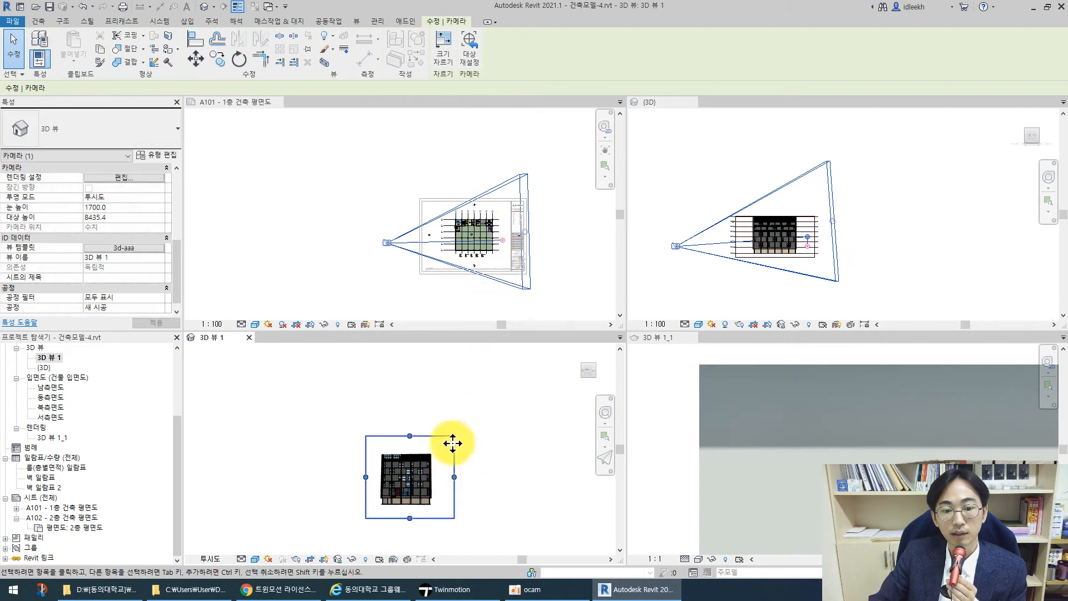
drag(455, 477, 457, 477)
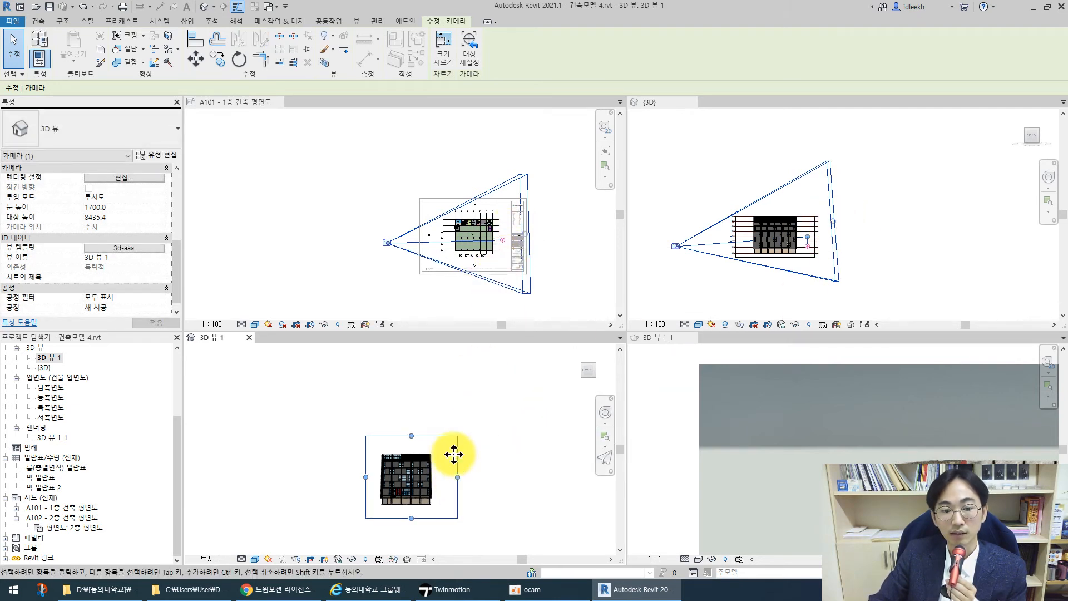
drag(411, 436, 412, 450)
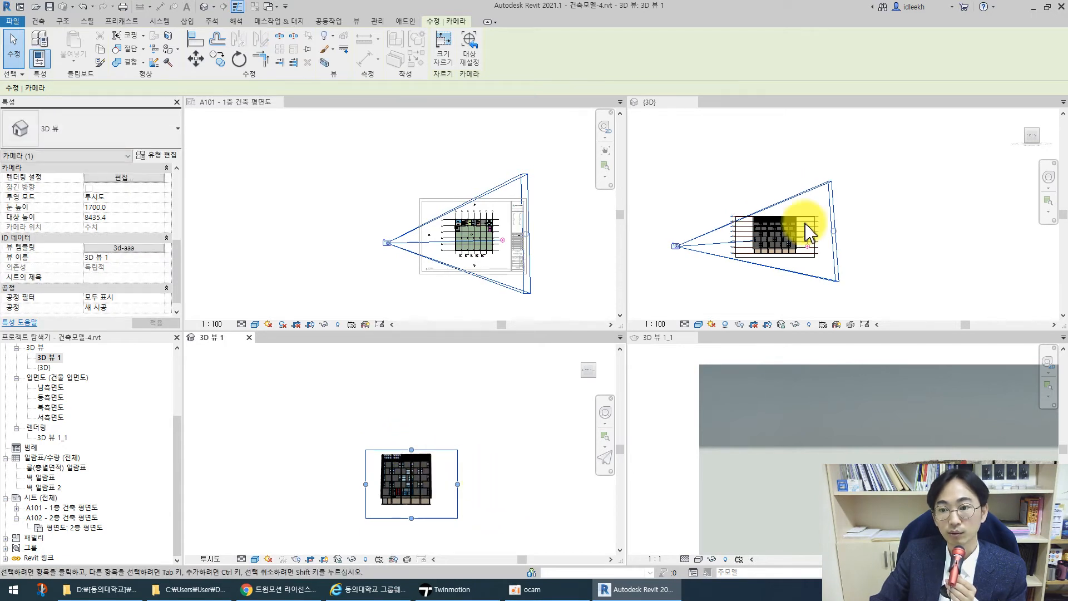
Move the 3D 뷰 1 camera toward the building and back out in the {3D} view, and set its eye height to 0
drag(679, 250, 717, 253)
drag(675, 247, 718, 244)
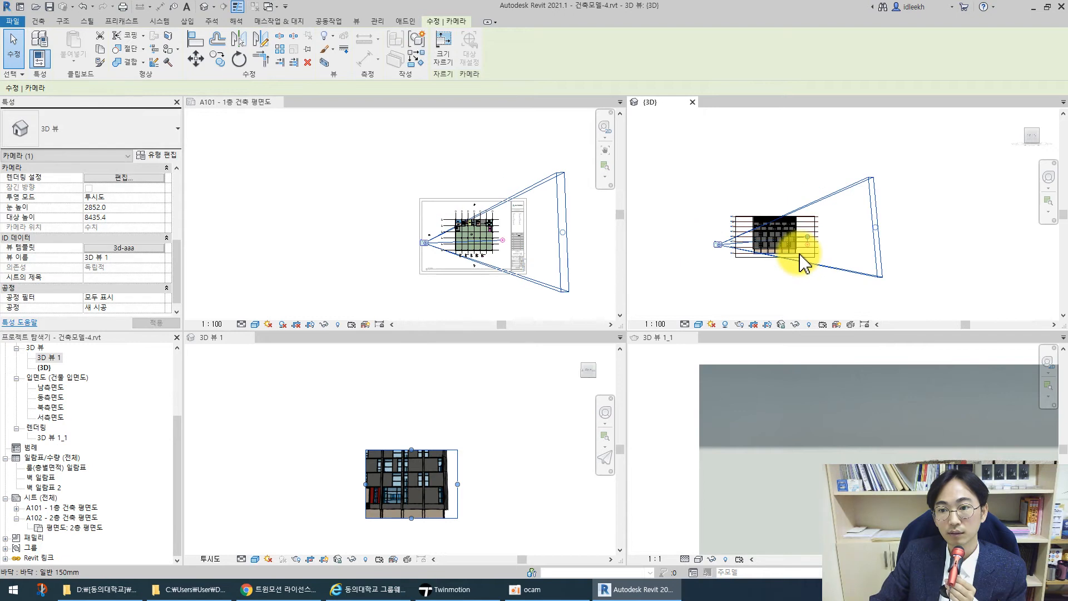
drag(722, 244, 681, 252)
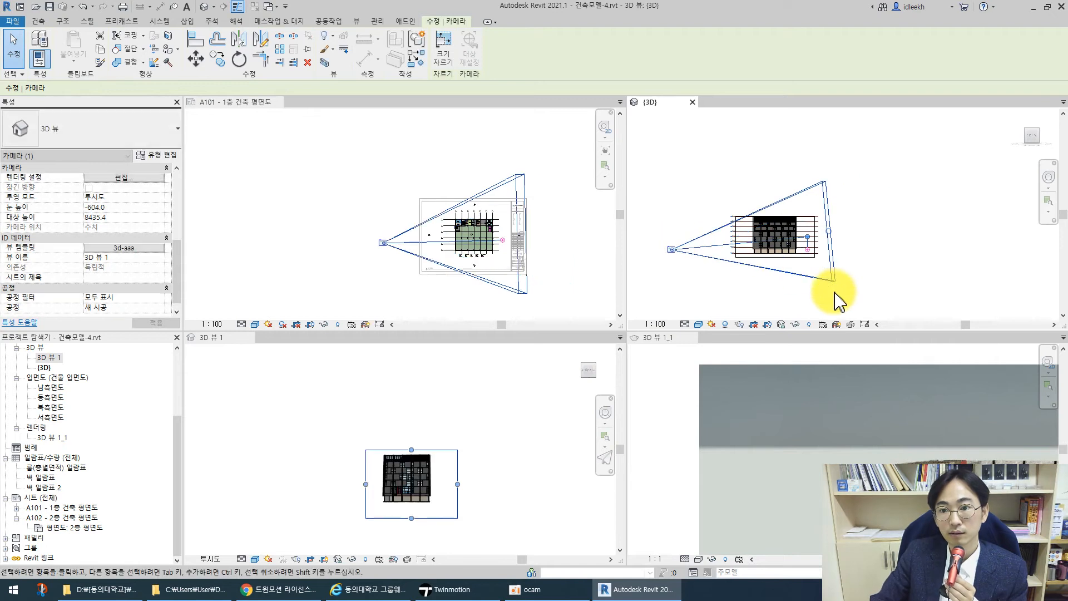
scroll(410, 476, up, 5)
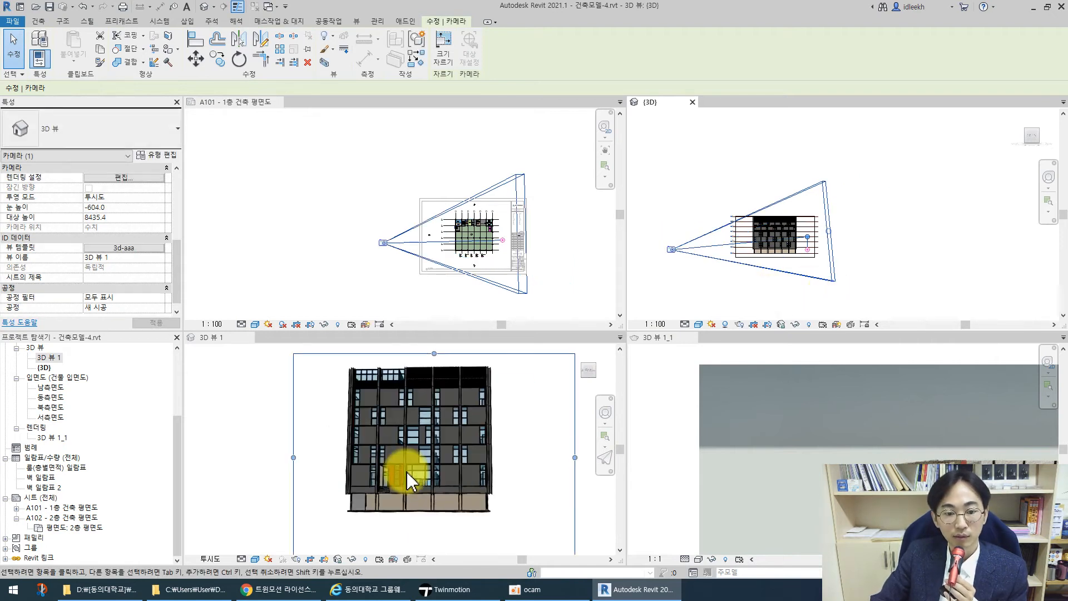
click(522, 453)
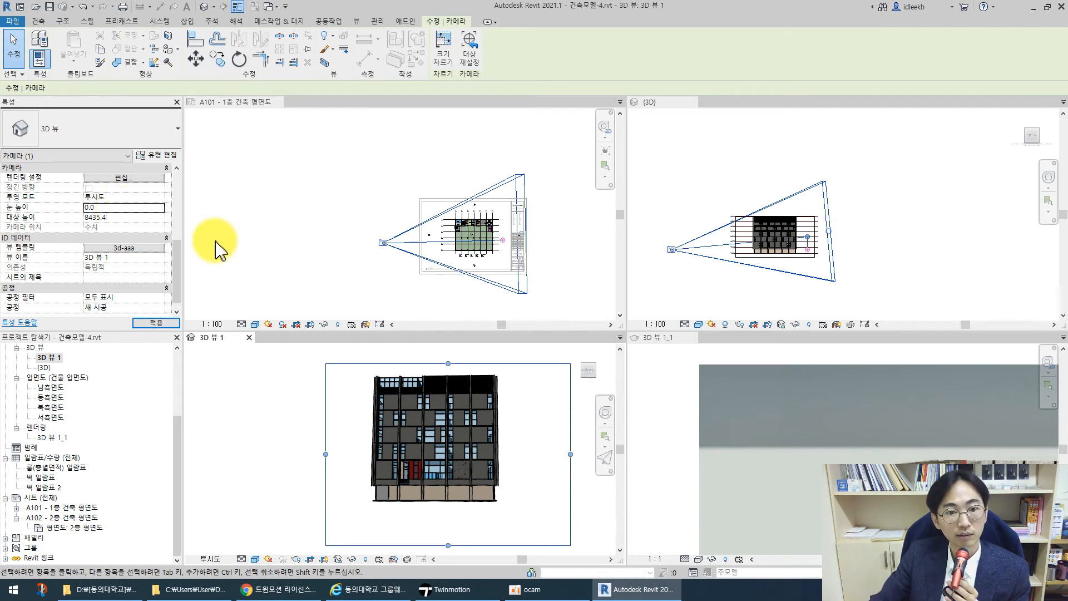
click(531, 440)
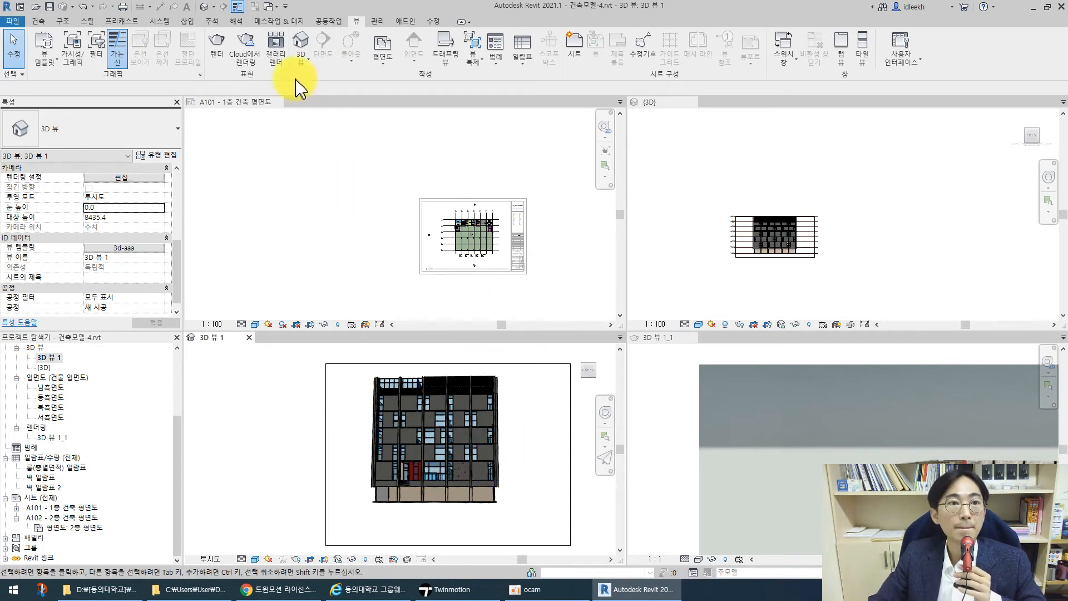
Turn the {3D} view to look straight down on the building from above
click(302, 62)
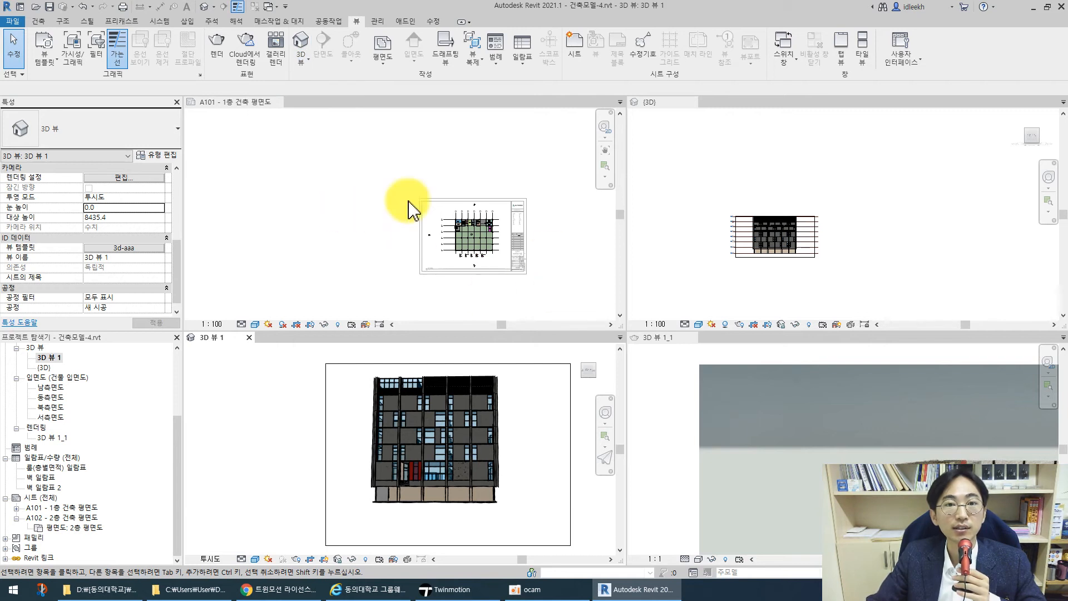
scroll(556, 256, up, 2)
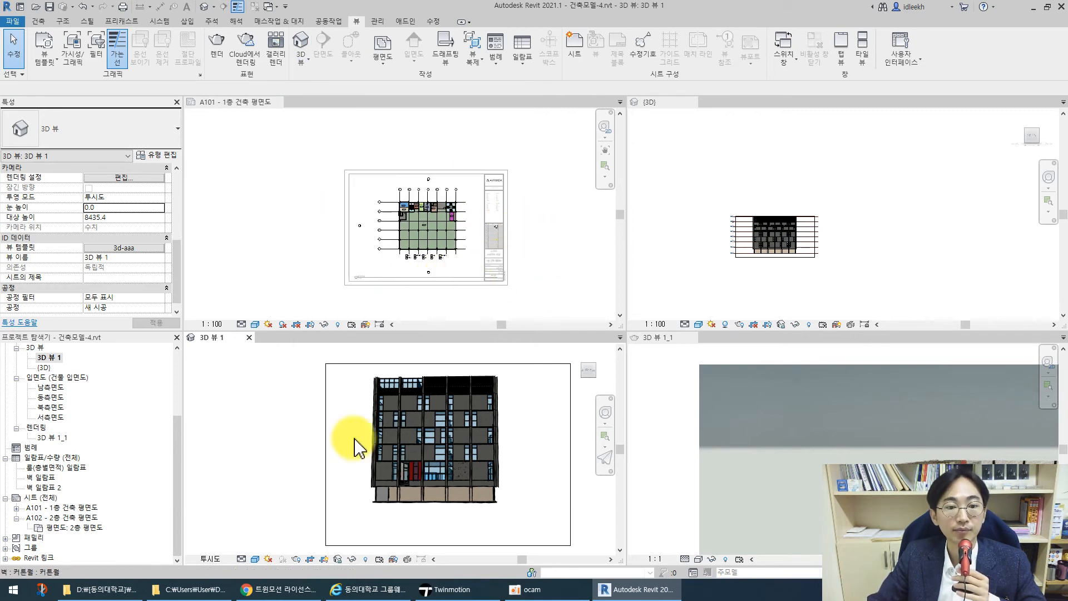
click(858, 201)
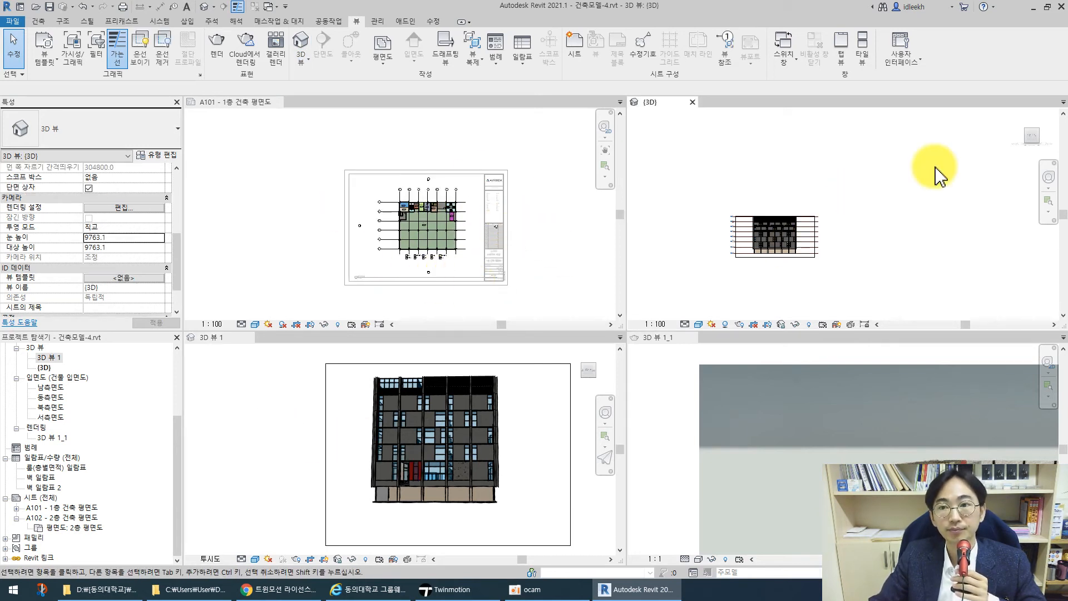
click(1032, 132)
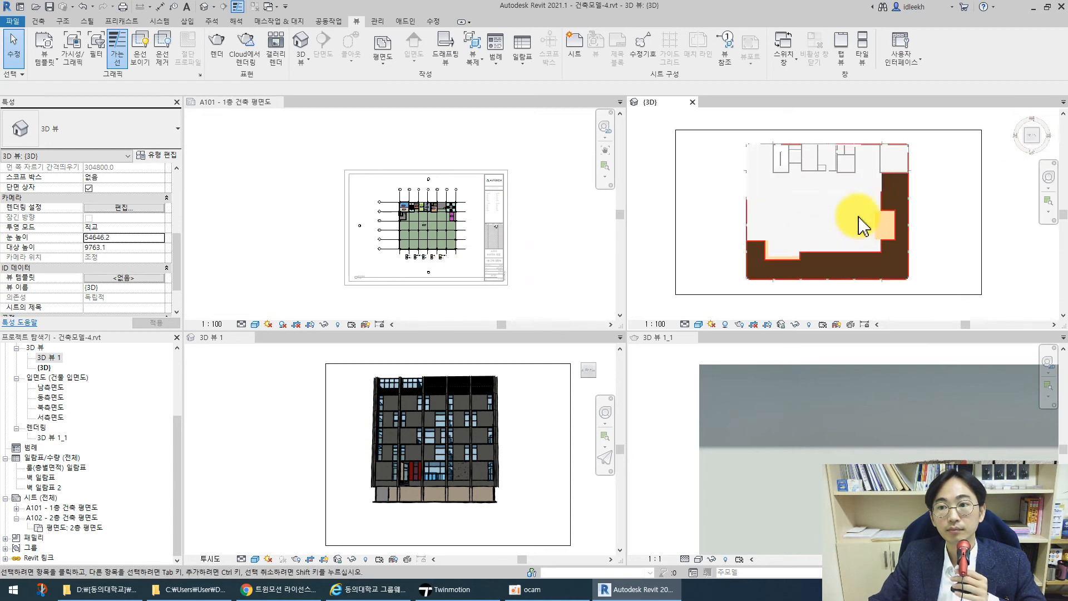
Create a walkthrough whose curved path circles the building in the {3D} view, starting beside its lower-left corner and ending below its lower side
click(303, 62)
click(320, 118)
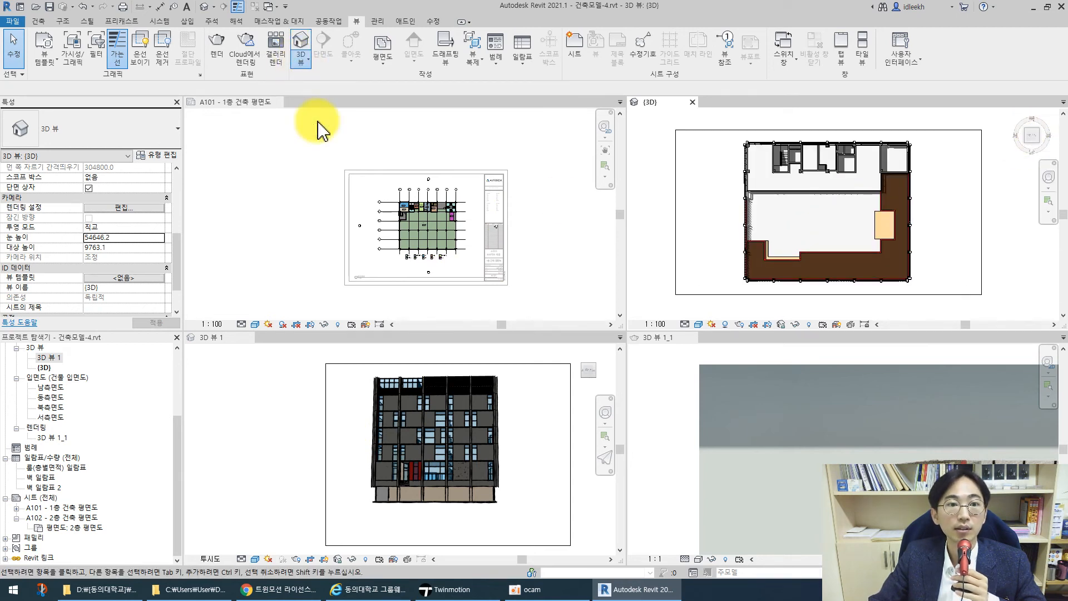
click(722, 275)
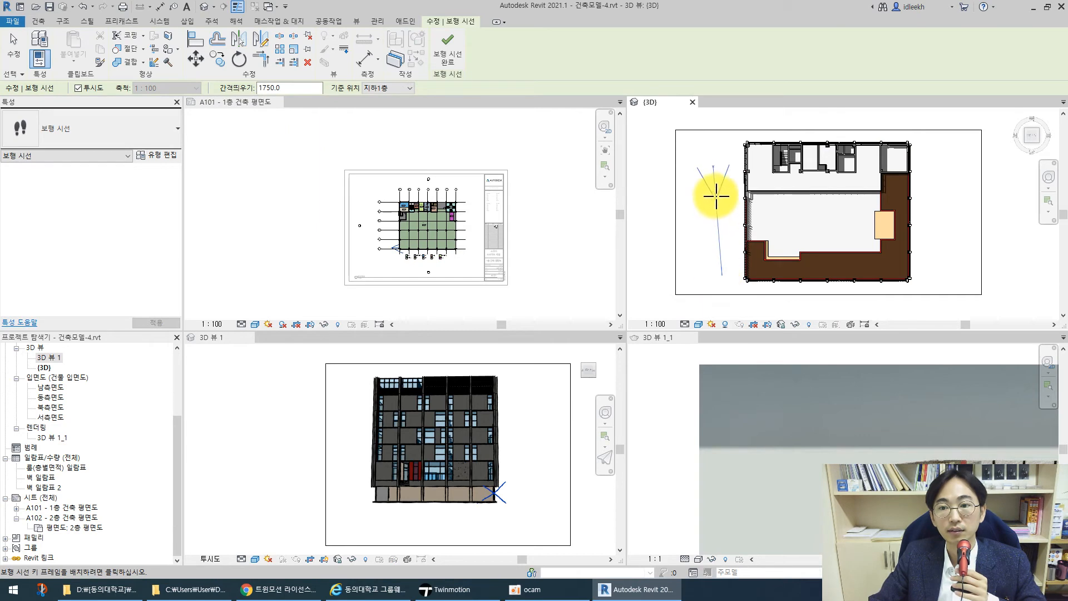
click(707, 260)
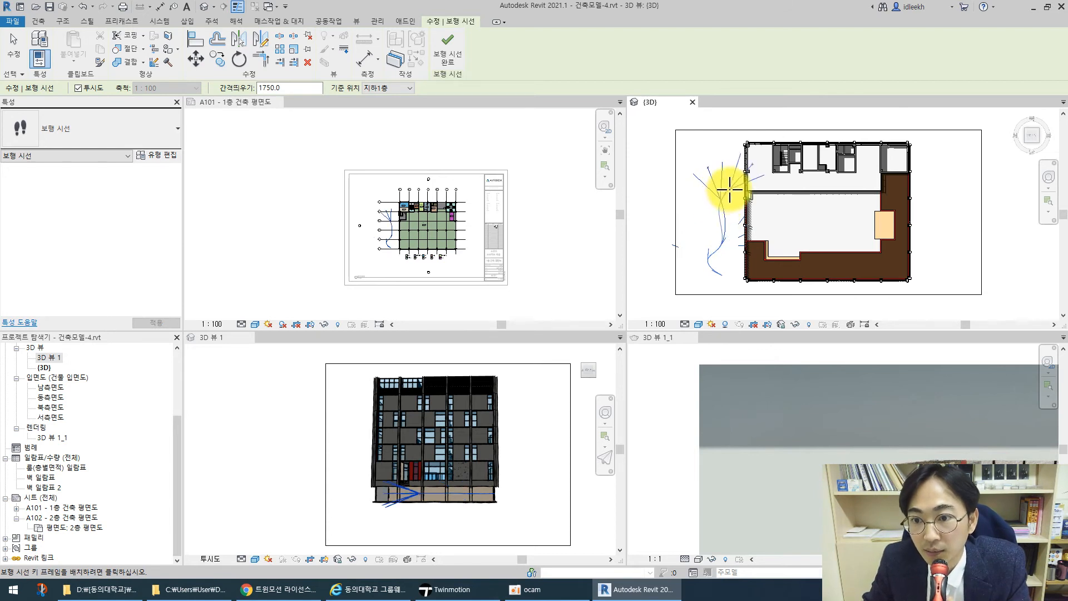
scroll(721, 152, down, 2)
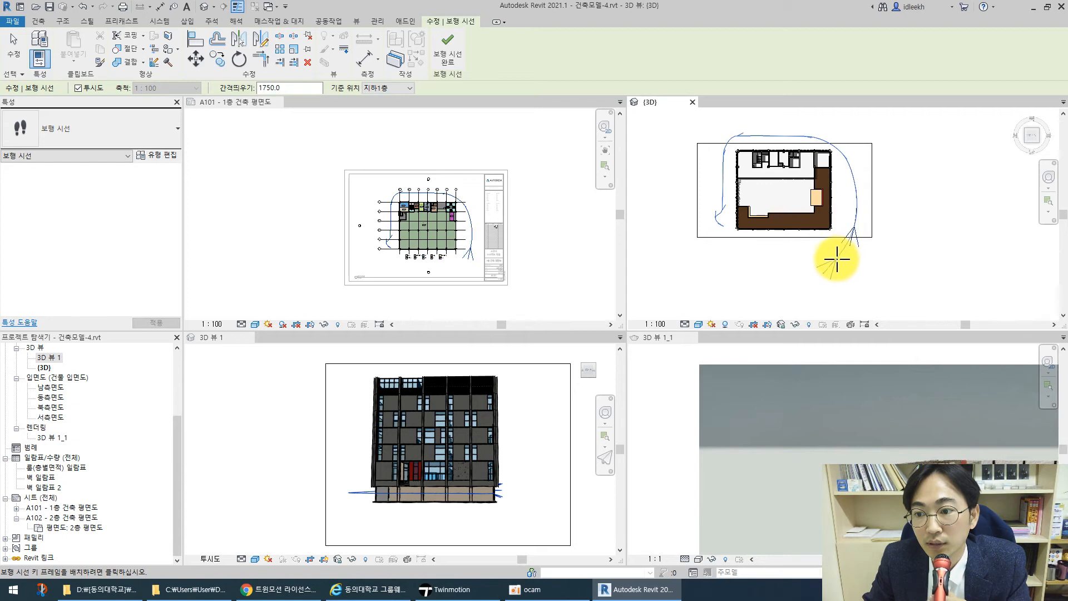
double_click(804, 270)
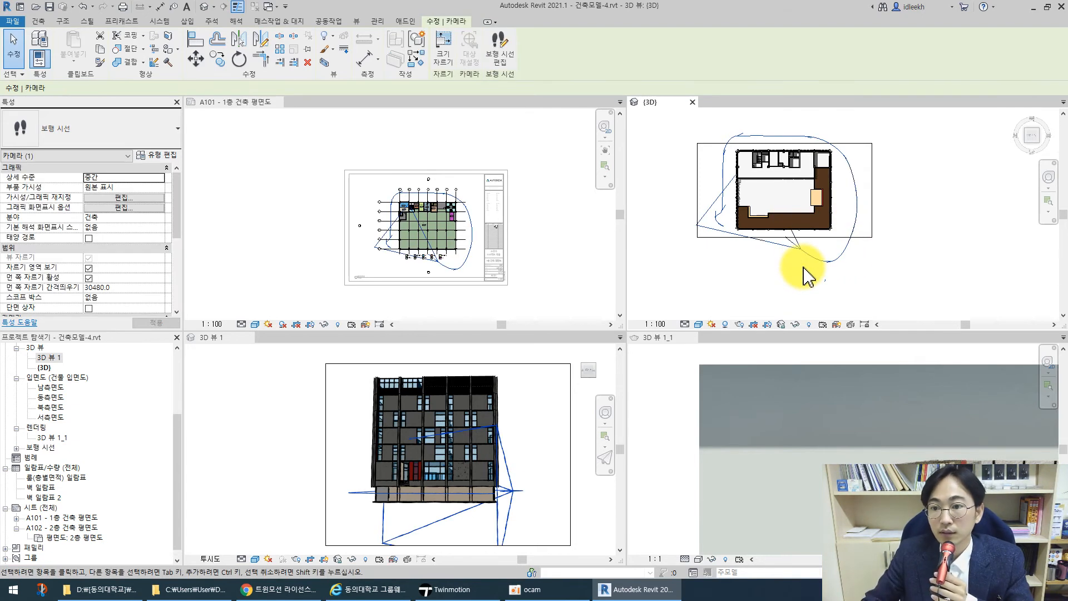
Deselect the walkthrough path and open the 보행 시선 1 walkthrough view
scroll(722, 211, up, 3)
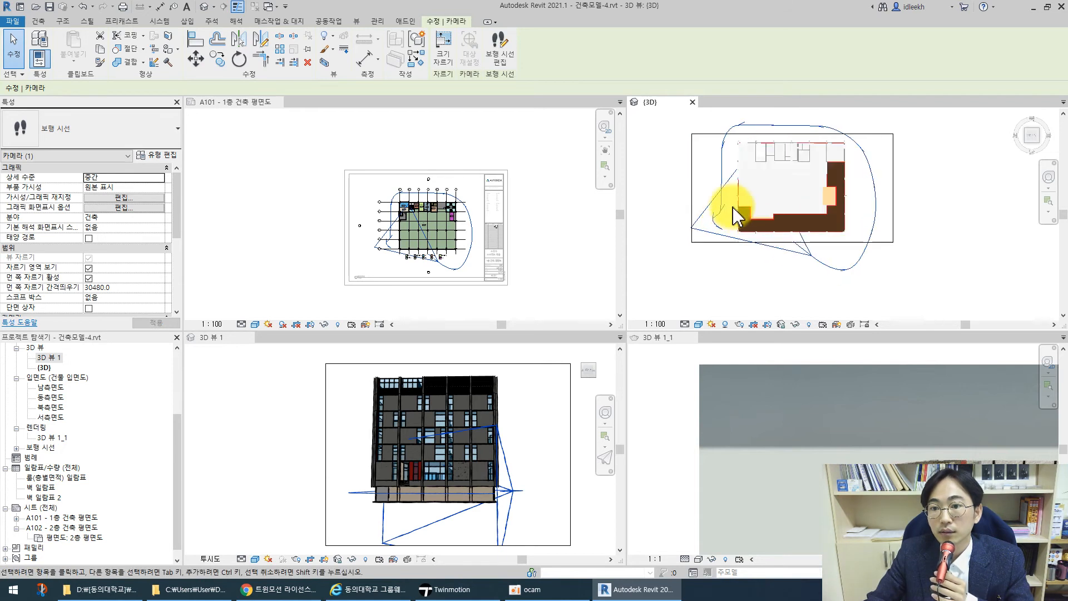
key(Escape)
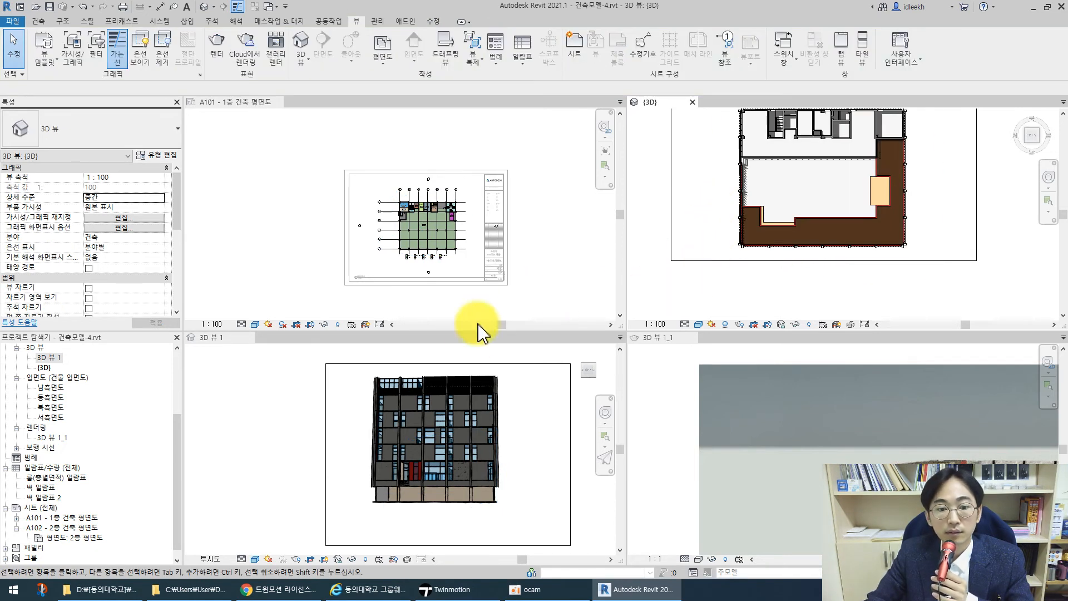
scroll(778, 261, down, 3)
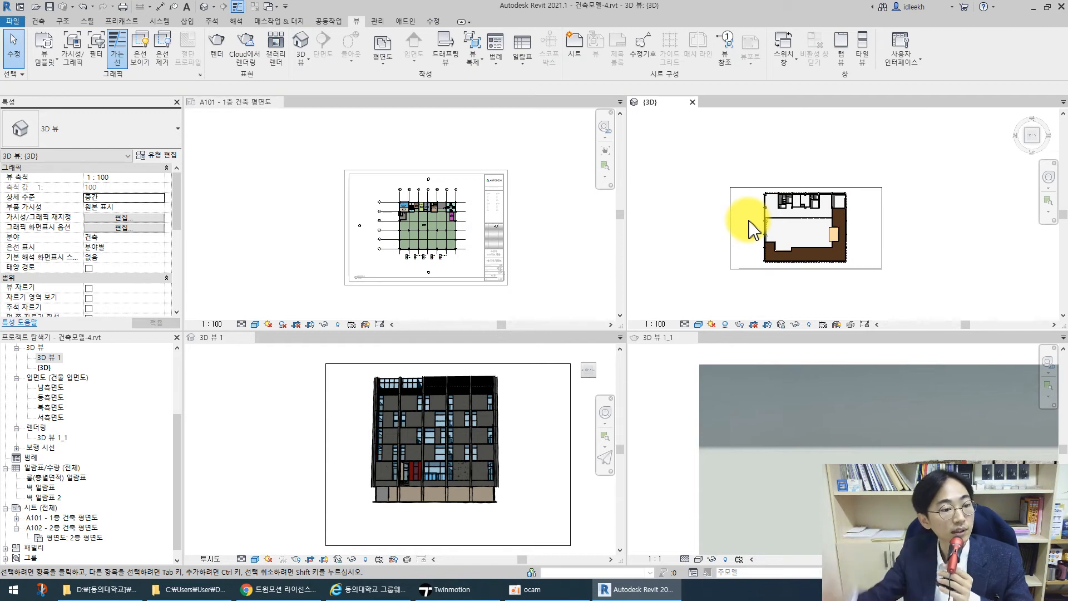
click(17, 448)
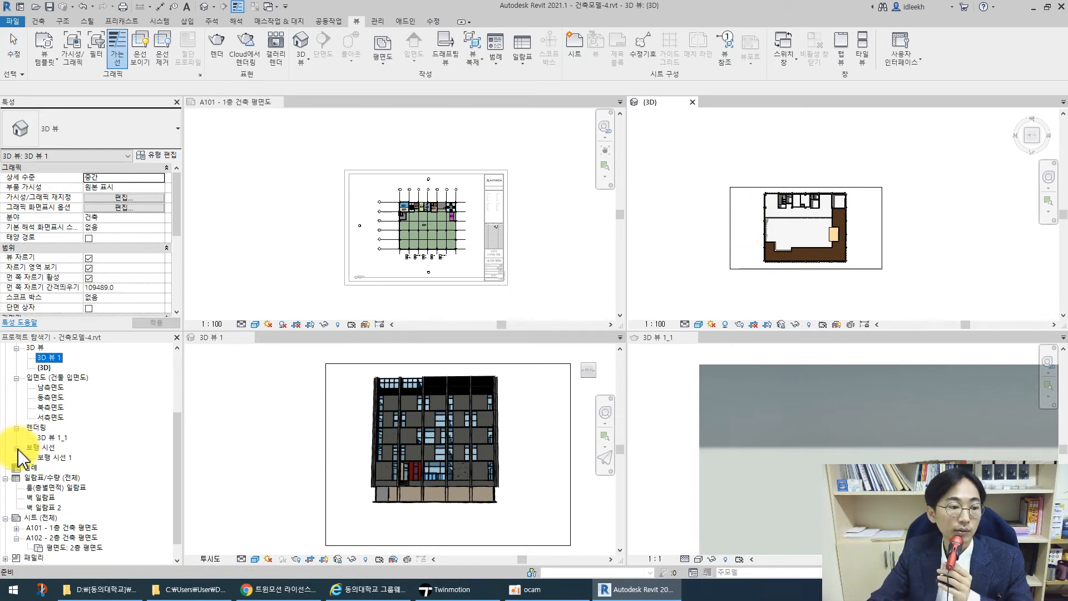
double_click(59, 460)
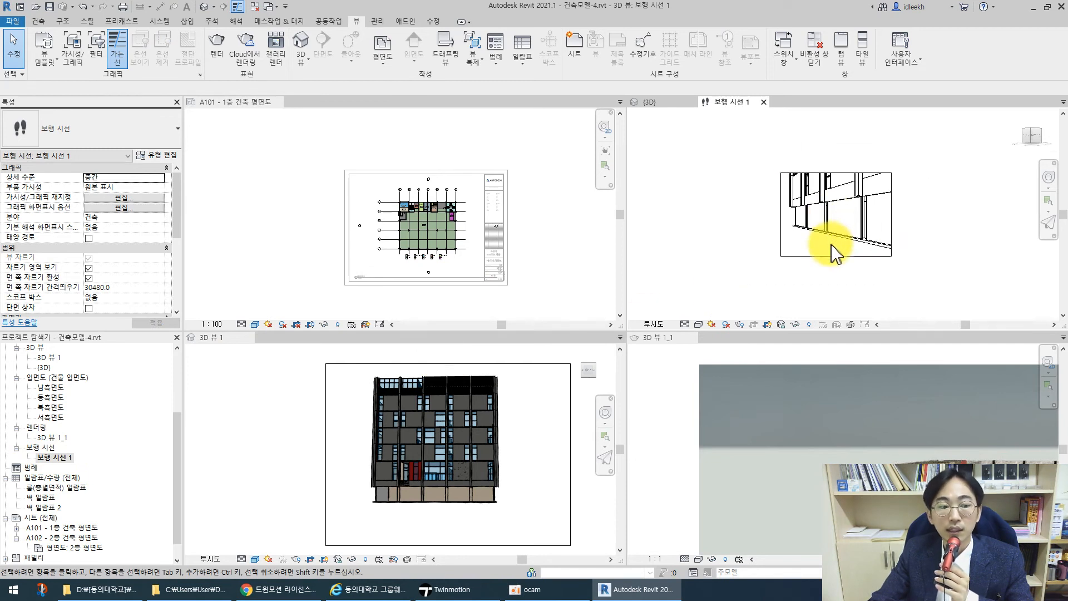
Select the crop frame of the 보행 시선 1 view and start editing the walkthrough
click(831, 255)
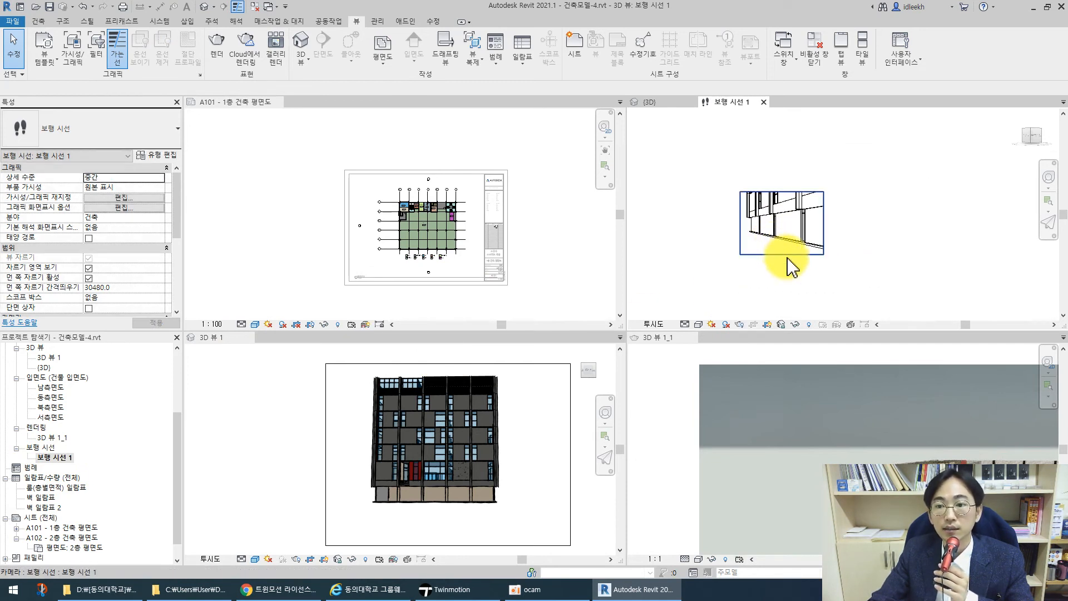
click(788, 255)
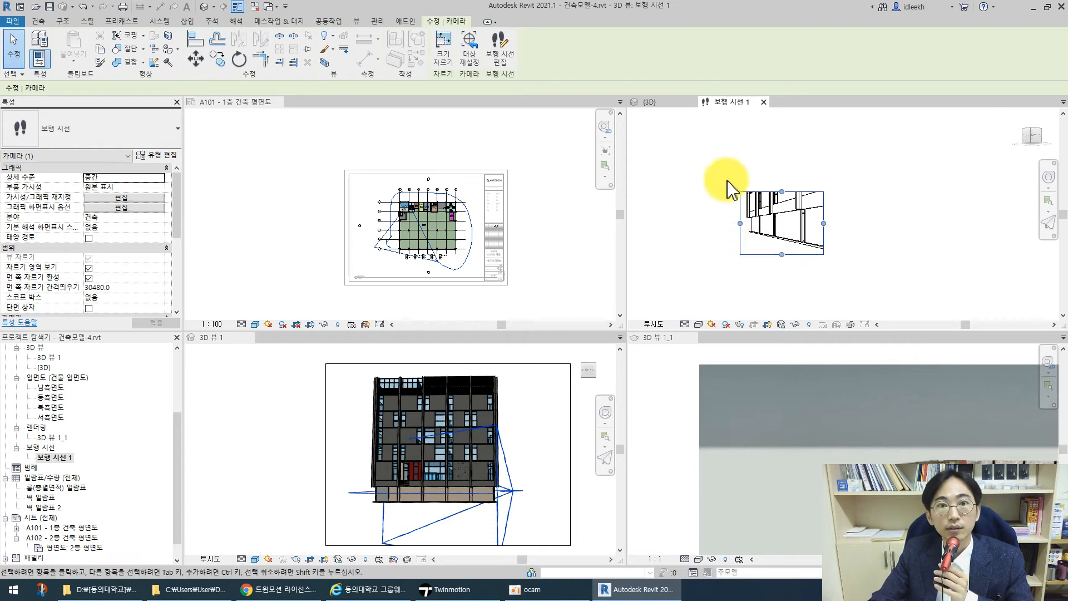
click(854, 226)
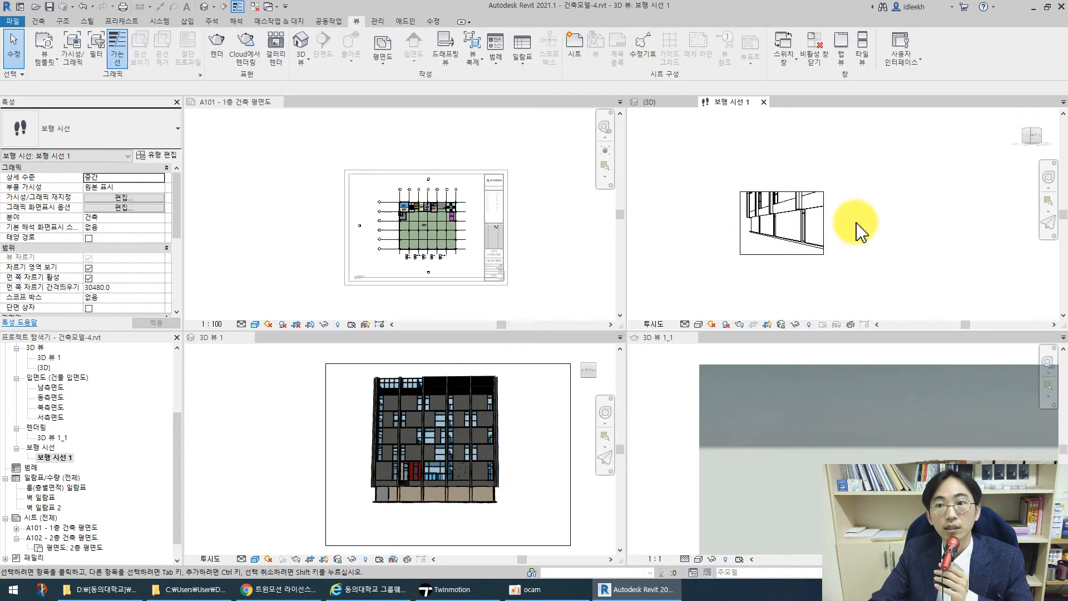
click(772, 255)
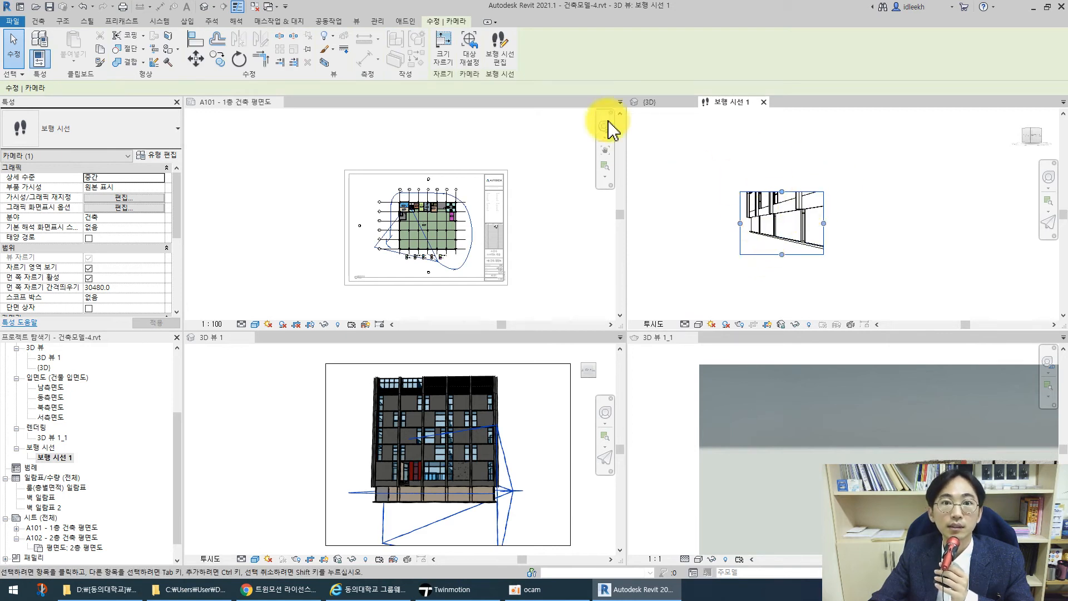
click(506, 53)
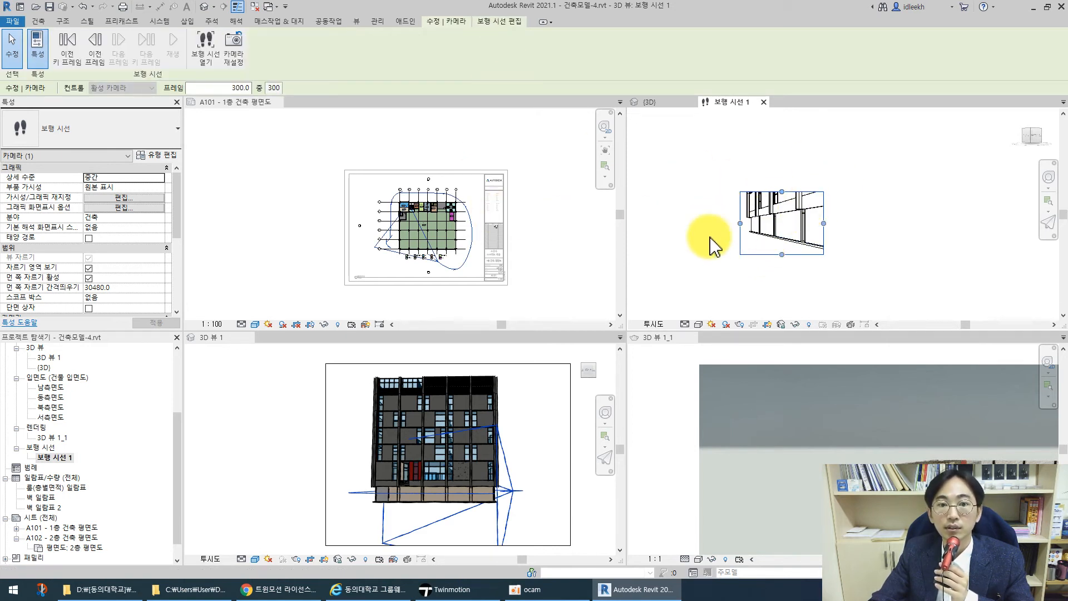
Try to pick key frames on the walkthrough path in the A101 sheet plan, declining to end walkthrough editing
scroll(416, 266, up, 4)
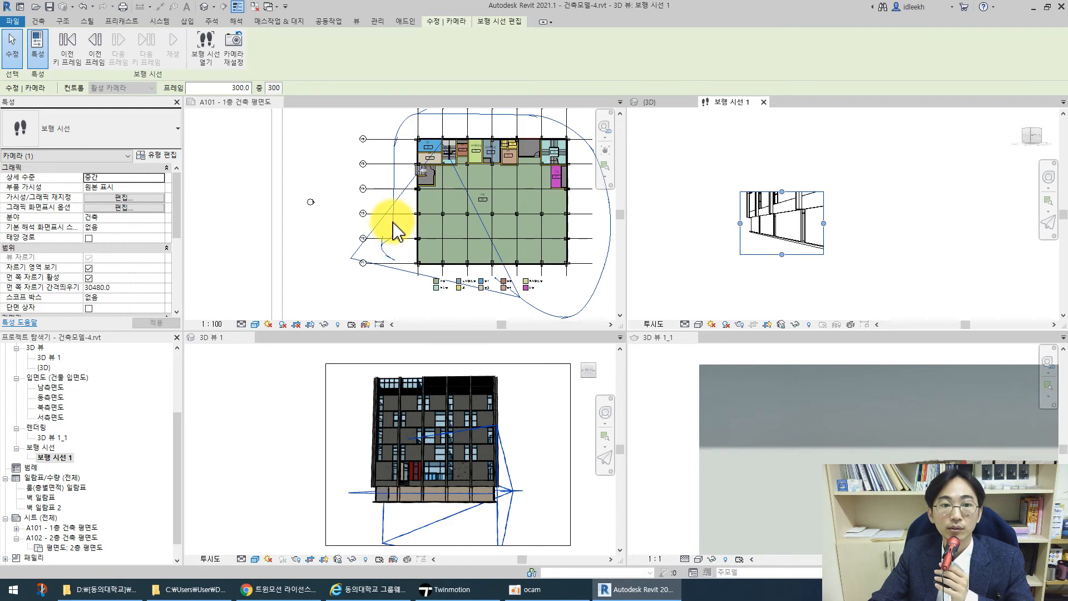
click(396, 234)
key(Escape)
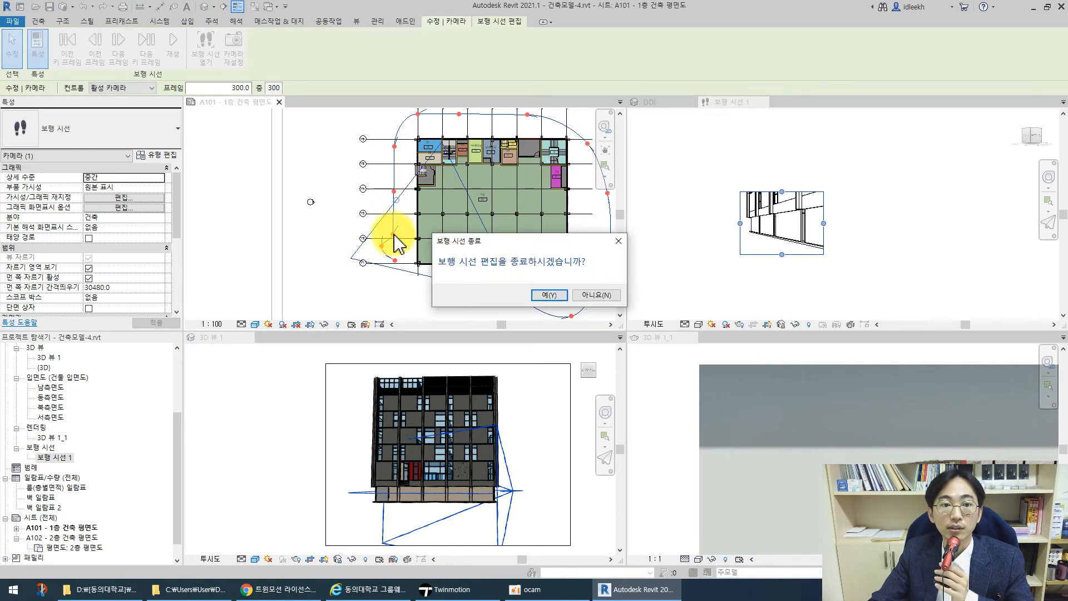
click(590, 296)
click(396, 226)
click(608, 299)
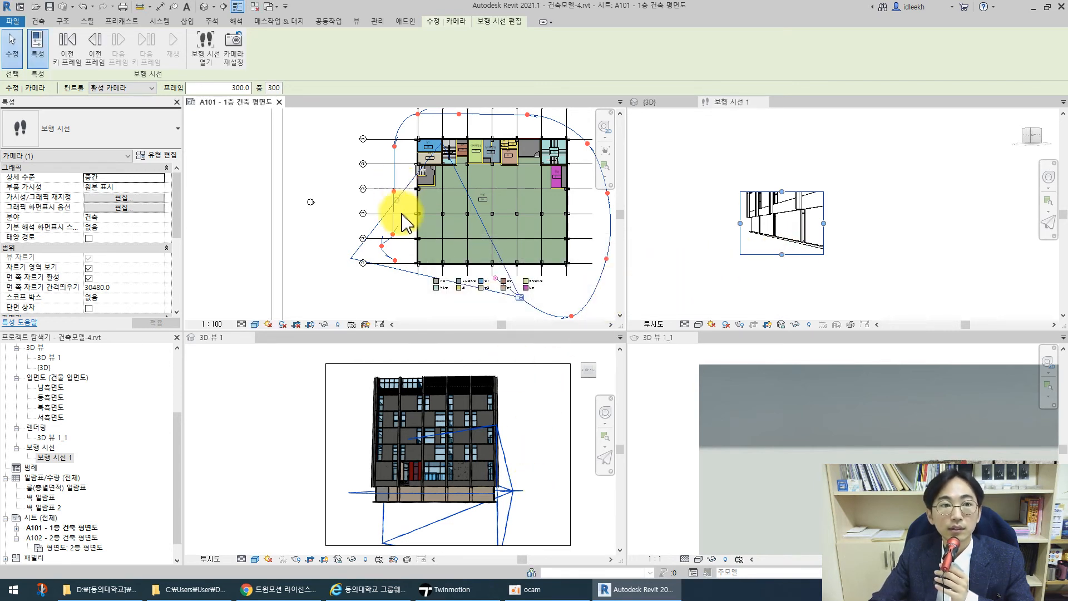
scroll(445, 211, up, 3)
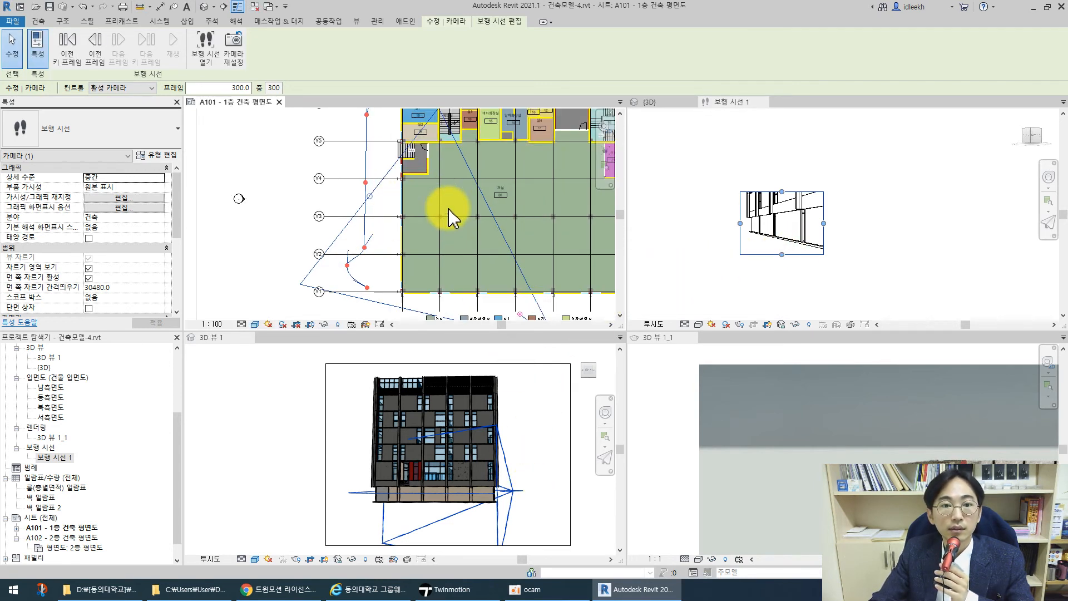
click(358, 250)
click(608, 298)
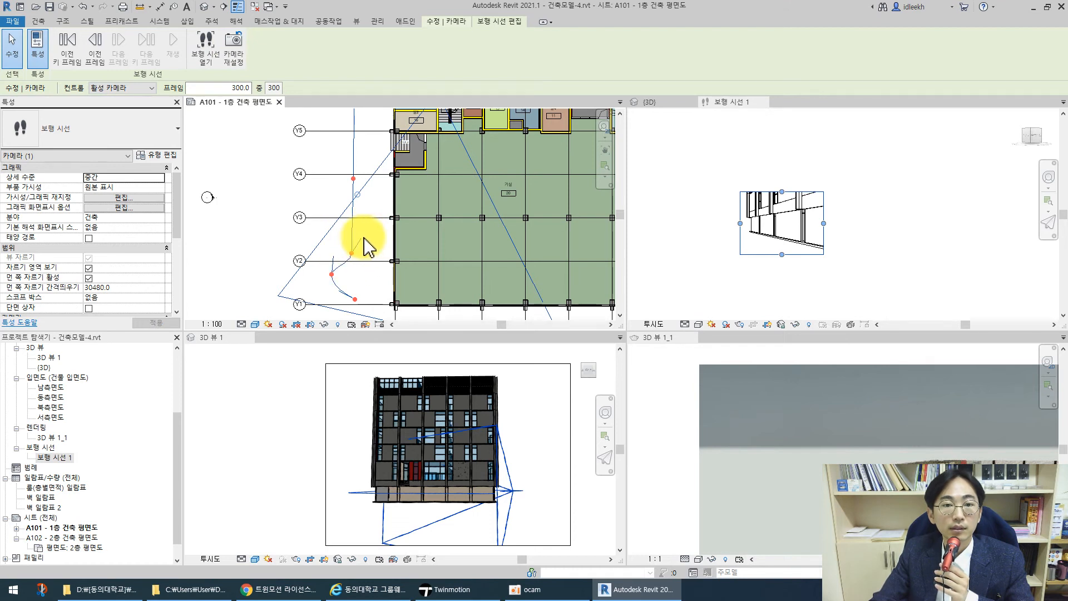
scroll(777, 208, down, 2)
scroll(781, 214, up, 2)
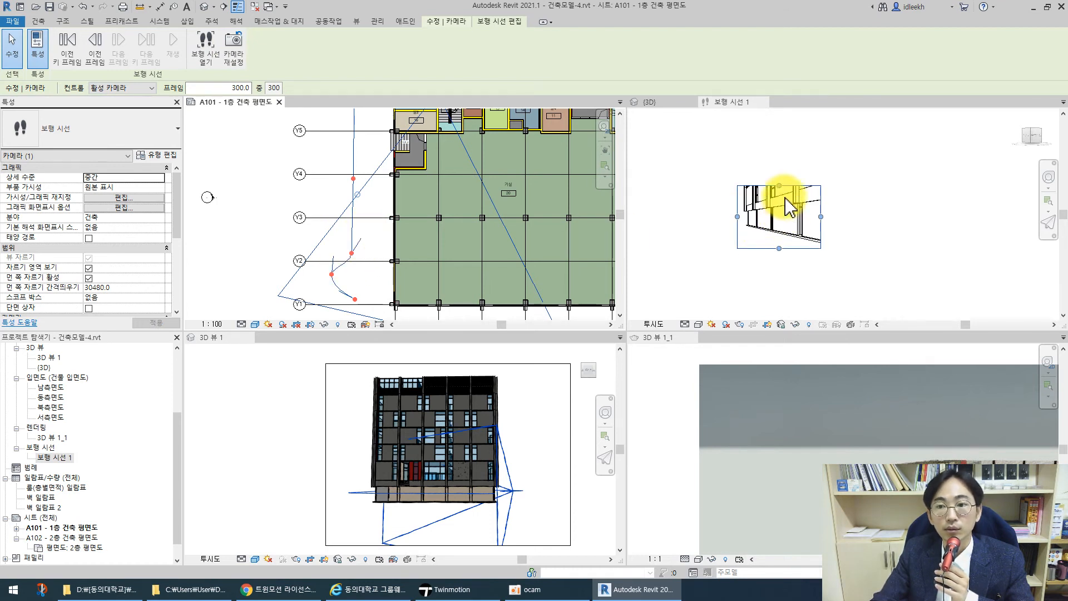
Enlarge the 보행 시선 1 crop frame upward, to the right and downward to take in the building's full height
click(781, 188)
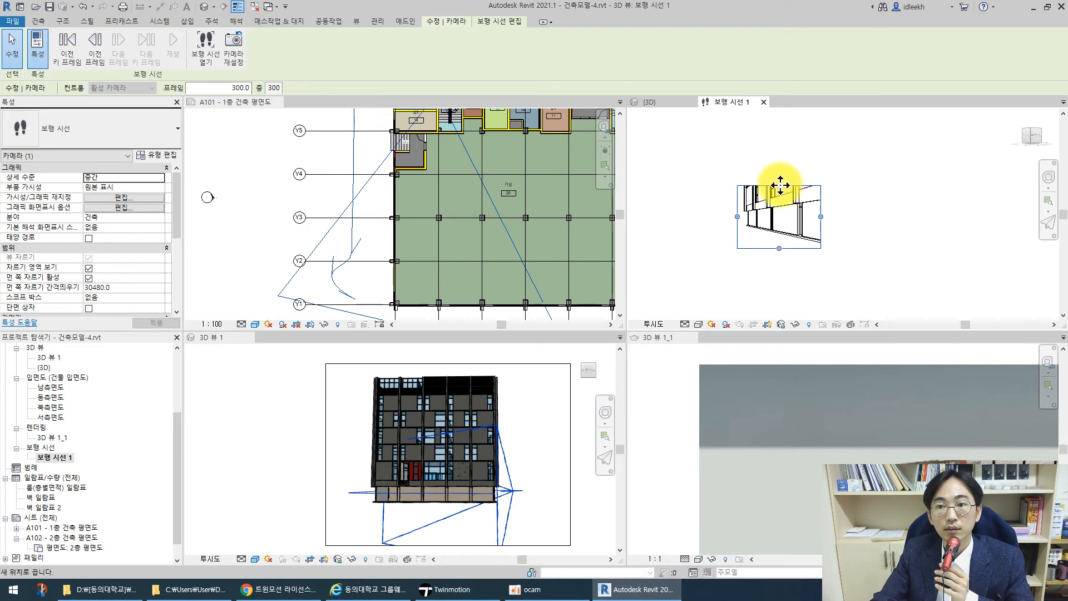
drag(780, 185, 775, 155)
drag(821, 200, 923, 202)
drag(827, 249, 828, 284)
scroll(816, 240, down, 5)
drag(820, 211, 820, 135)
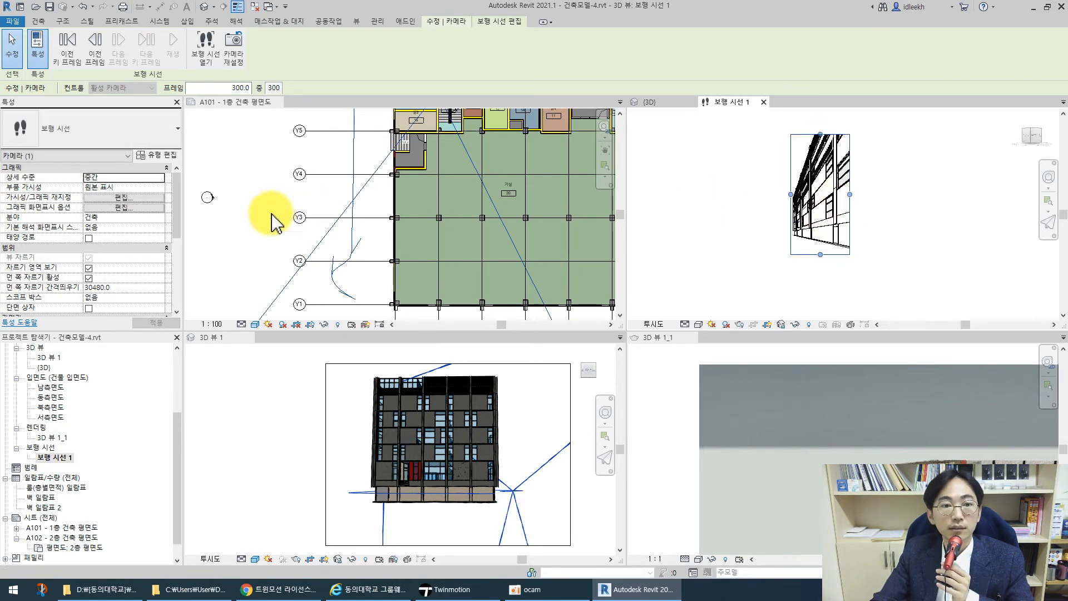
Try to pick a key frame on the walkthrough path in the A101 sheet plan, and reopen the walkthrough view
scroll(399, 259, down, 3)
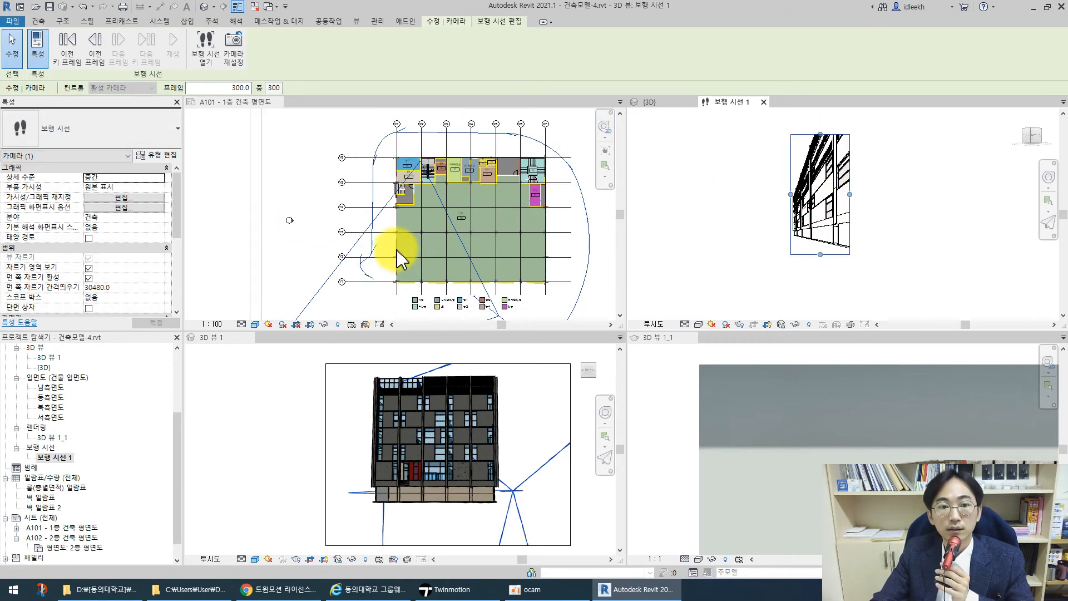
scroll(399, 259, down, 2)
click(388, 222)
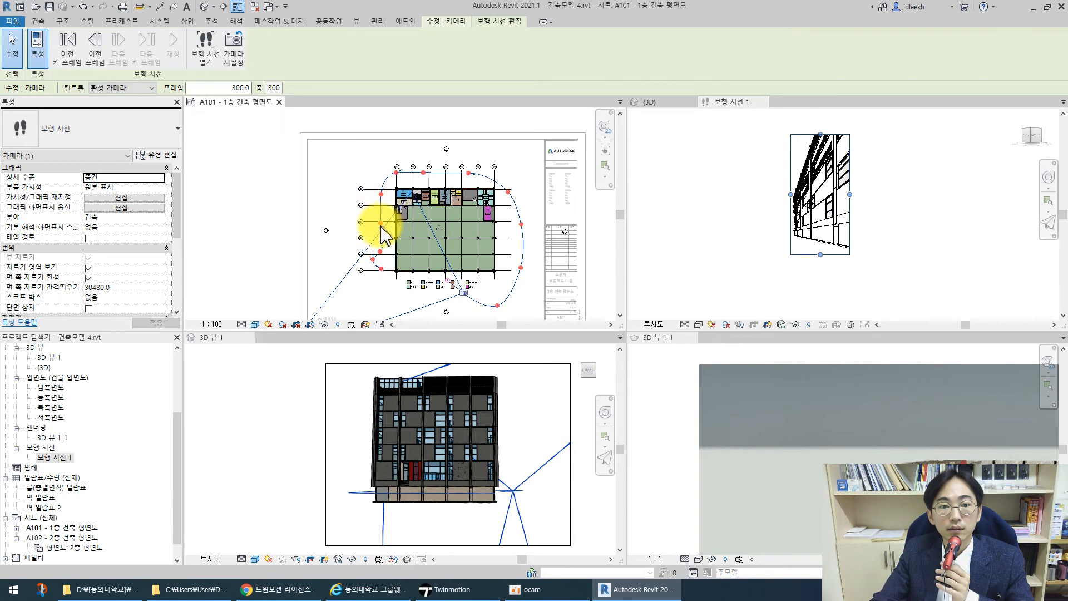
click(382, 232)
click(589, 296)
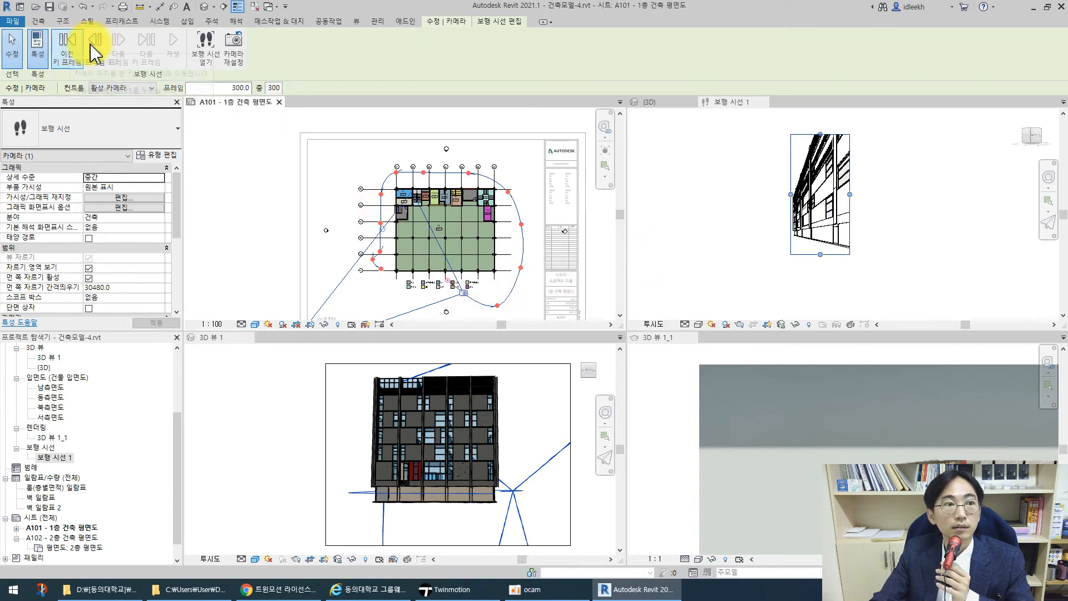
click(207, 53)
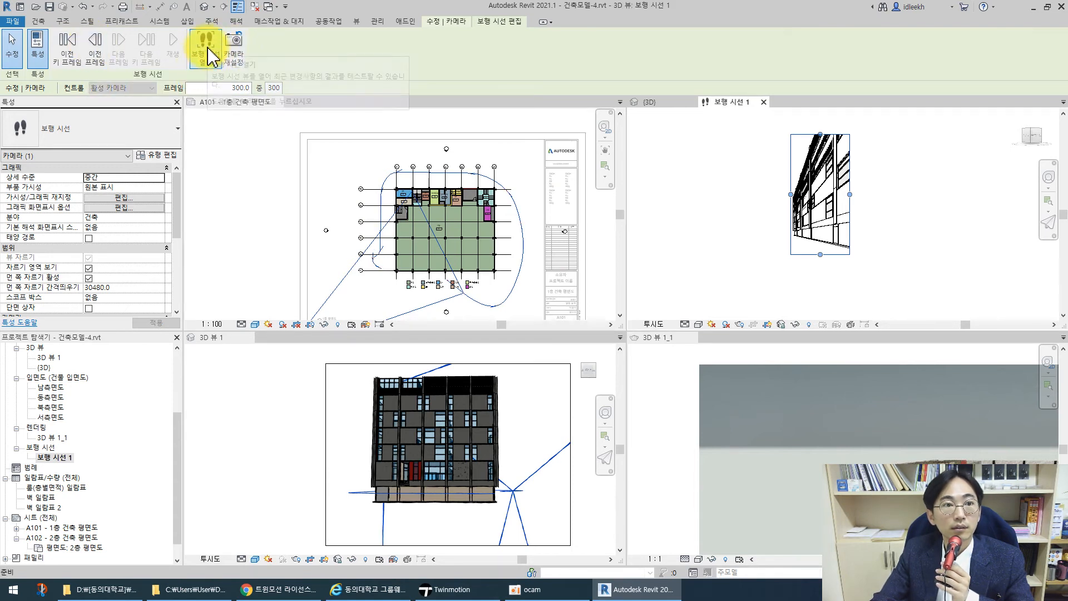
Step the walkthrough back frame by frame to frame 285
click(96, 49)
click(96, 49)
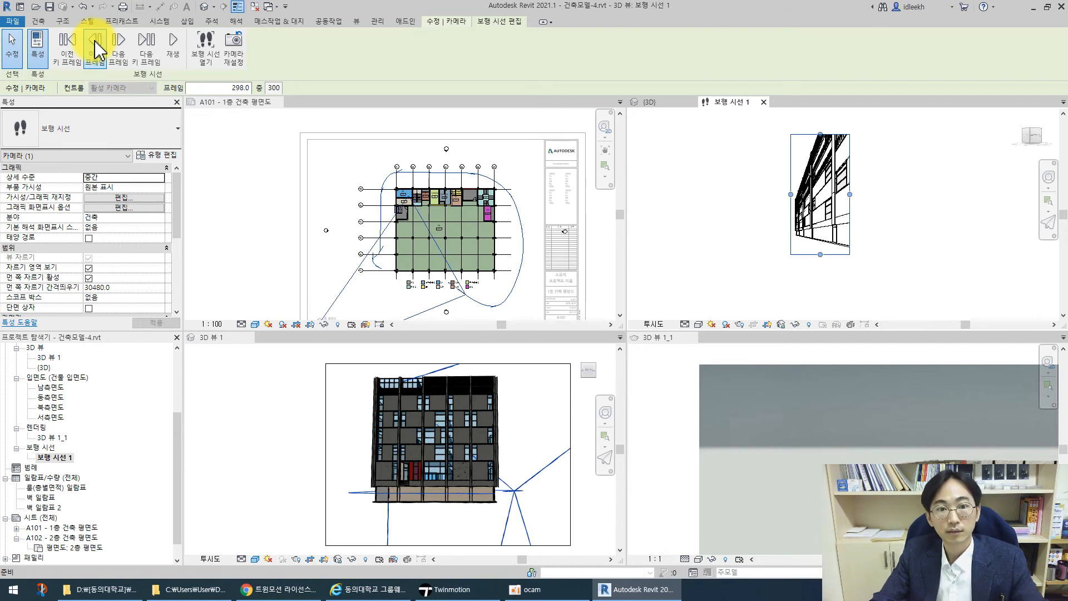
click(96, 49)
click(96, 49)
click(96, 49)
click(95, 49)
click(96, 49)
click(95, 49)
click(95, 49)
click(96, 49)
click(96, 49)
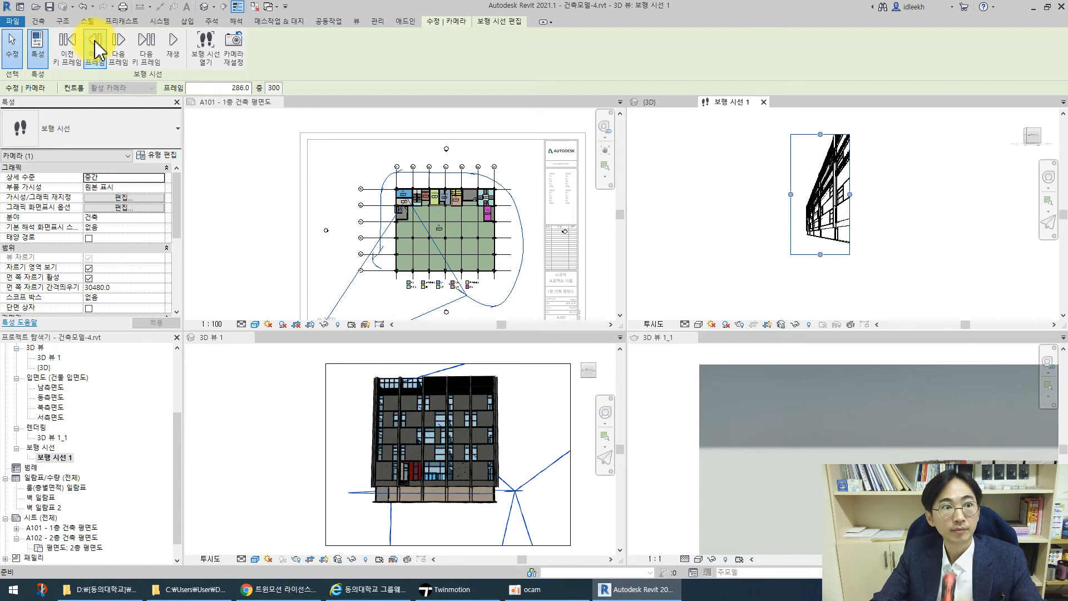
click(95, 49)
Play the walkthrough and close the 보행 시선 1 view
click(174, 49)
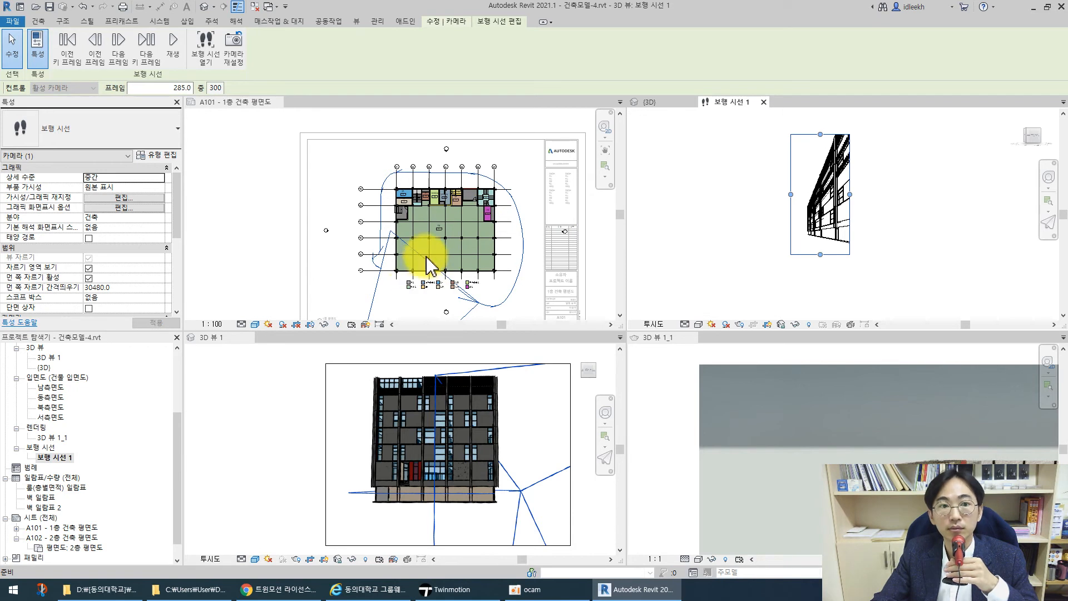
click(174, 41)
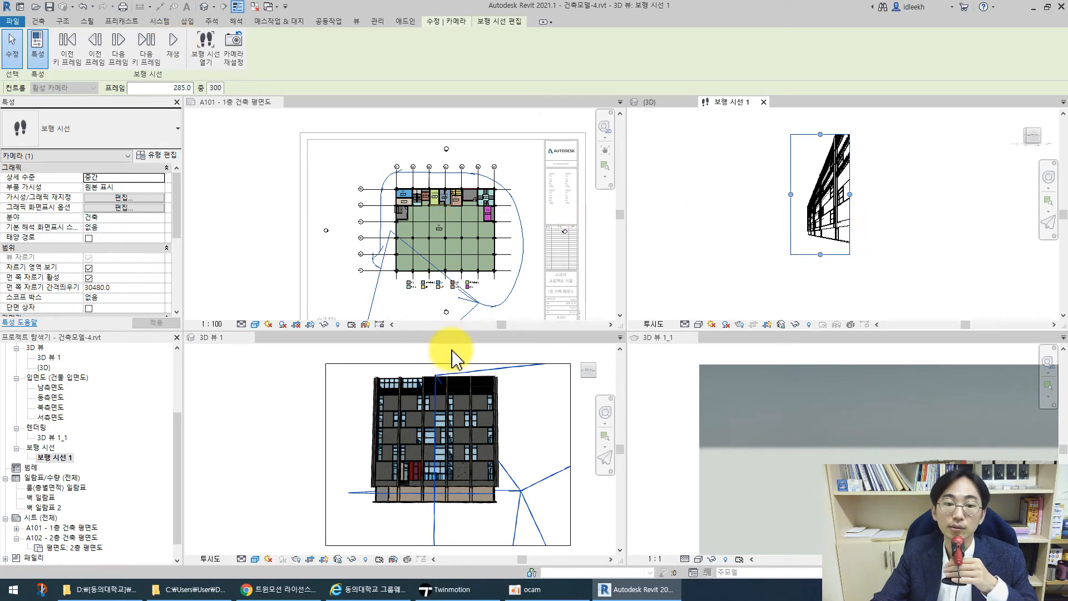
scroll(501, 425, down, 5)
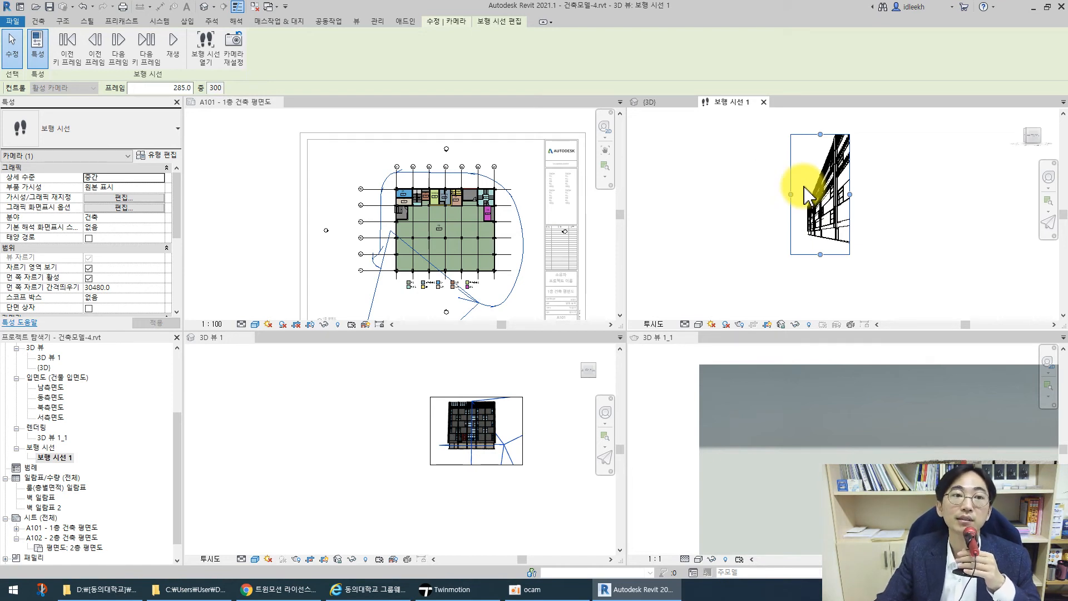
click(764, 103)
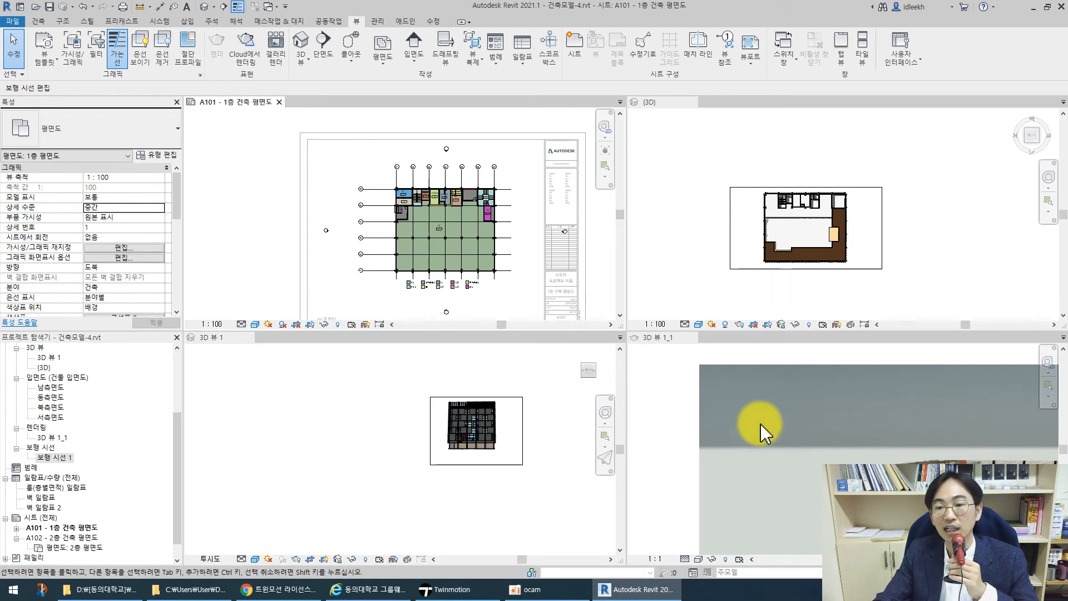
Examine the whole building in the 3D 뷰 1_1 rendering
scroll(753, 422, down, 5)
scroll(807, 483, up, 10)
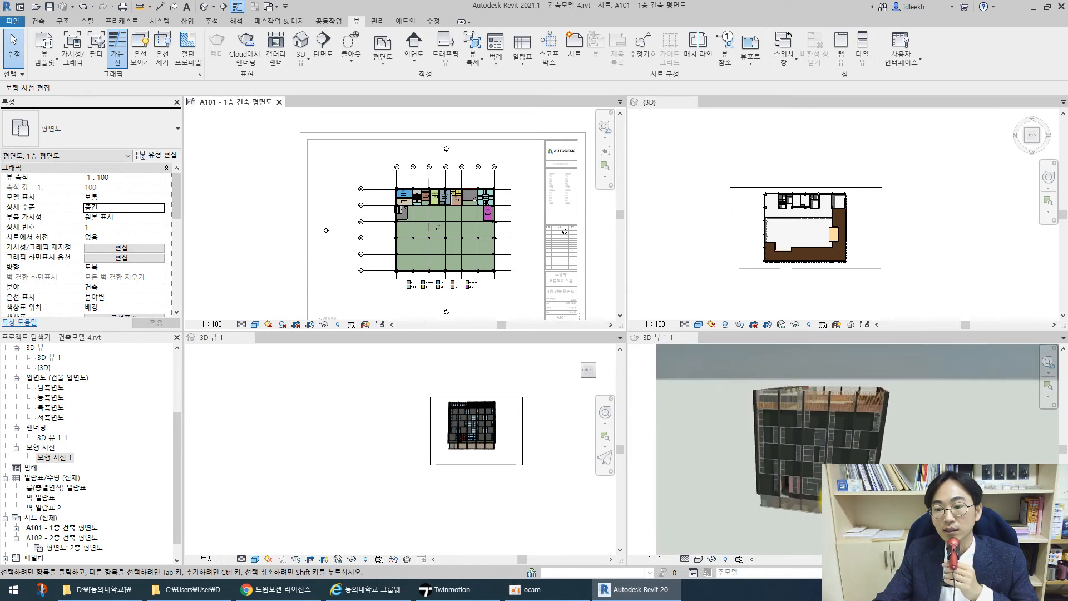
scroll(791, 432, down, 1)
click(792, 452)
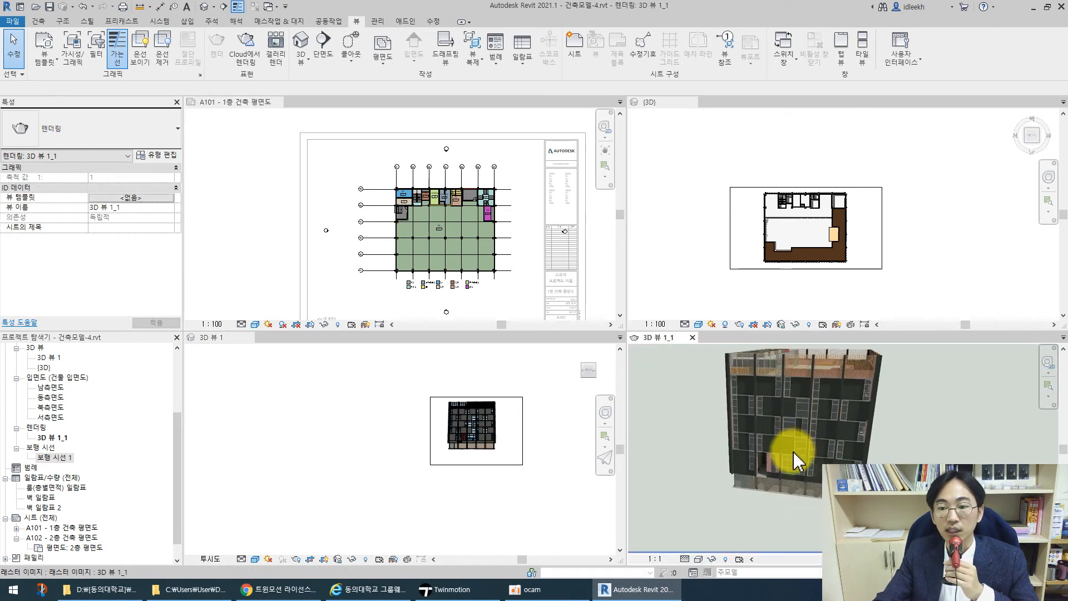
middle_drag(818, 403, 819, 445)
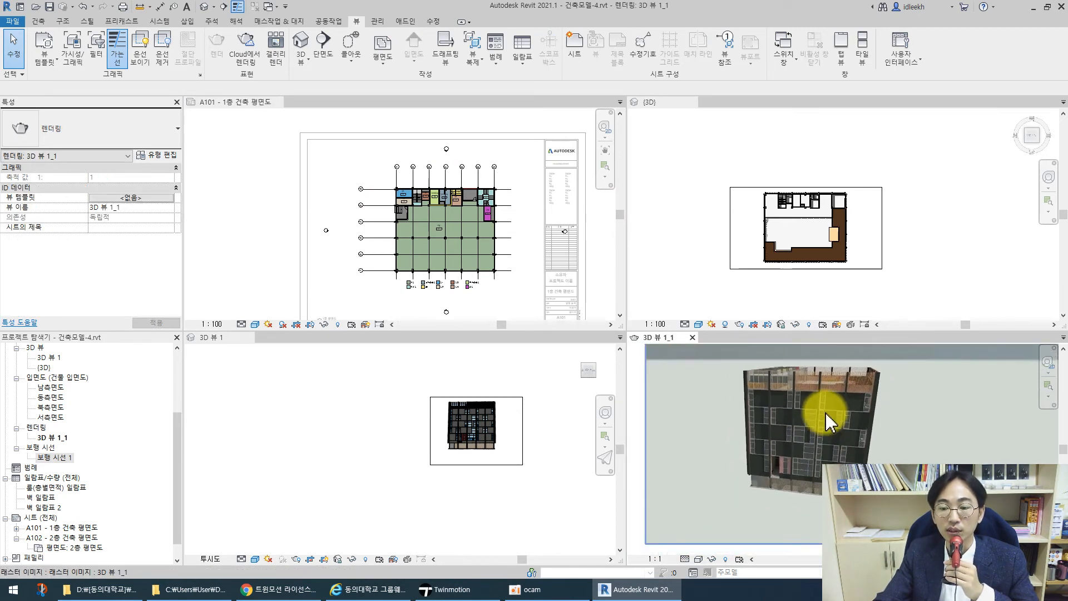
scroll(829, 423, down, 2)
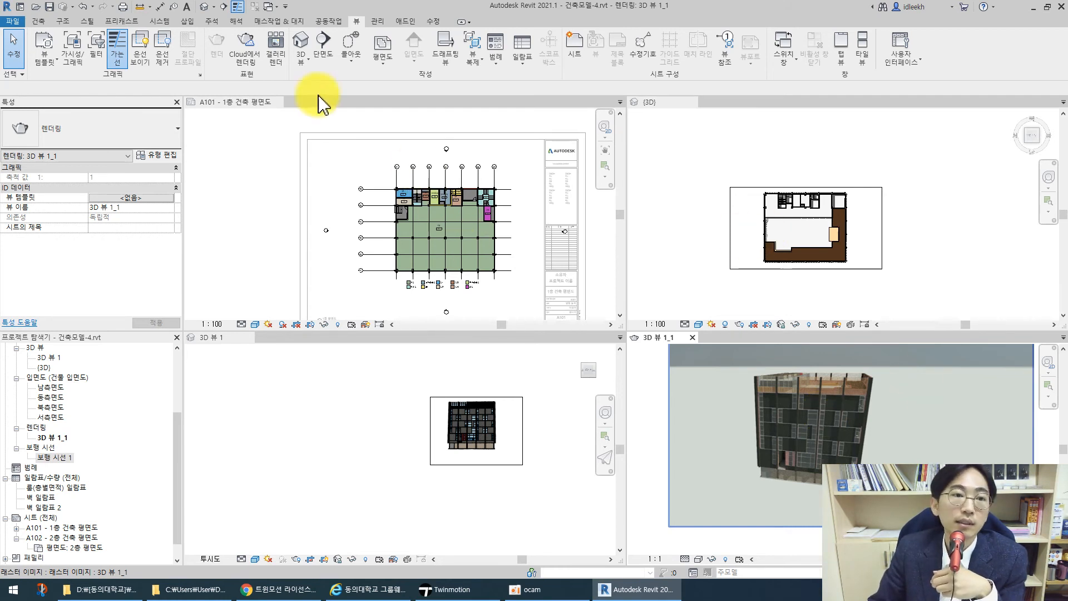
Close the A101 sheet and activate the 3D 뷰 1 camera view, framing the building's front facade
click(277, 102)
click(477, 309)
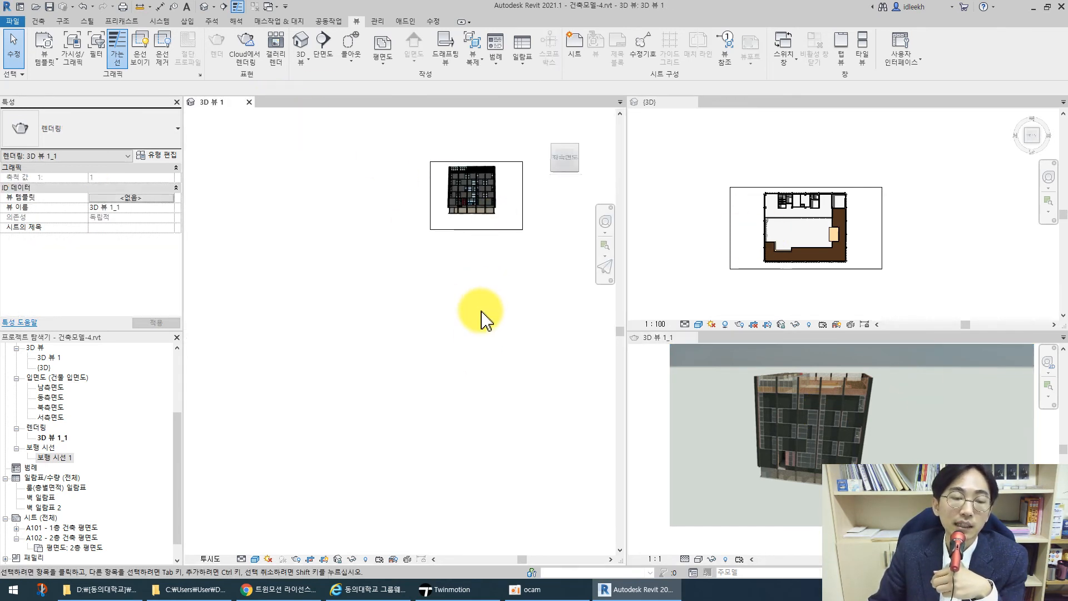
scroll(489, 223, up, 3)
middle_drag(500, 231, 436, 399)
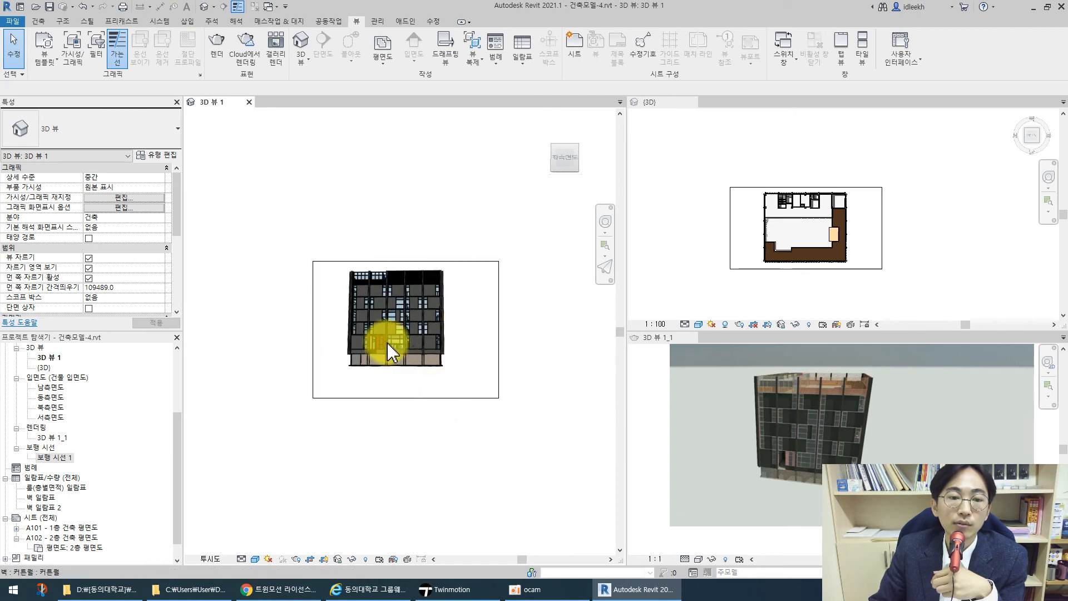
scroll(378, 334, up, 5)
middle_drag(316, 301, 315, 301)
scroll(315, 301, down, 2)
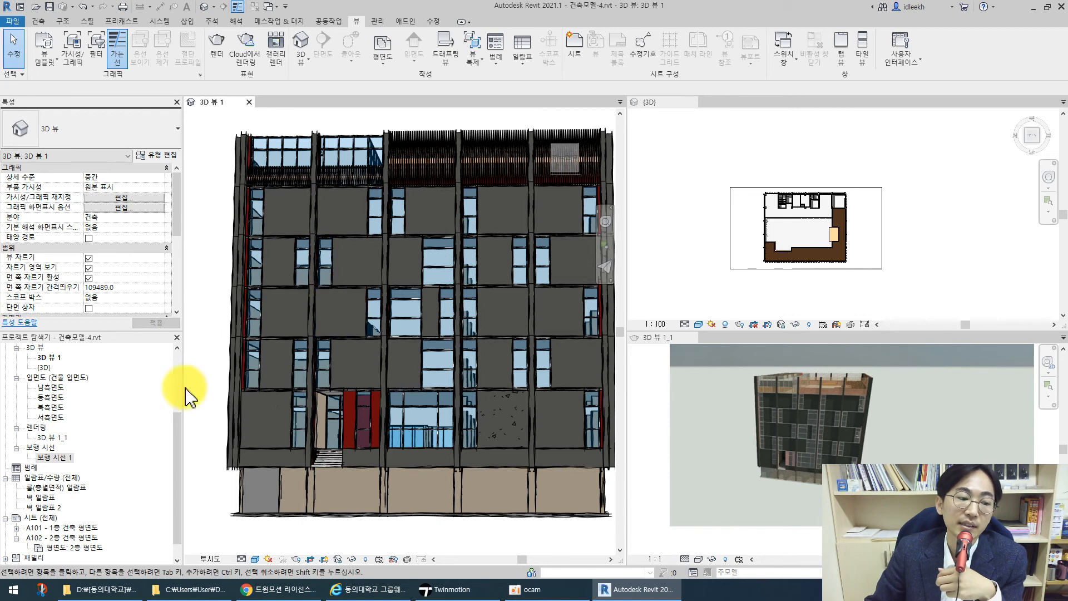
Review the wall schedules 벽 일람표 and 벽 일람표 2, and close both
double_click(42, 498)
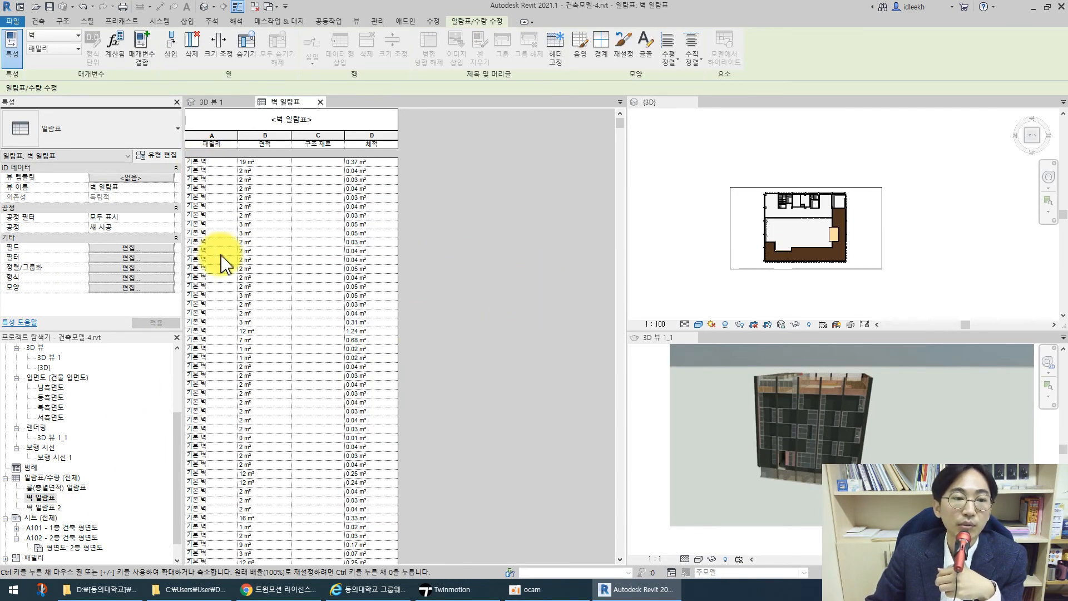
scroll(221, 337, down, 1)
click(41, 508)
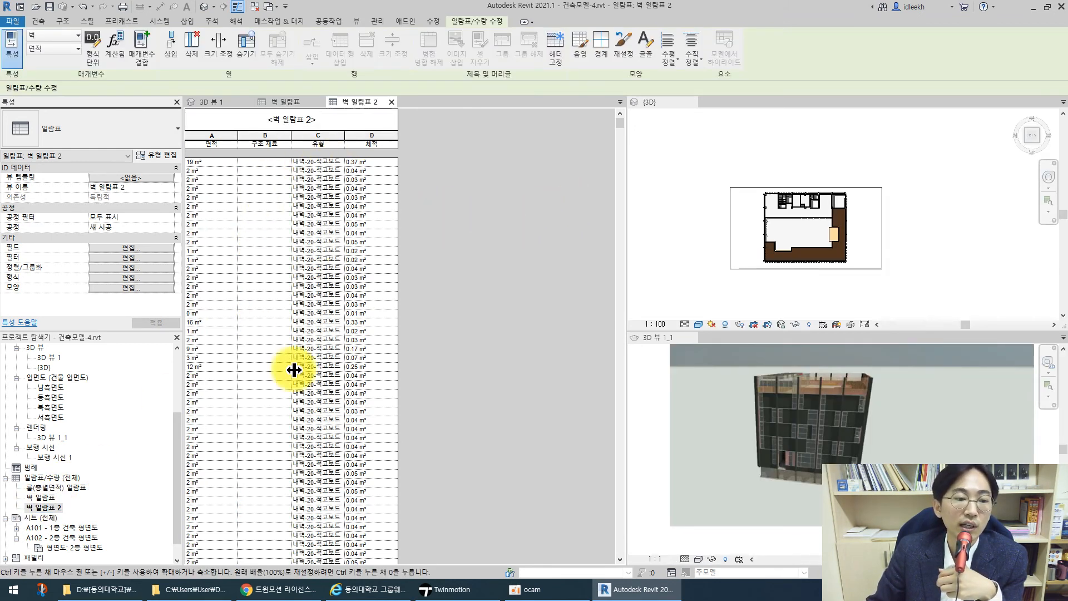
double_click(35, 497)
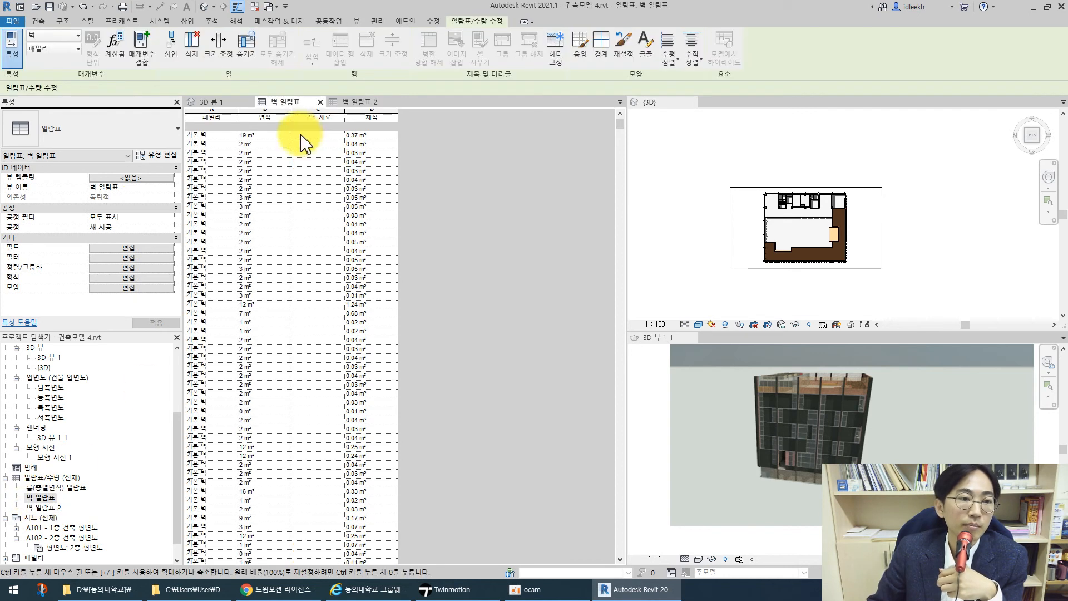
scroll(231, 159, down, 10)
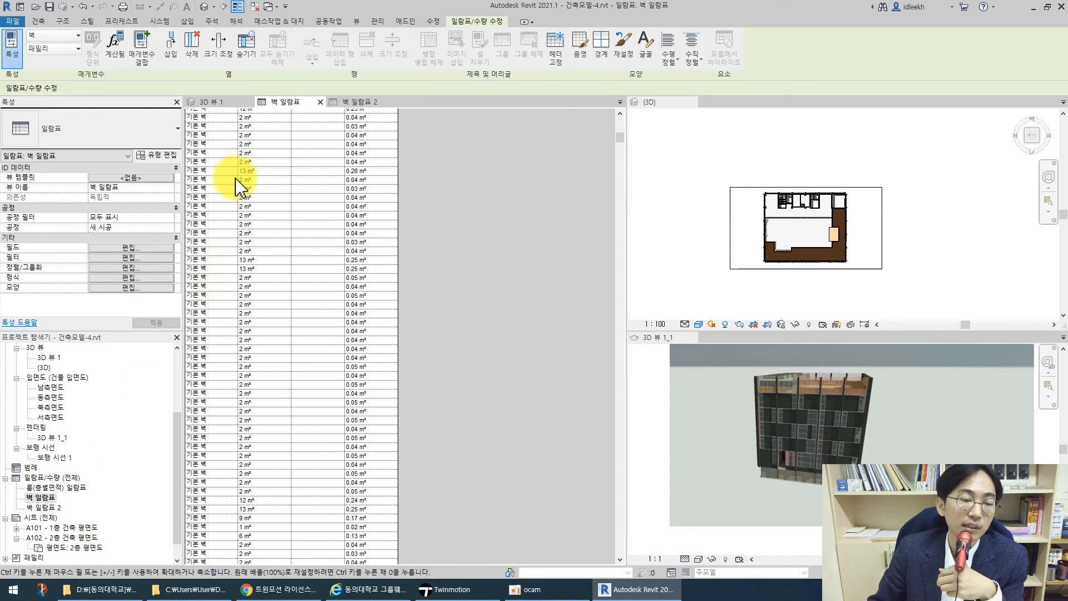
scroll(220, 194, up, 10)
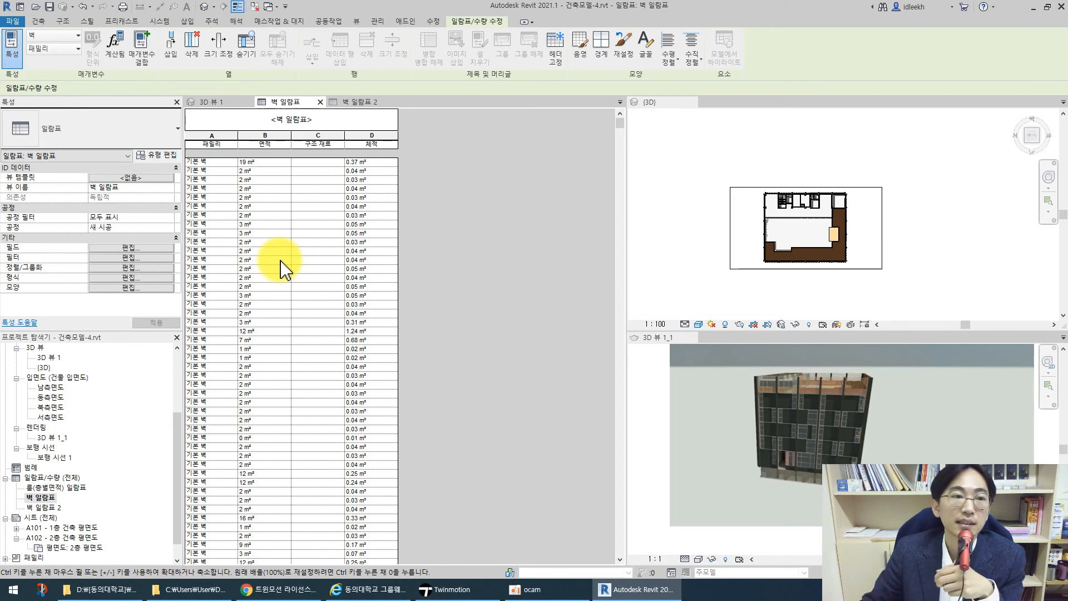
click(320, 102)
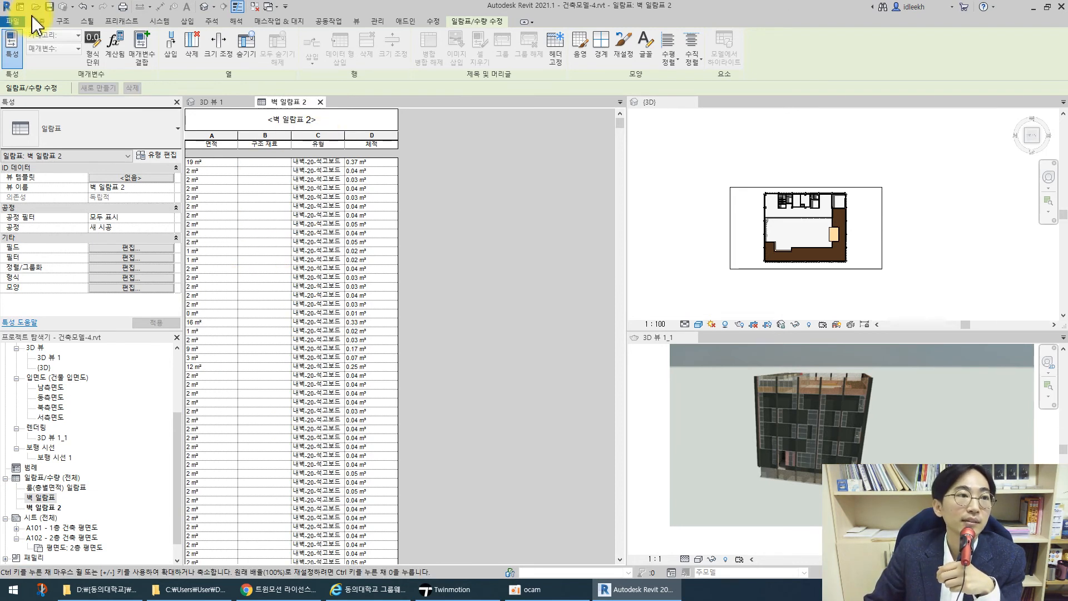
click(321, 102)
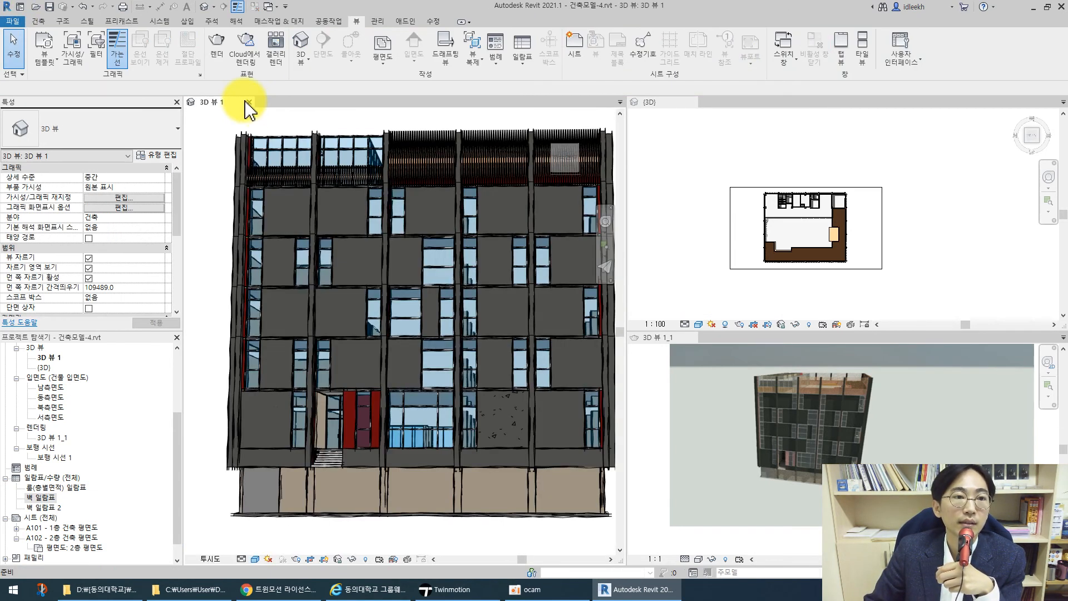
Export the 3D 뷰 1 view to the desktop as an FBX 2015 and earlier file, keeping the suggested file name
click(12, 21)
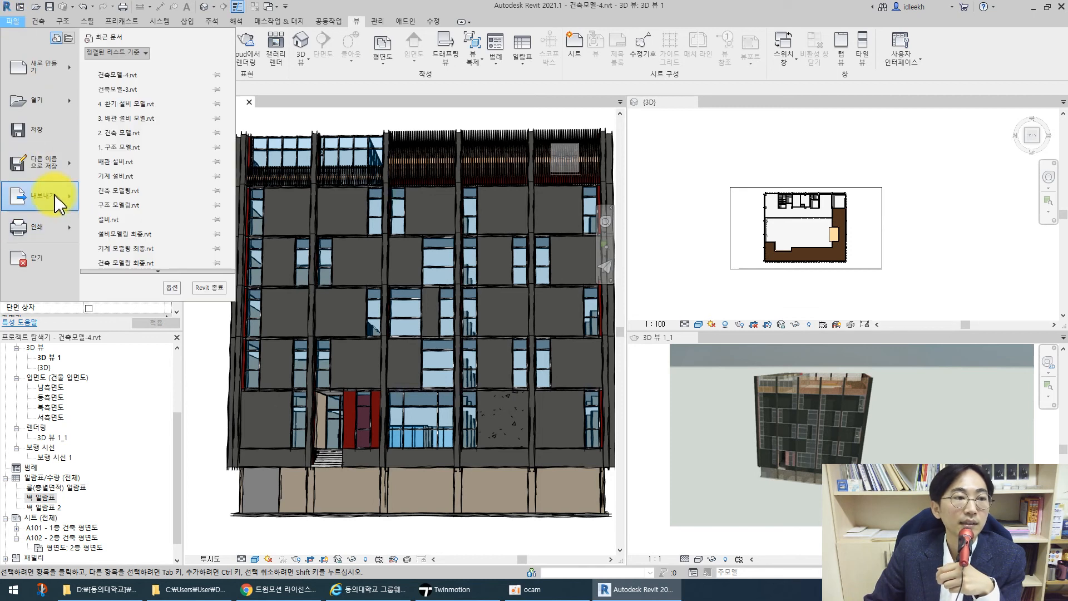
mouse_move(52, 199)
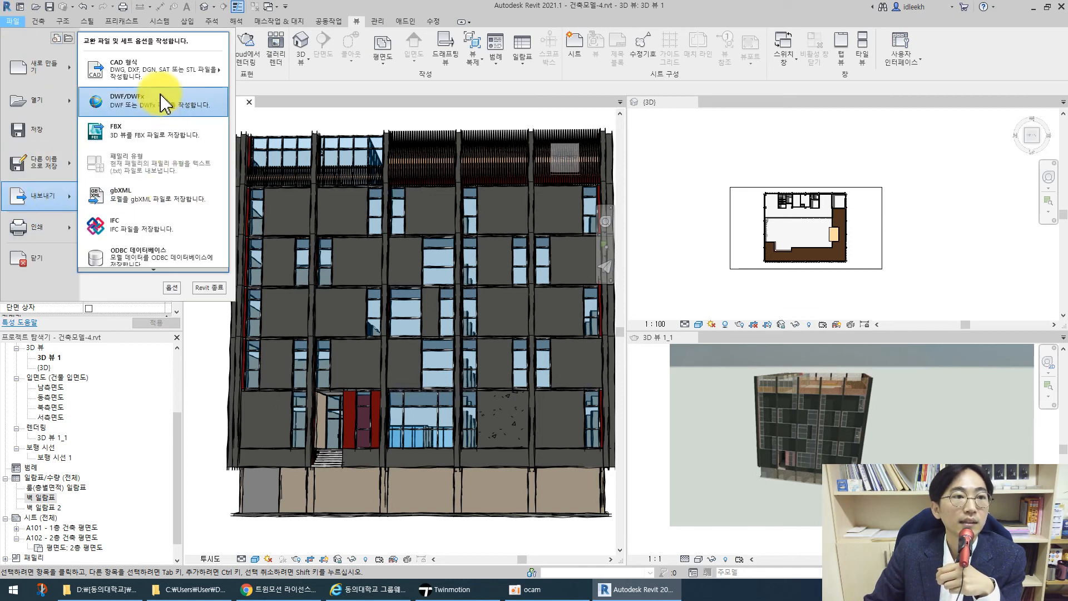
mouse_move(178, 72)
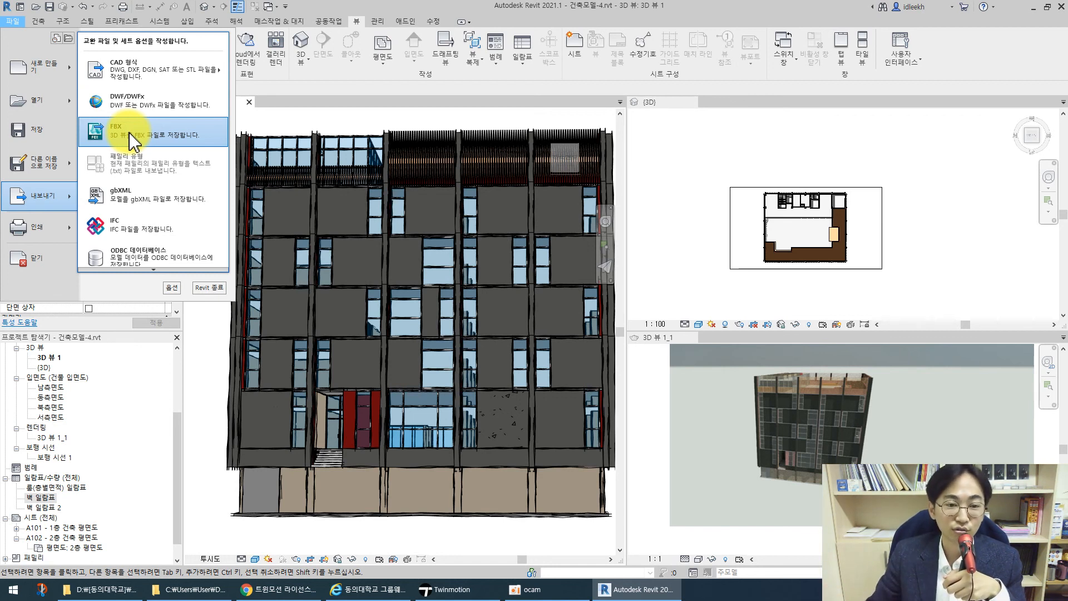
mouse_move(147, 81)
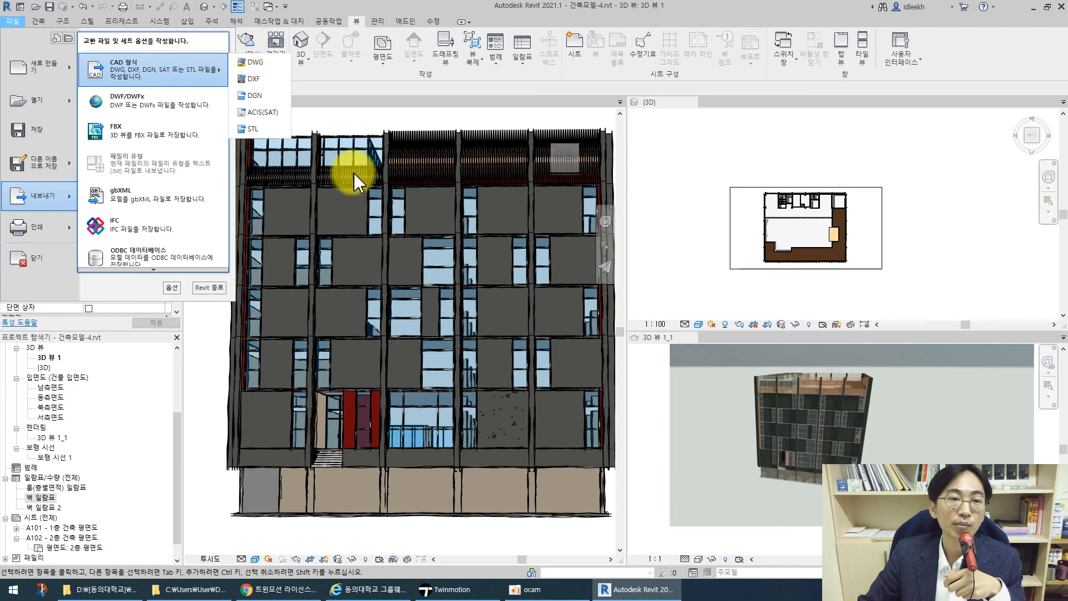
click(139, 131)
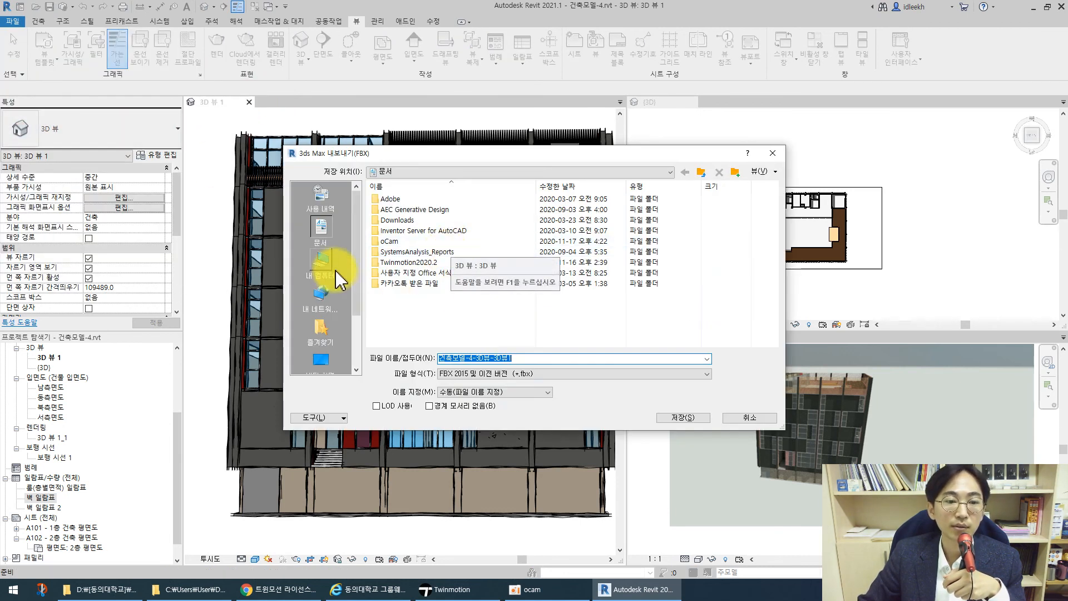
click(314, 356)
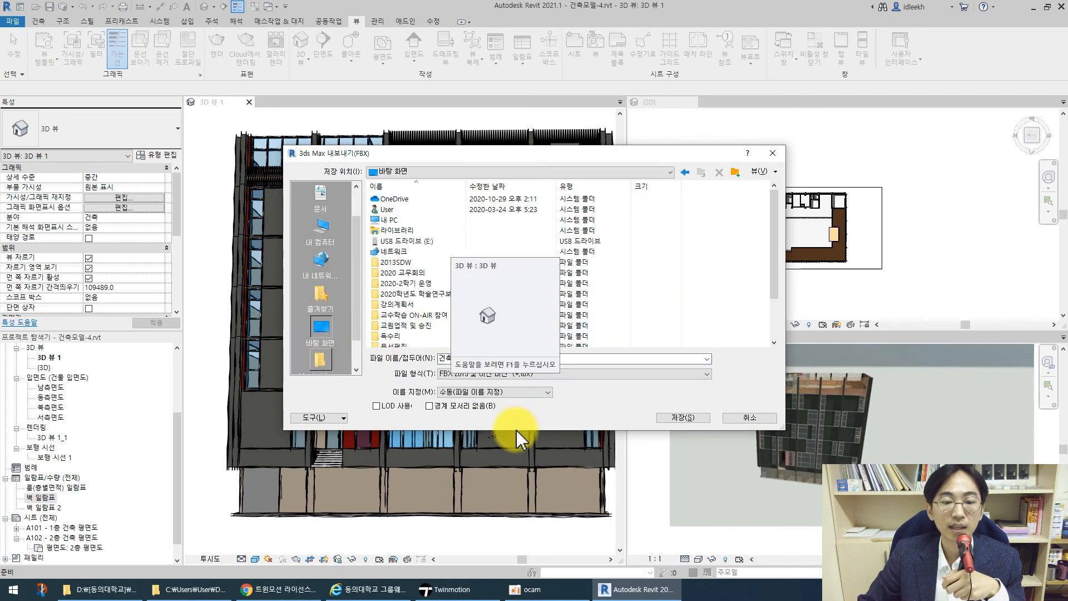
click(679, 417)
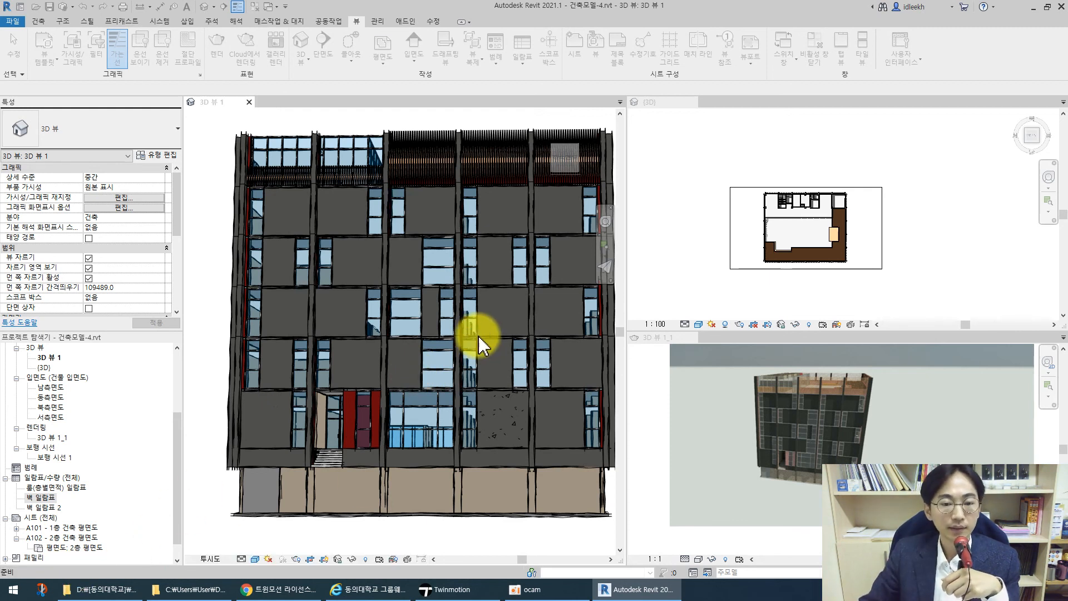
Switch to Twinmotion and import 건축모델-4-3D뷰-3D뷰1.fbx from the desktop as geometry, using Collapse by material, Z up and automatic unit conversion
click(452, 589)
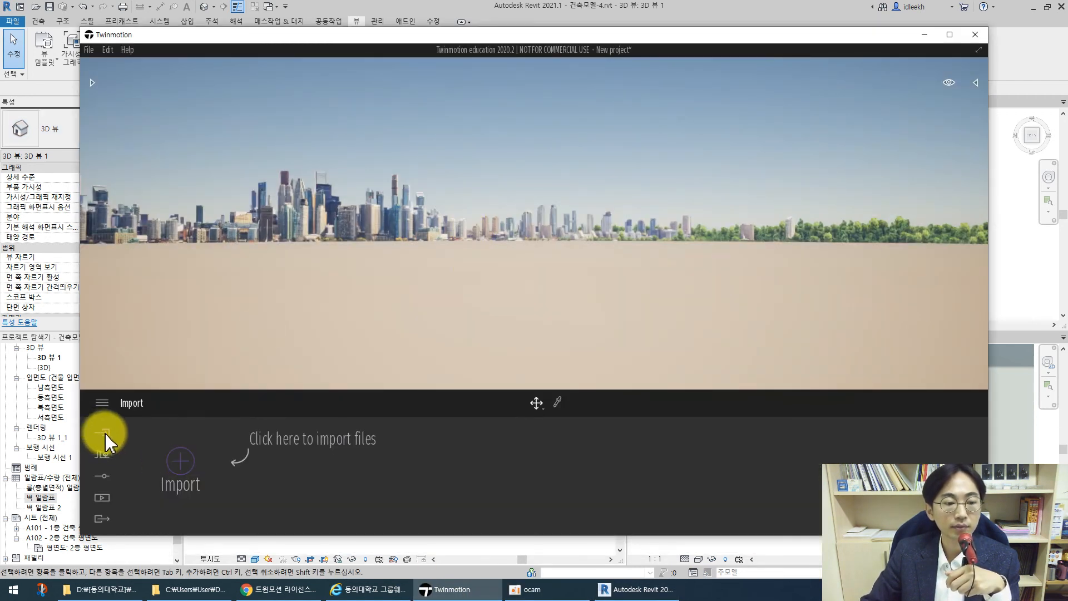
click(178, 462)
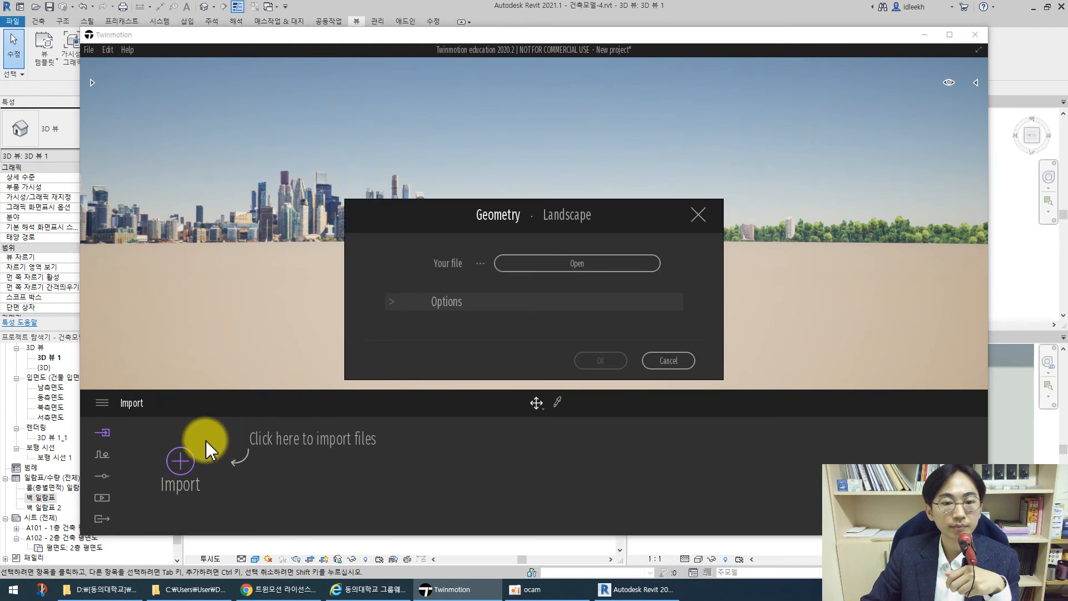
click(576, 265)
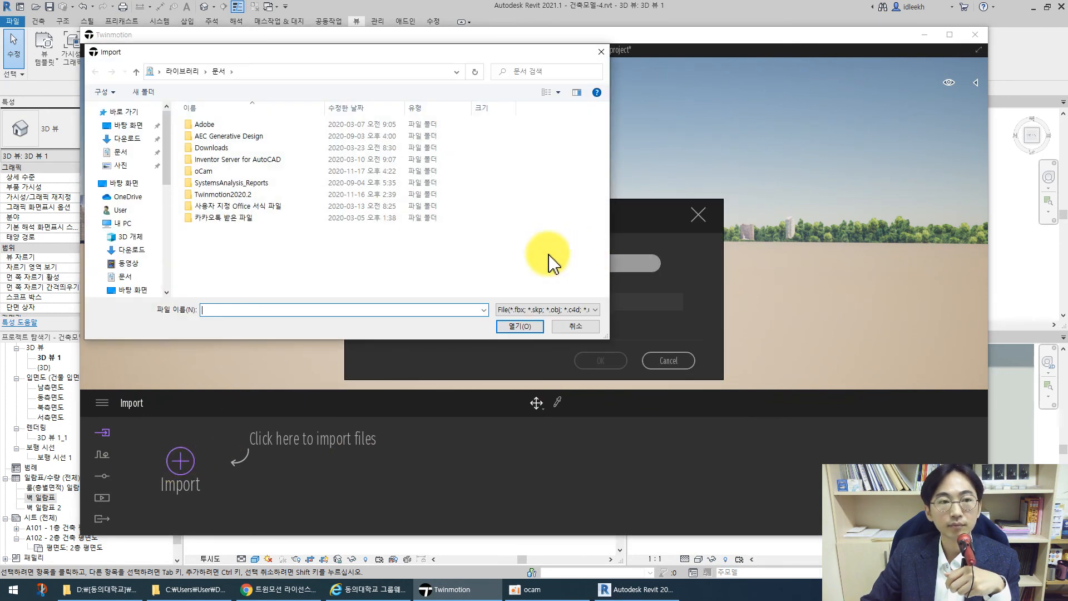
click(133, 290)
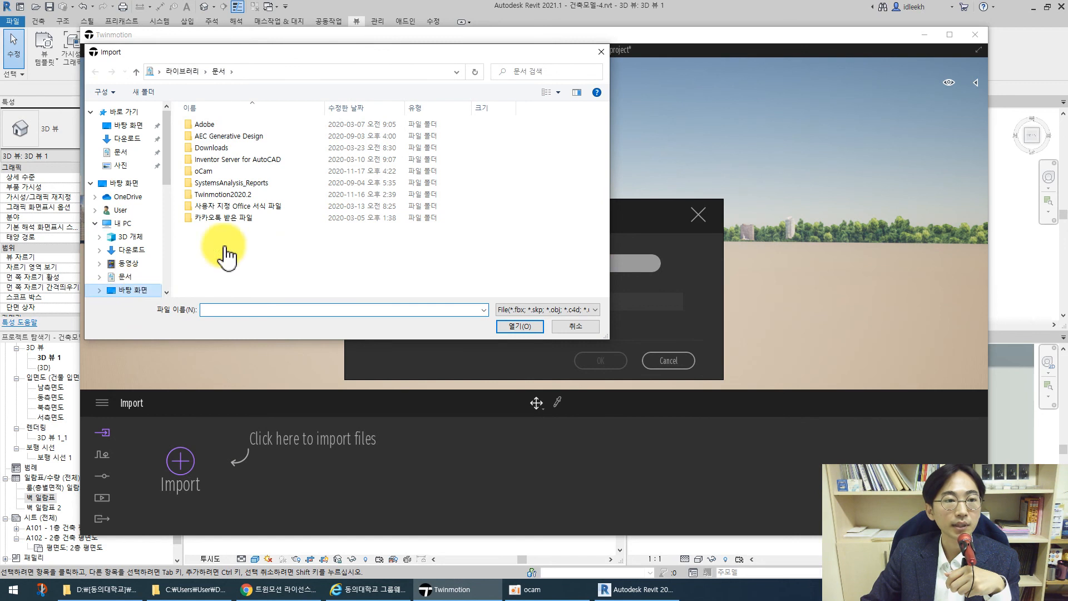
scroll(278, 222, down, 1)
click(565, 196)
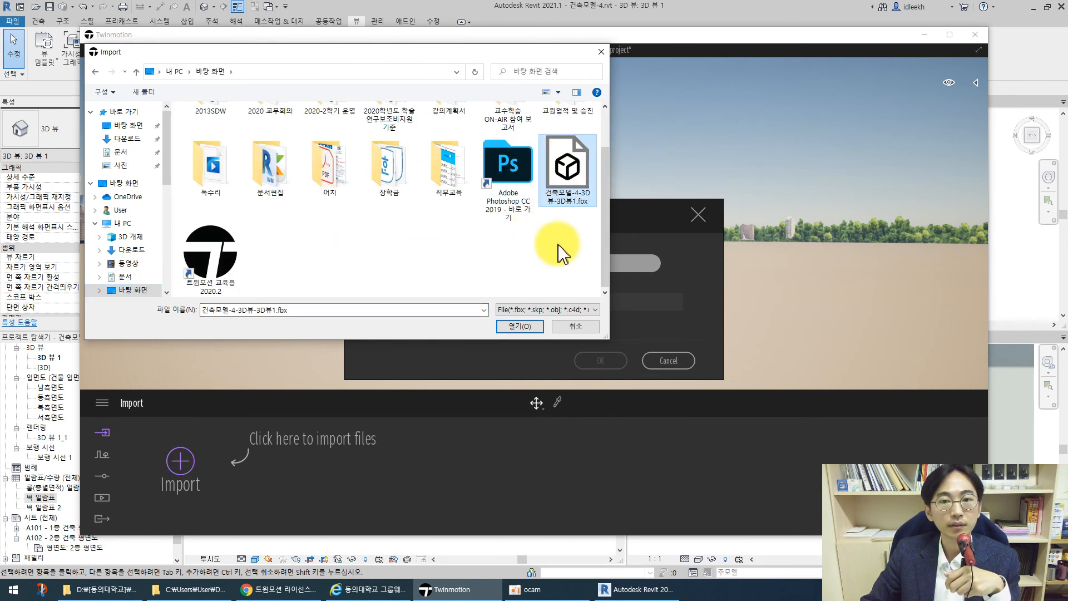
click(518, 327)
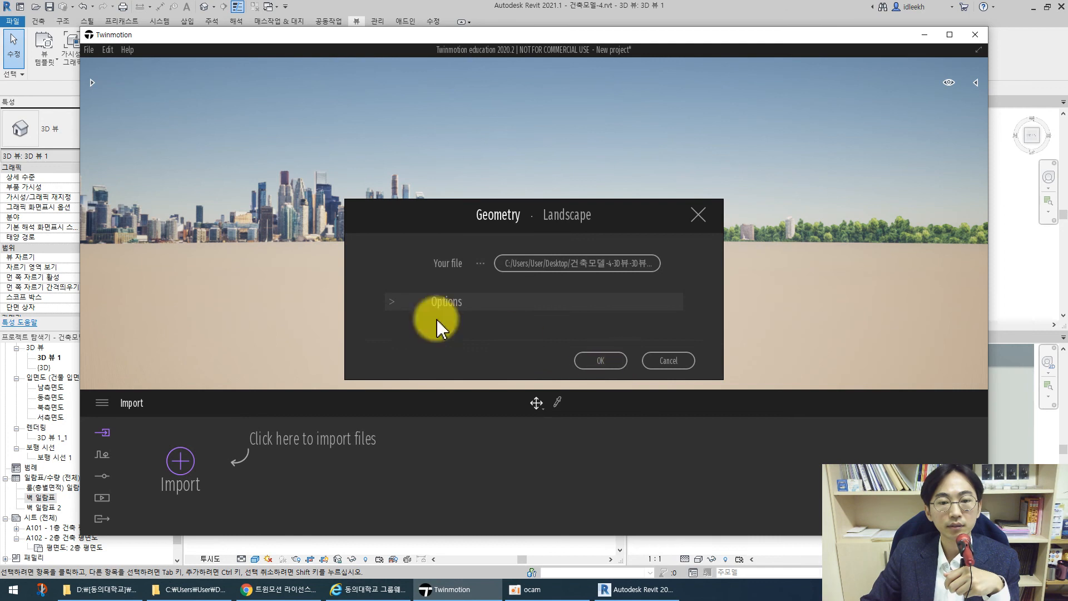
click(392, 301)
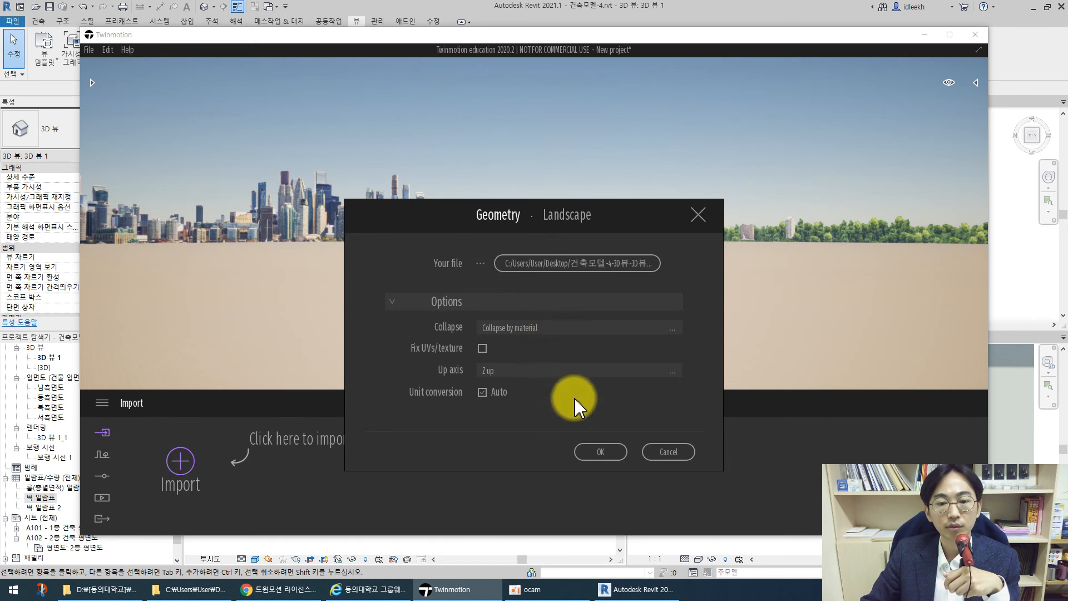
click(599, 451)
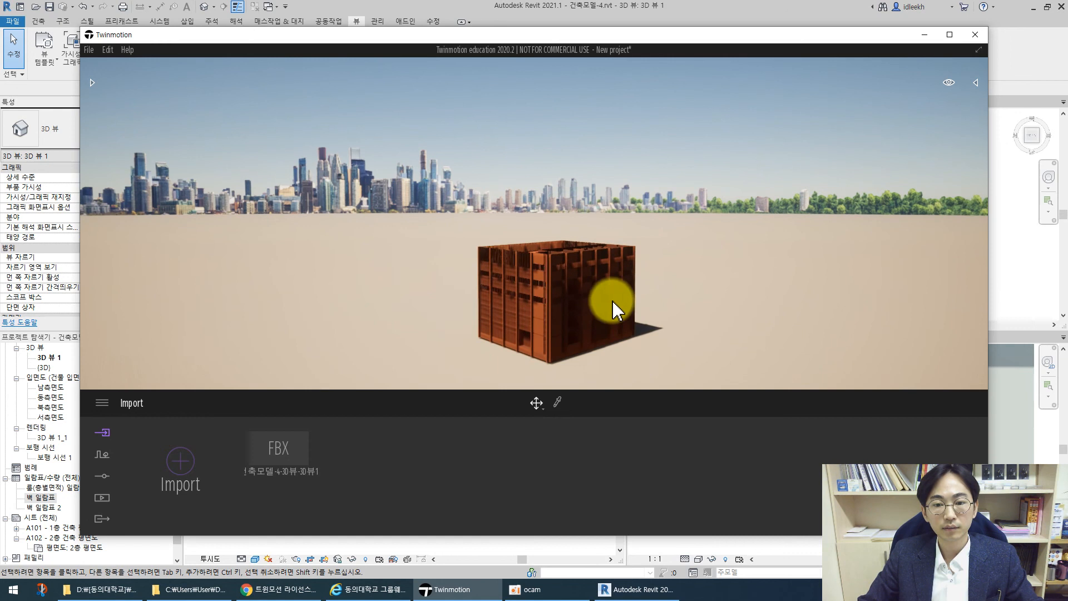
Examine the imported building and browse the library's Materials, Objects, and Vegetation and landscape categories, closing the library when finished
right_drag(466, 297, 514, 317)
scroll(501, 291, up, 2)
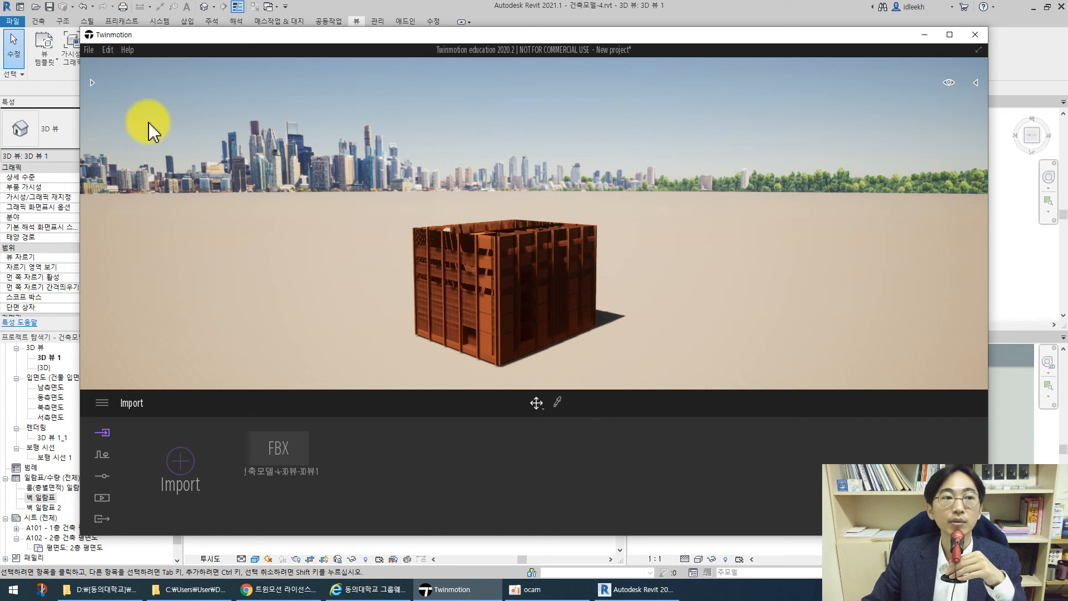
click(92, 84)
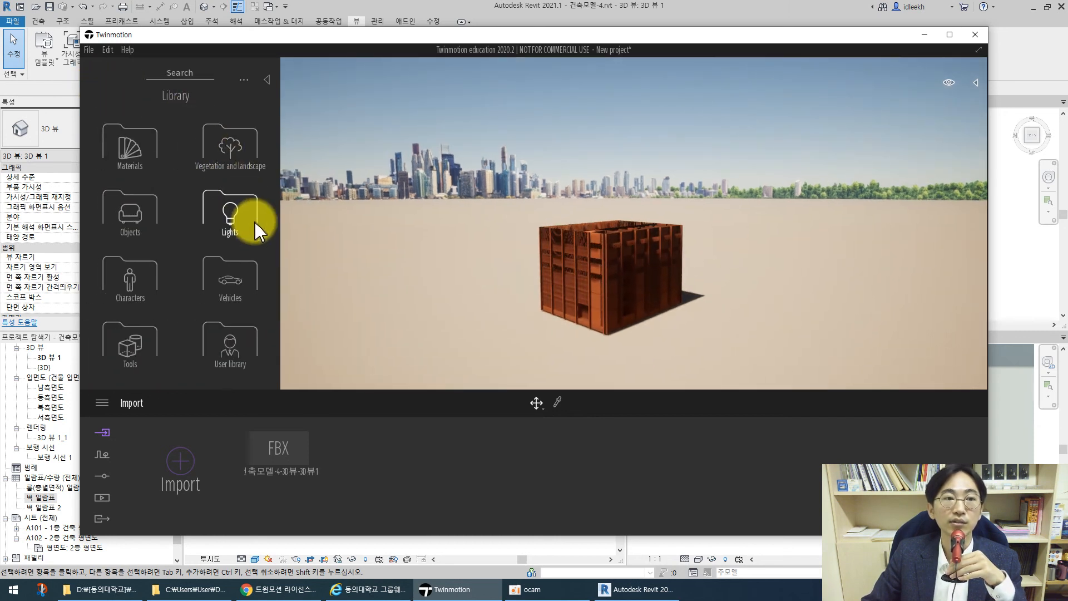
click(131, 167)
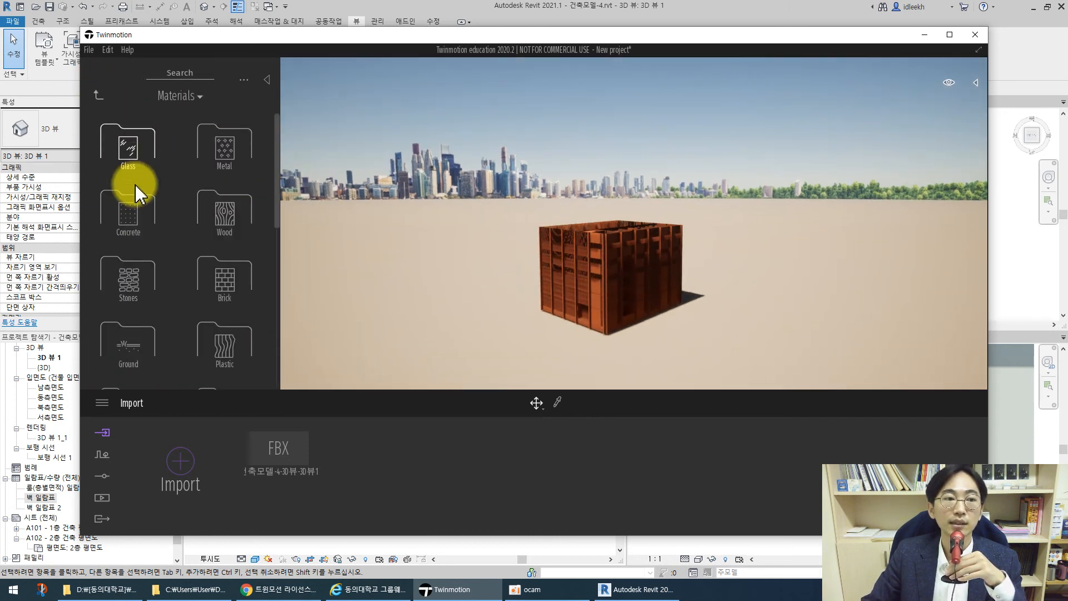
click(99, 95)
click(130, 222)
click(99, 96)
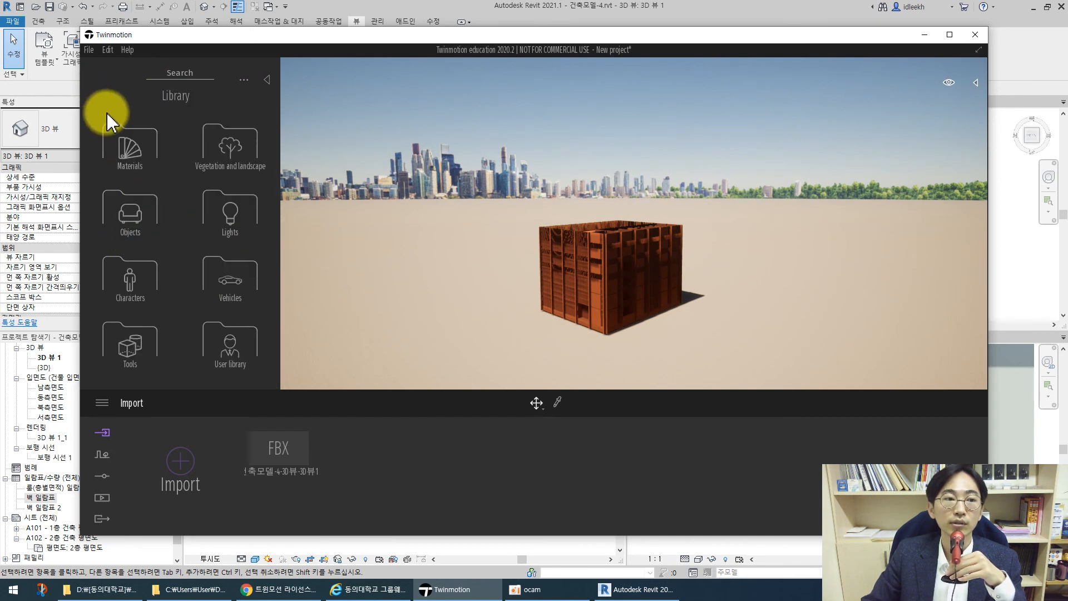
click(245, 165)
click(98, 95)
click(267, 85)
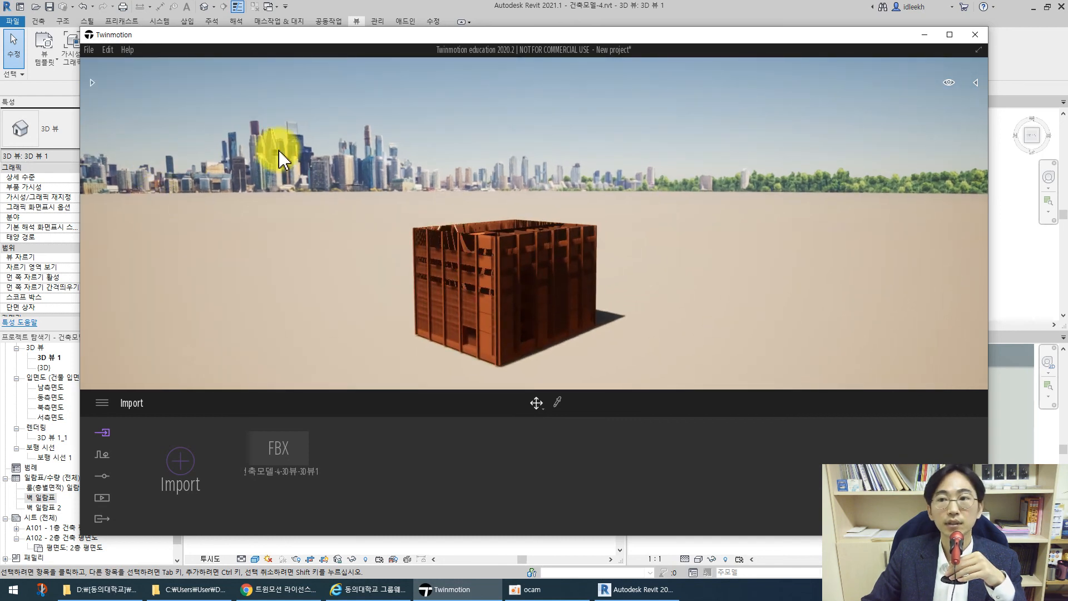